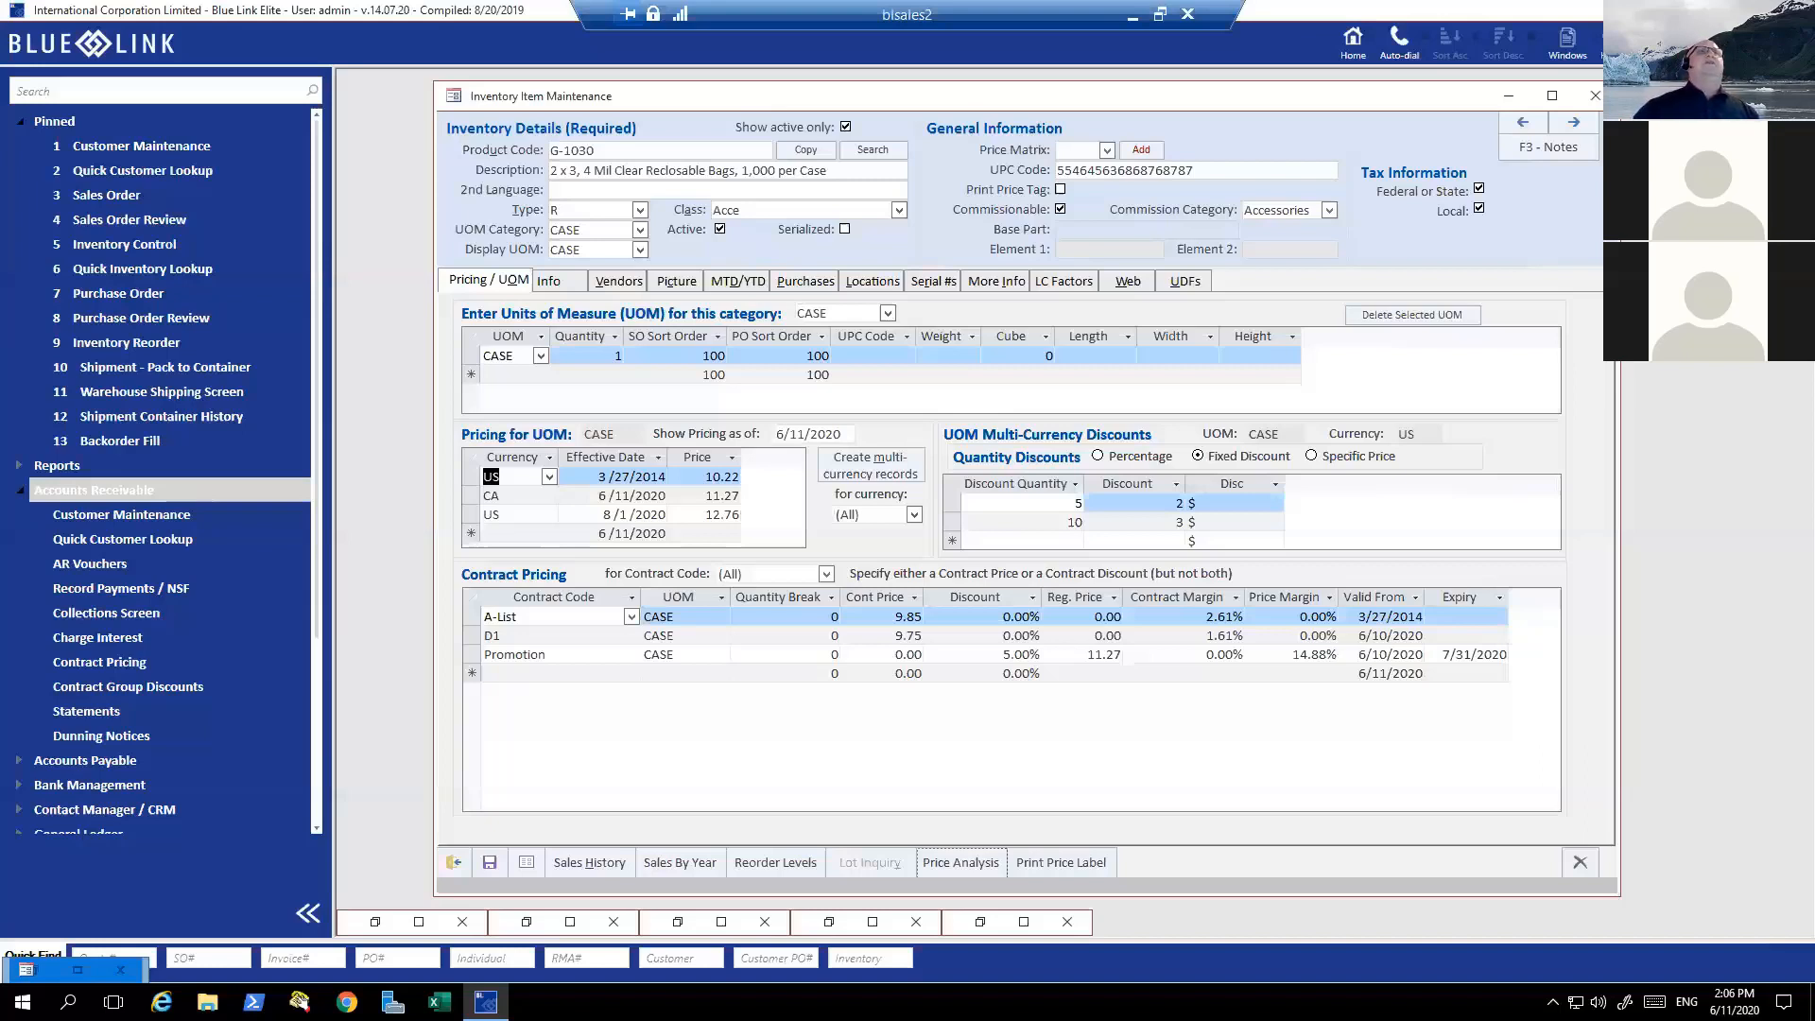
# - Bring up the open change log to review the sales order detail changes, and close it
pyautogui.click(1565, 50)
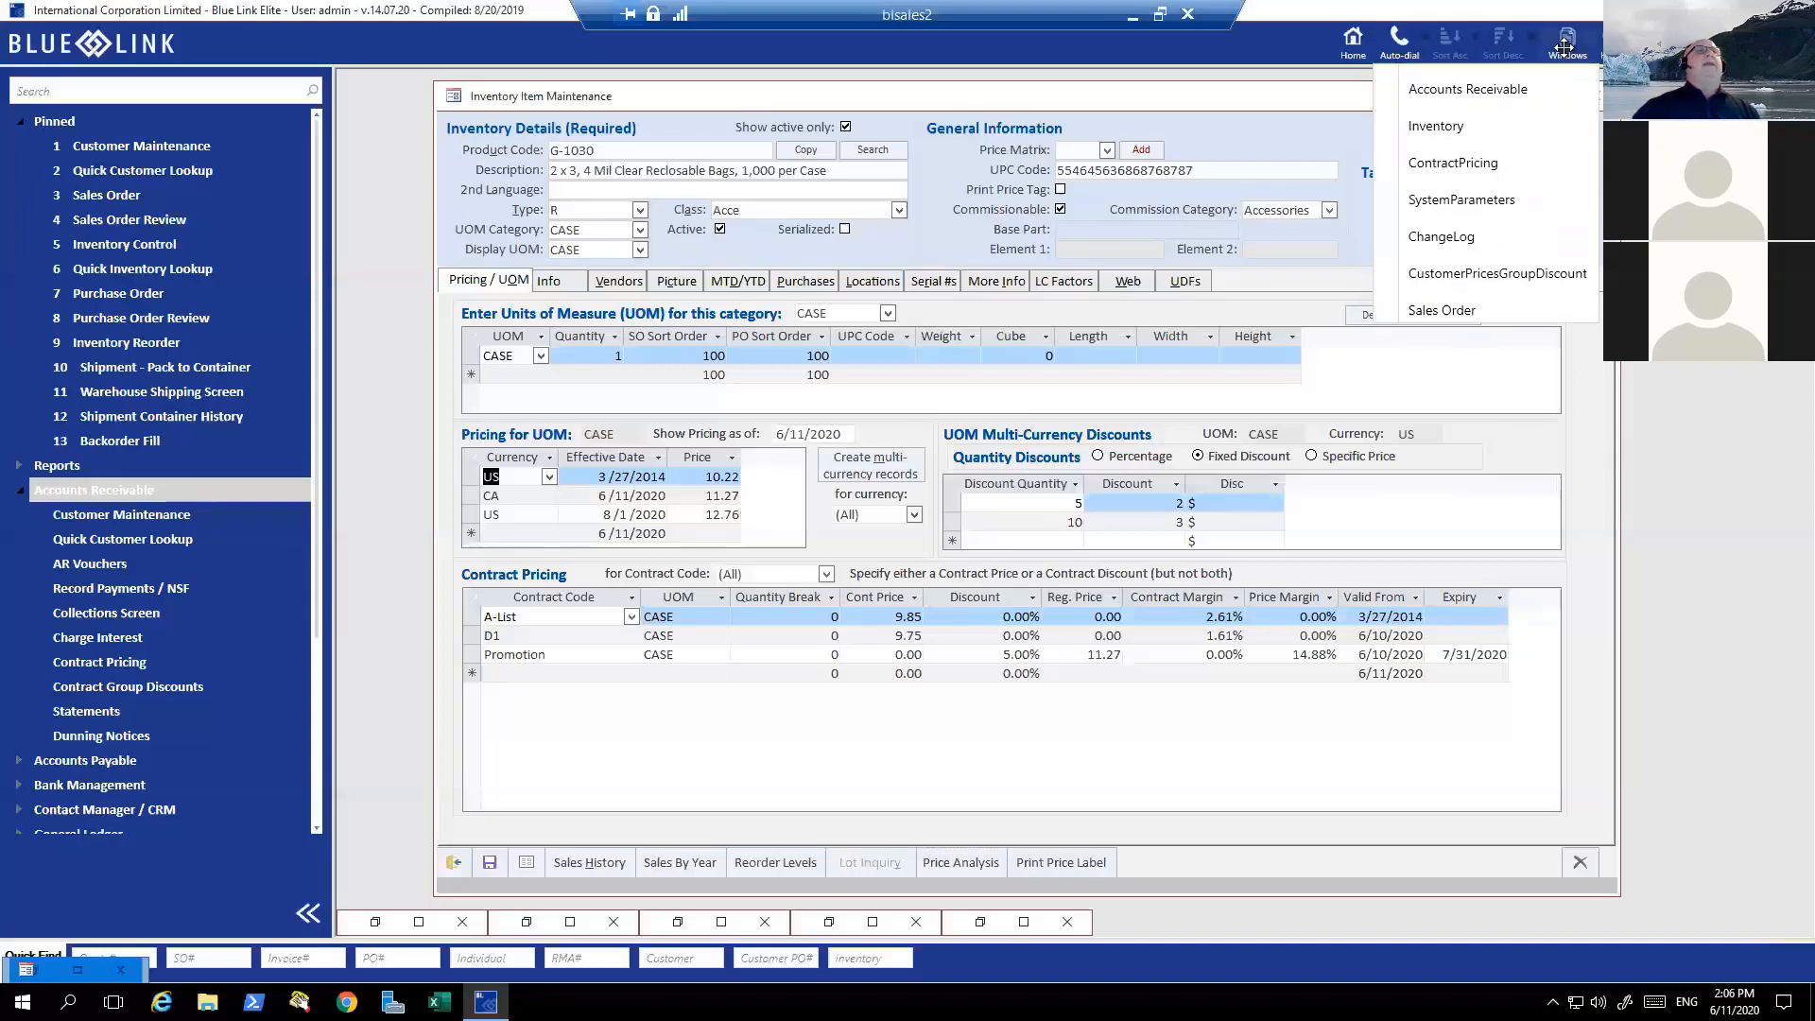
pyautogui.click(1461, 239)
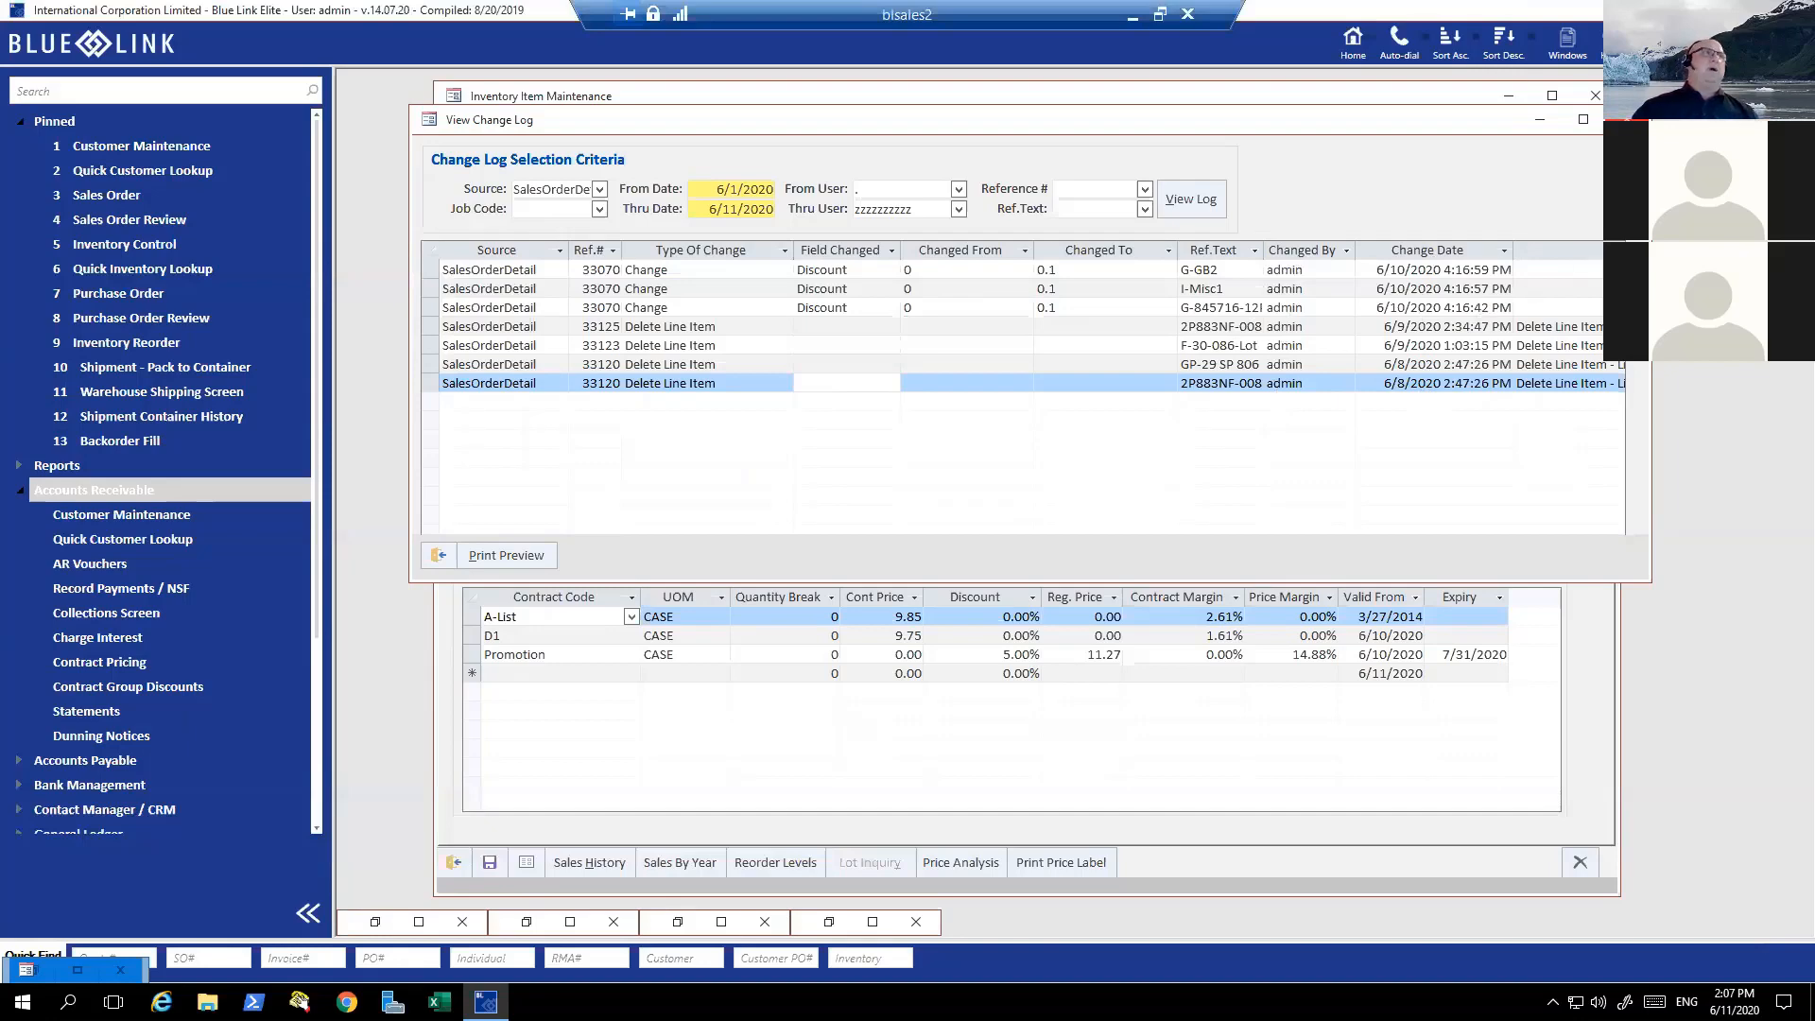
pyautogui.click(1626, 120)
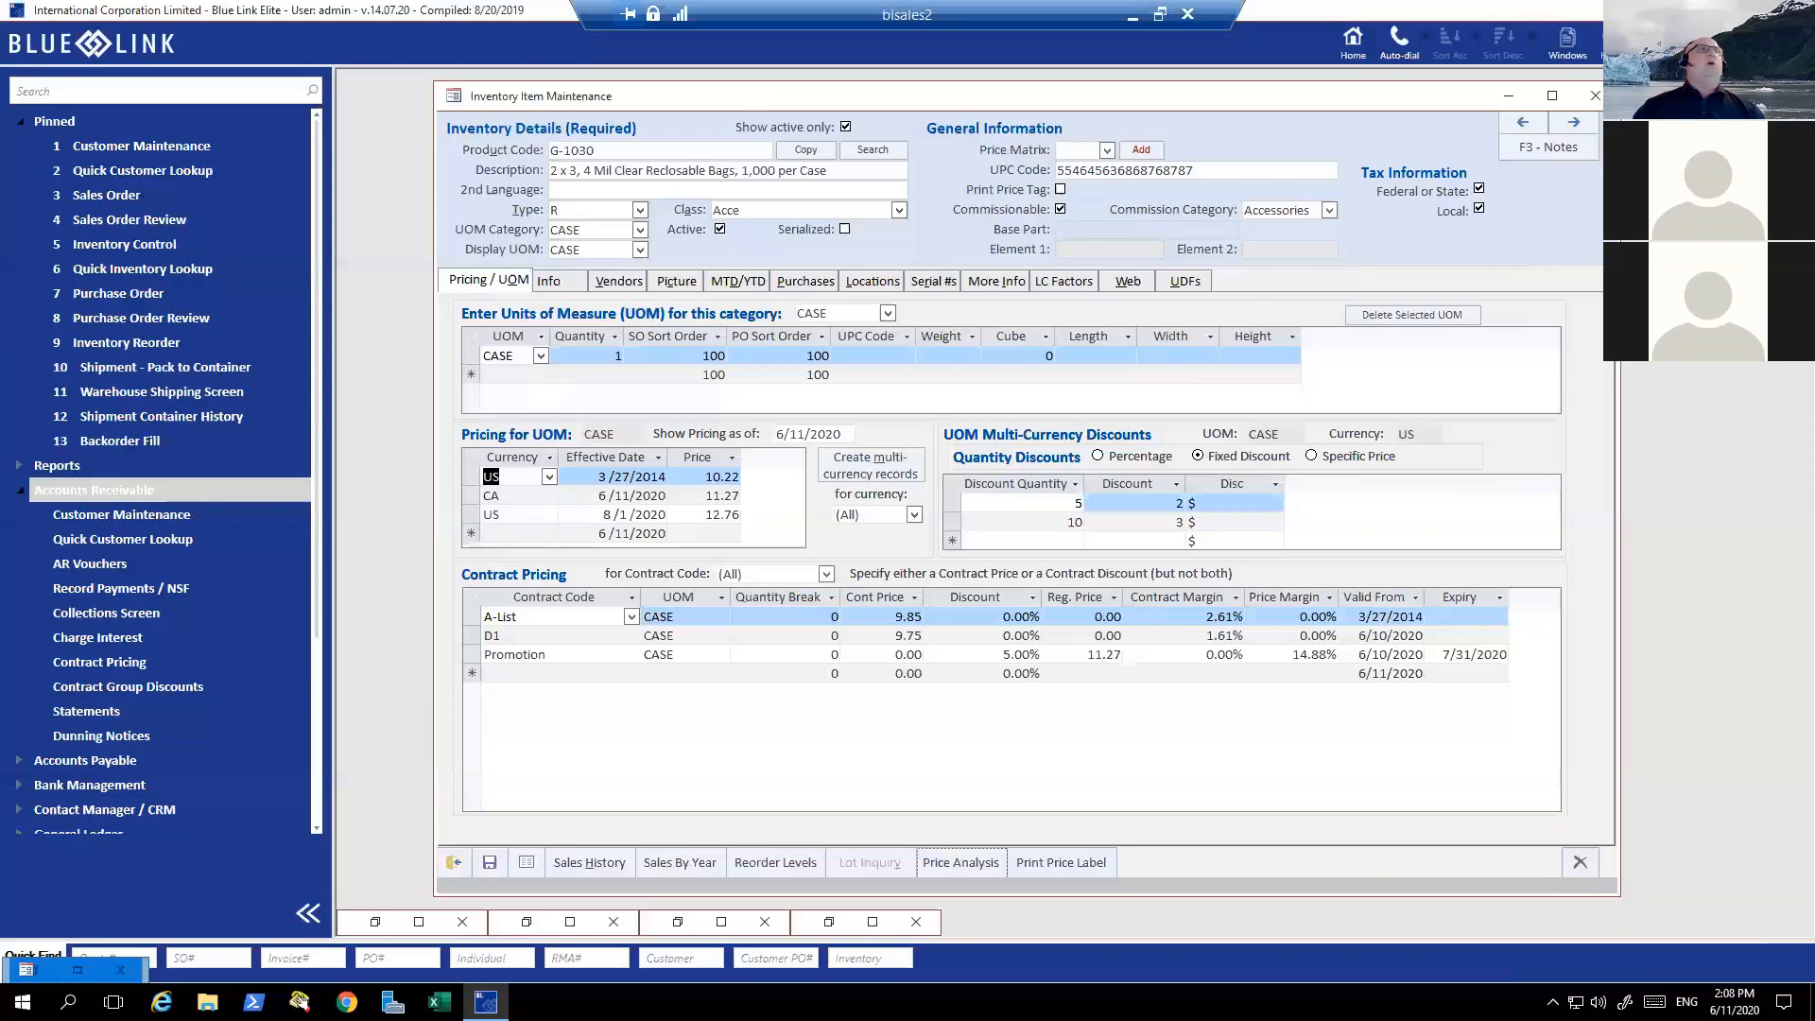
# - Review the available price matrices and assign matrix 3 (Industrial) to inventory item G-1030
pyautogui.click(1107, 151)
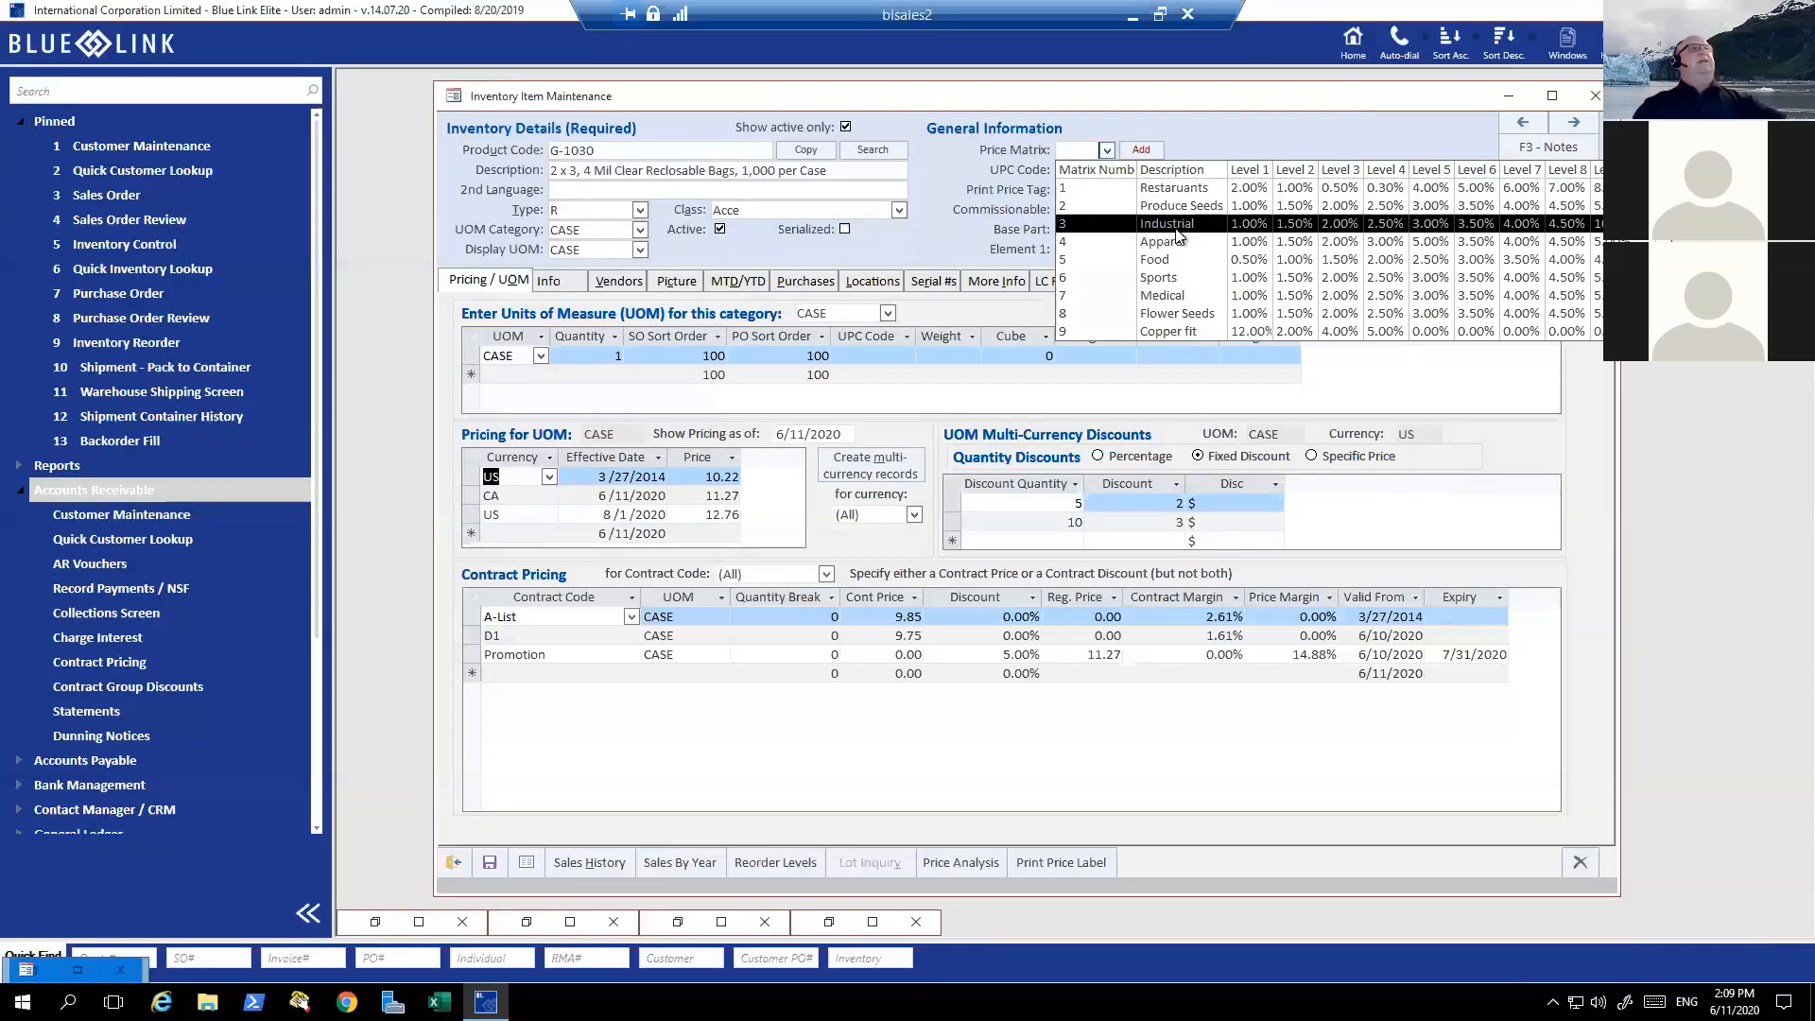
pyautogui.scroll(-4, 1176, 236)
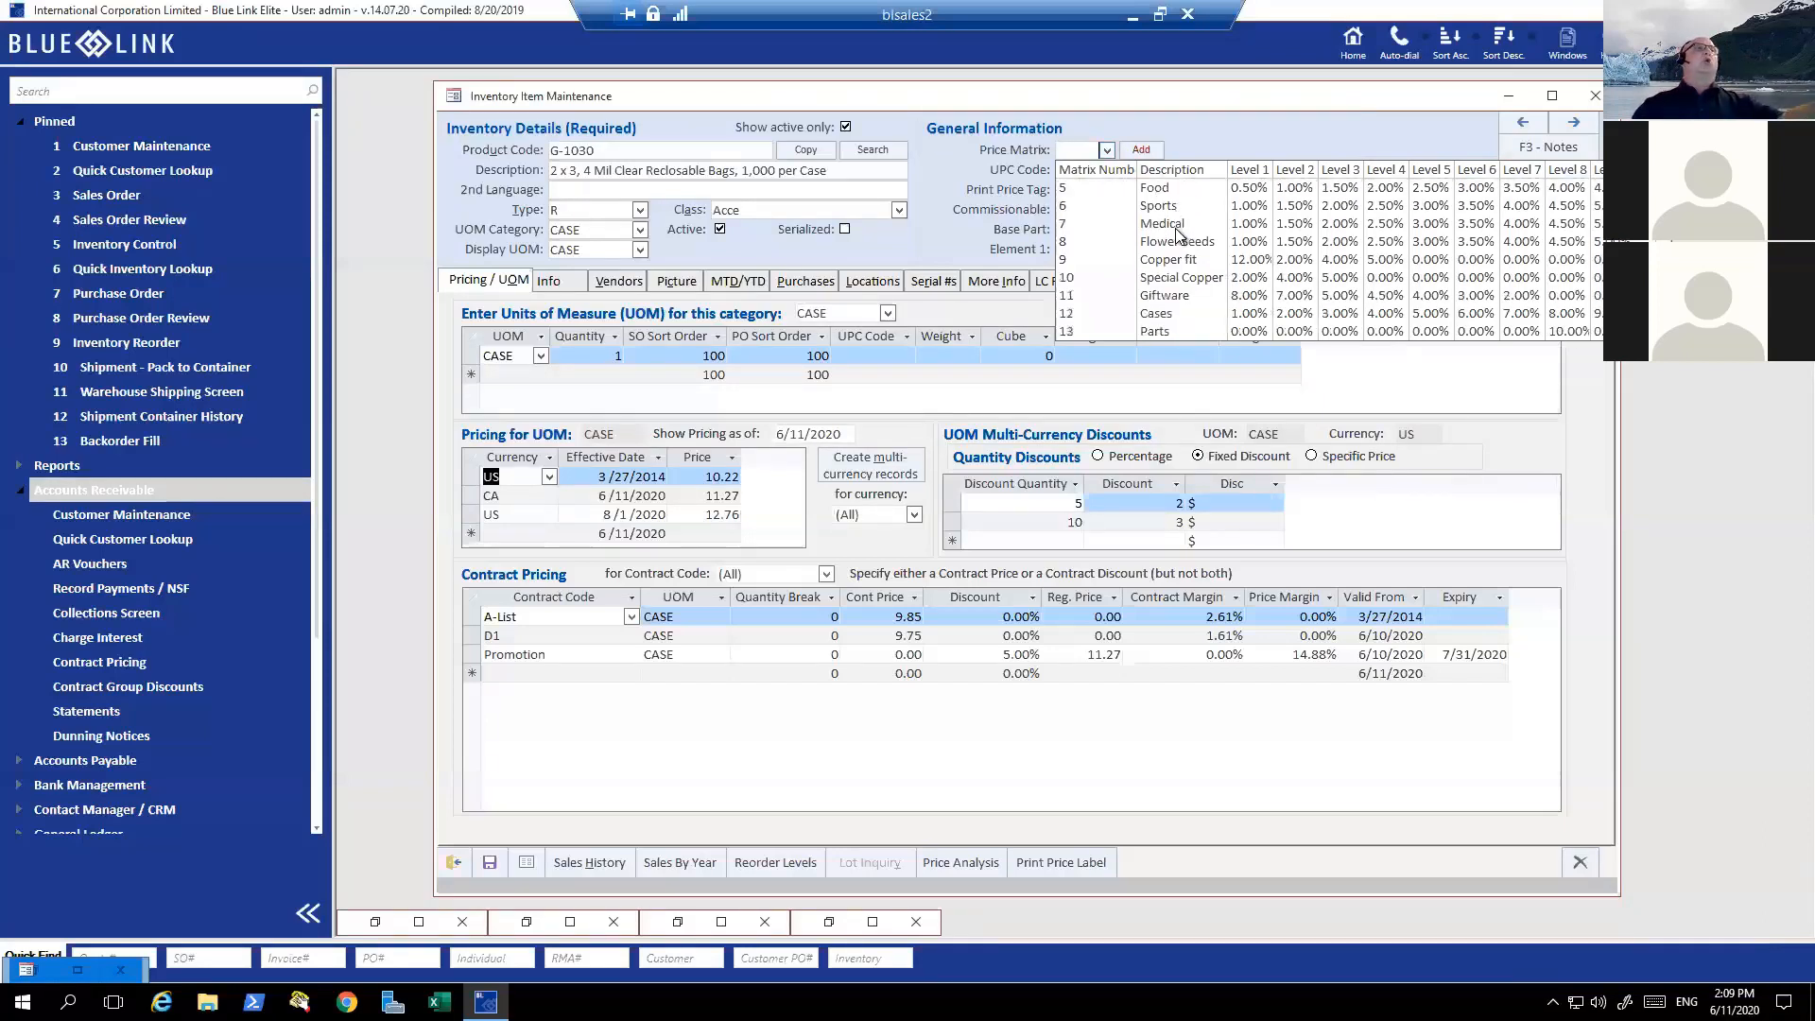
pyautogui.scroll(1, 1177, 236)
pyautogui.scroll(1, 1177, 234)
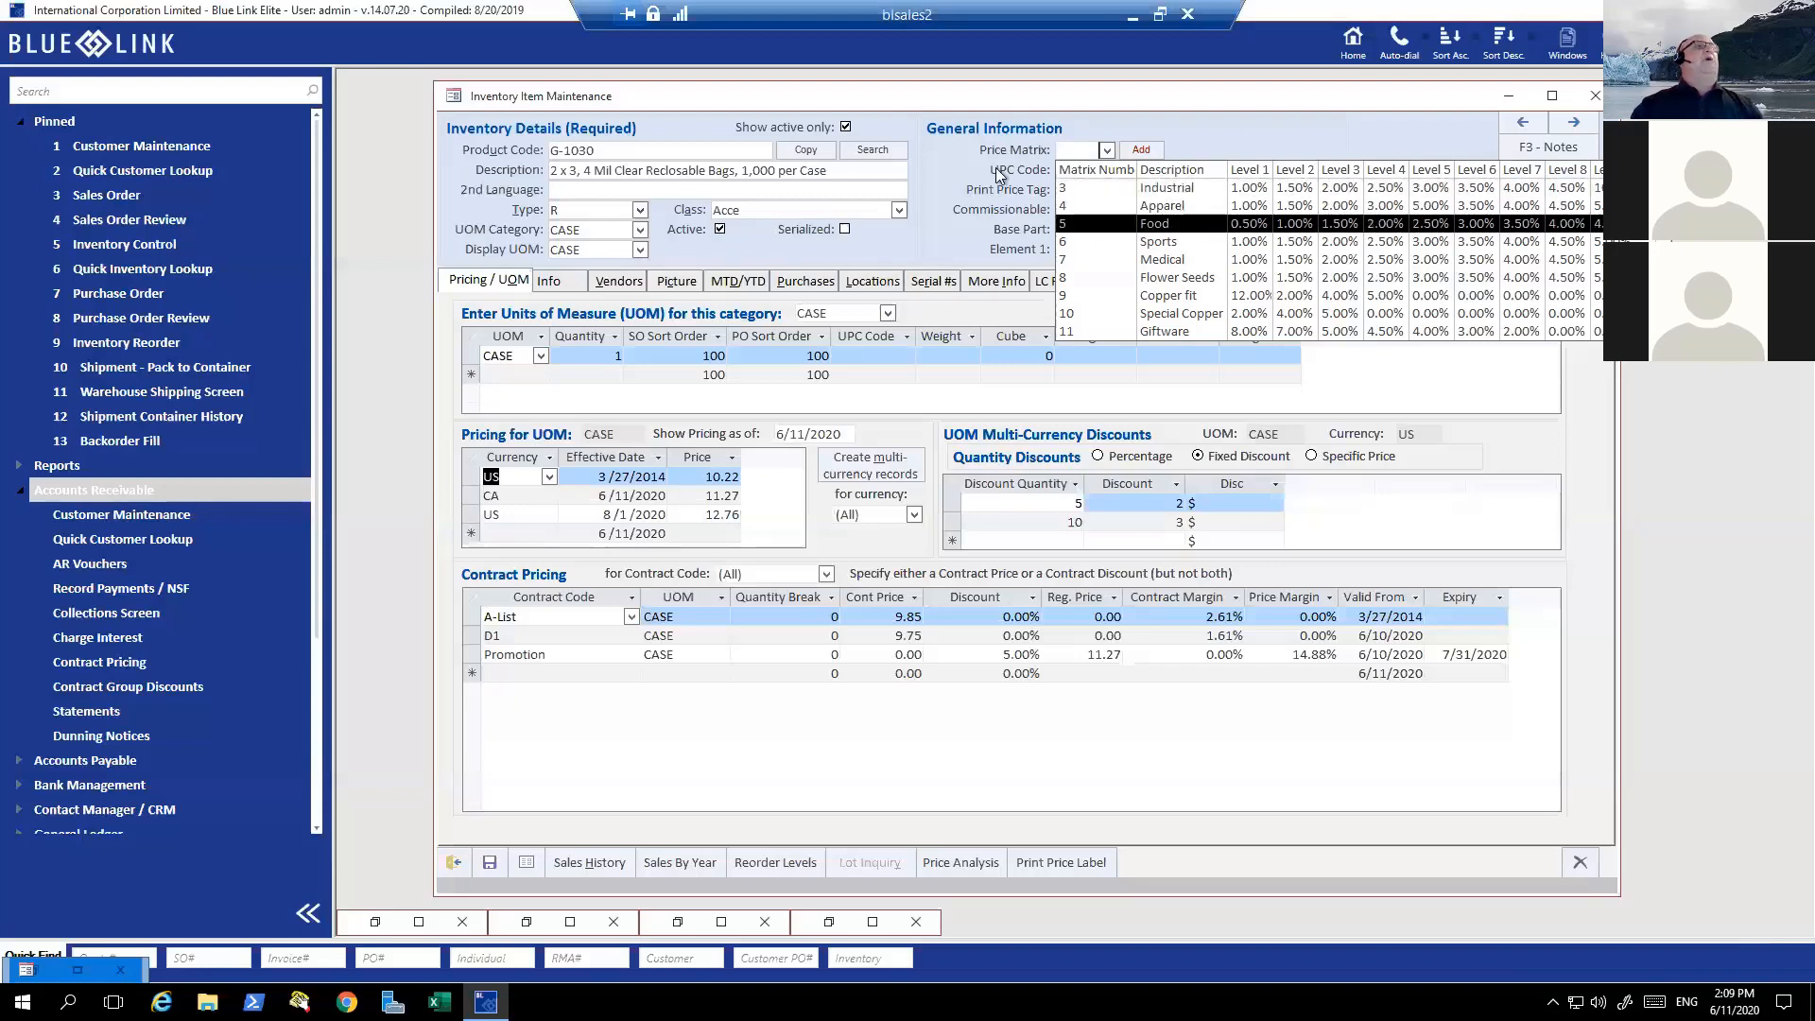
pyautogui.click(1107, 151)
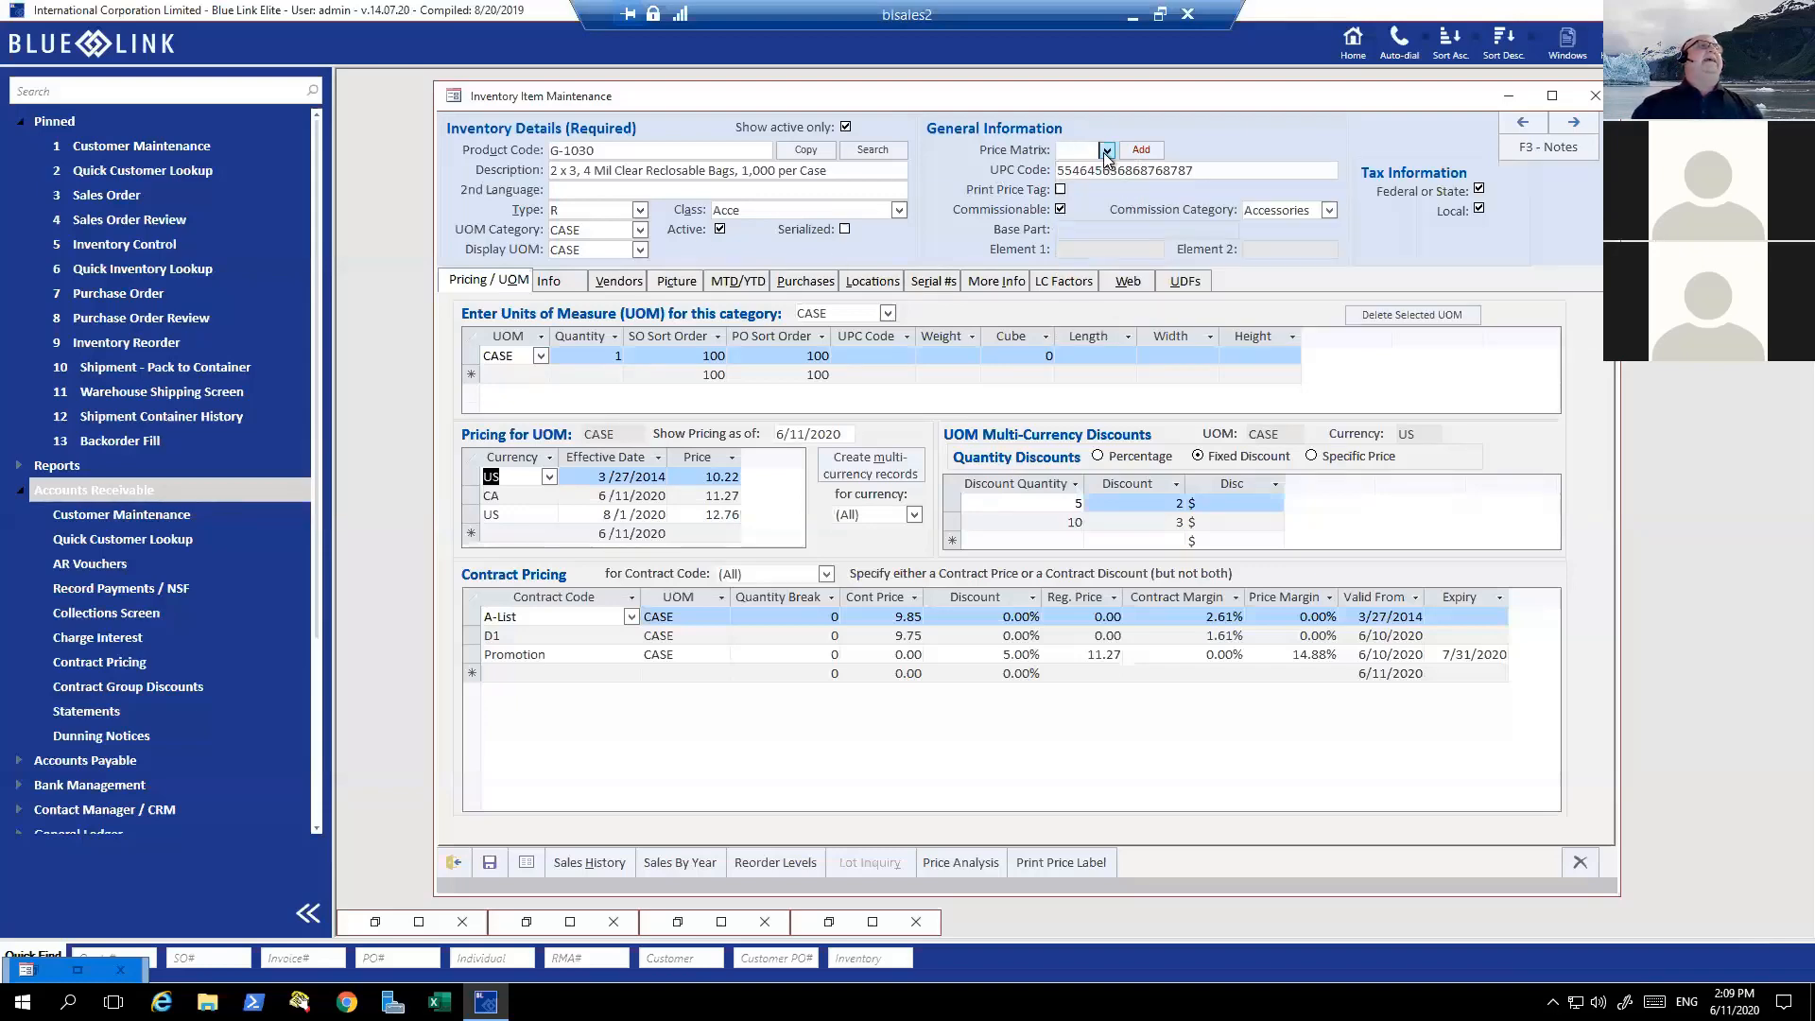
pyautogui.click(1107, 152)
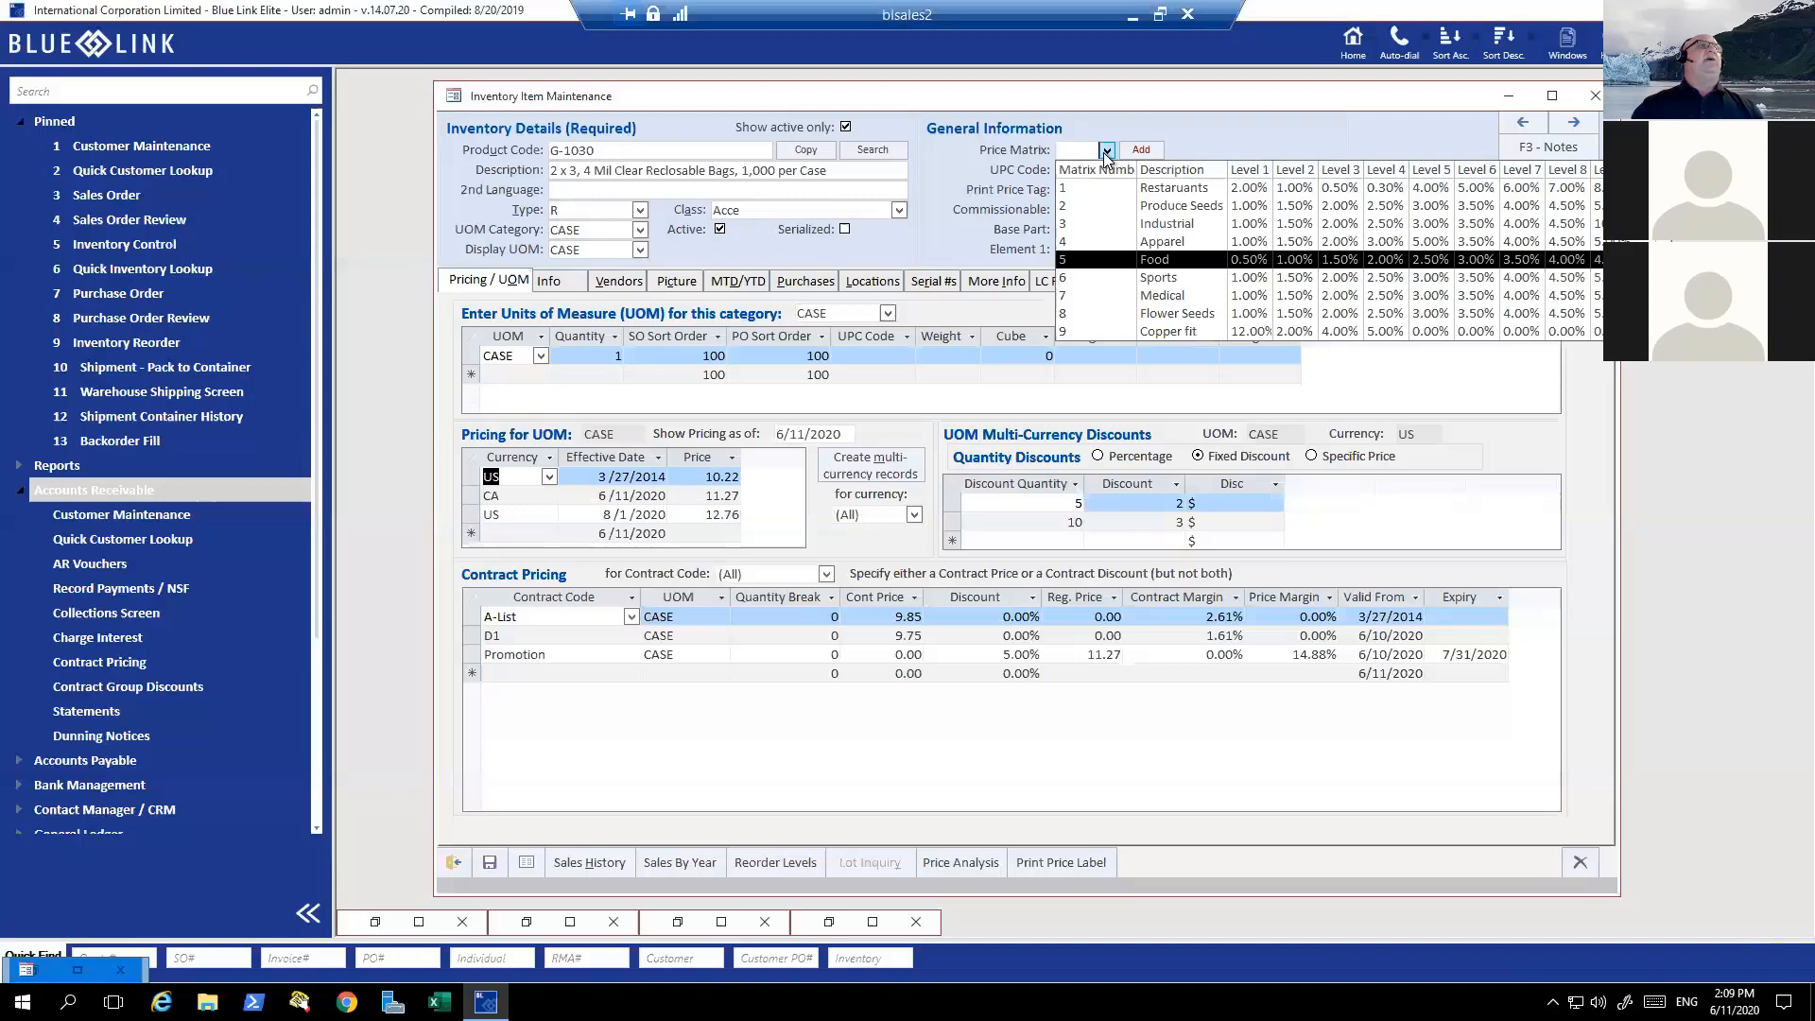
pyautogui.click(1096, 228)
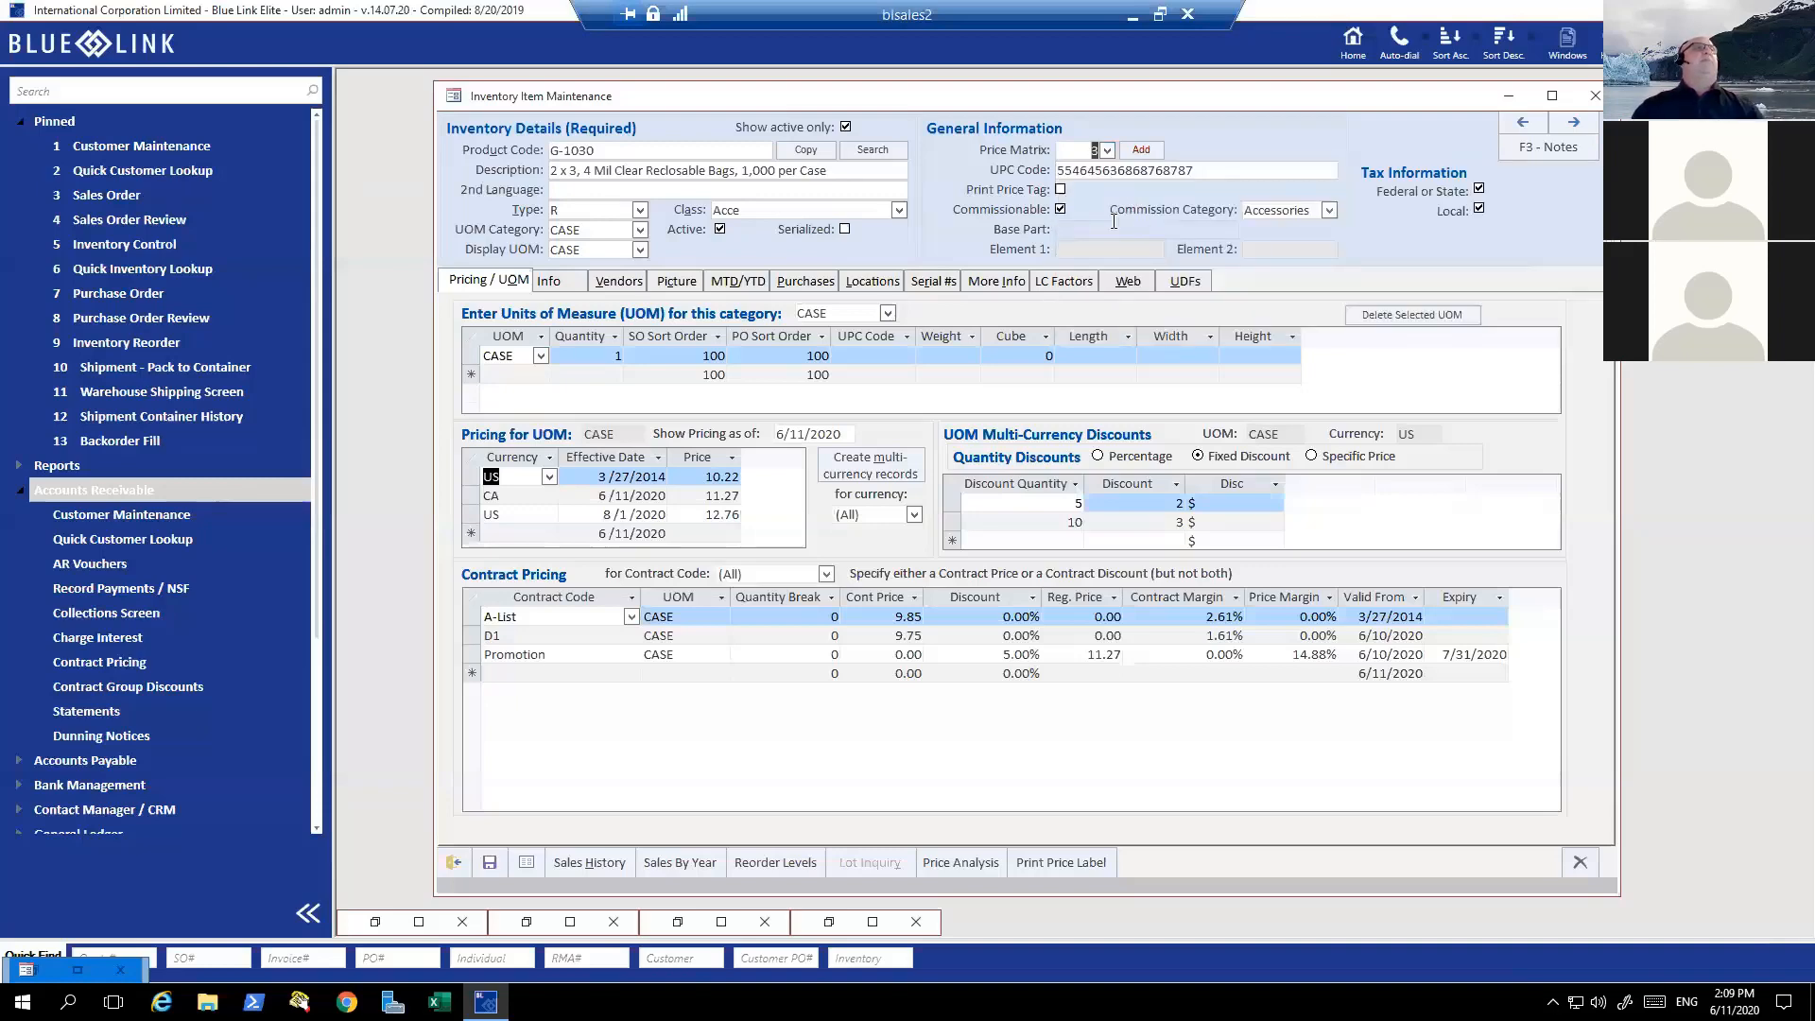
# - Compare the price matrix percentages with the matrix level on the open customer record, and close the price matrix maintenance
pyautogui.click(1143, 151)
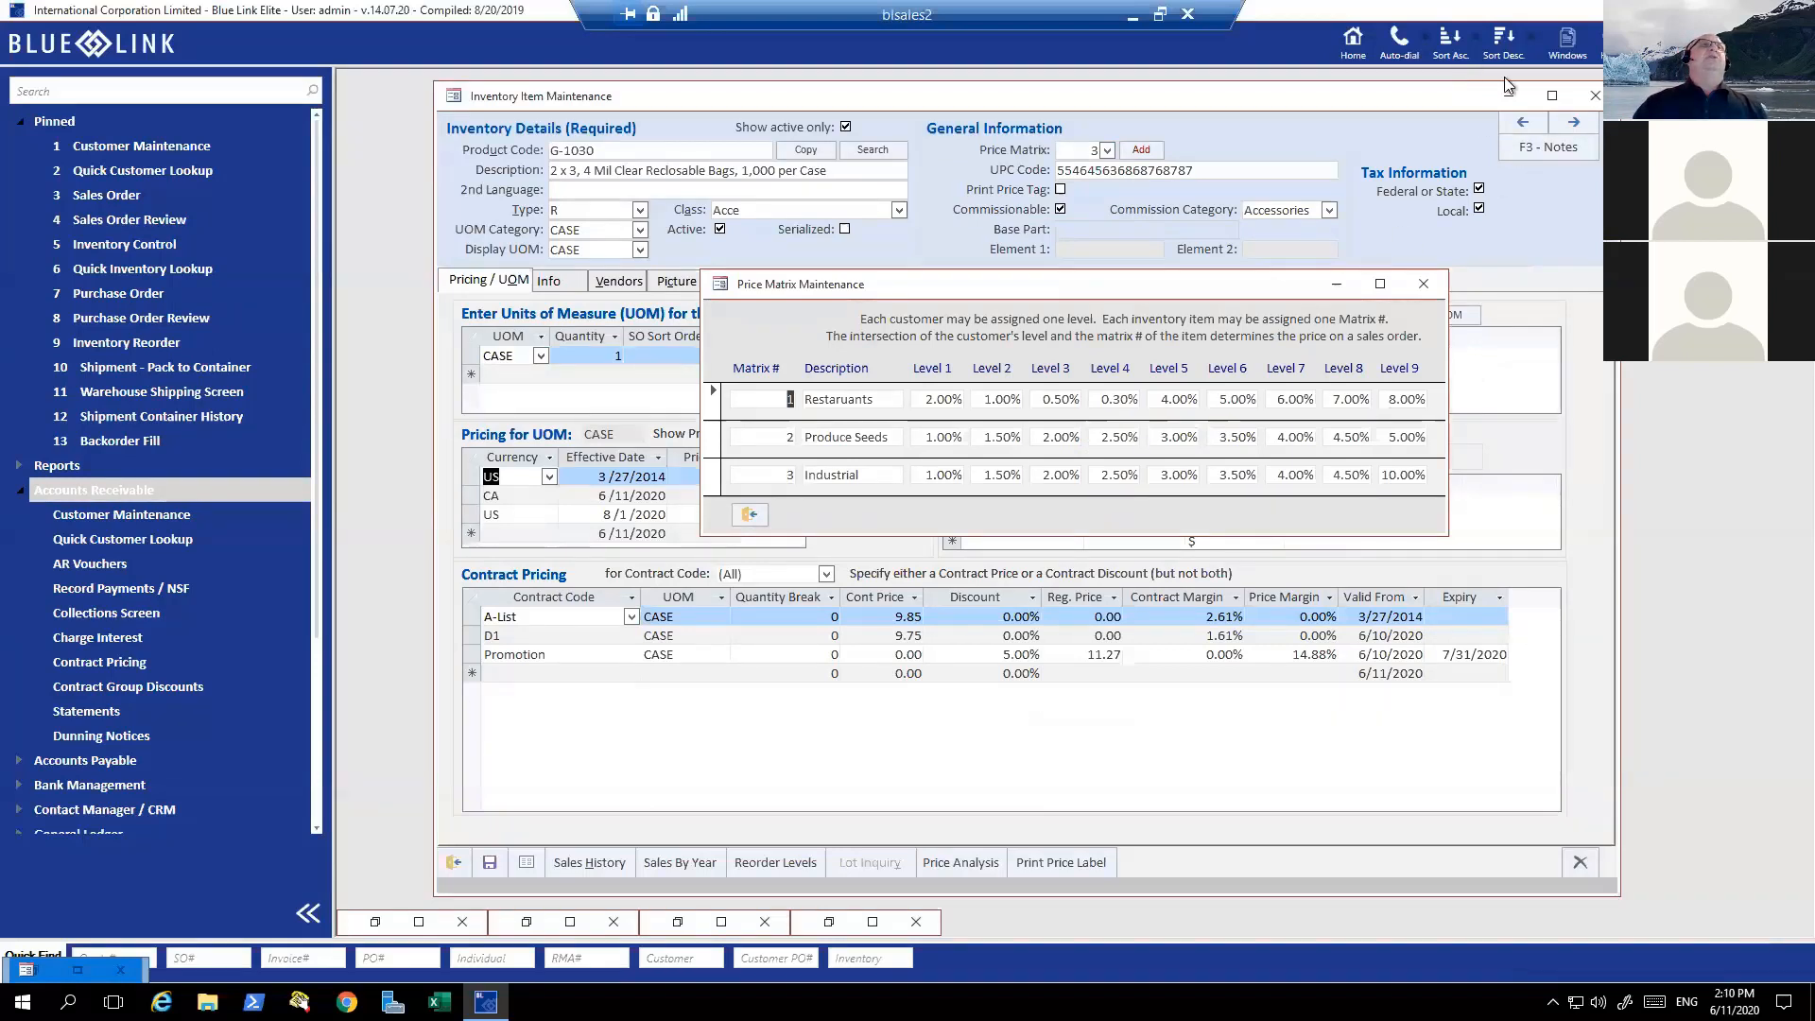
pyautogui.click(1567, 45)
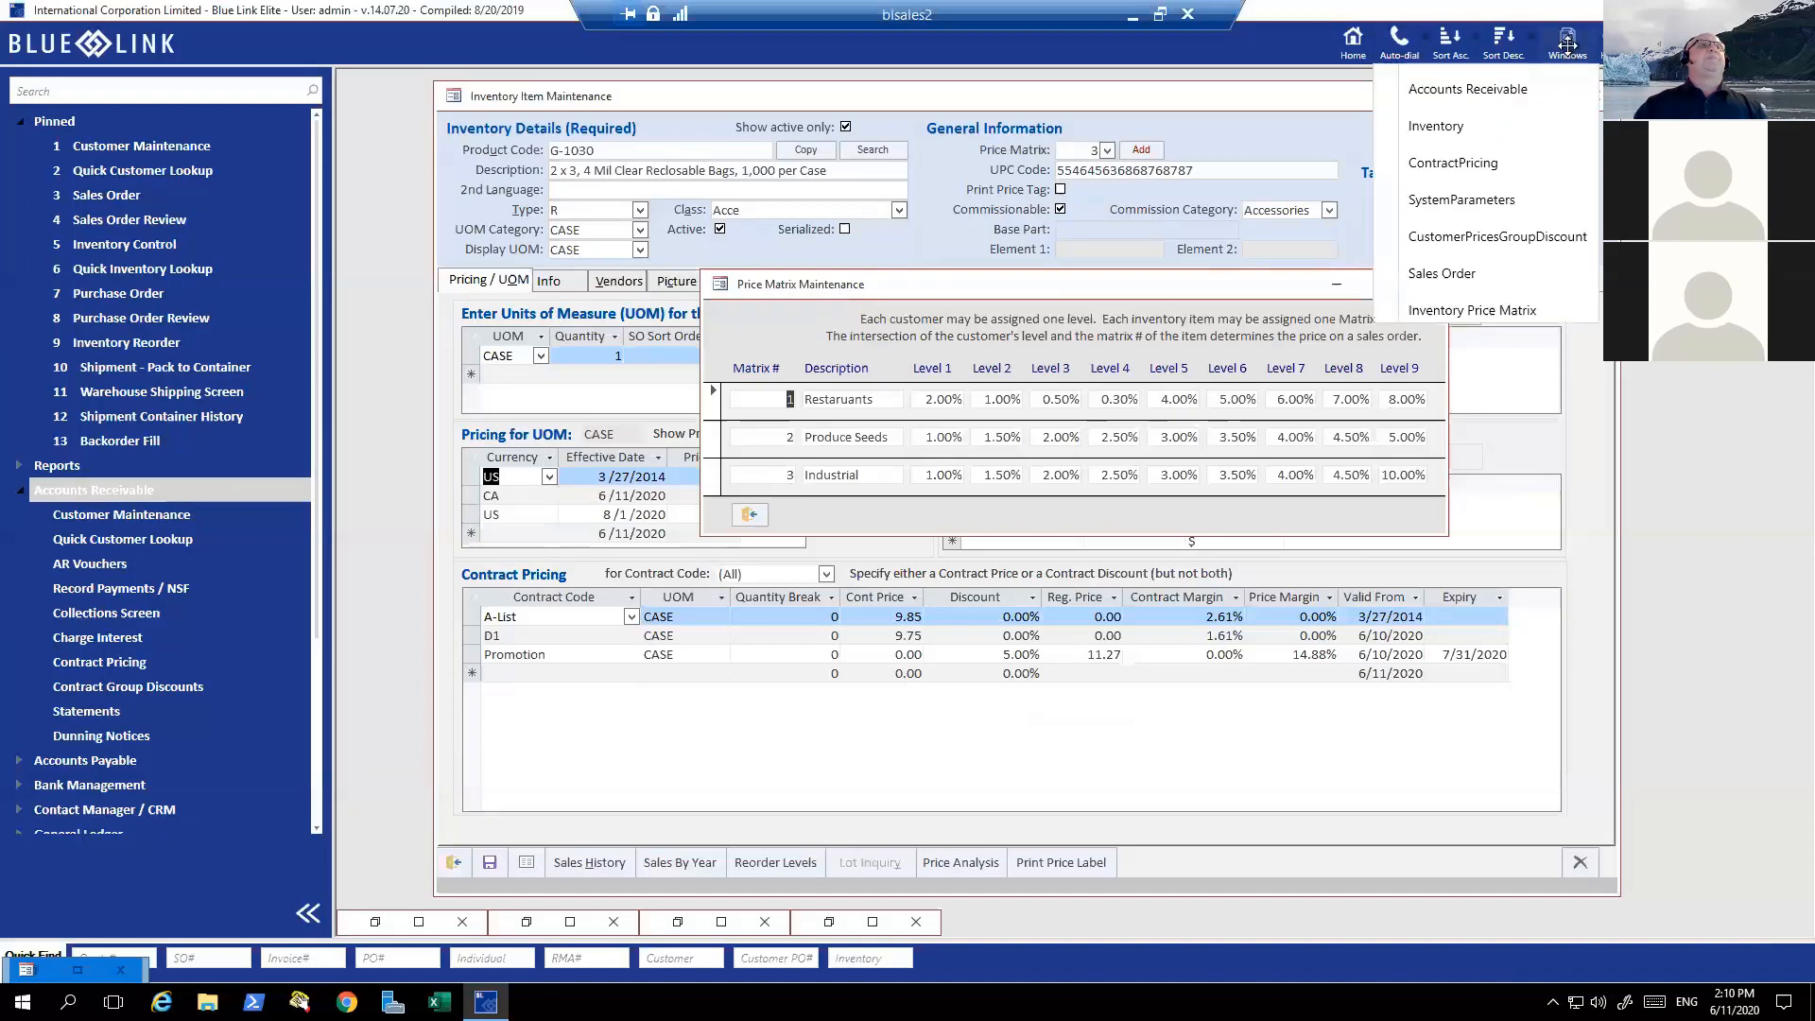
pyautogui.click(1471, 95)
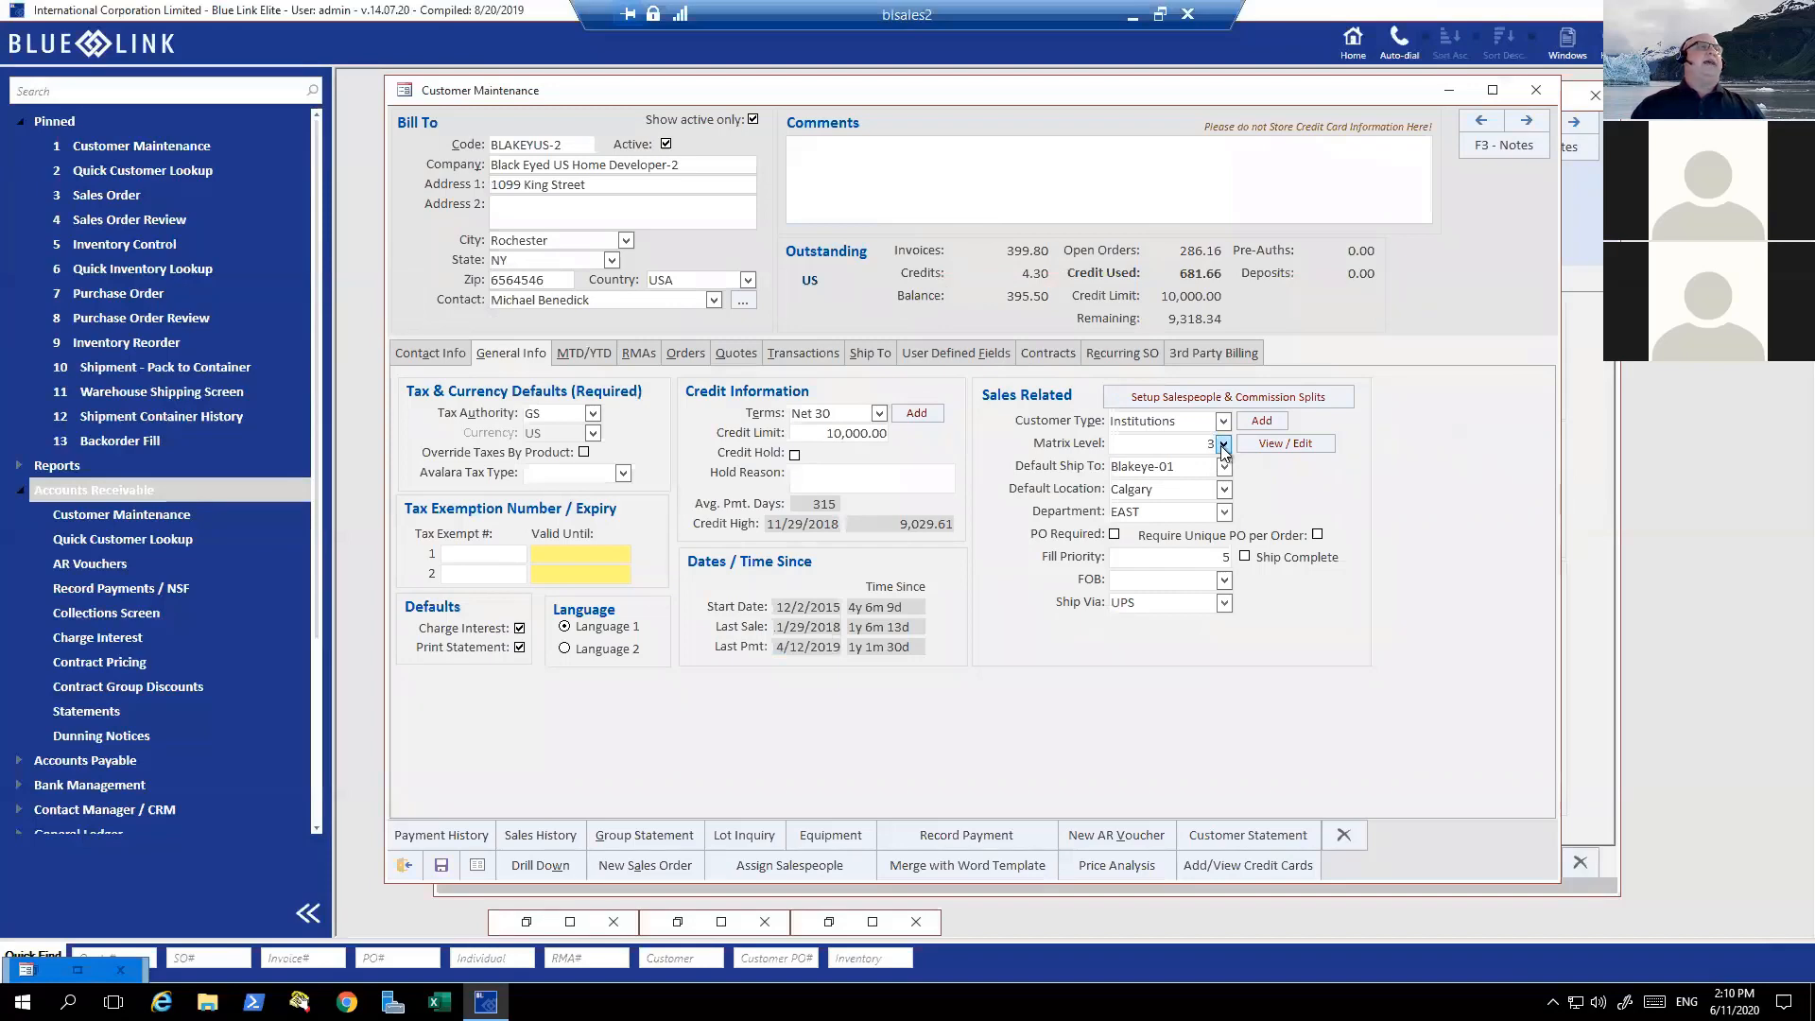
pyautogui.moveTo(1195, 104); pyautogui.dragTo(1205, 514)
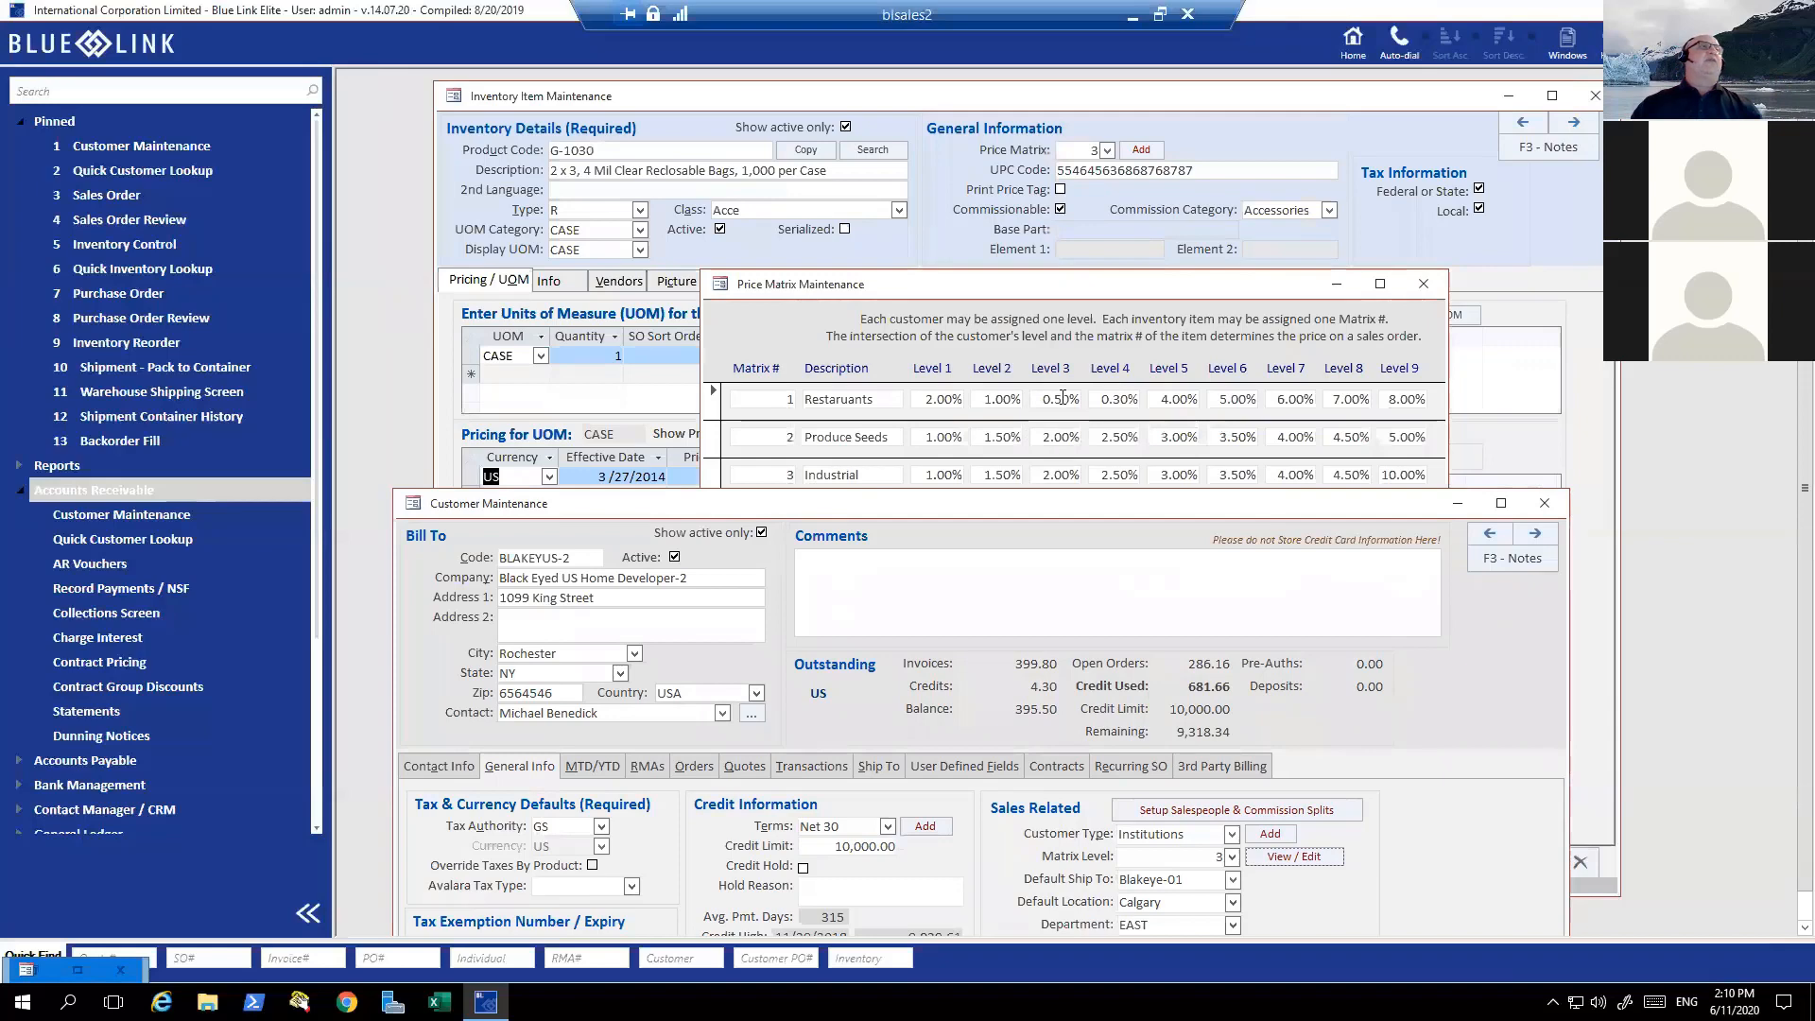
pyautogui.moveTo(1448, 508); pyautogui.dragTo(1442, 269)
pyautogui.click(1451, 312)
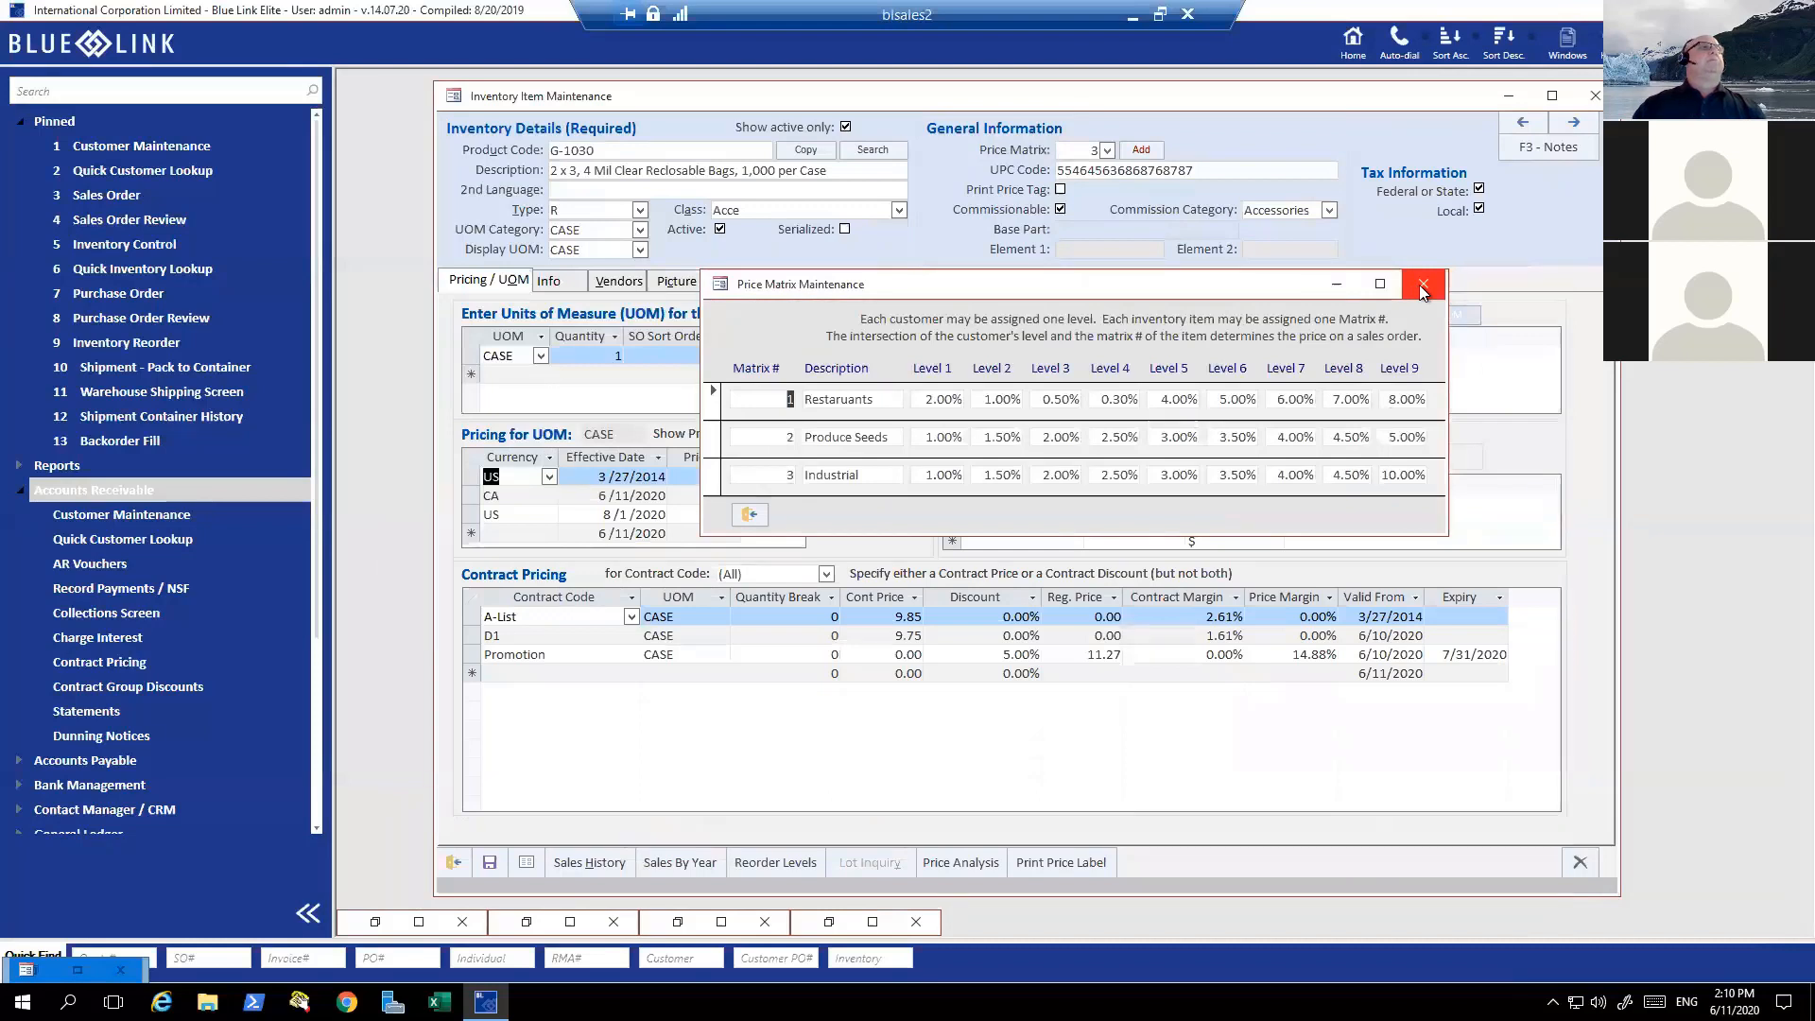
pyautogui.click(1423, 286)
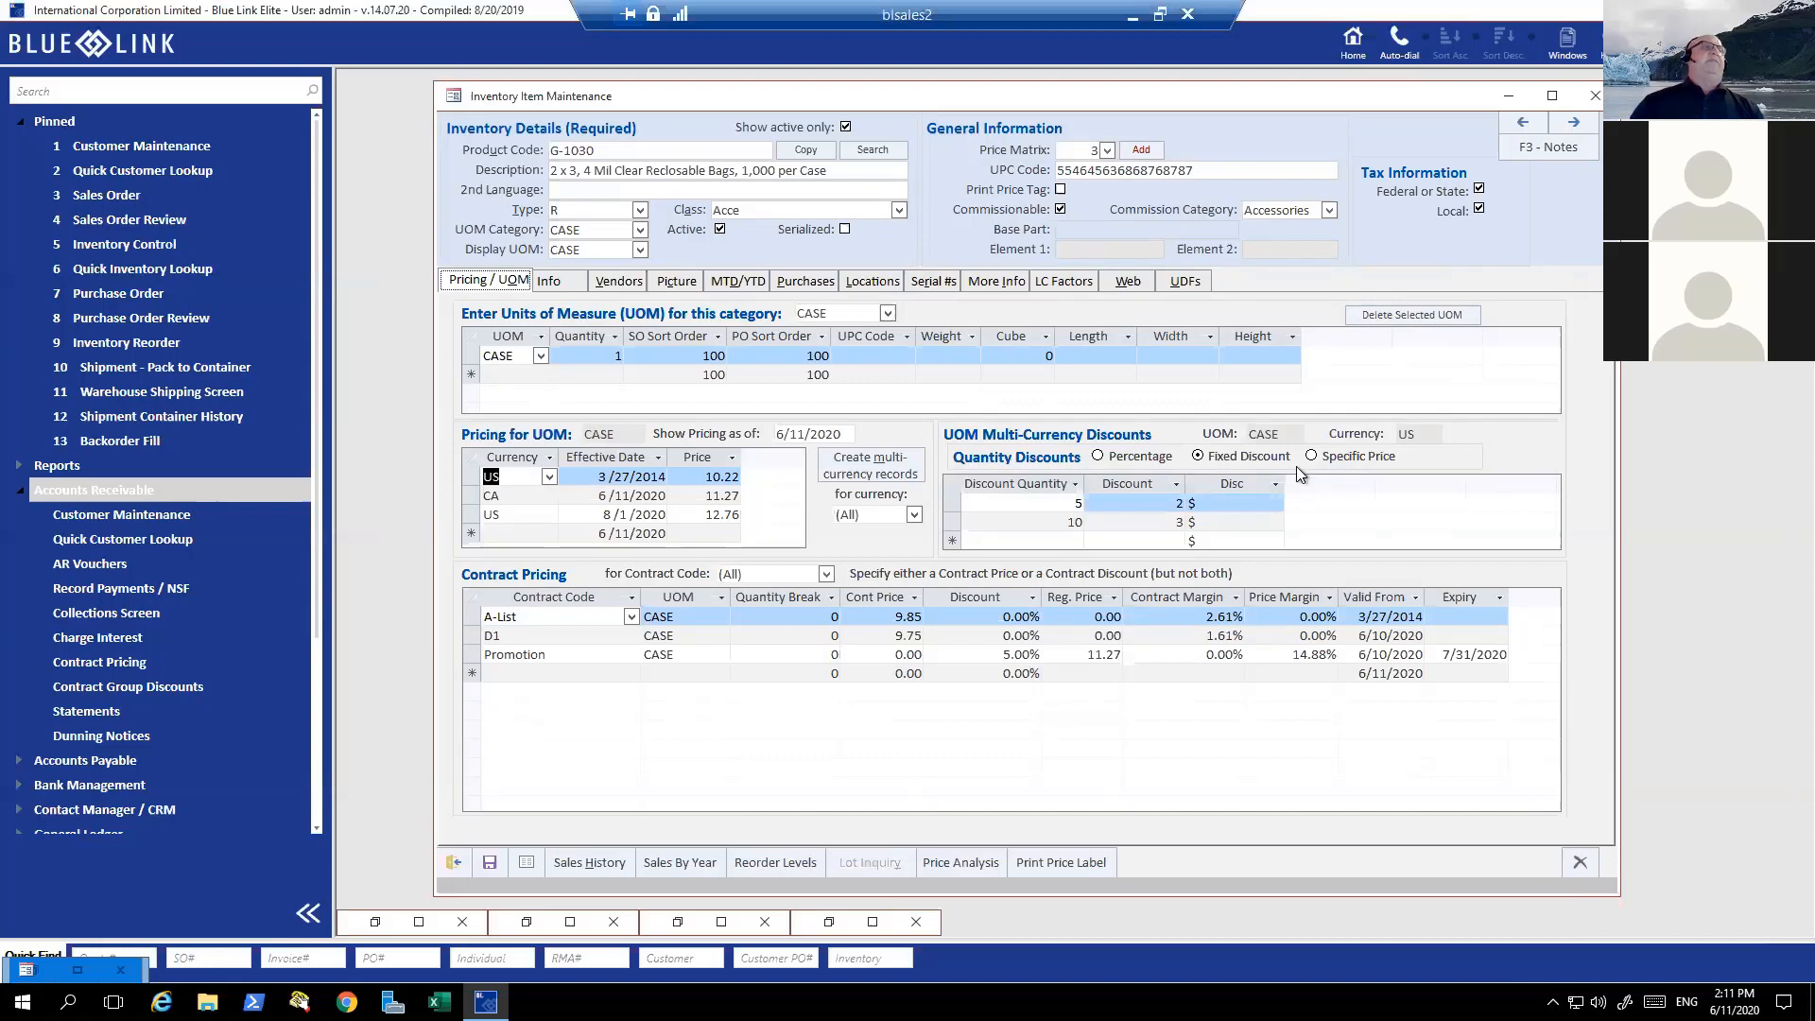
# - Try the percentage and fixed discount types for the item's quantity discounts, and set them to Specific Price
pyautogui.click(1131, 460)
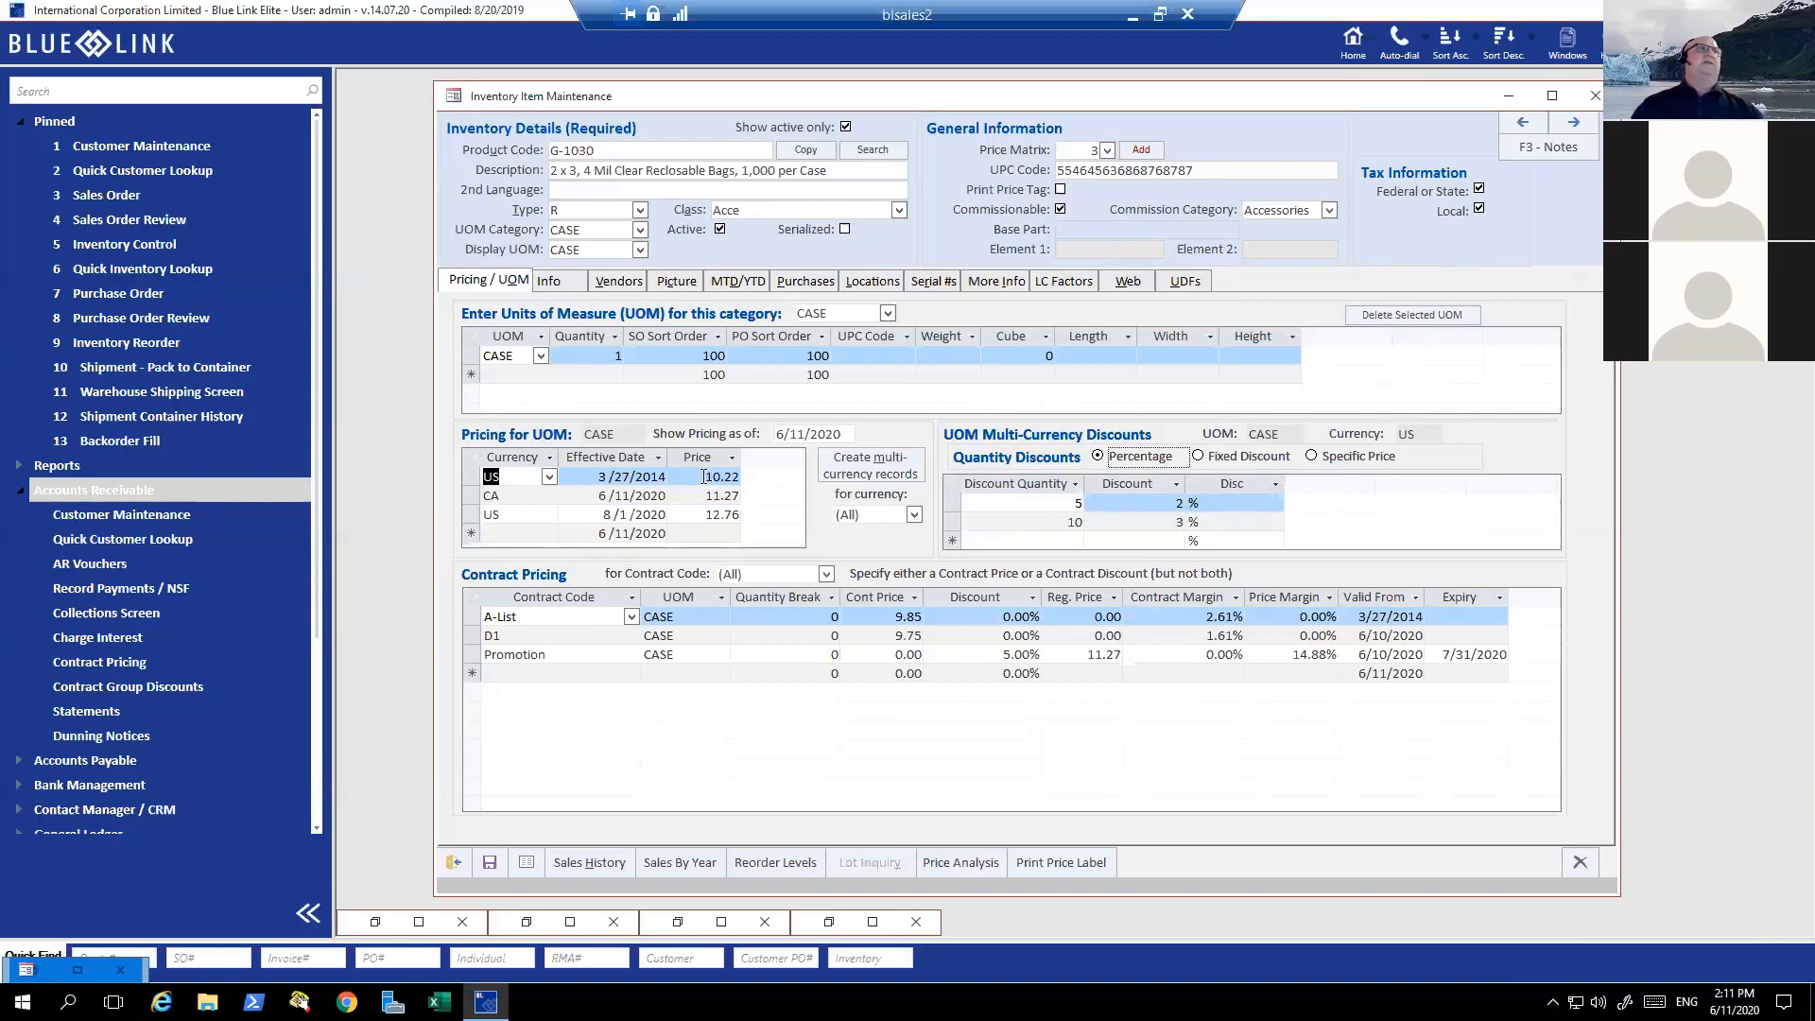
pyautogui.click(1225, 458)
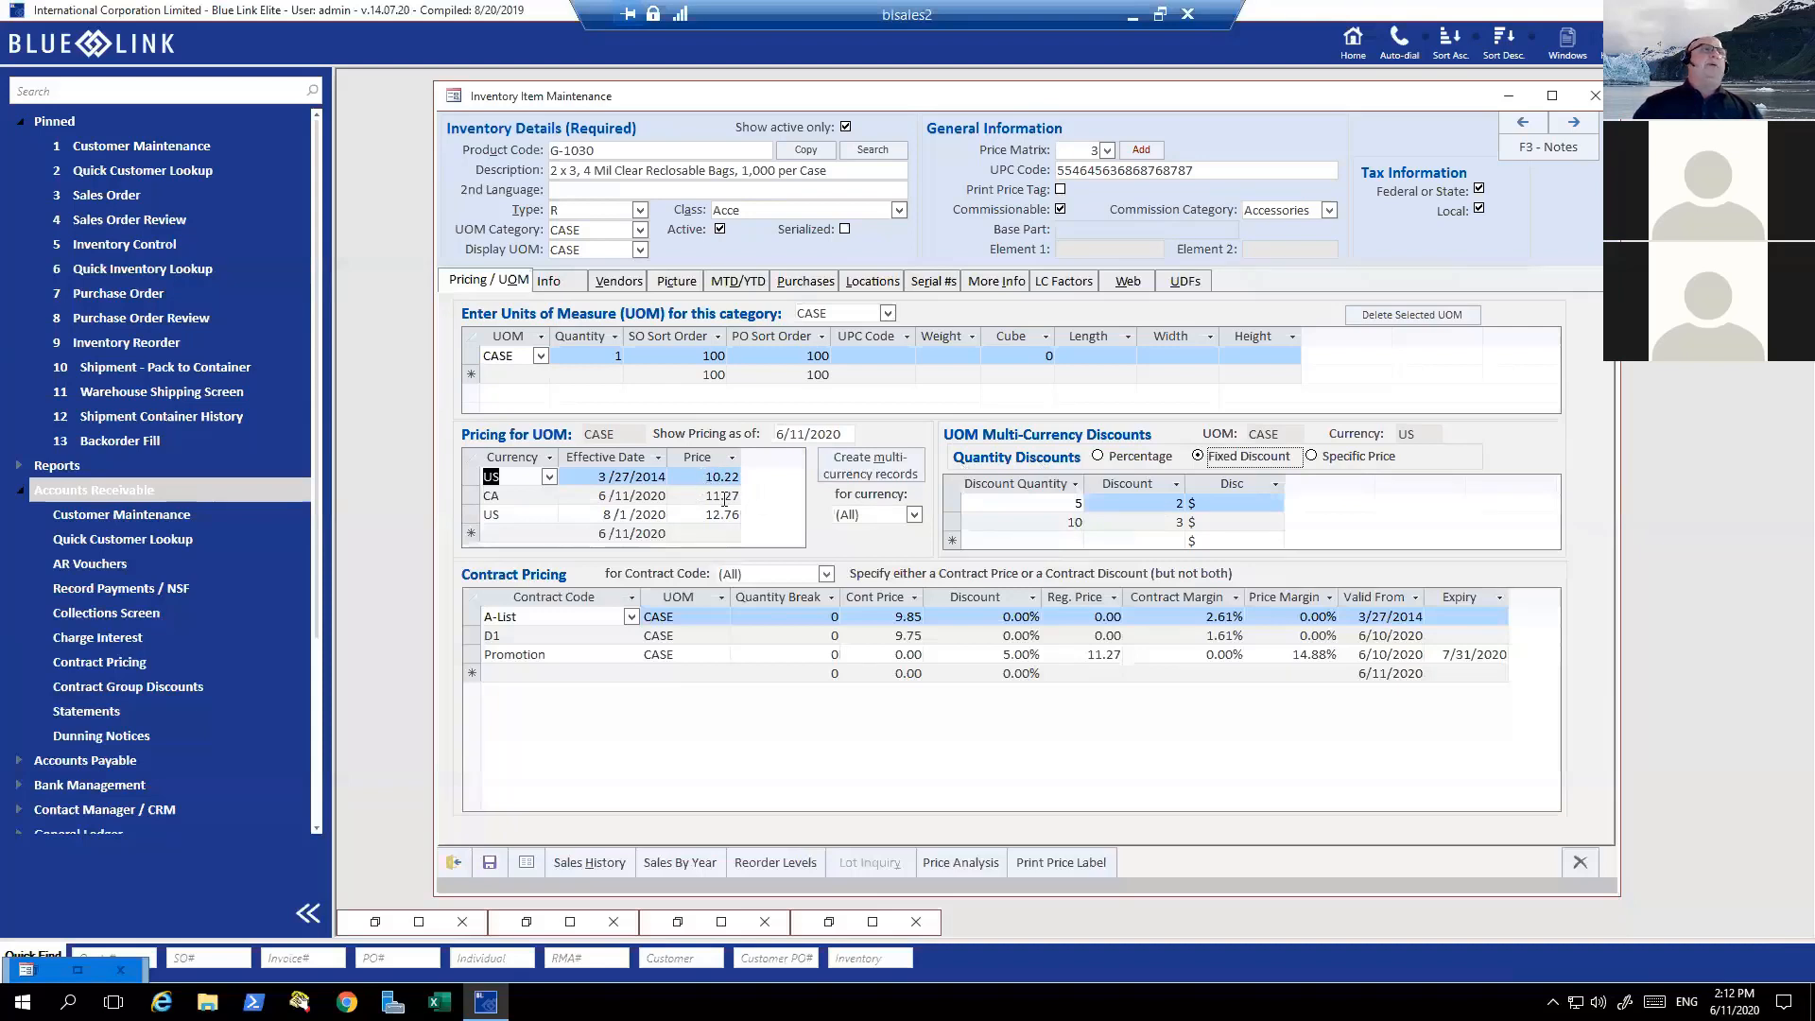
pyautogui.click(1333, 462)
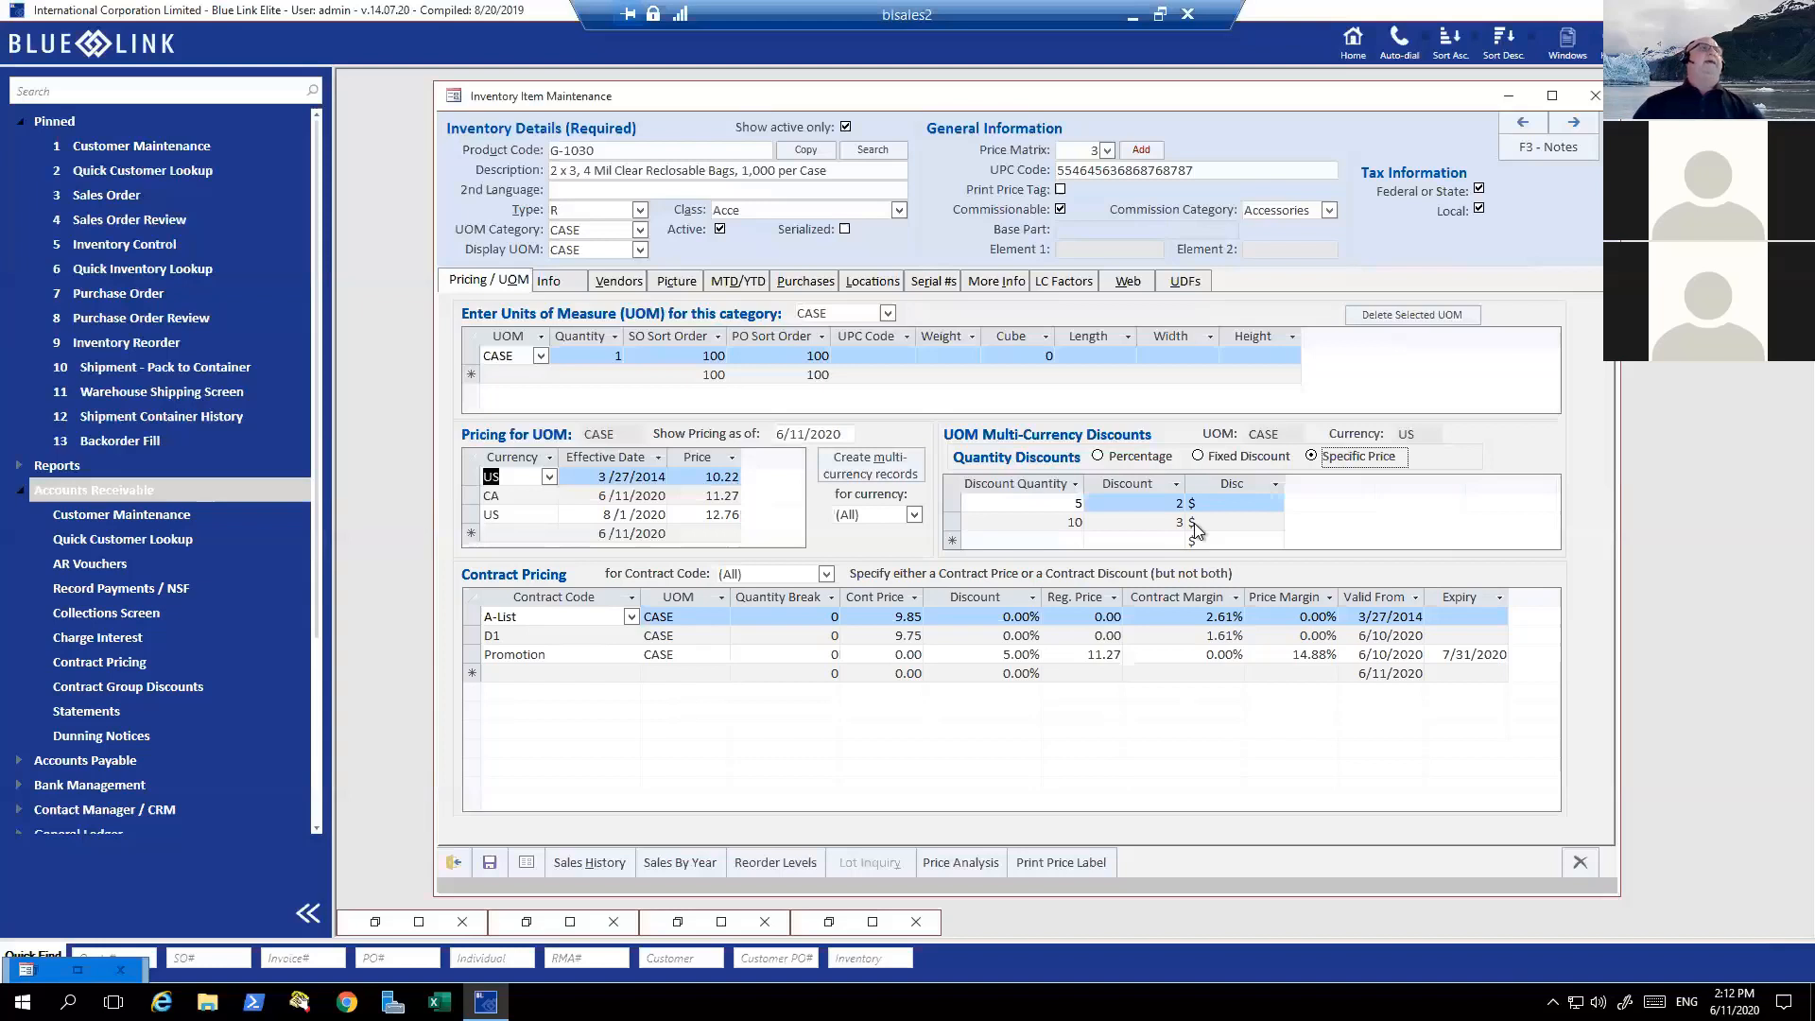
# - Run a price analysis of item G-1030 for the customer Daphne's Greek Café
pyautogui.click(962, 860)
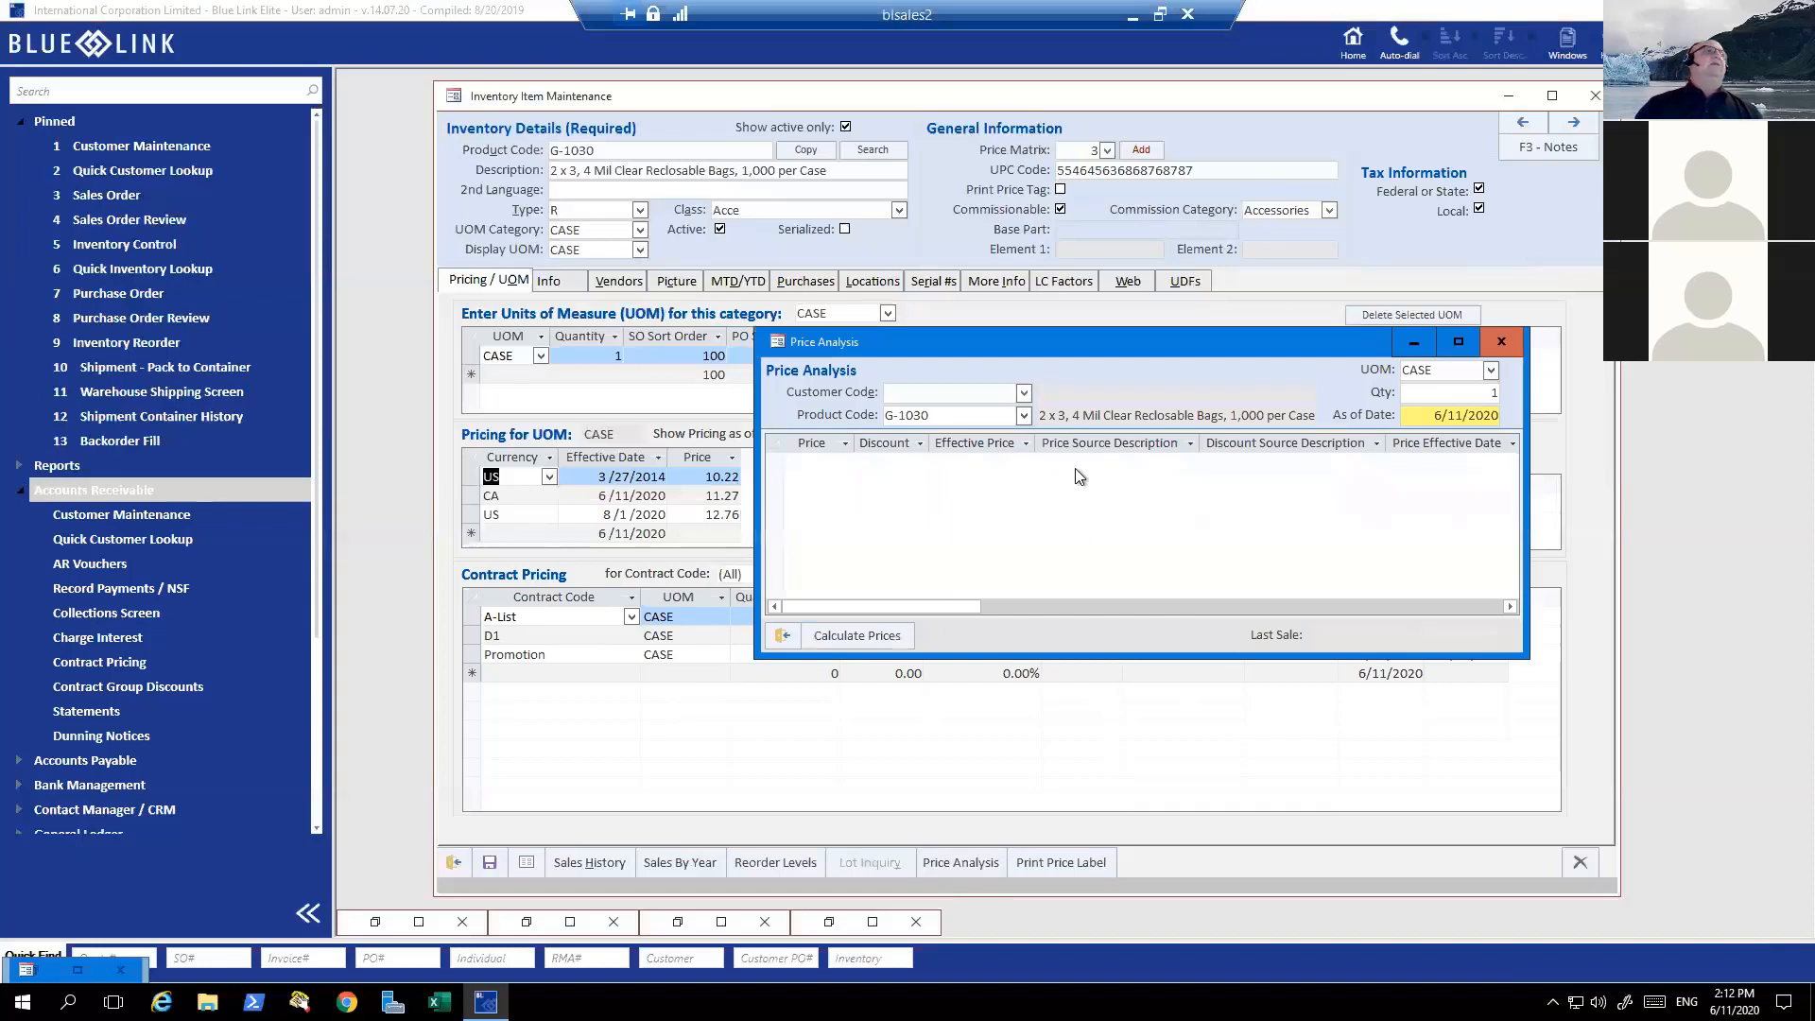
pyautogui.click(1023, 392)
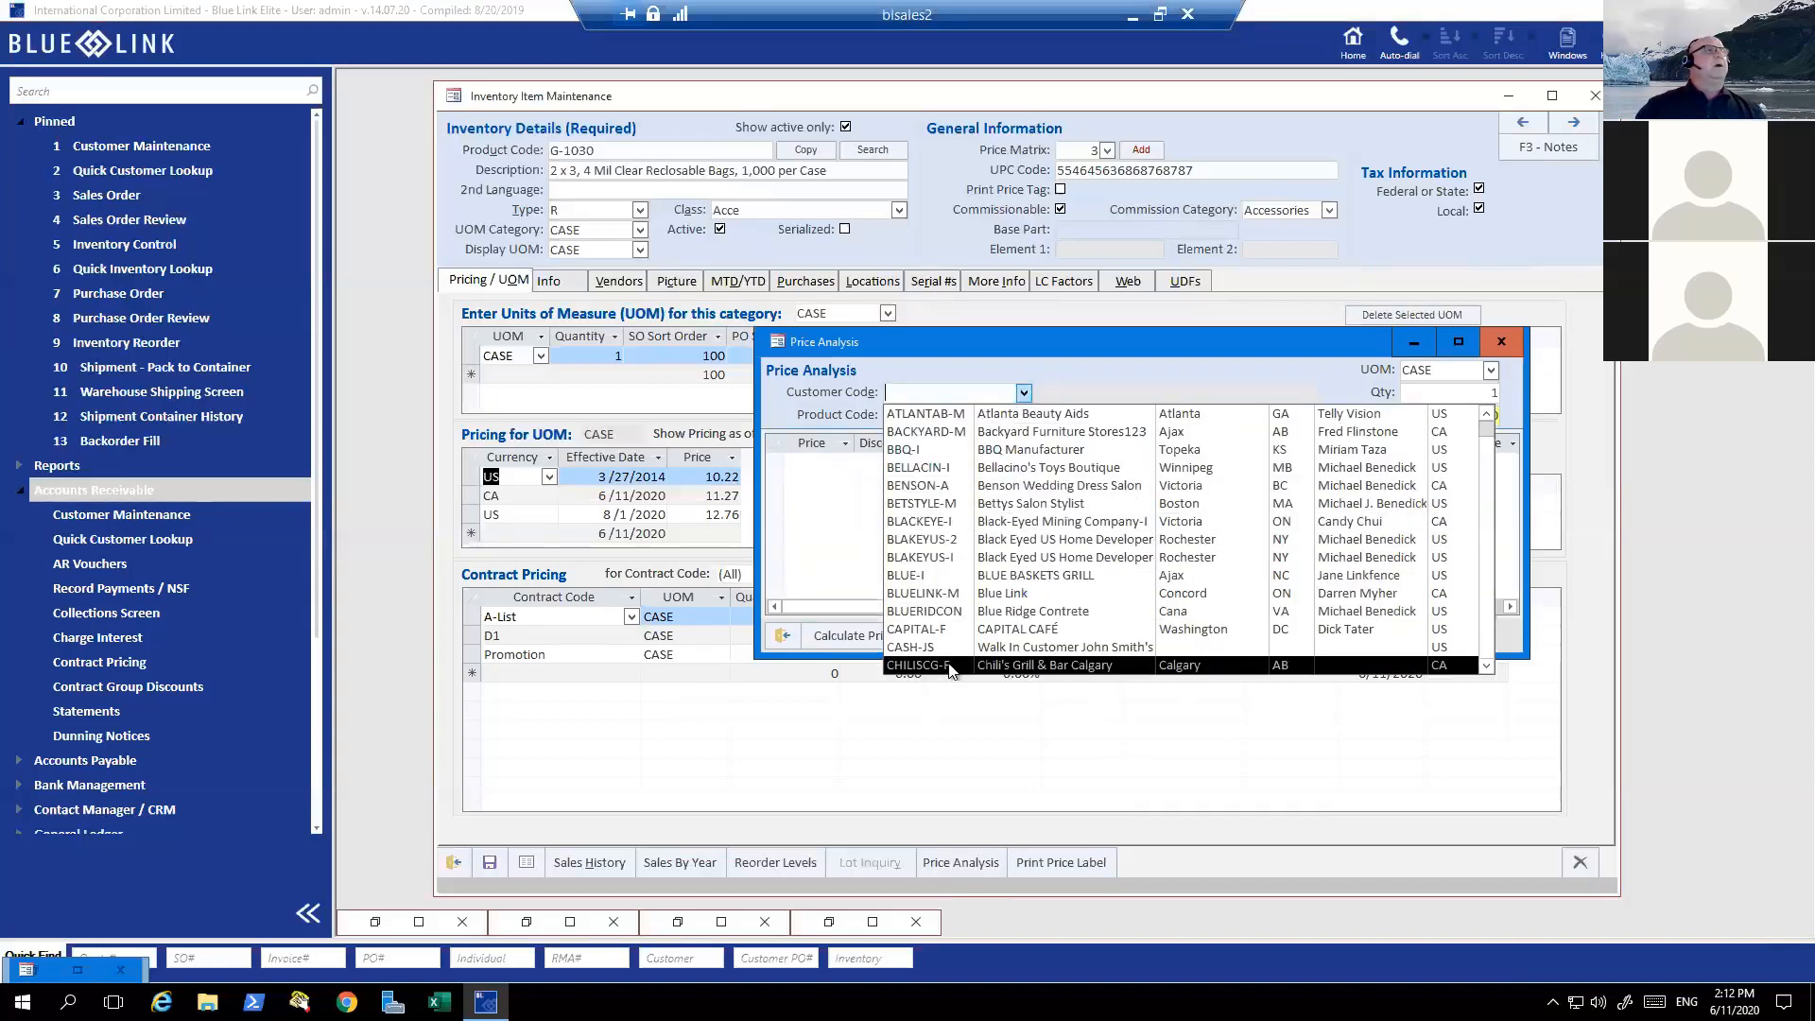
pyautogui.scroll(-2, 944, 624)
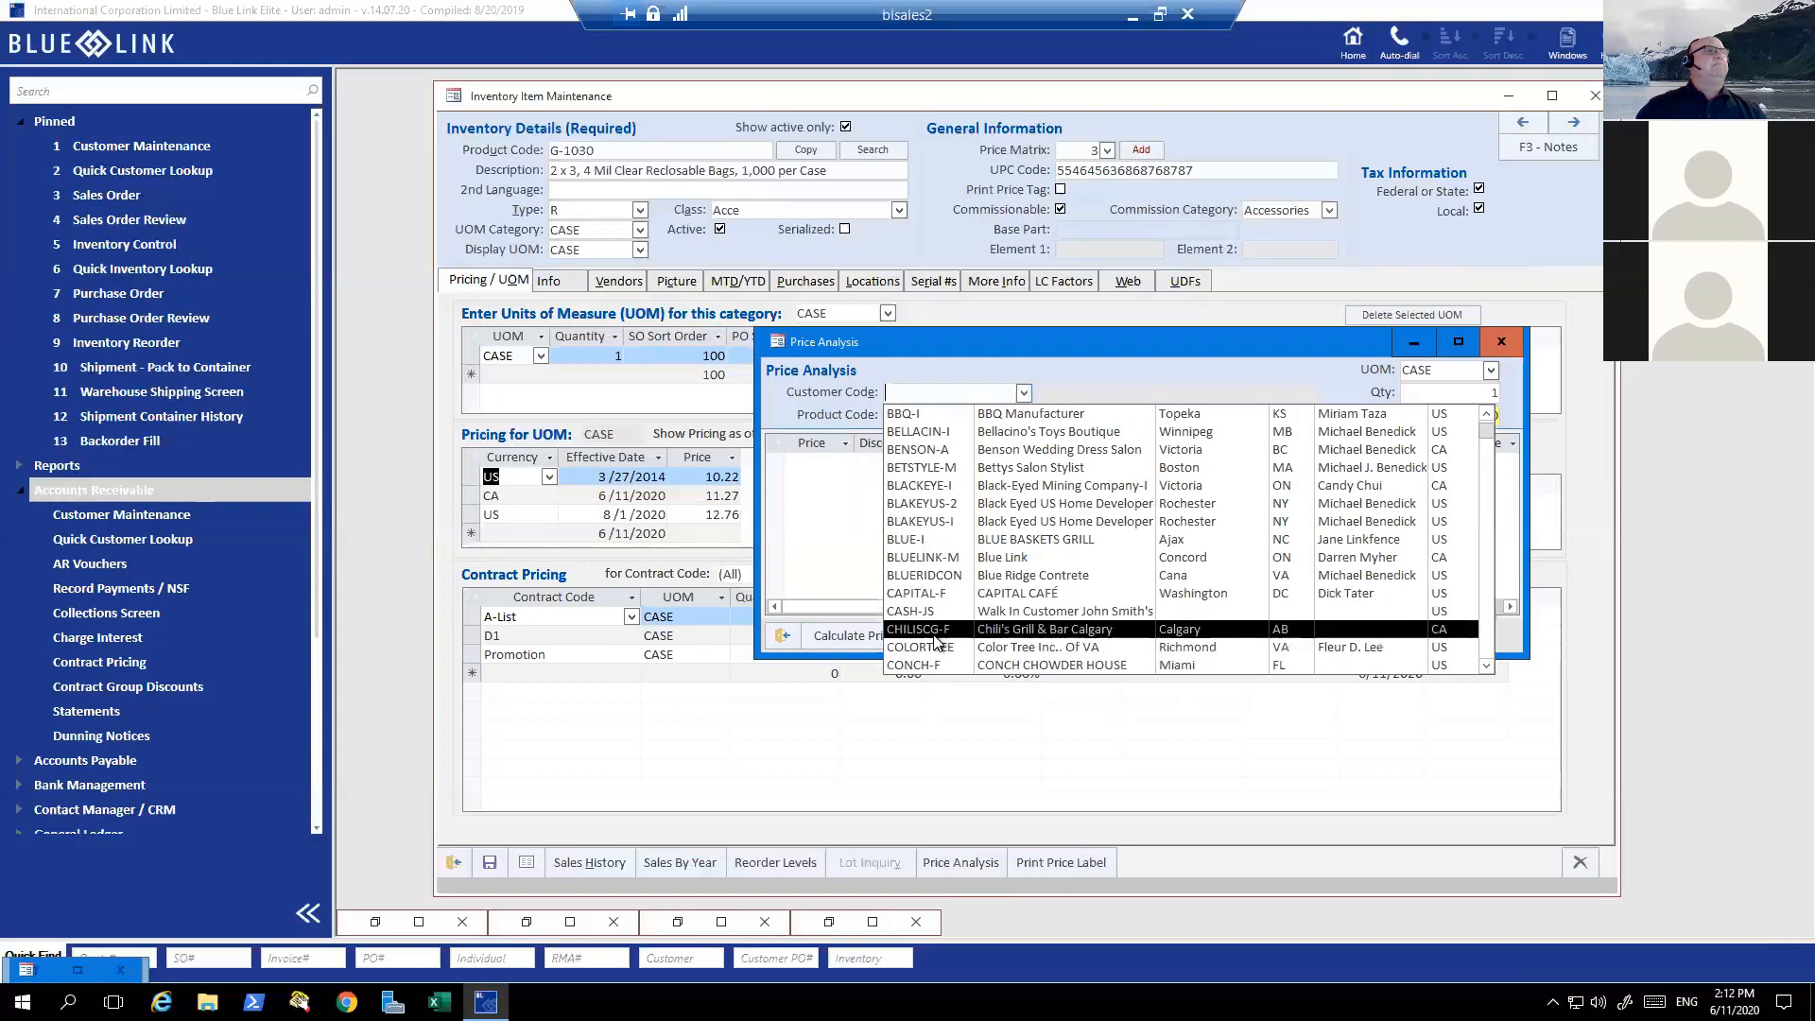
pyautogui.scroll(-3, 936, 641)
pyautogui.click(936, 643)
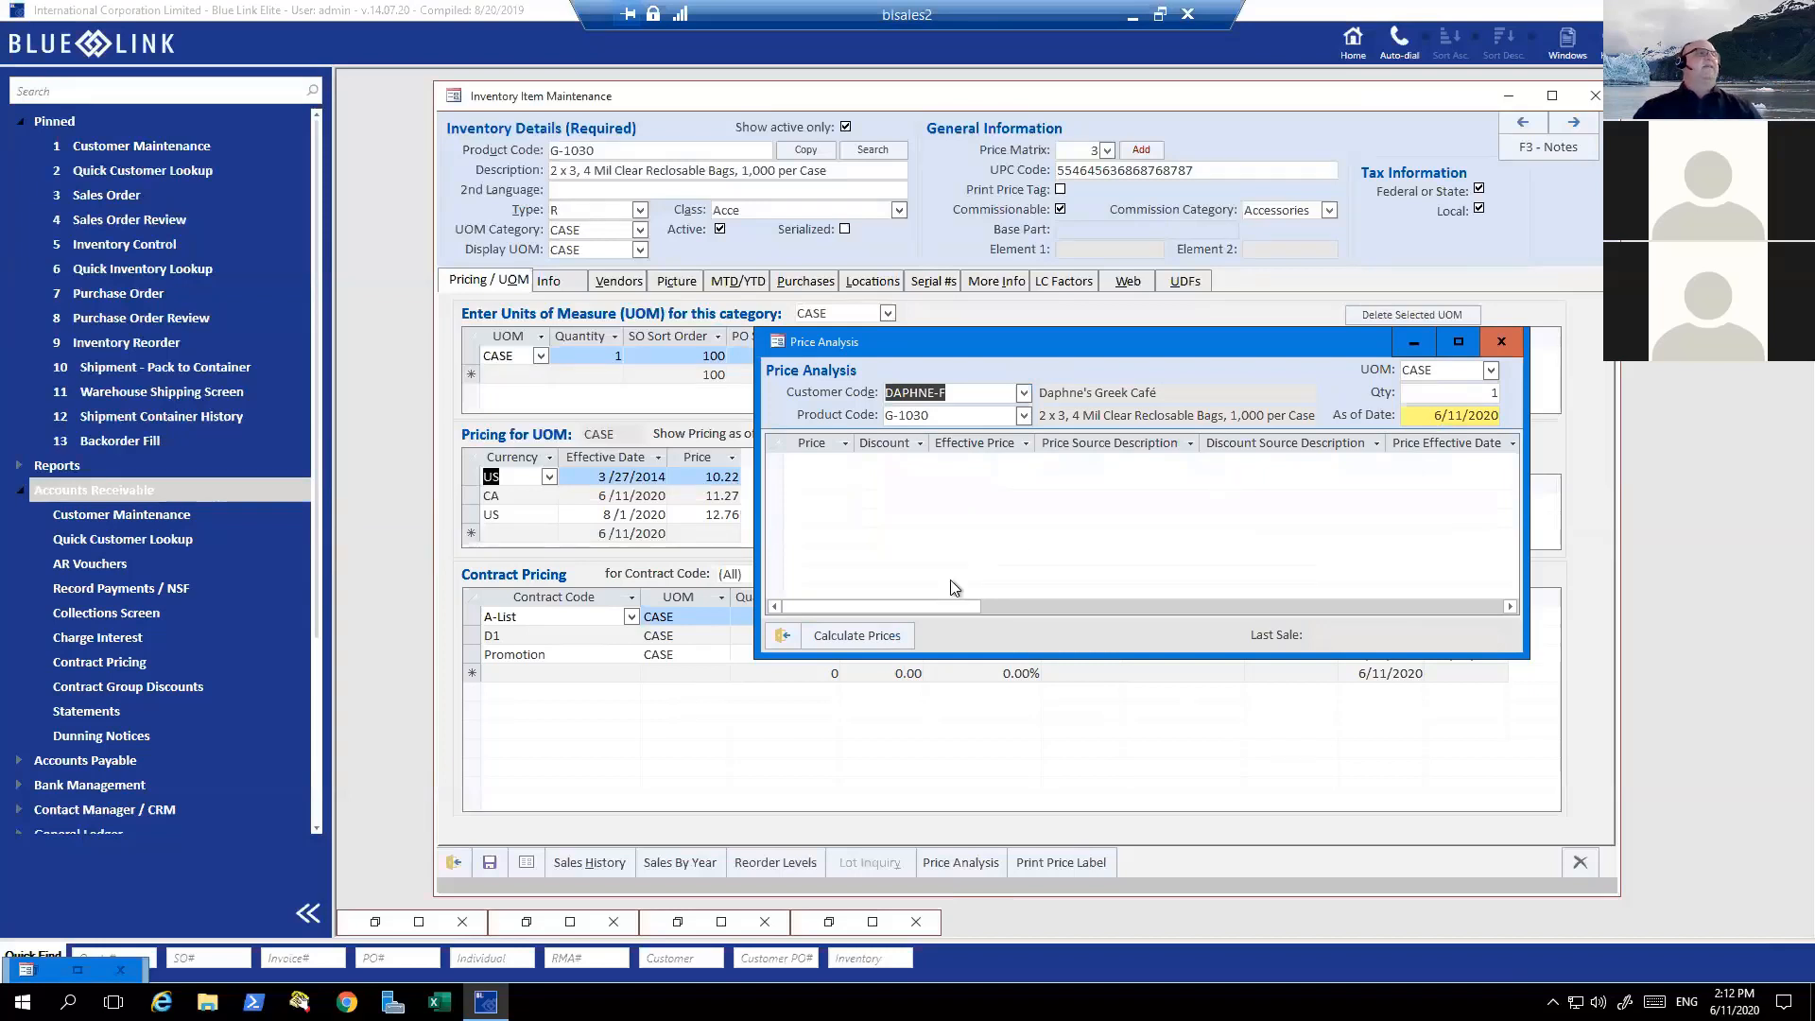
pyautogui.click(869, 637)
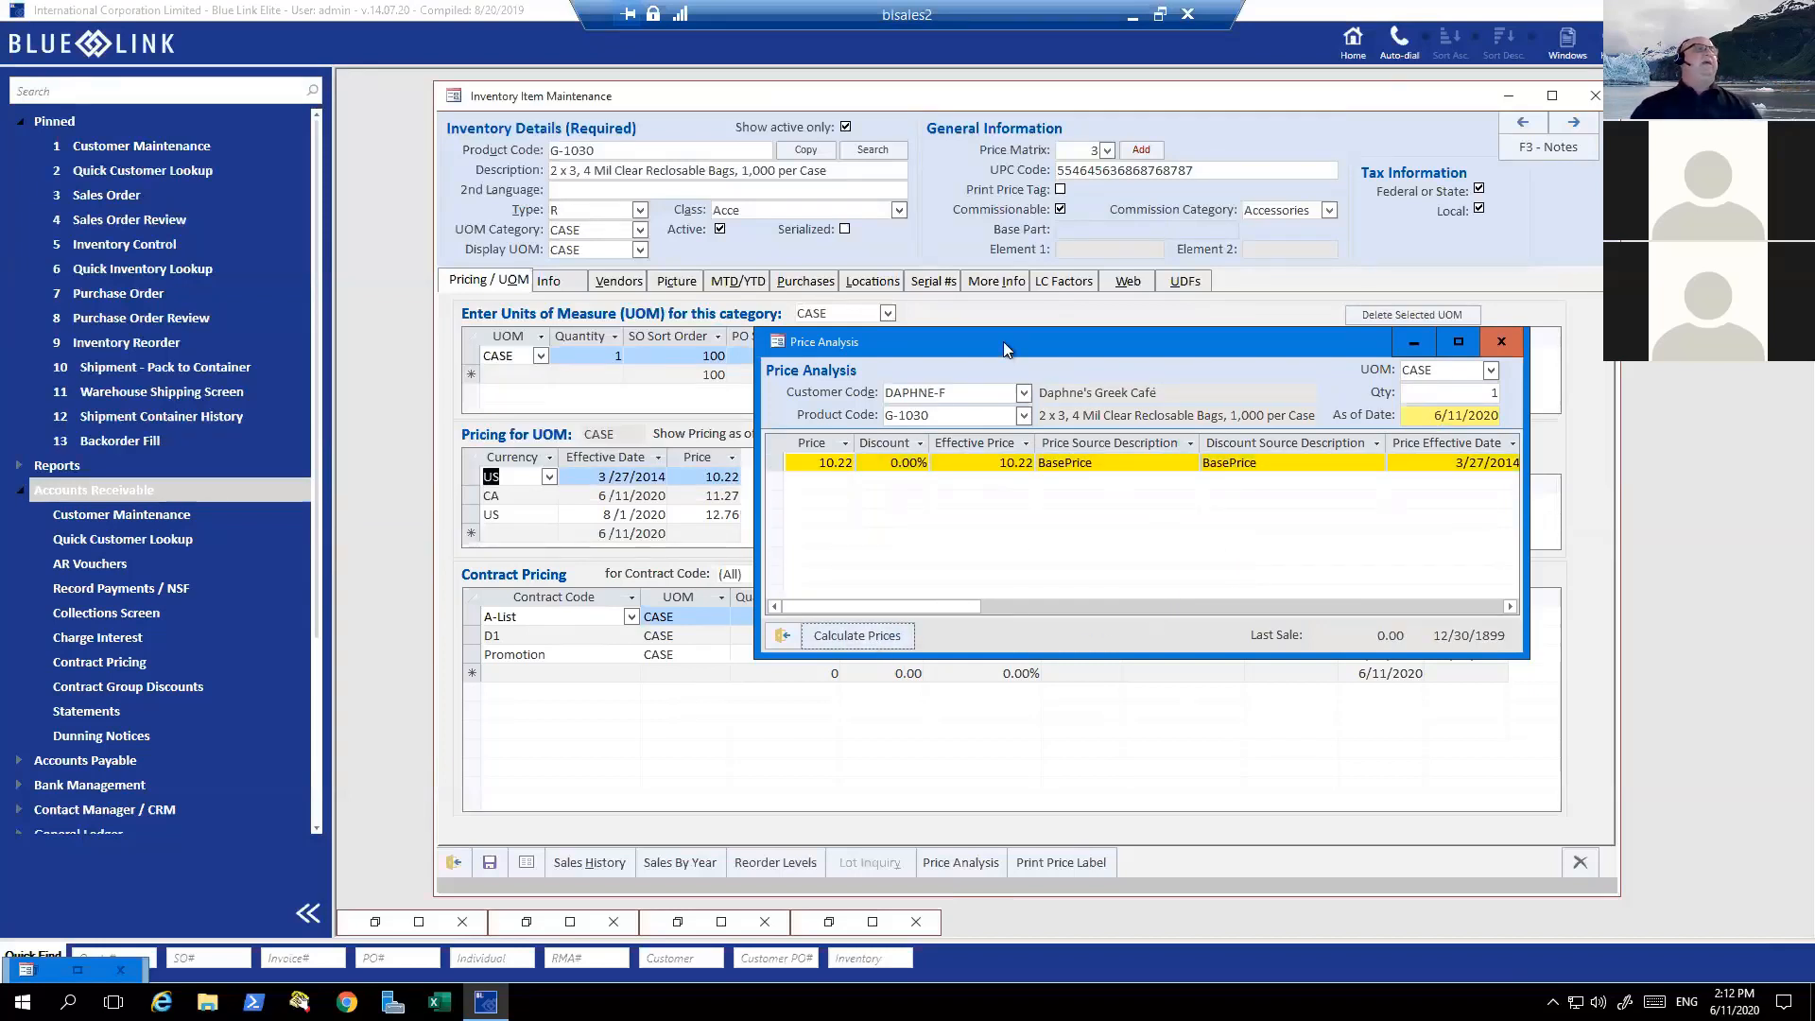
# - Move the price analysis clear of the item's details, commit the item record's changes, and recalculate the customer's prices
pyautogui.moveTo(1014, 349); pyautogui.dragTo(957, 190)
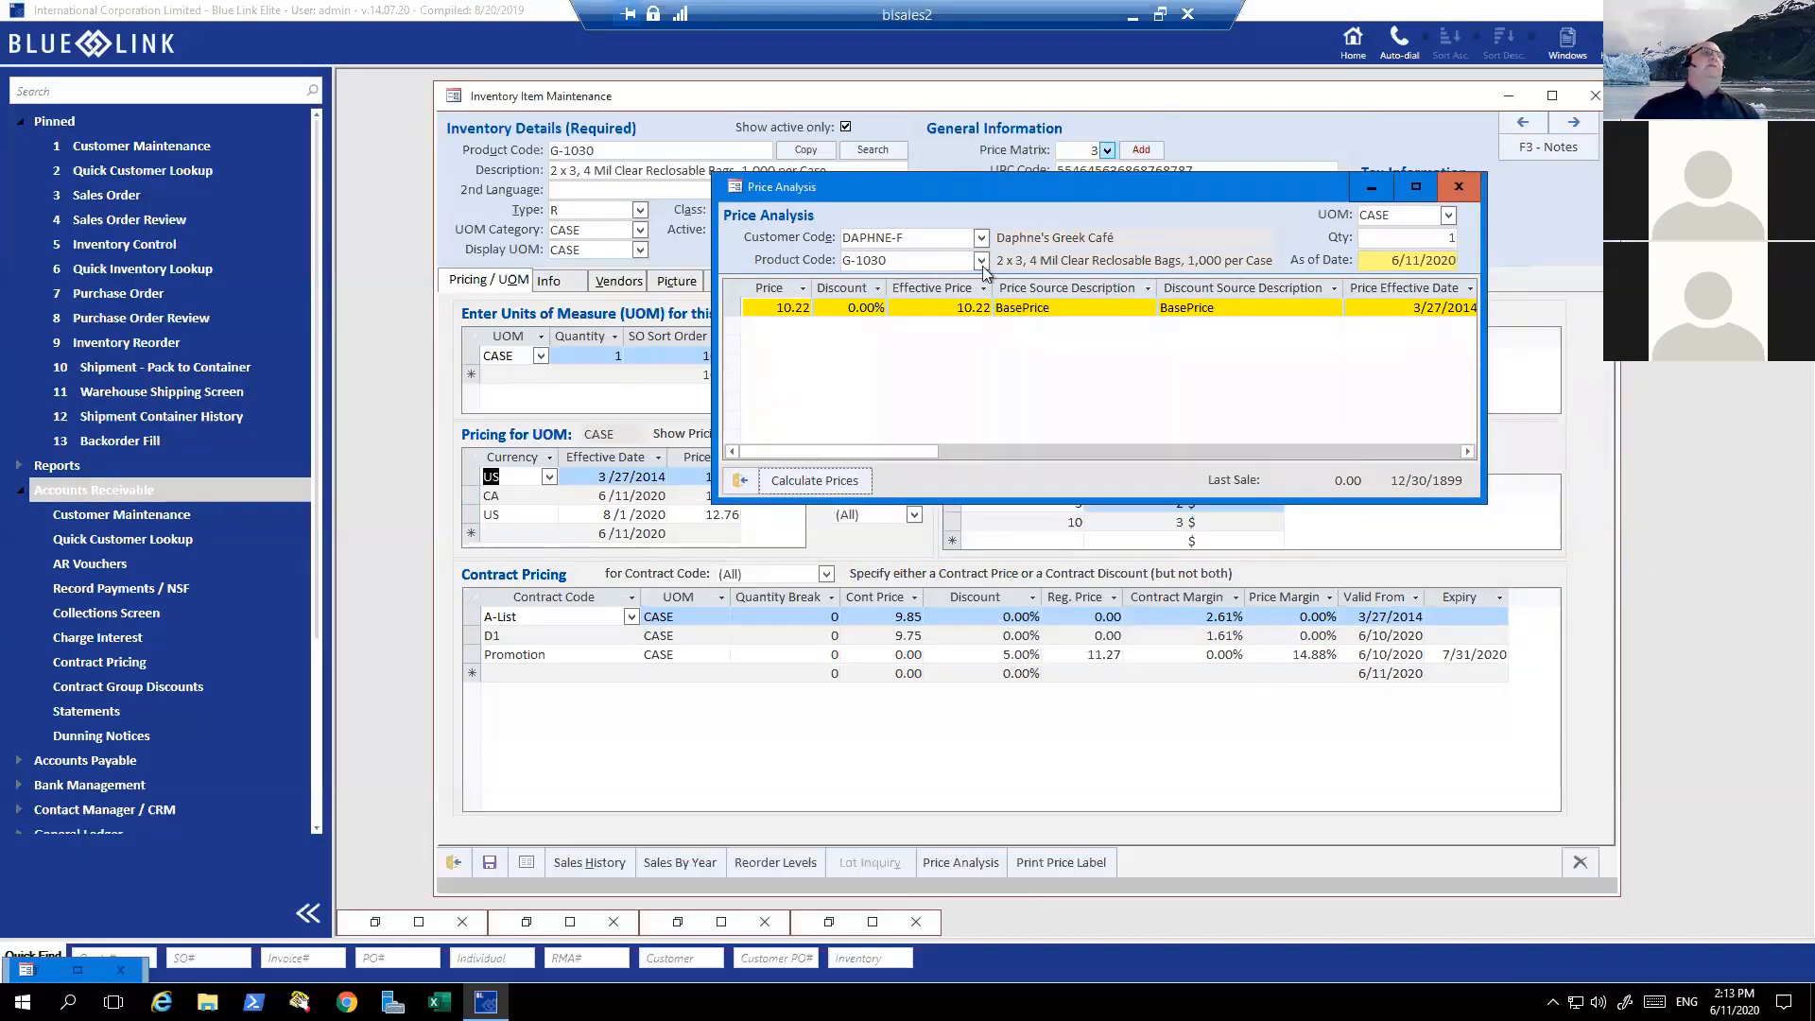
pyautogui.click(784, 725)
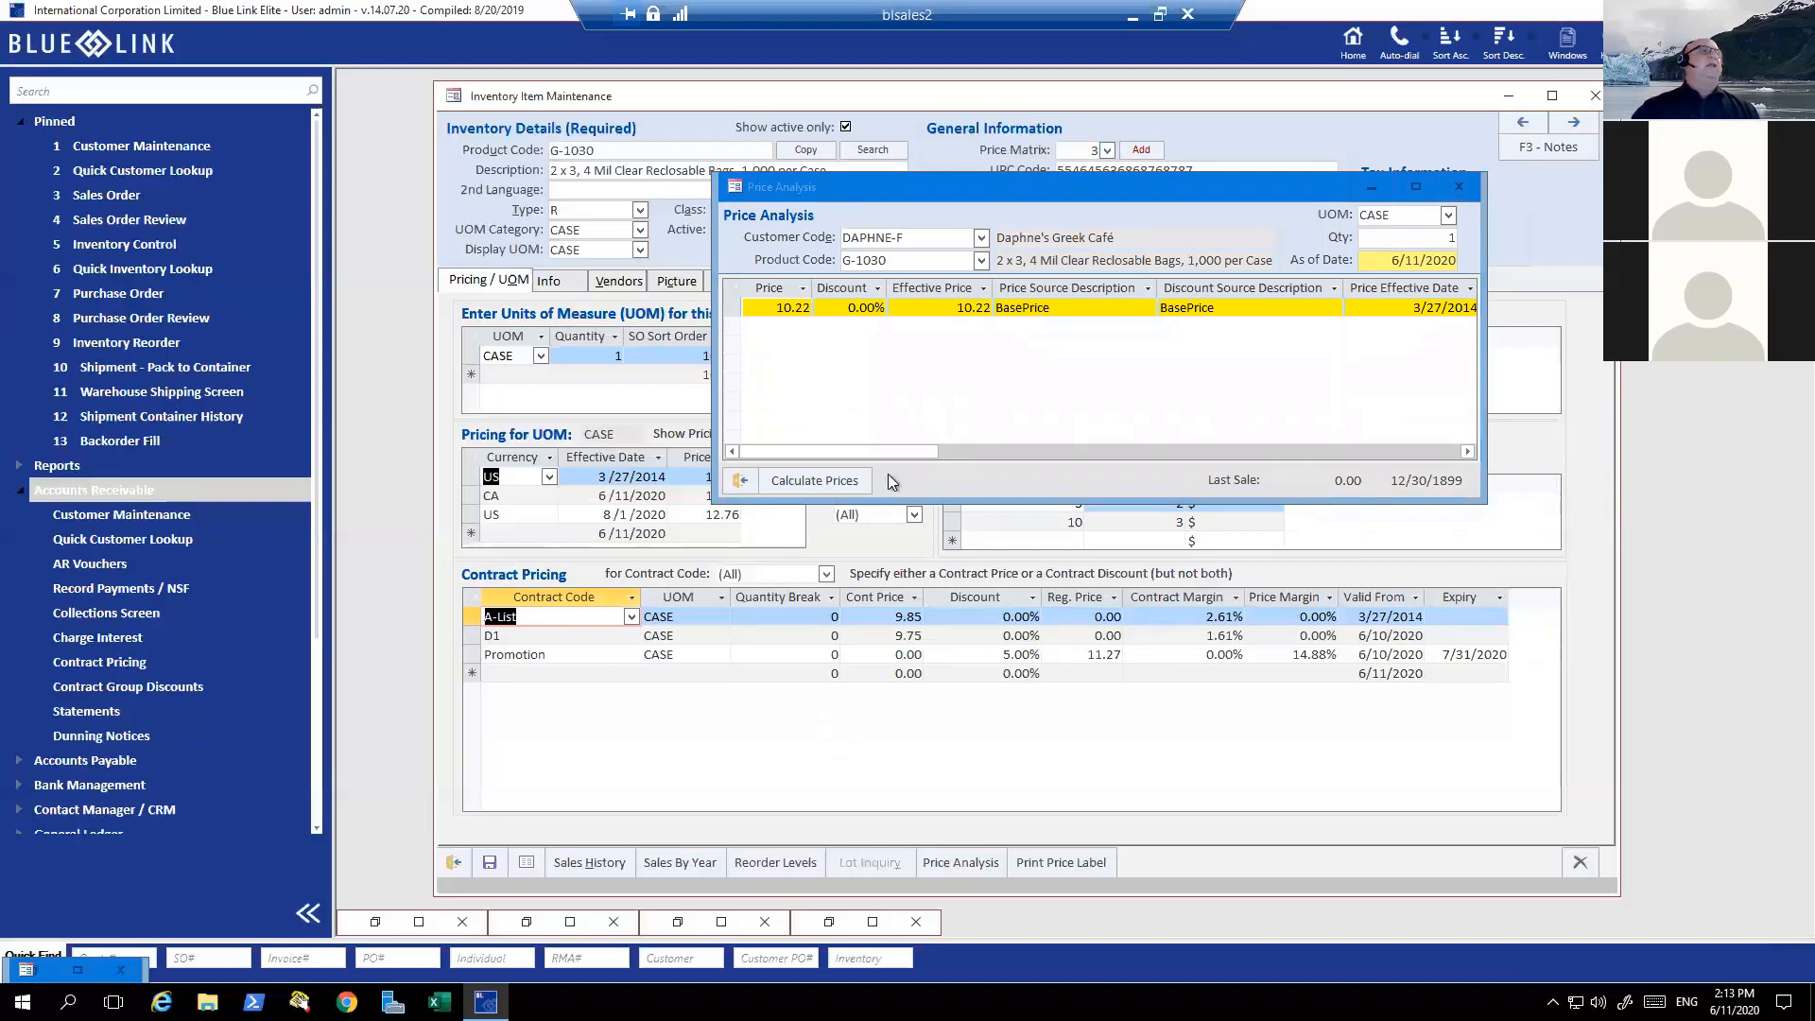
pyautogui.click(823, 482)
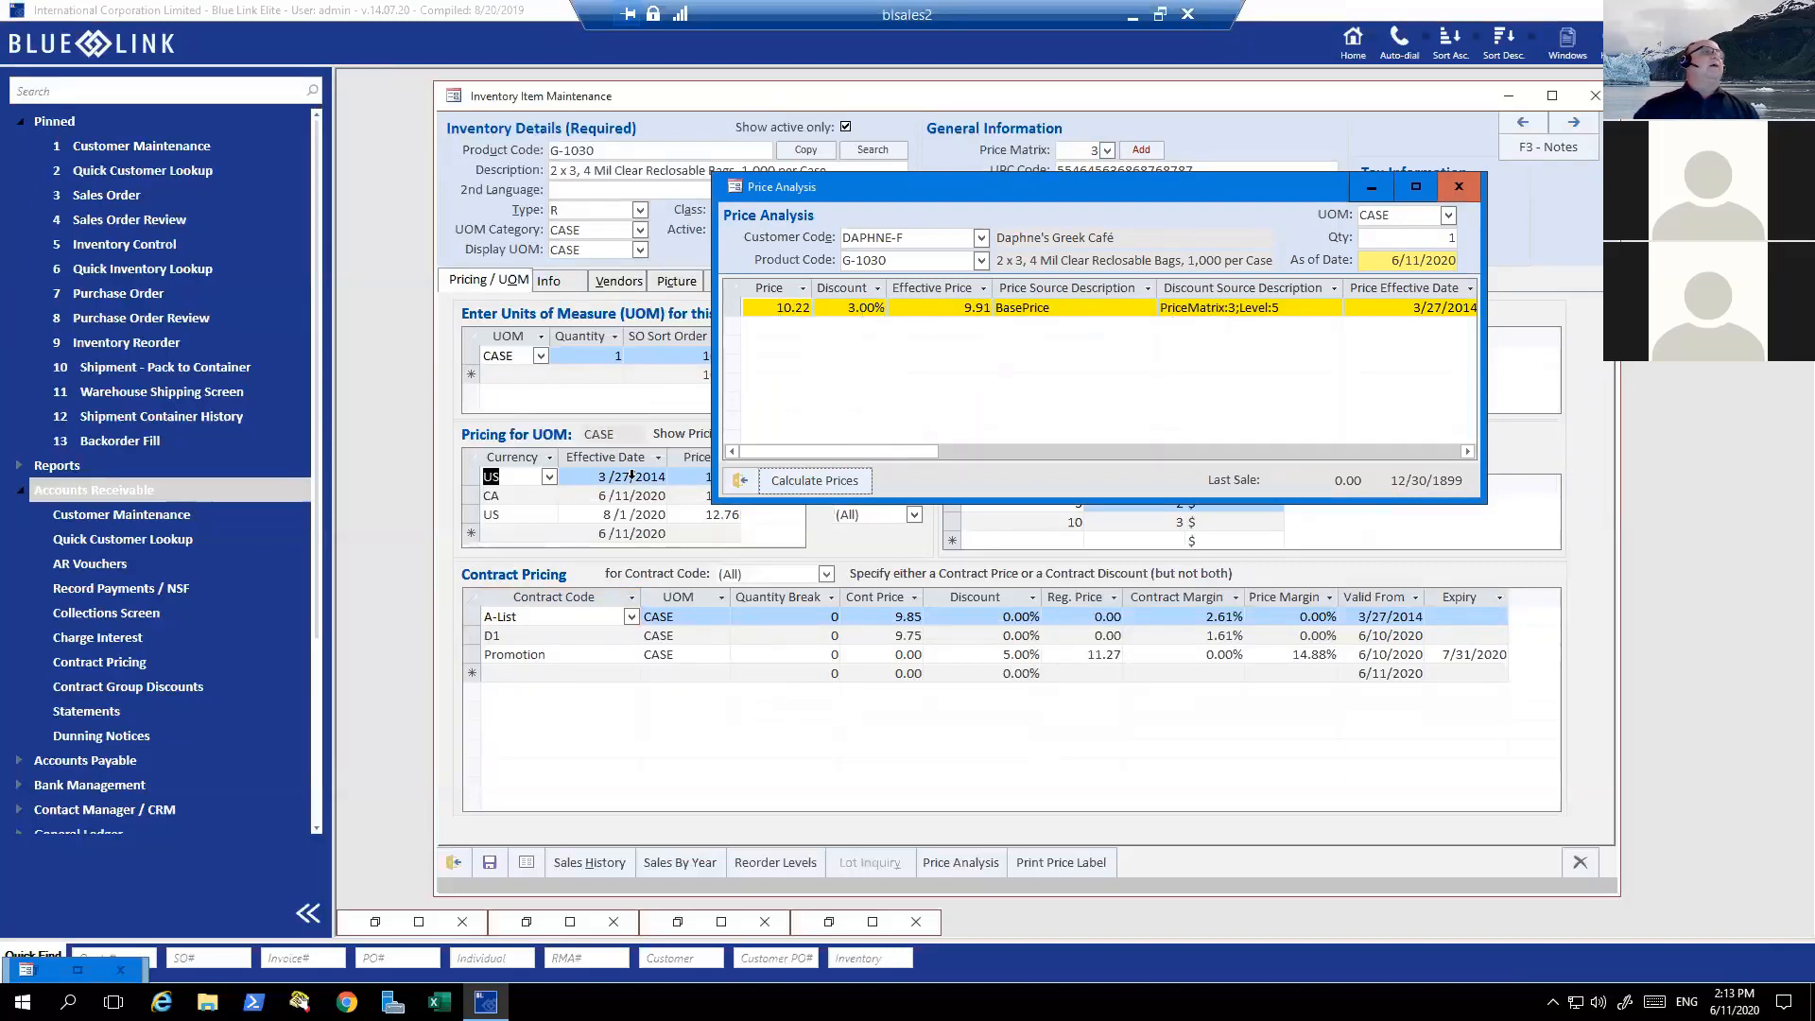
# - Set the price analysis quantity to 5, recalculate the prices, and select the effective price of the quantity-break row
pyautogui.moveTo(884, 185); pyautogui.dragTo(910, 158)
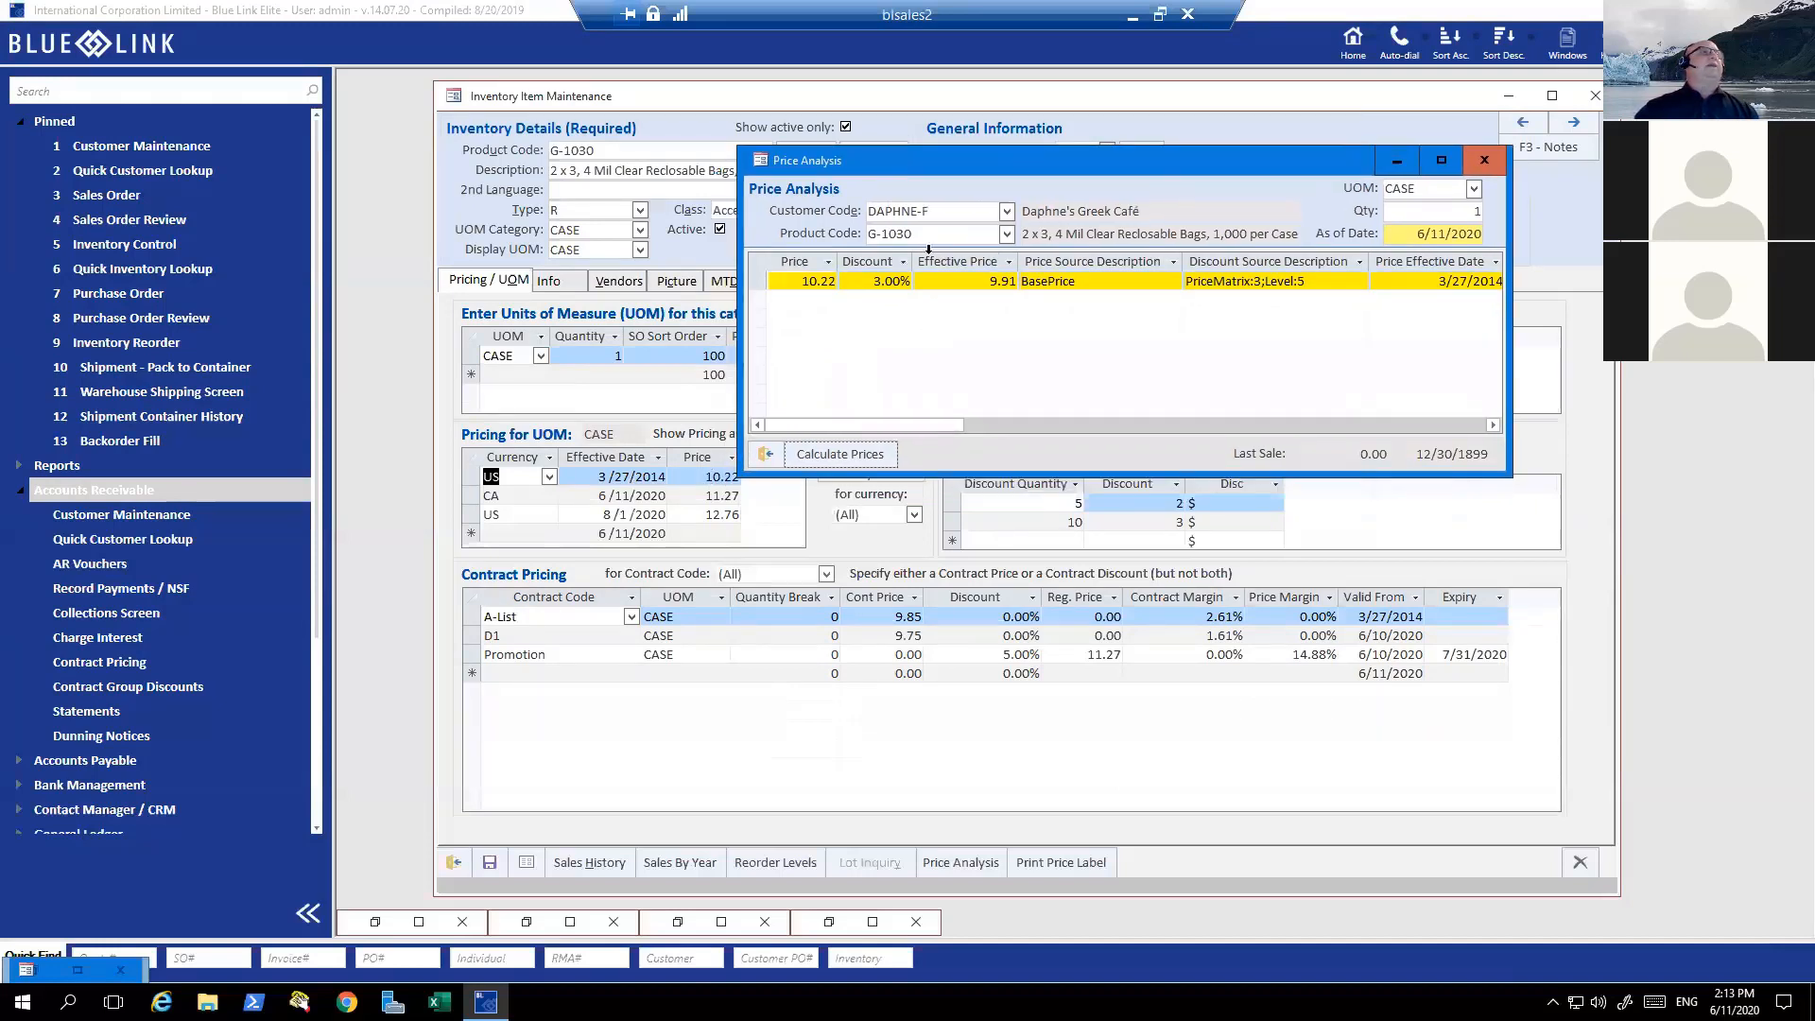
pyautogui.moveTo(1030, 156); pyautogui.dragTo(1042, 211)
pyautogui.moveTo(1068, 304); pyautogui.dragTo(1085, 344)
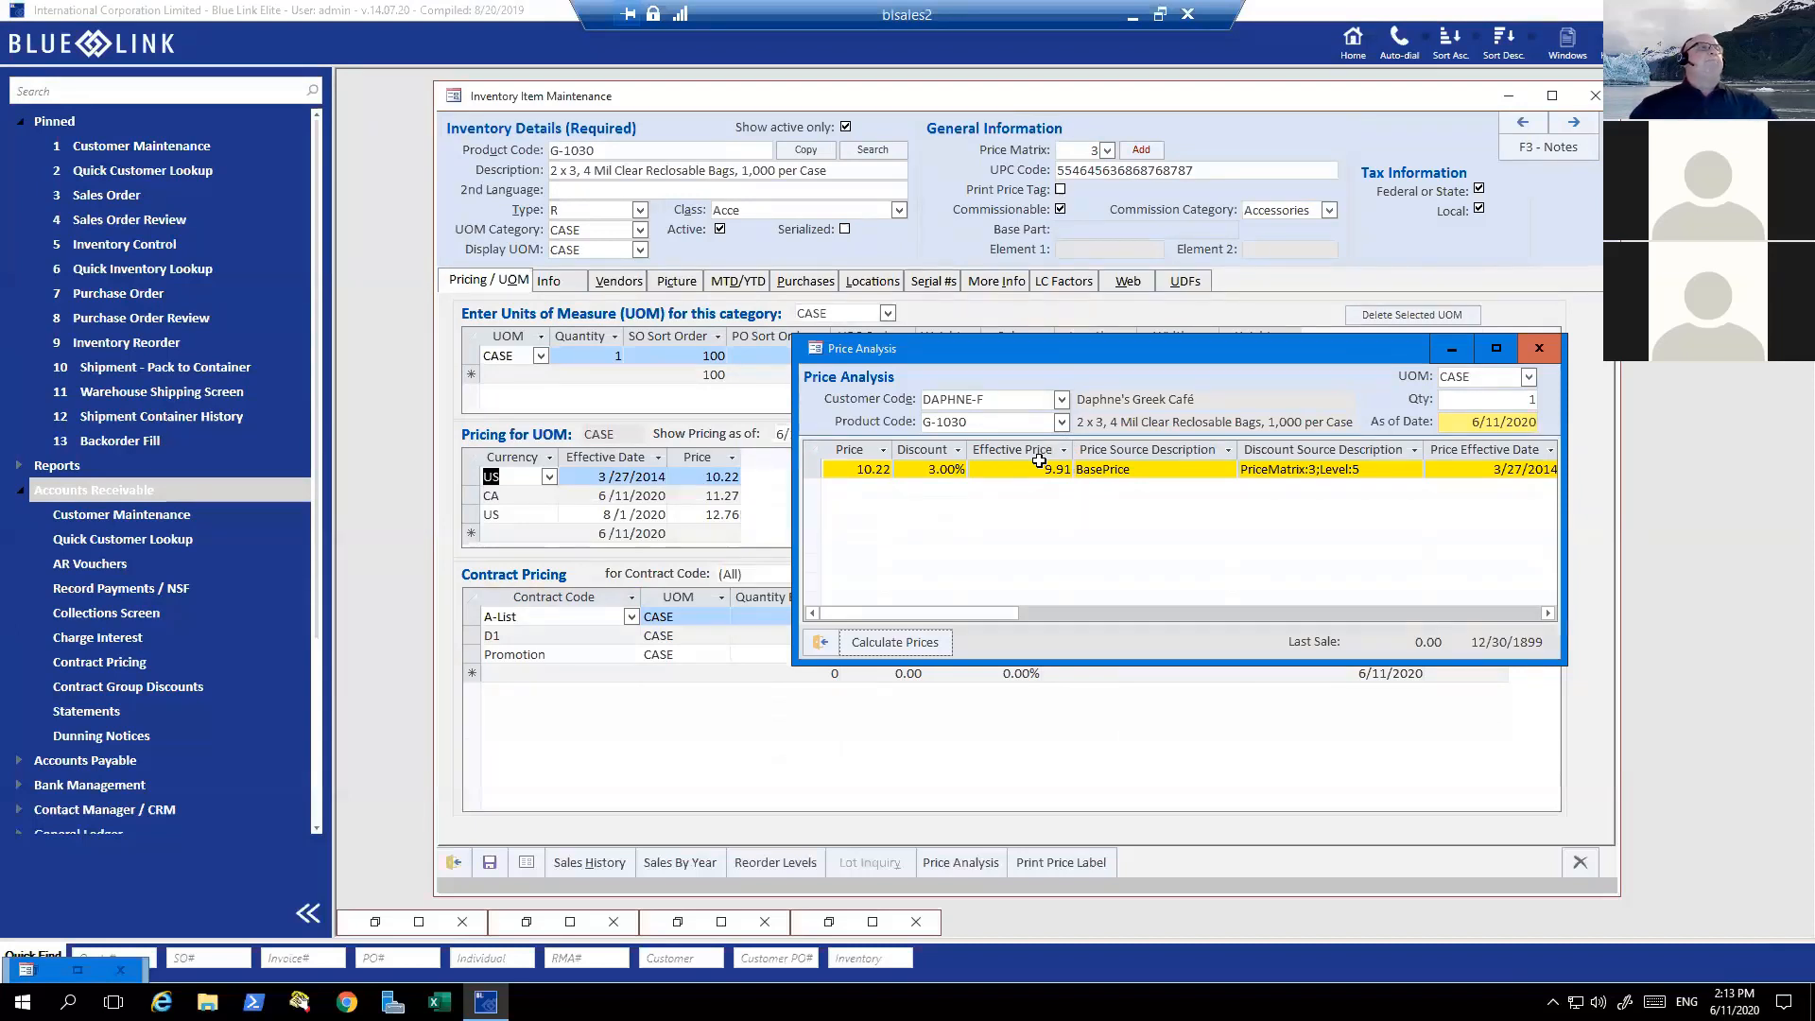
pyautogui.moveTo(1008, 362); pyautogui.dragTo(858, 531)
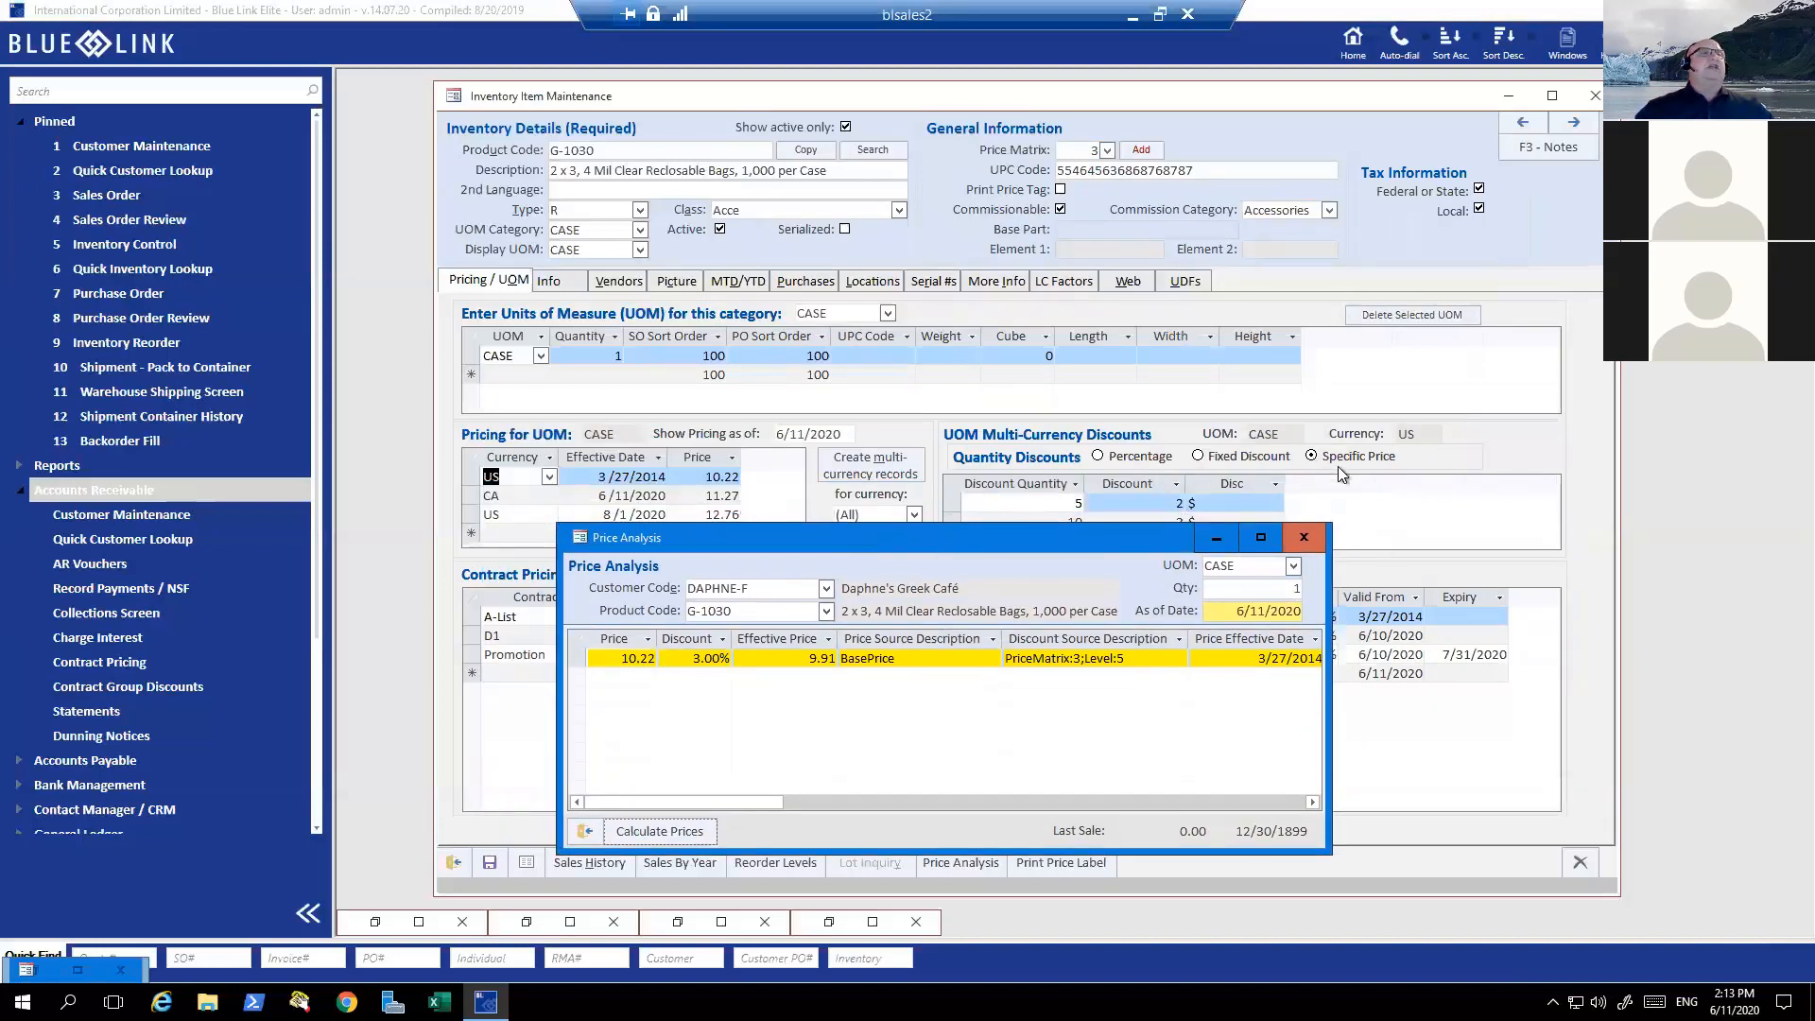
pyautogui.doubleClick(1316, 587)
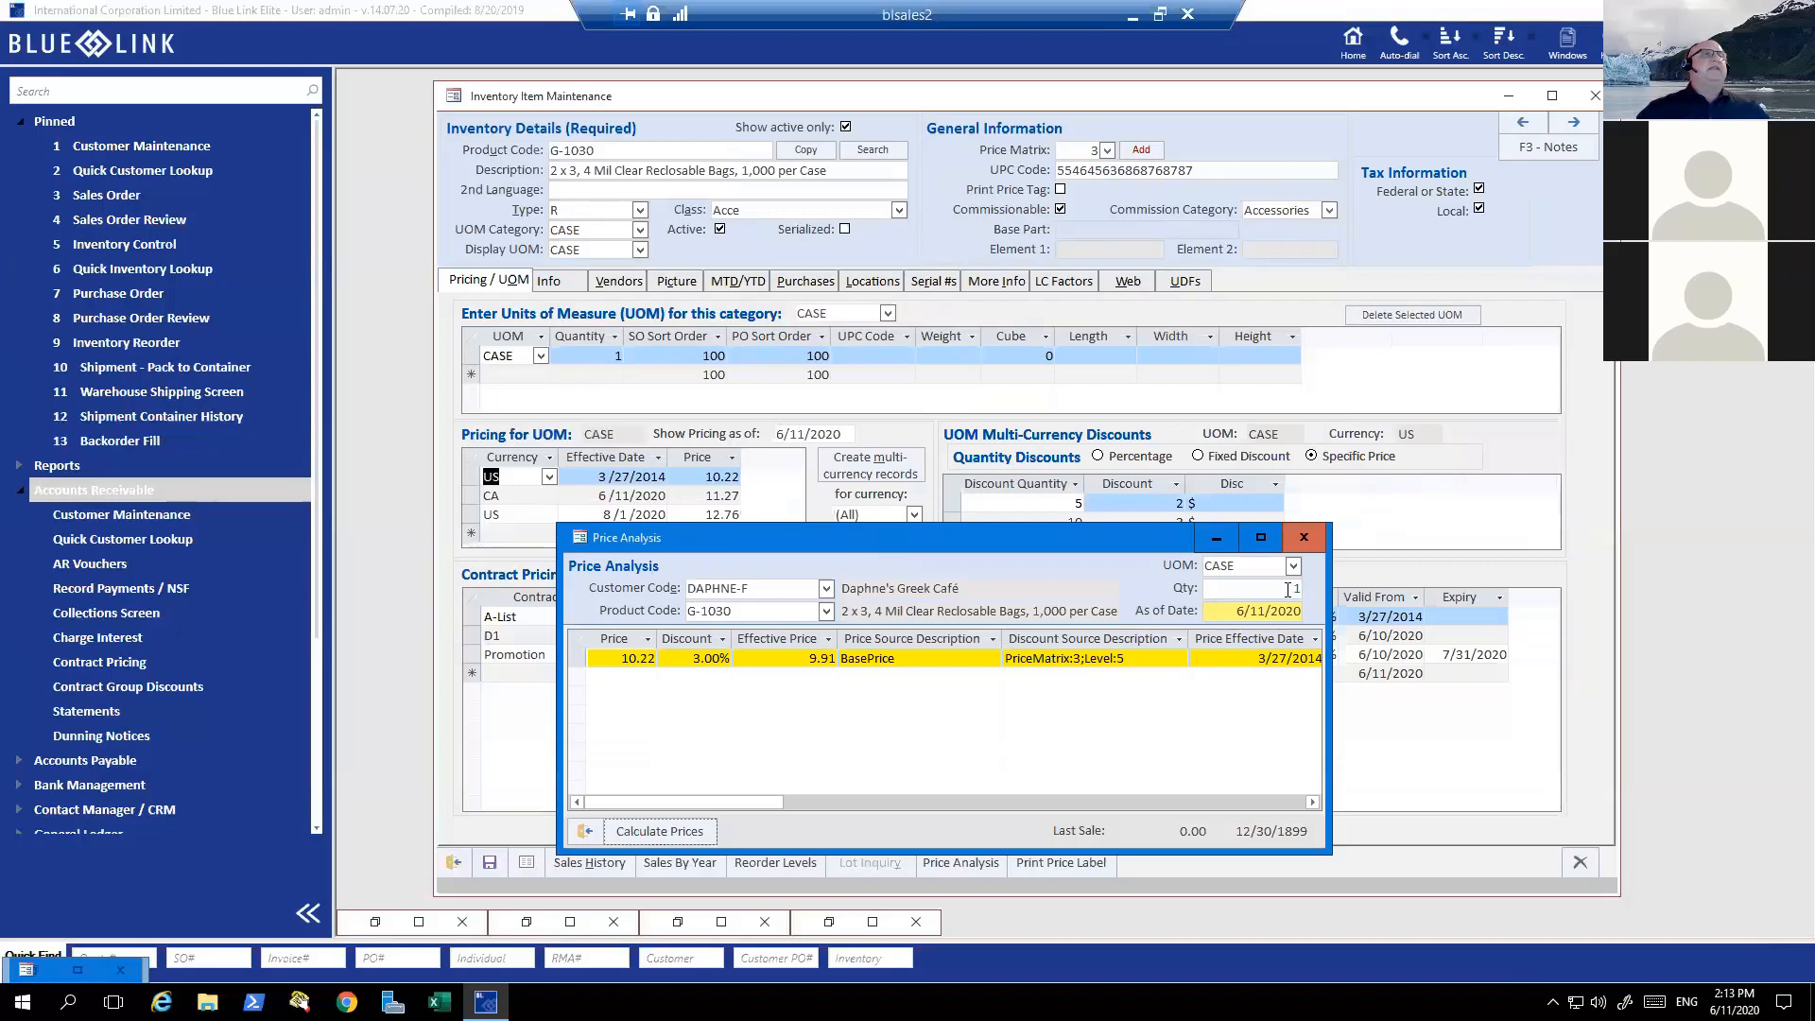
pyautogui.write('5')
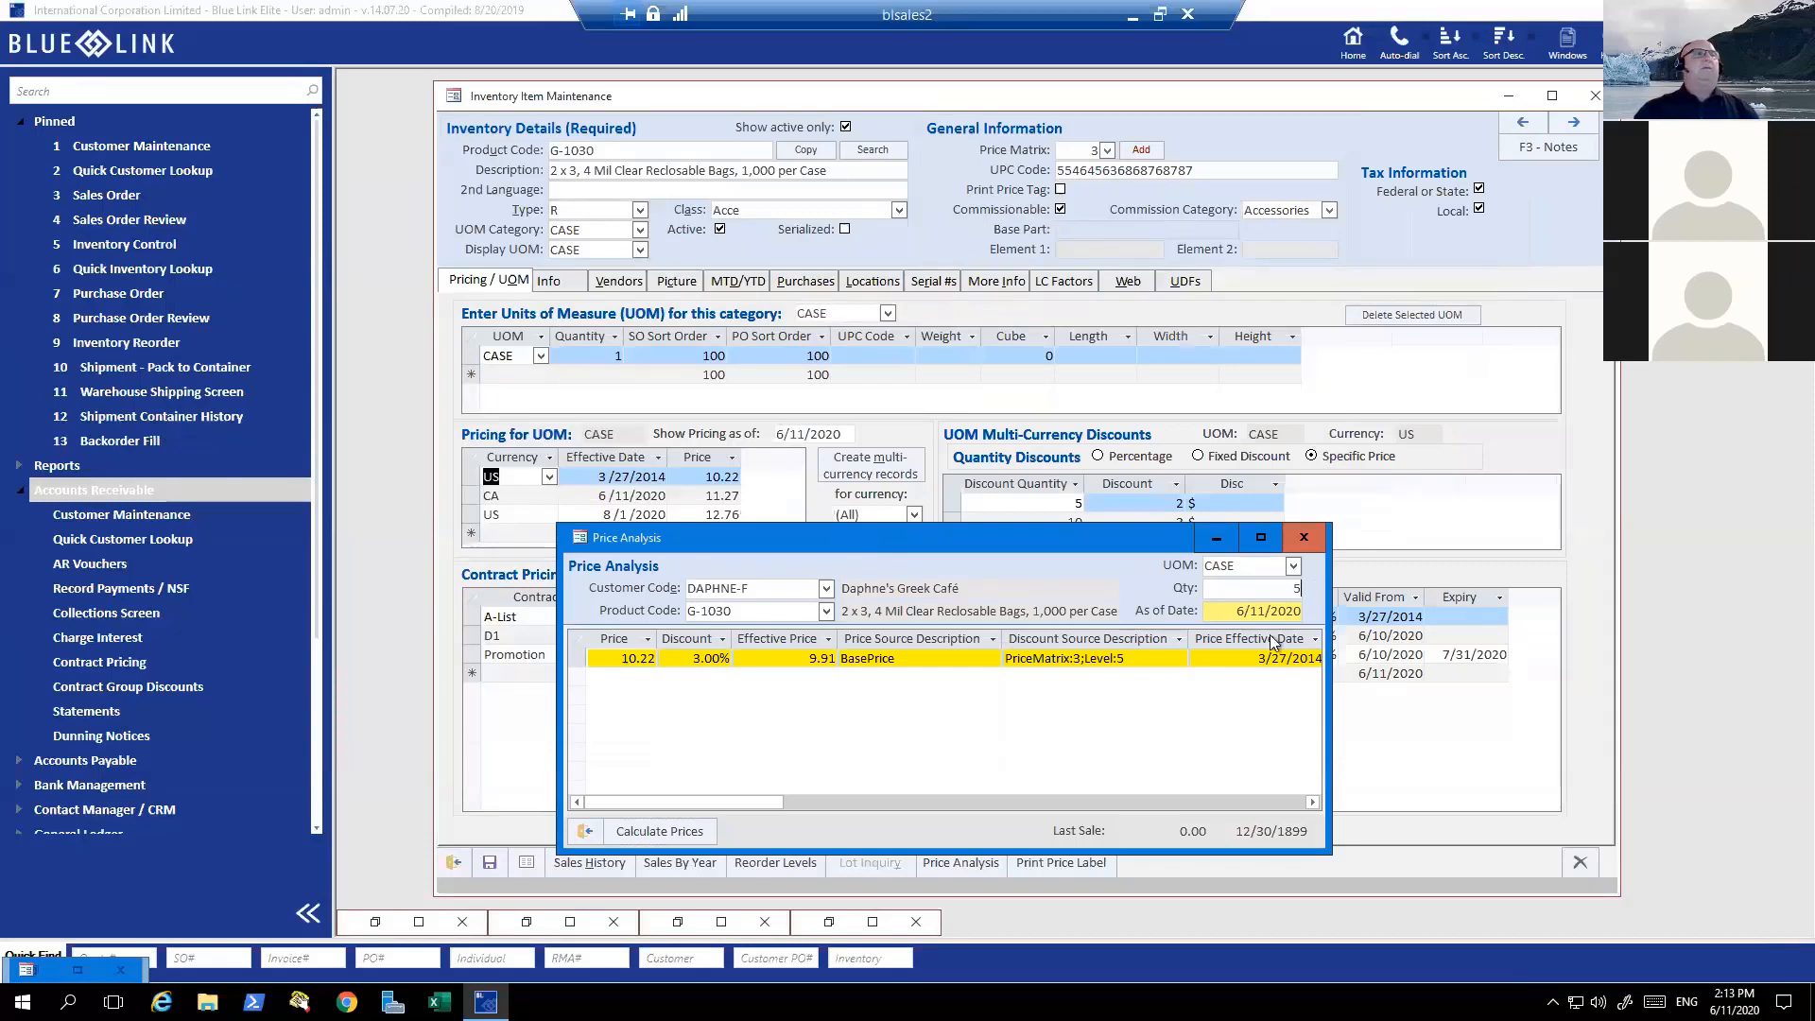
pyautogui.moveTo(899, 547); pyautogui.dragTo(1111, 142)
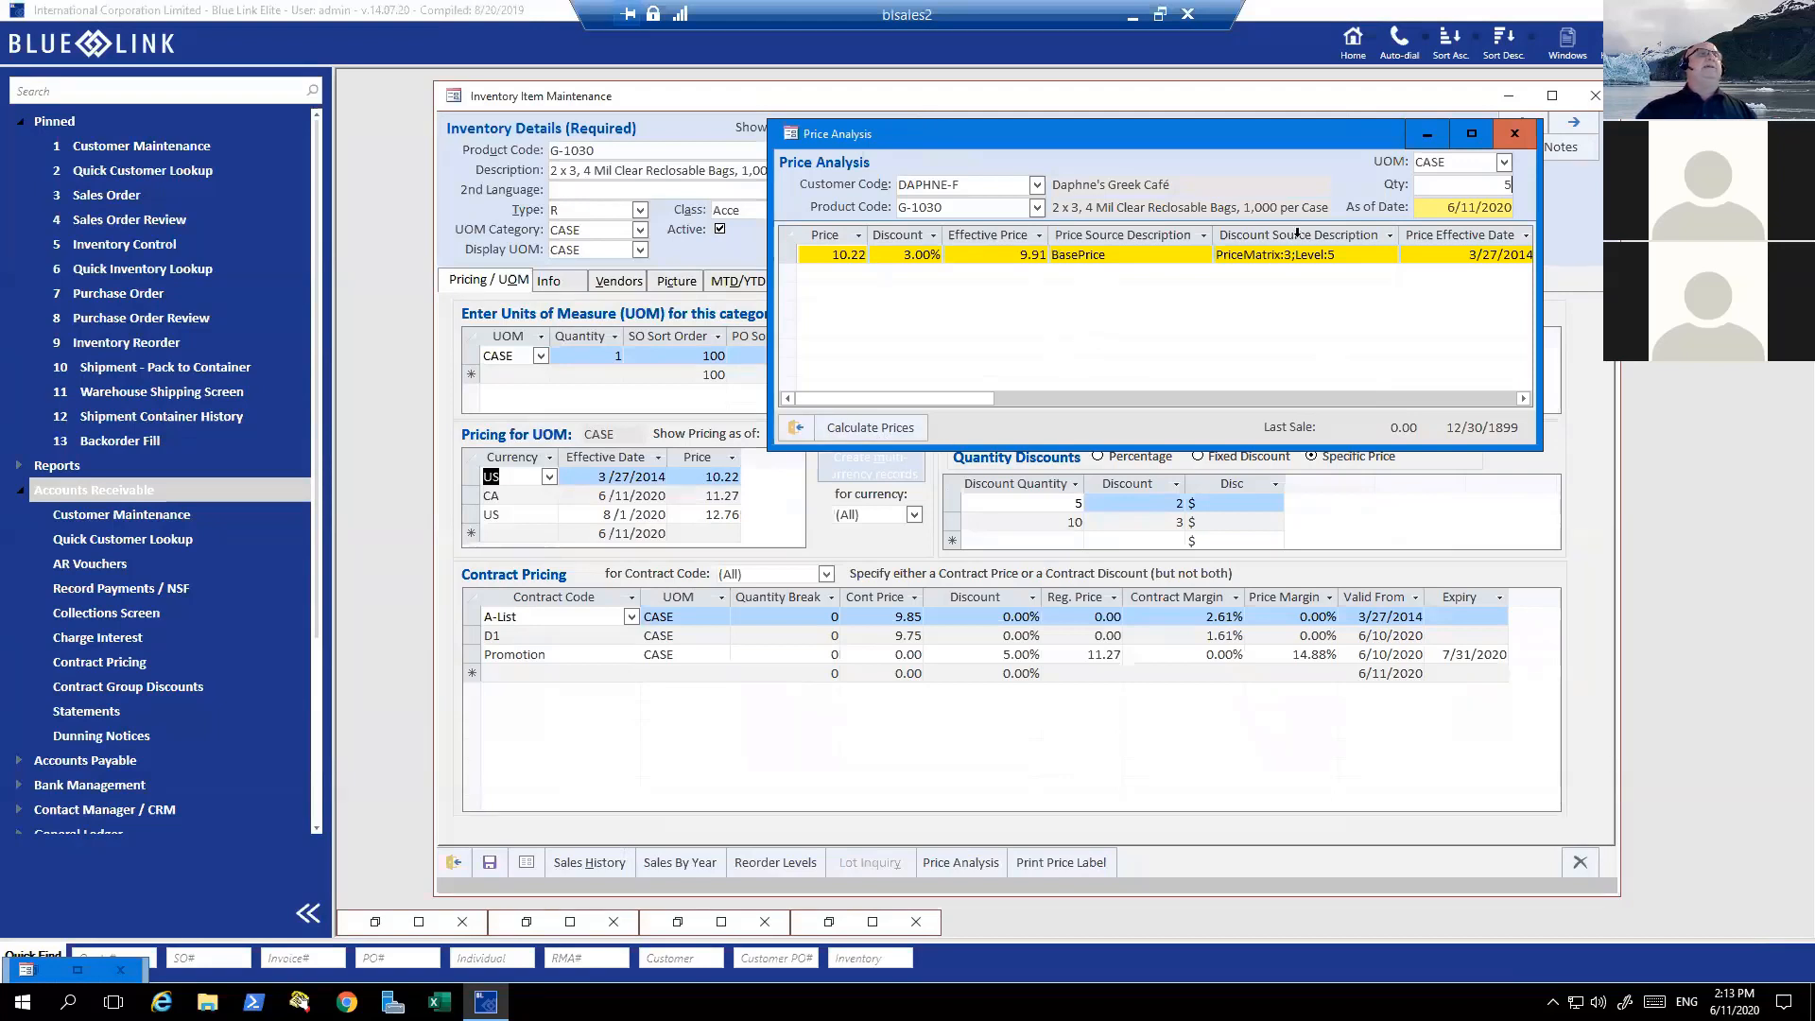
pyautogui.click(890, 432)
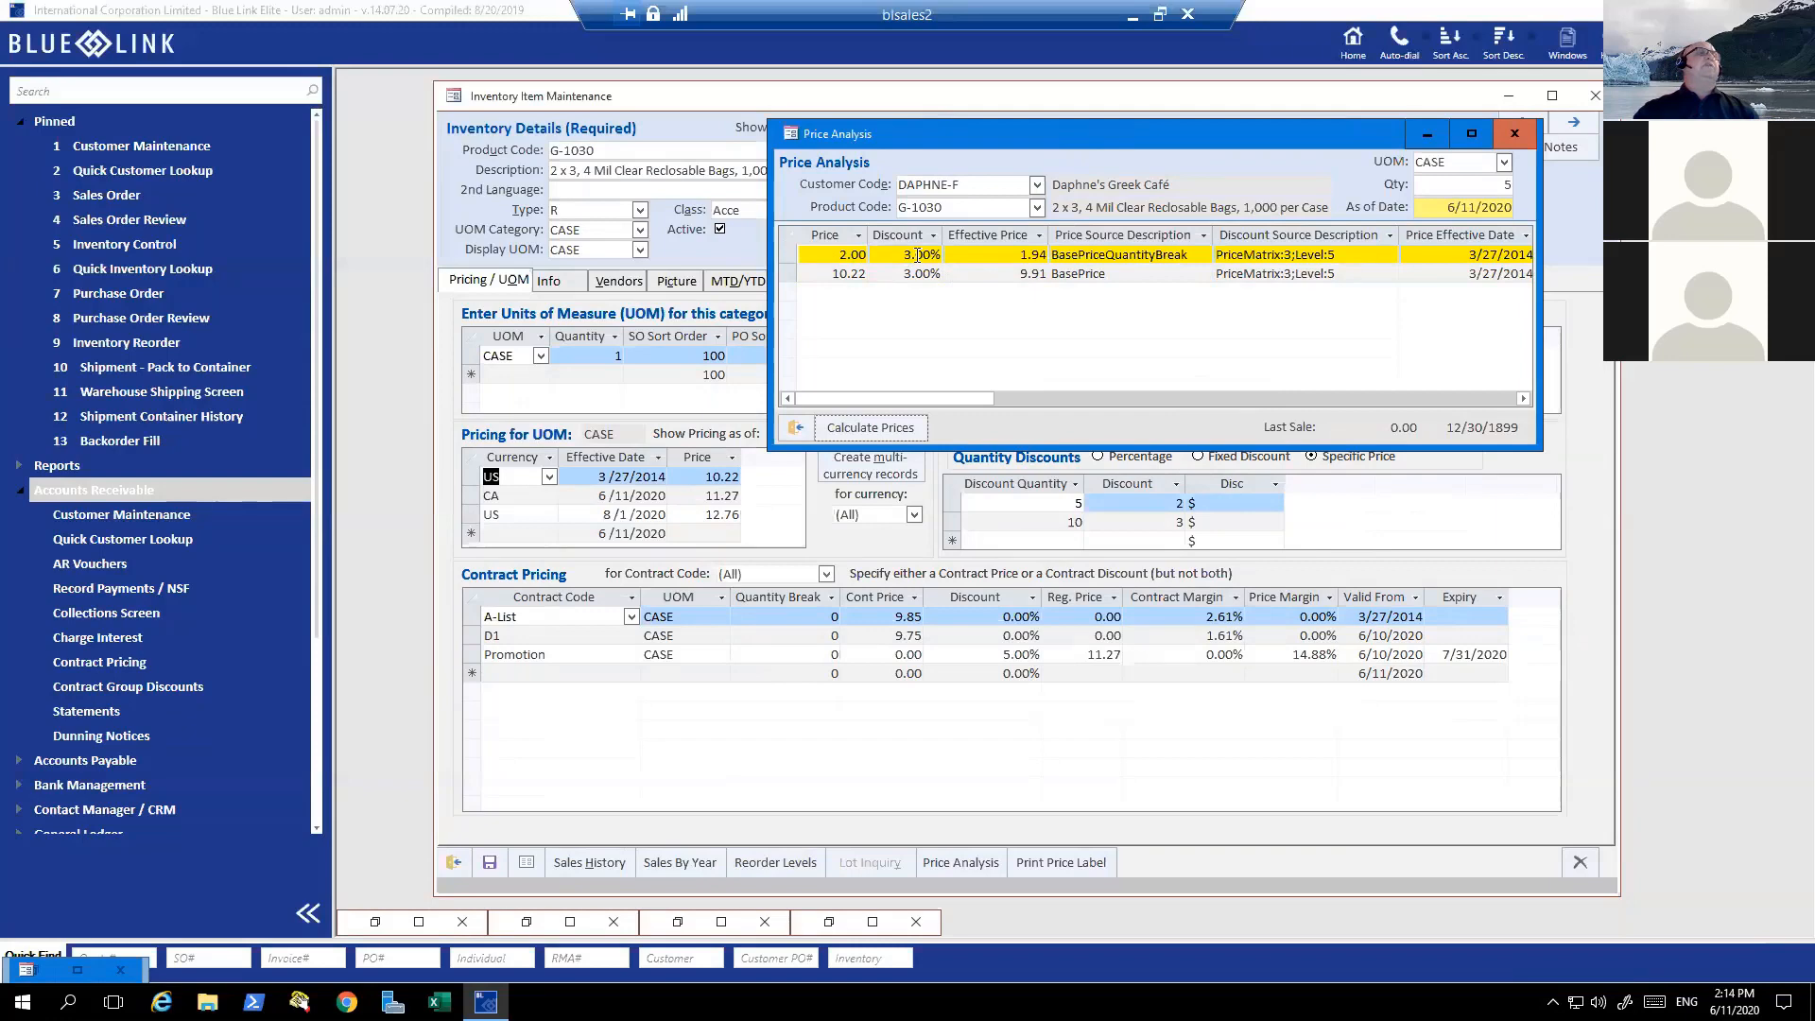
pyautogui.moveTo(985, 135); pyautogui.dragTo(989, 245)
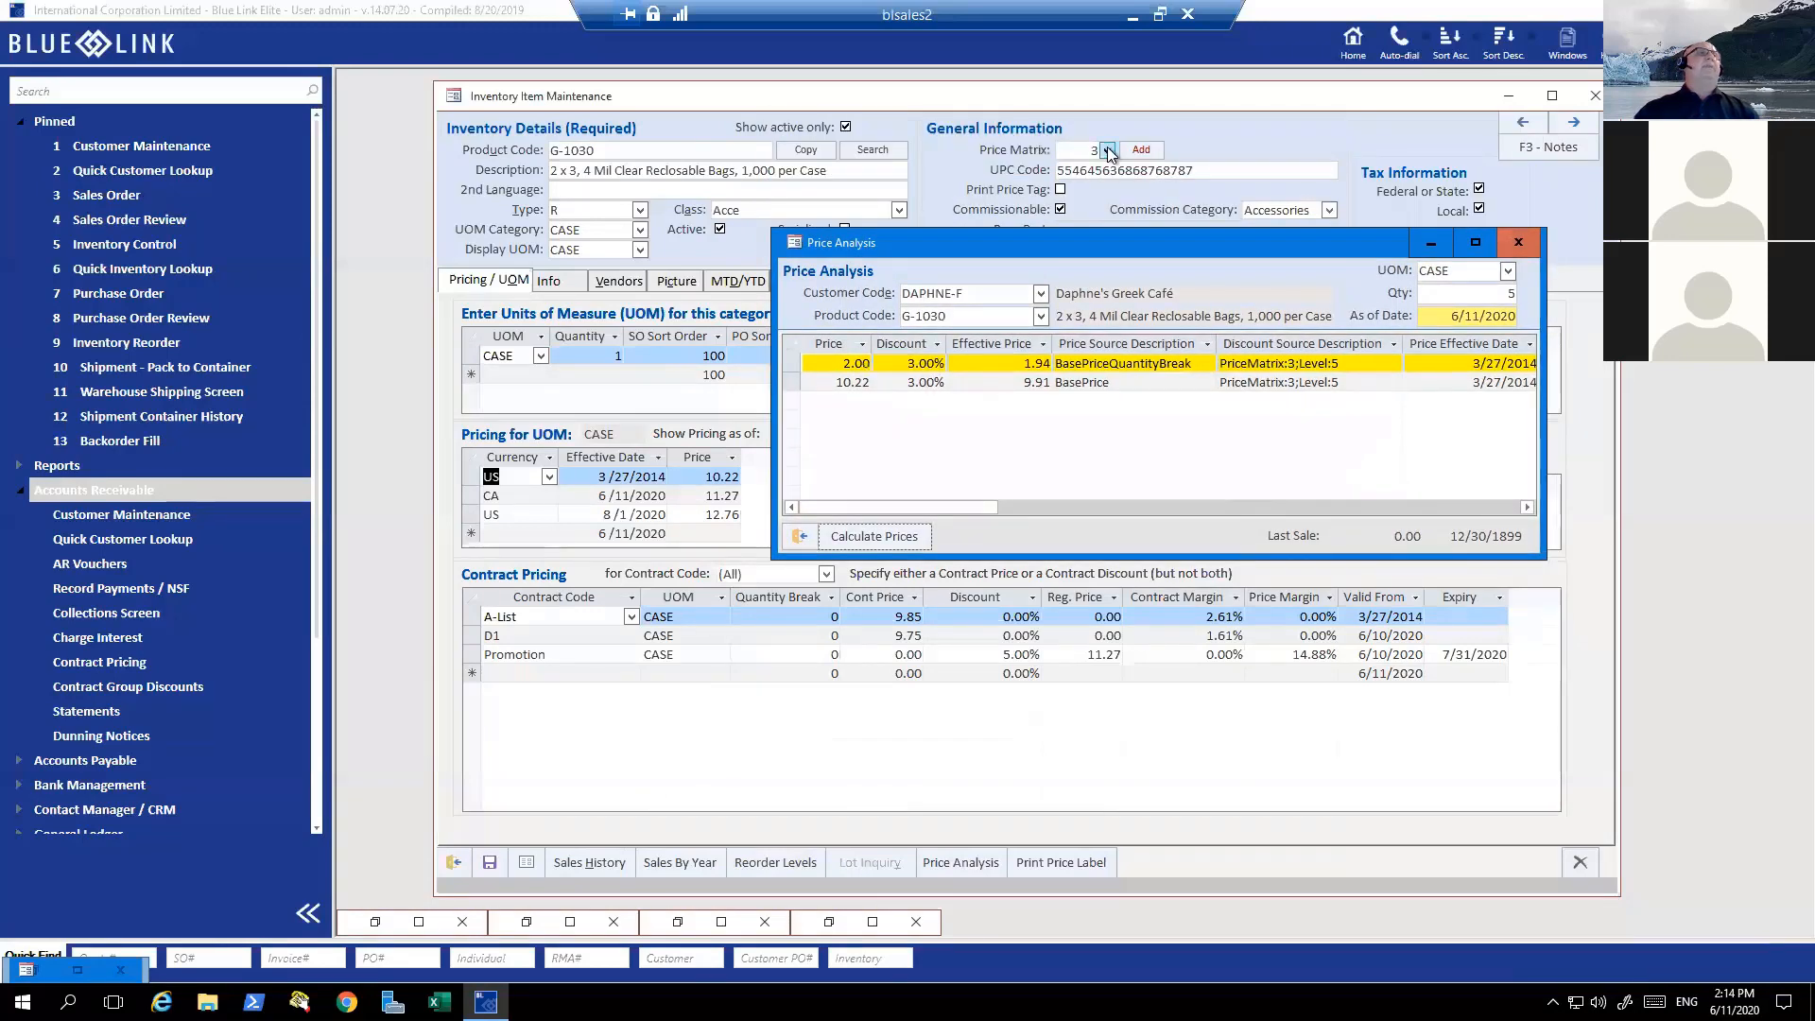
pyautogui.click(1017, 364)
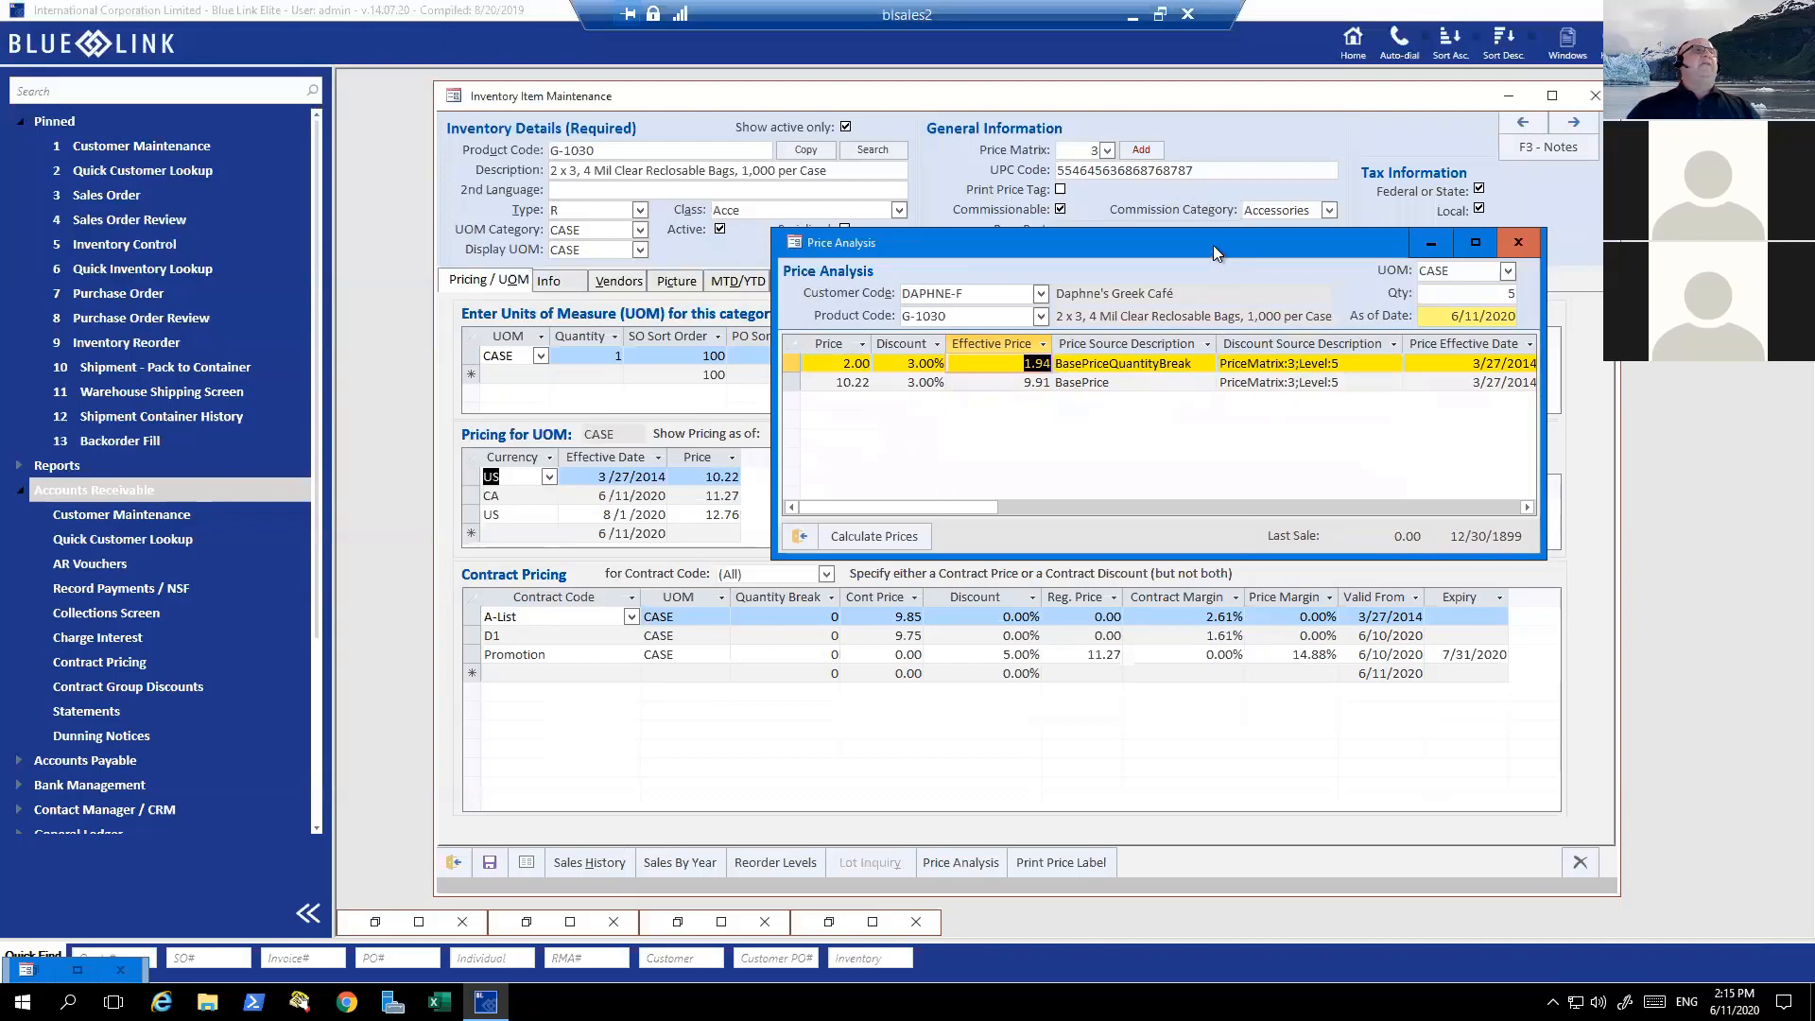
# - Close the price analysis of item G-1030 and bring up the A-List contract price of item G-1021
pyautogui.moveTo(1212, 246); pyautogui.dragTo(1143, 584)
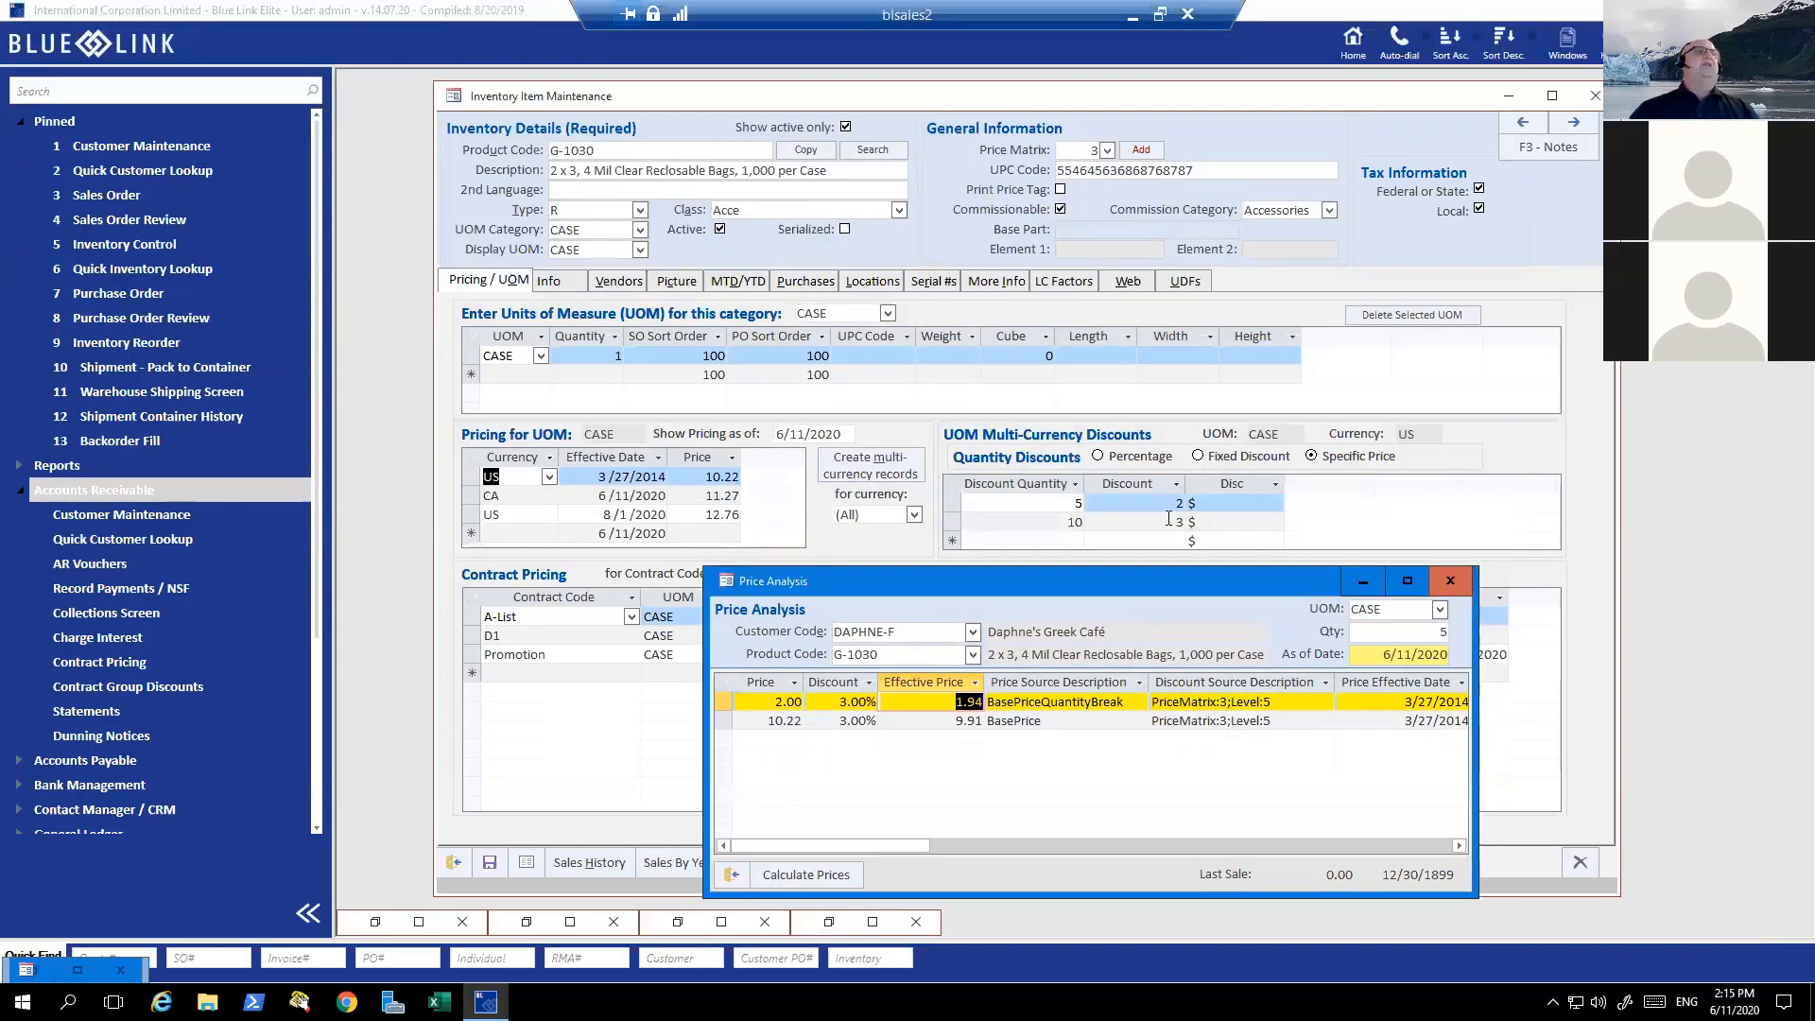
pyautogui.click(1446, 582)
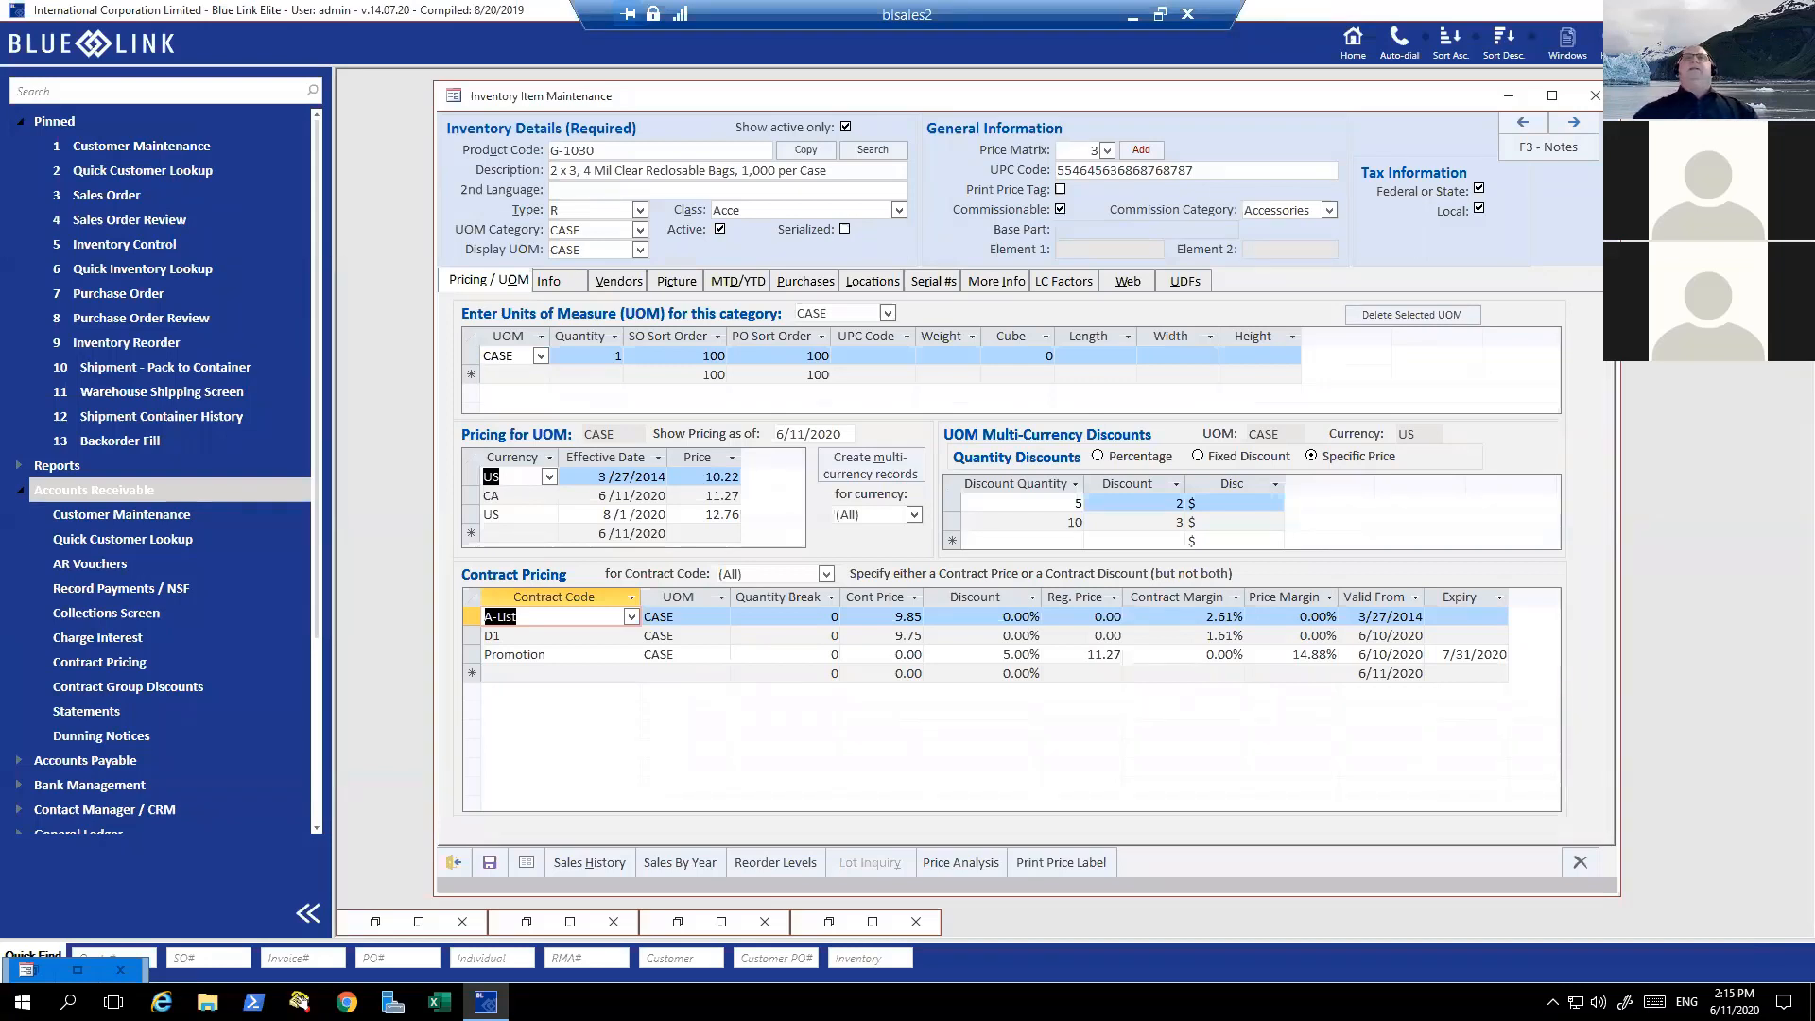
pyautogui.click(1523, 124)
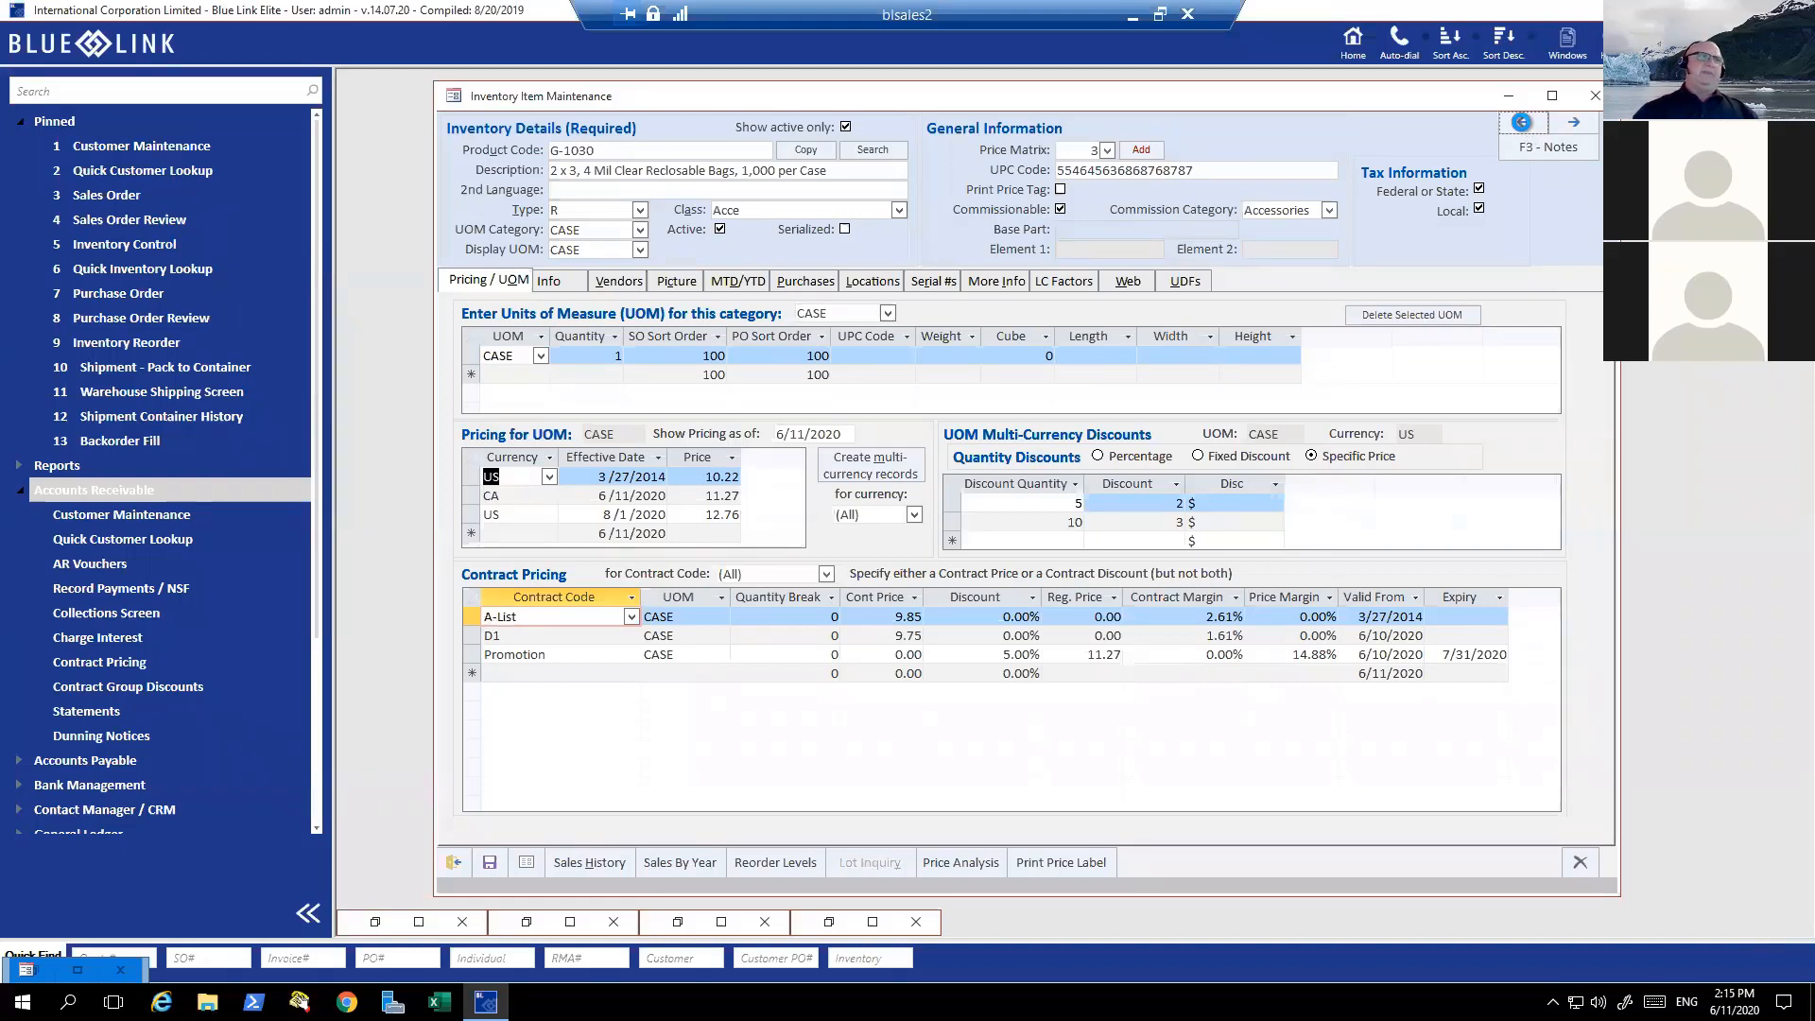
pyautogui.click(1522, 123)
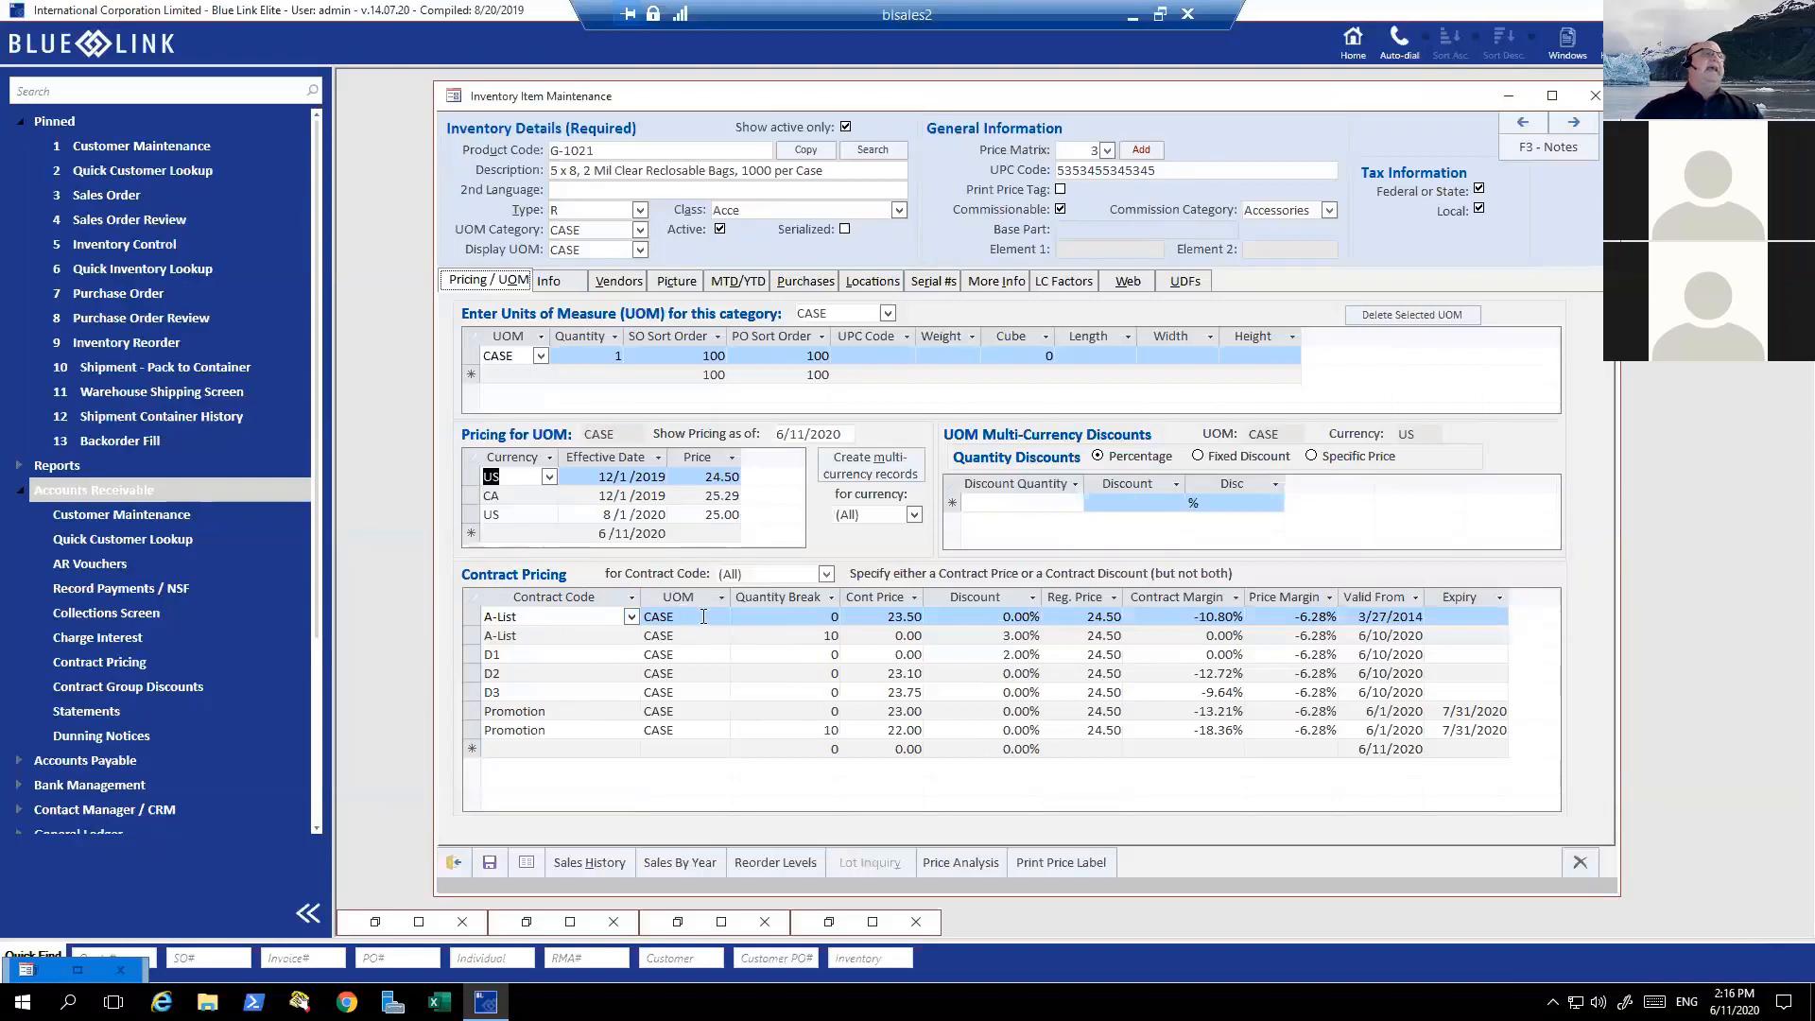
pyautogui.moveTo(886, 616); pyautogui.dragTo(924, 617)
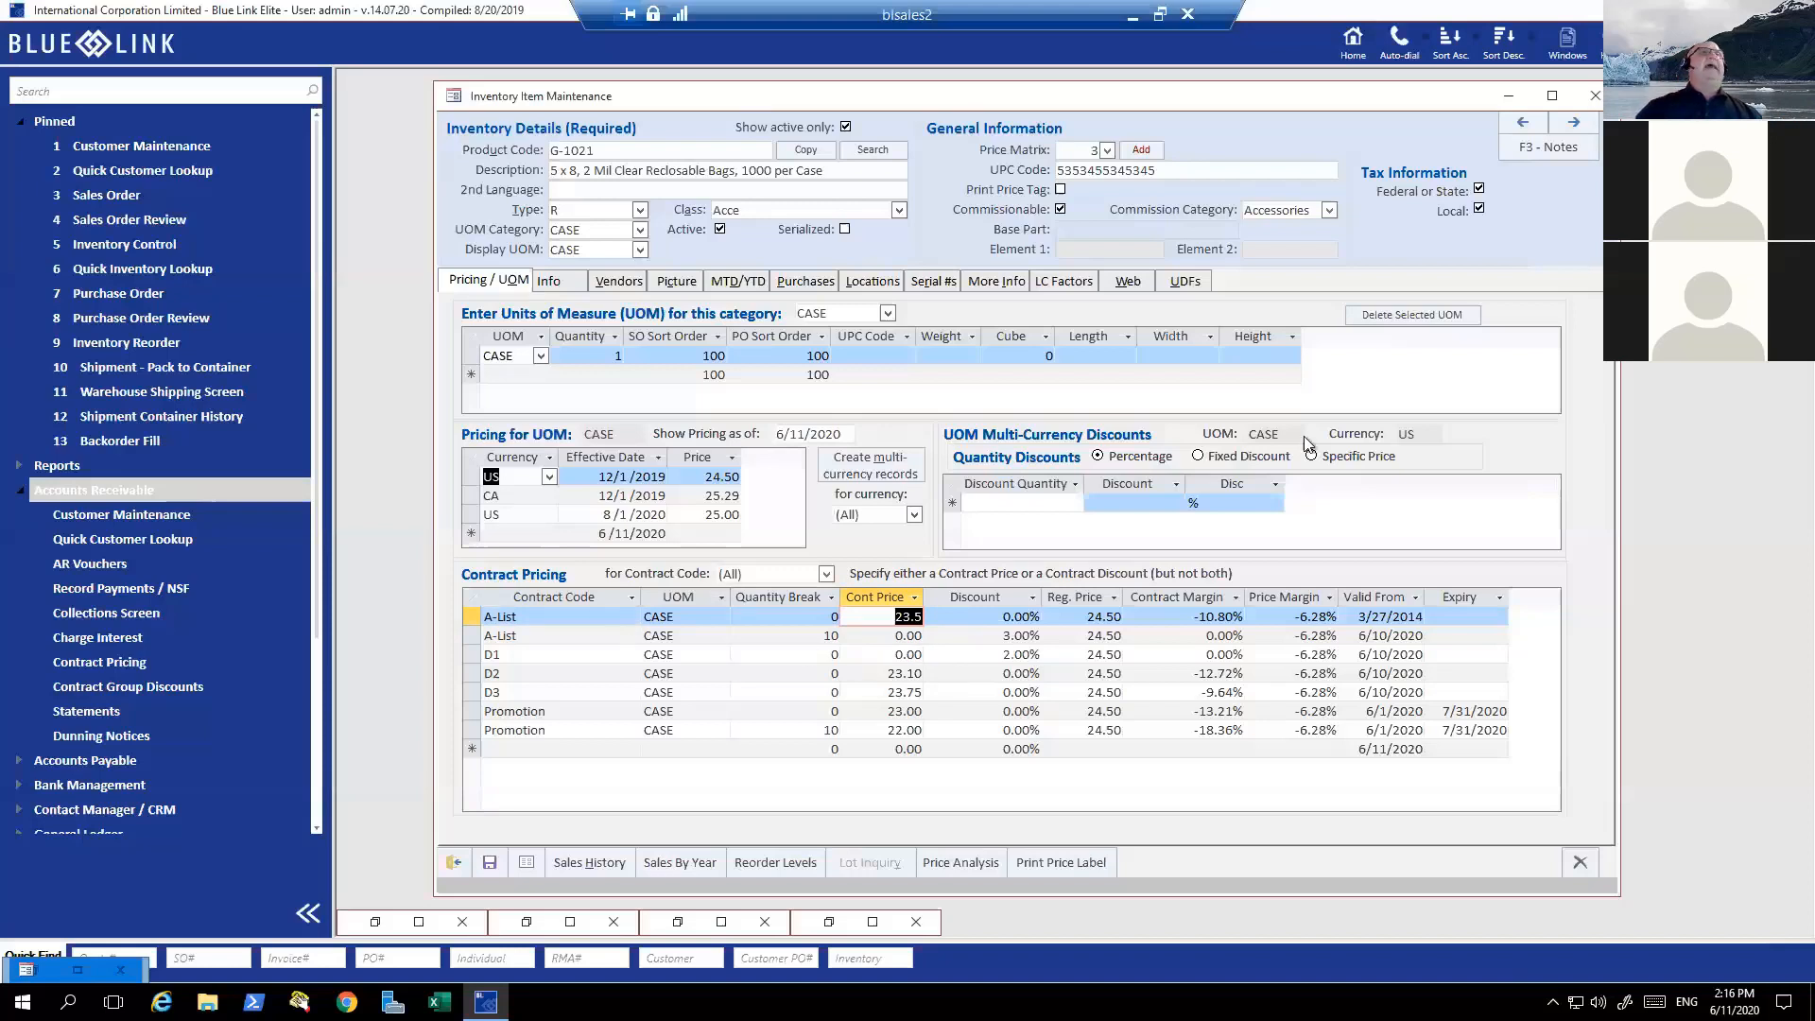
# - Examine the A-List contract assigned to the customer Black Eyed US Home Developer-2, and minimize the customer record
pyautogui.click(1553, 64)
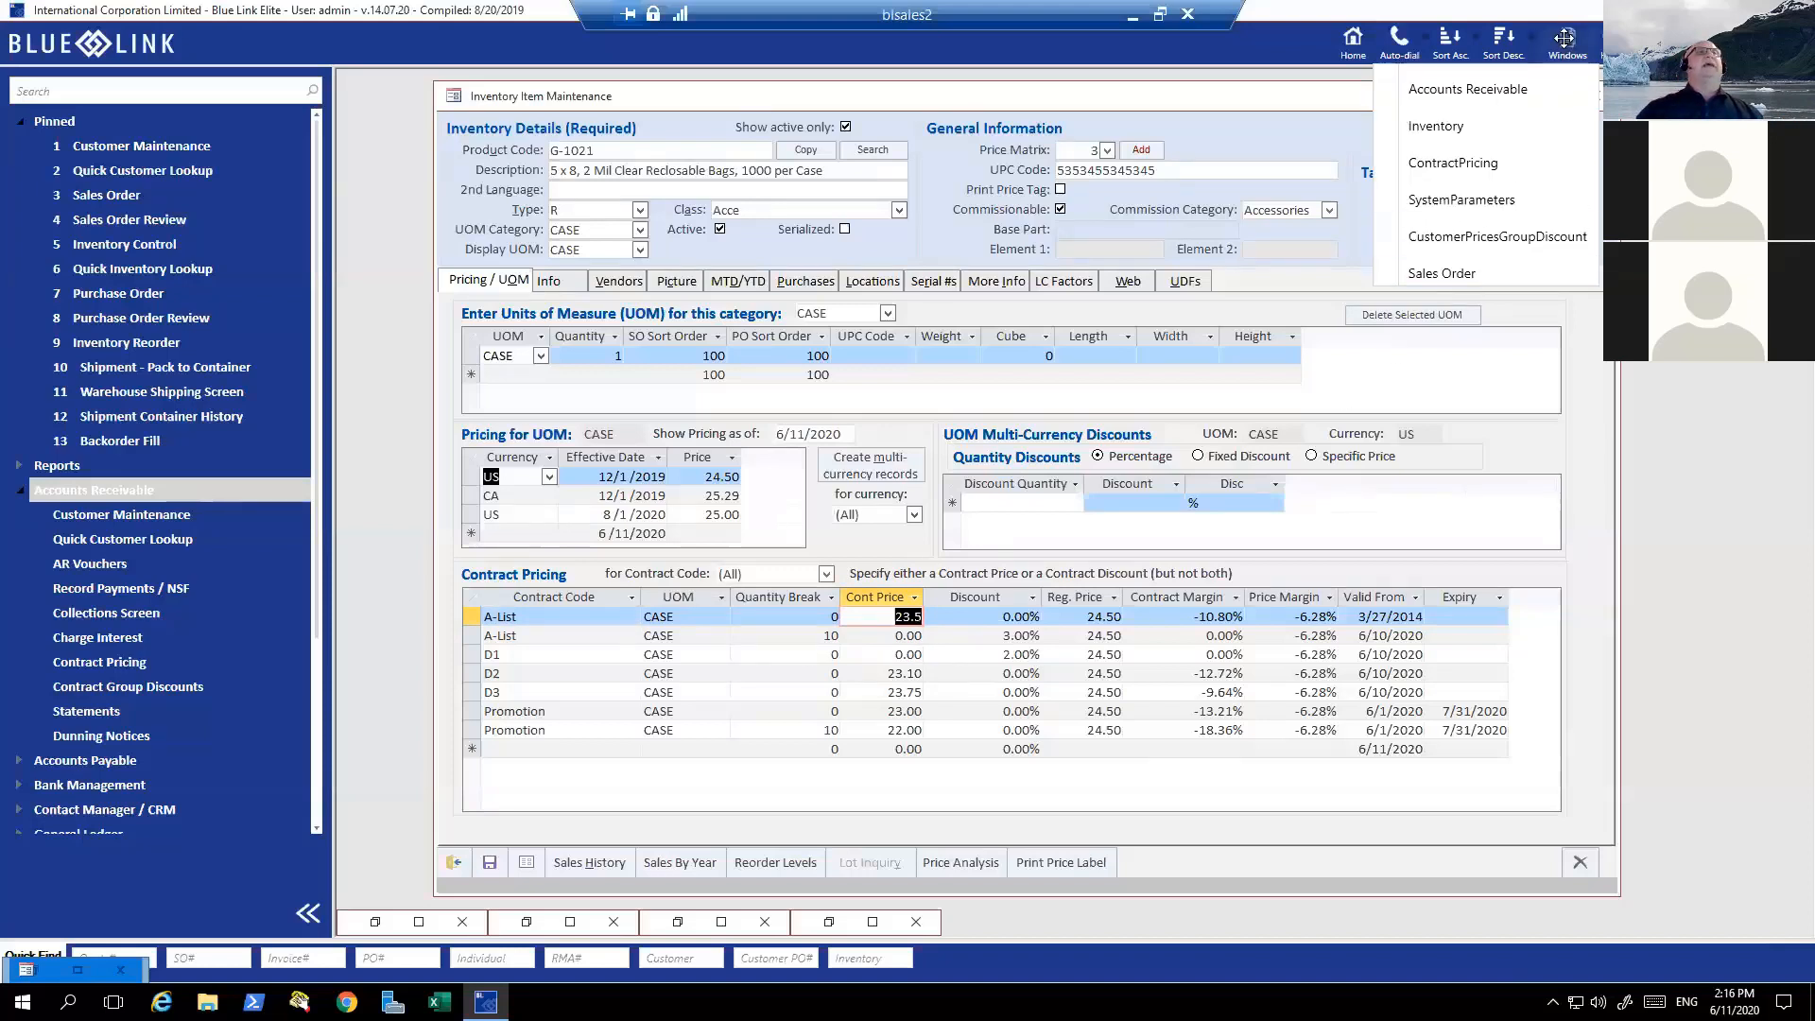
pyautogui.click(1547, 89)
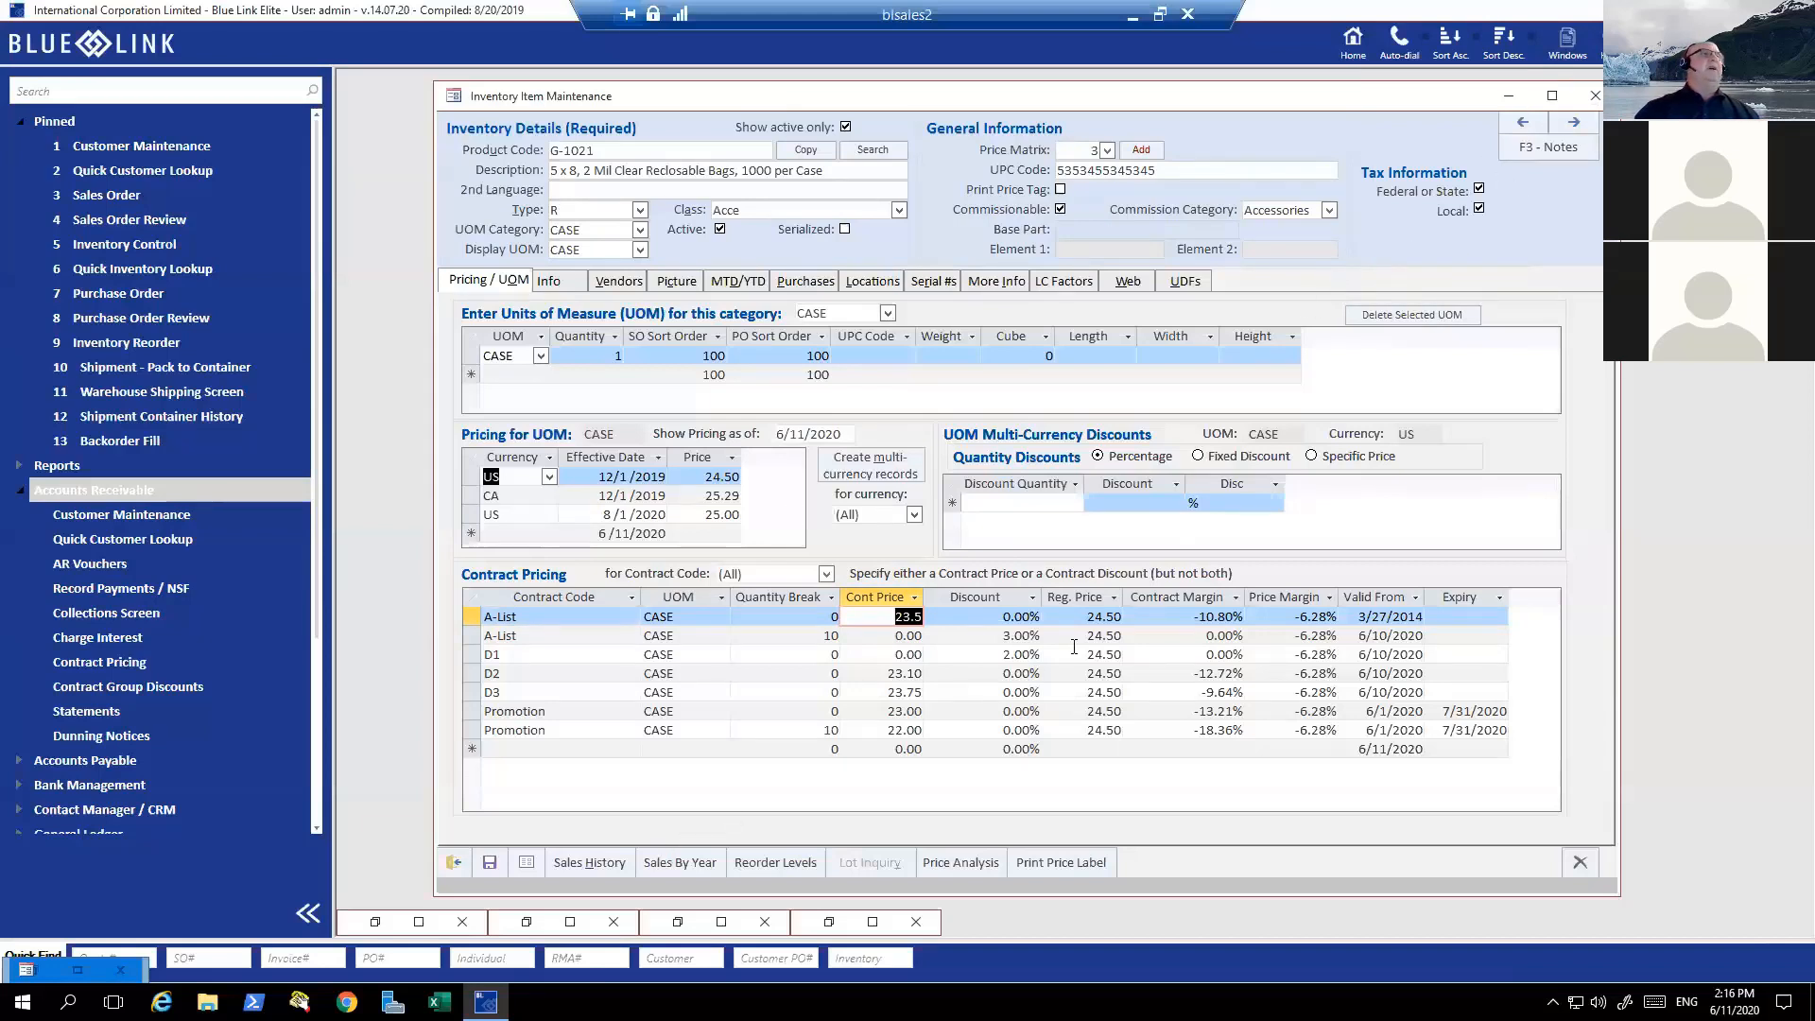
pyautogui.click(1565, 39)
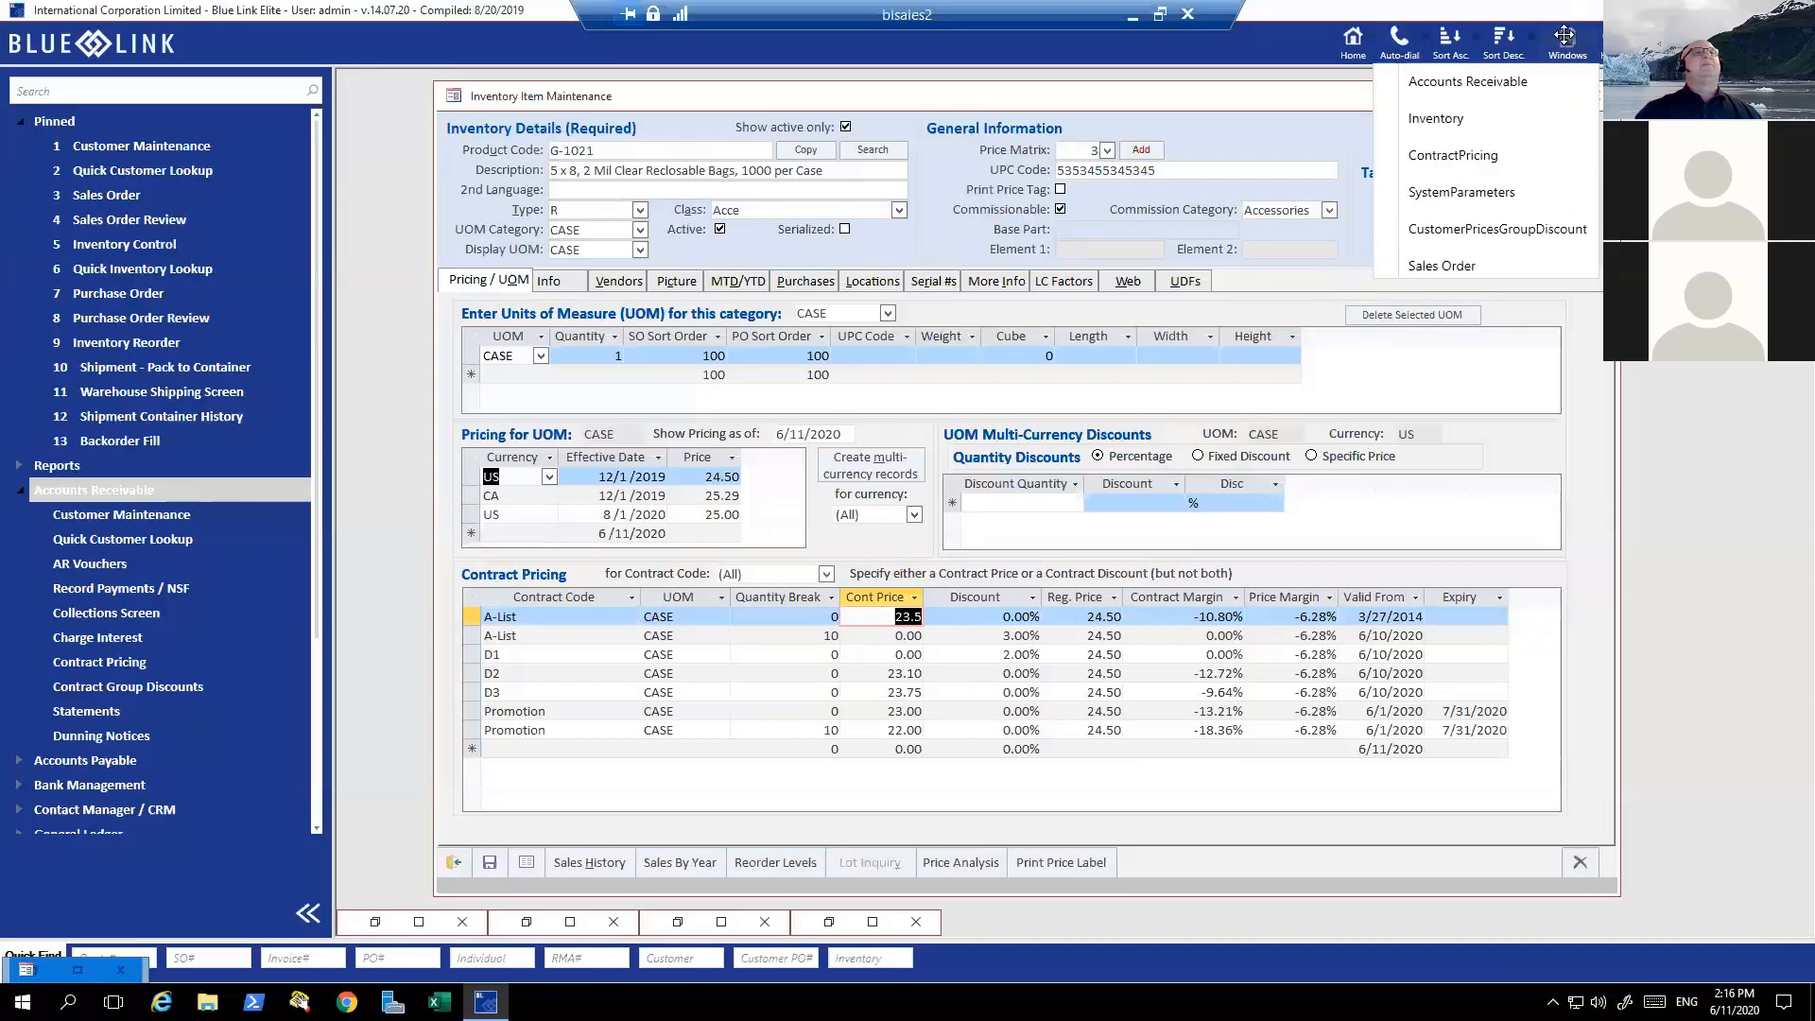
pyautogui.click(1463, 89)
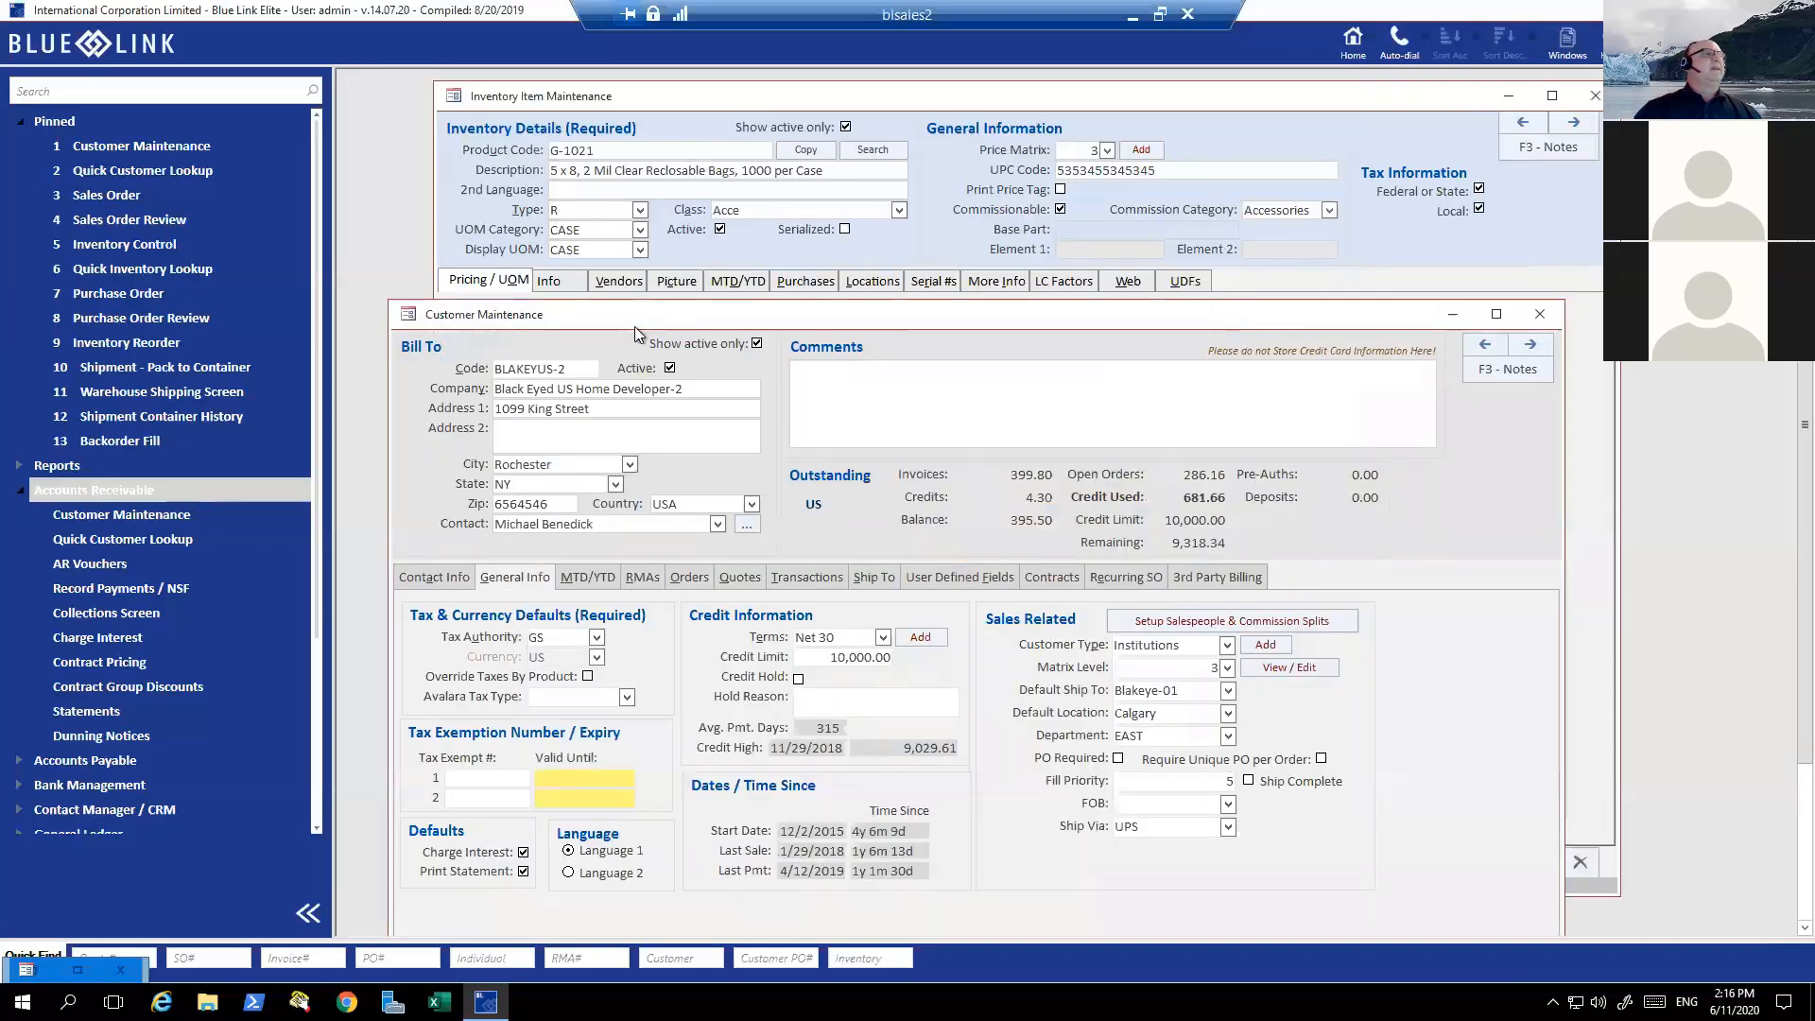
pyautogui.moveTo(611, 310); pyautogui.dragTo(644, 111)
pyautogui.click(1088, 372)
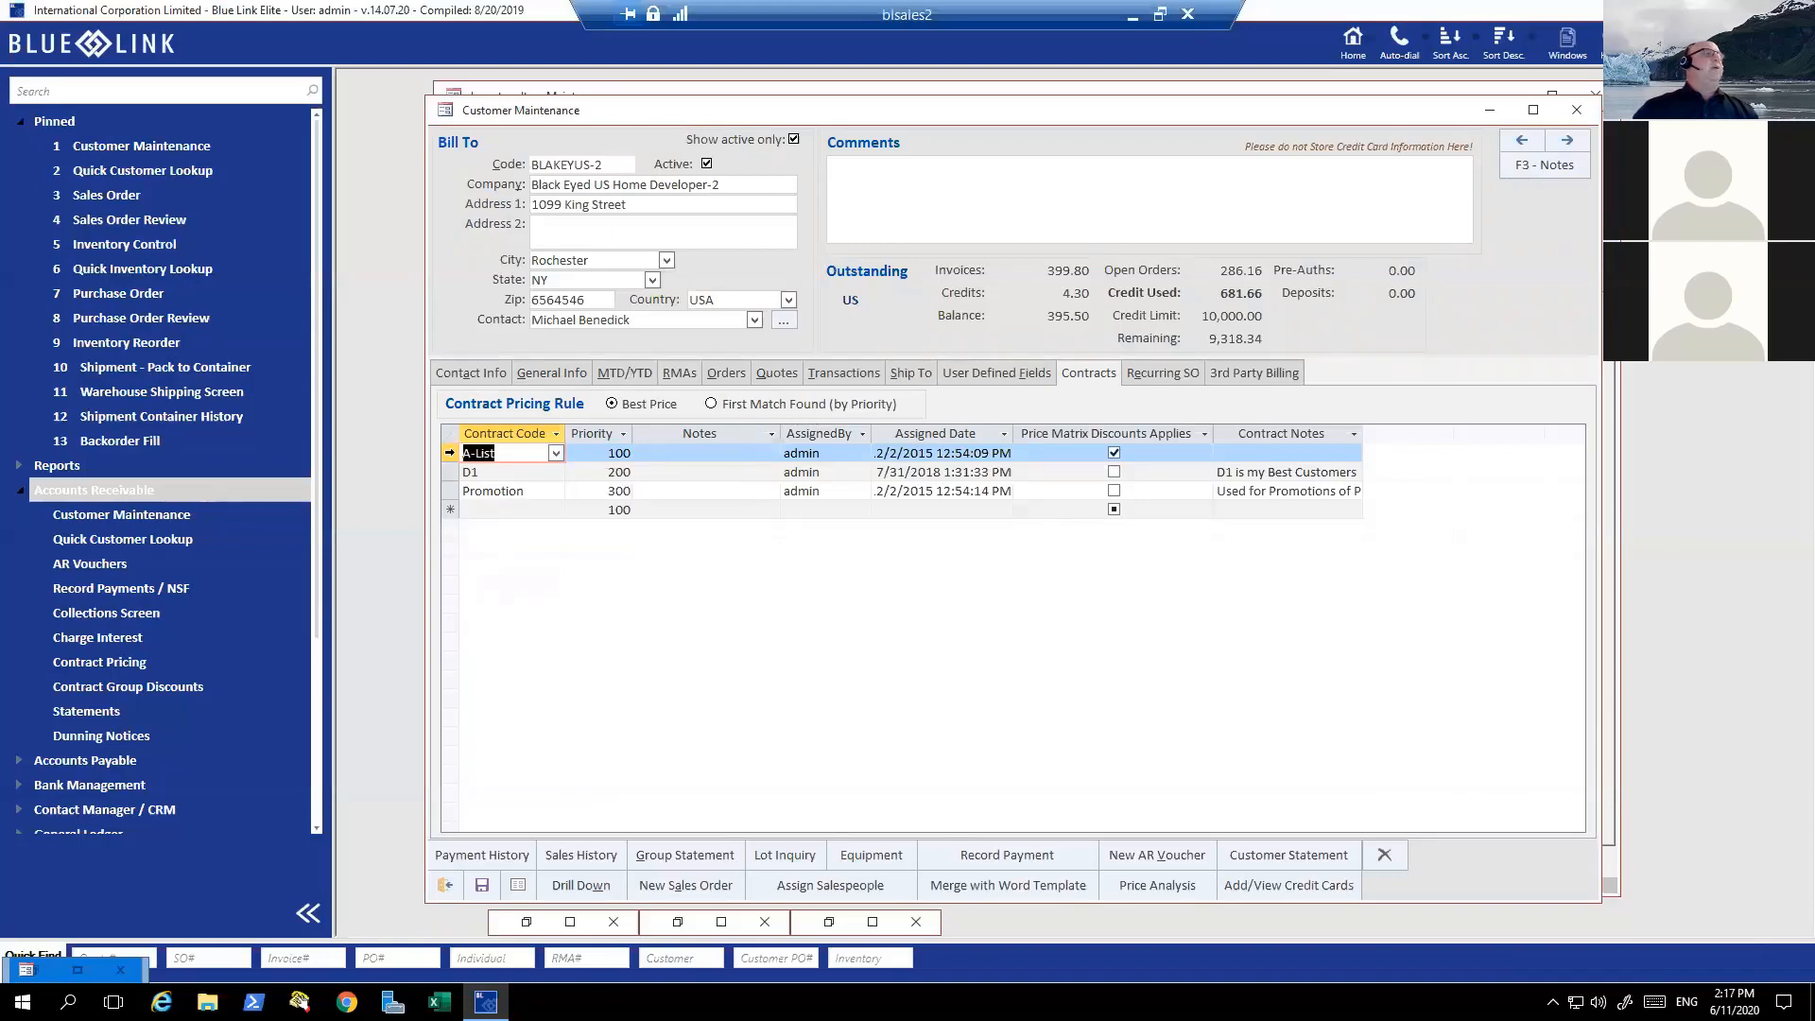
pyautogui.click(450, 453)
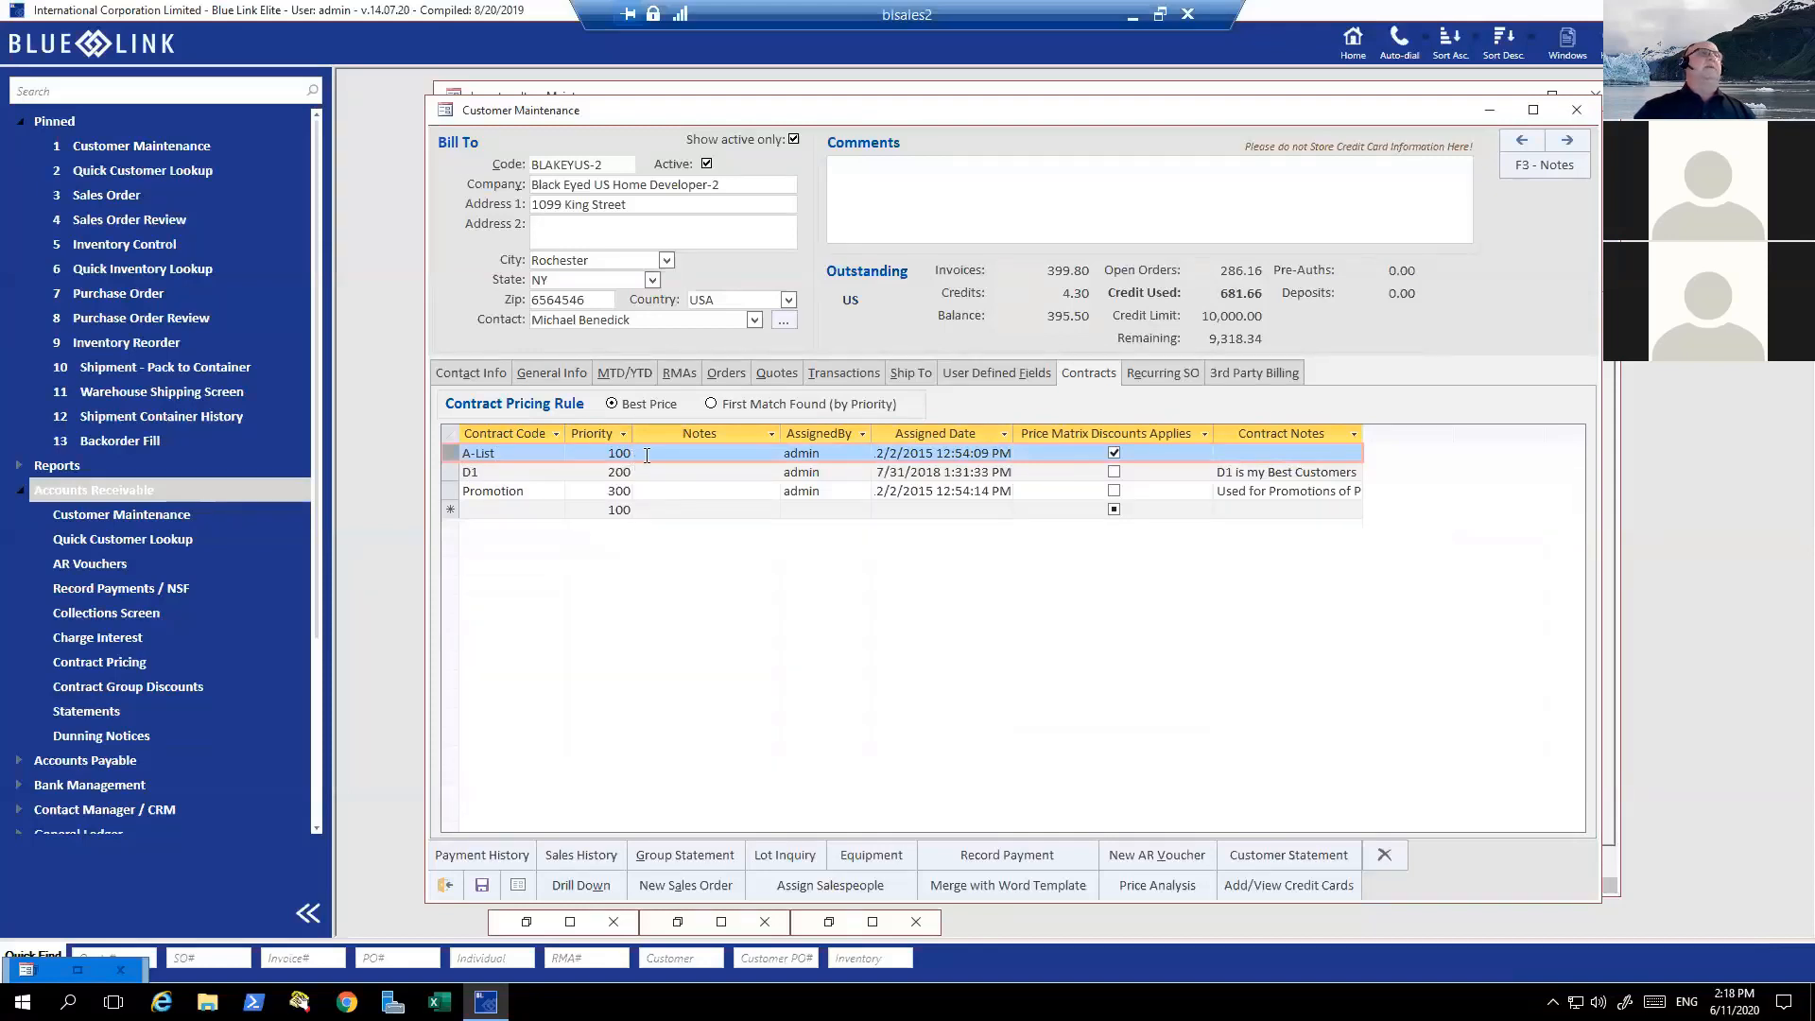
pyautogui.click(1489, 110)
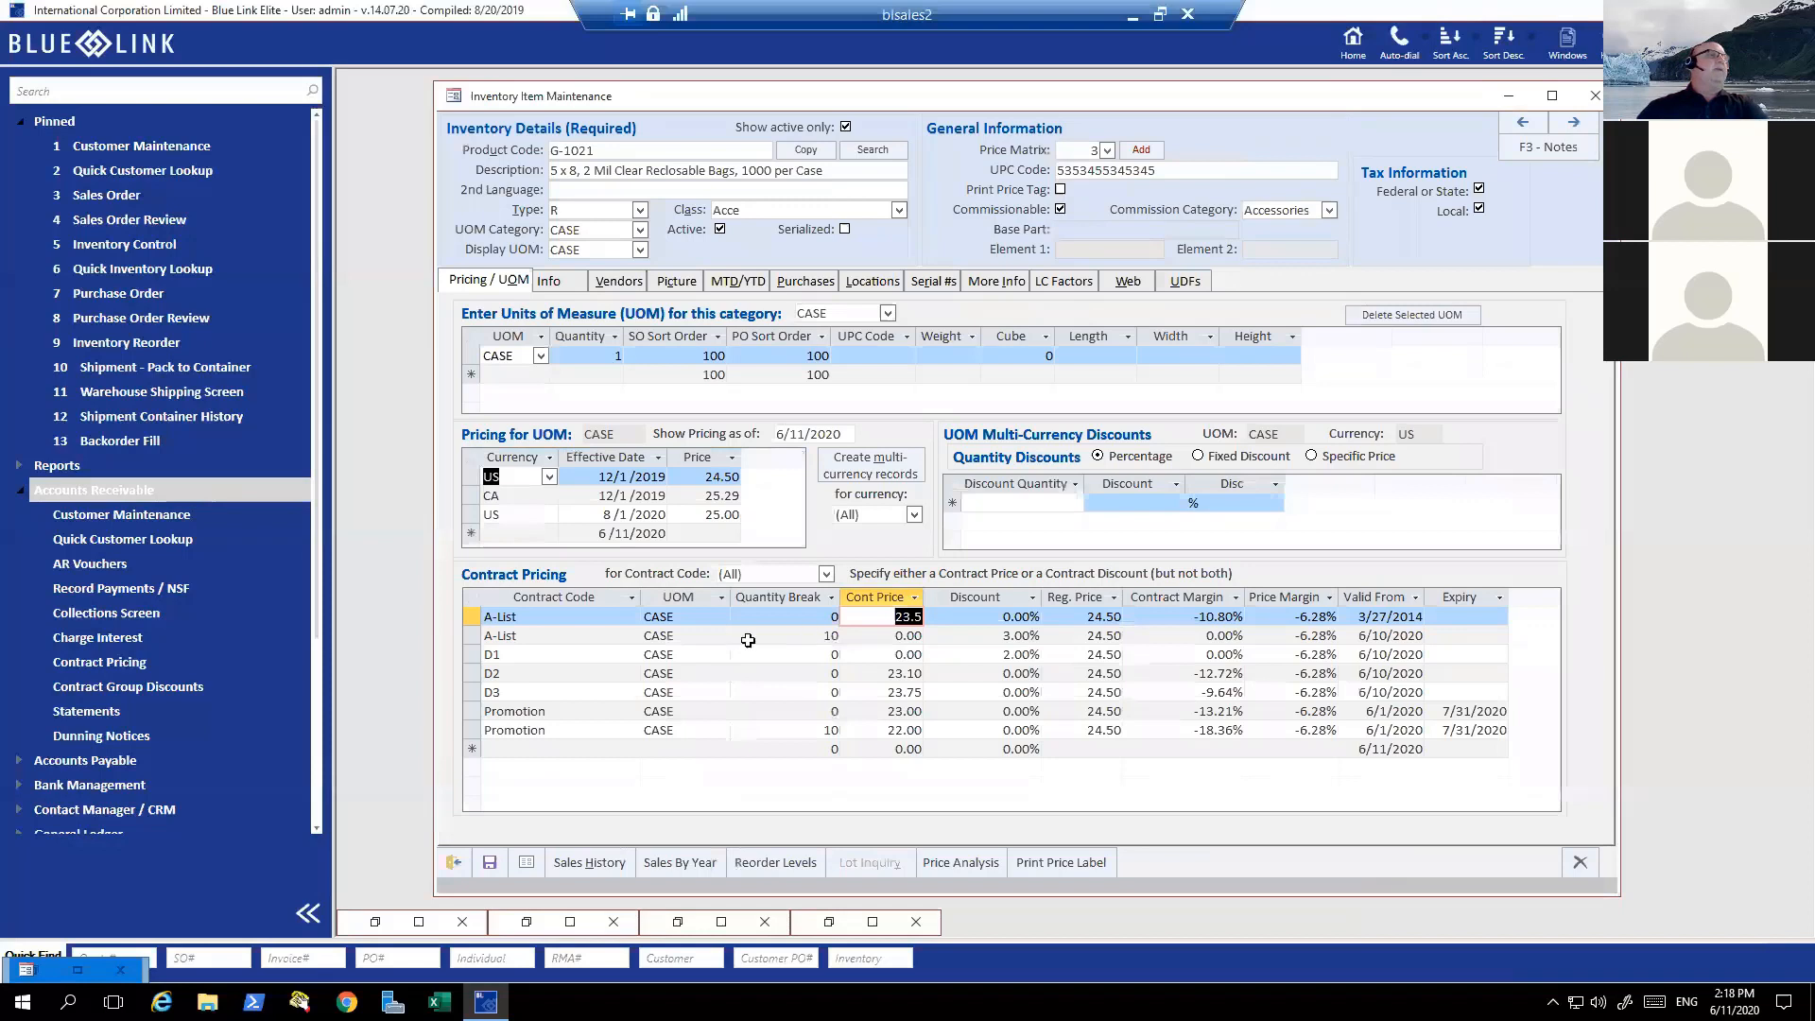
# - Compare item G-1021's A-List quantity-break row and A-List contract price with its US base price
pyautogui.click(836, 635)
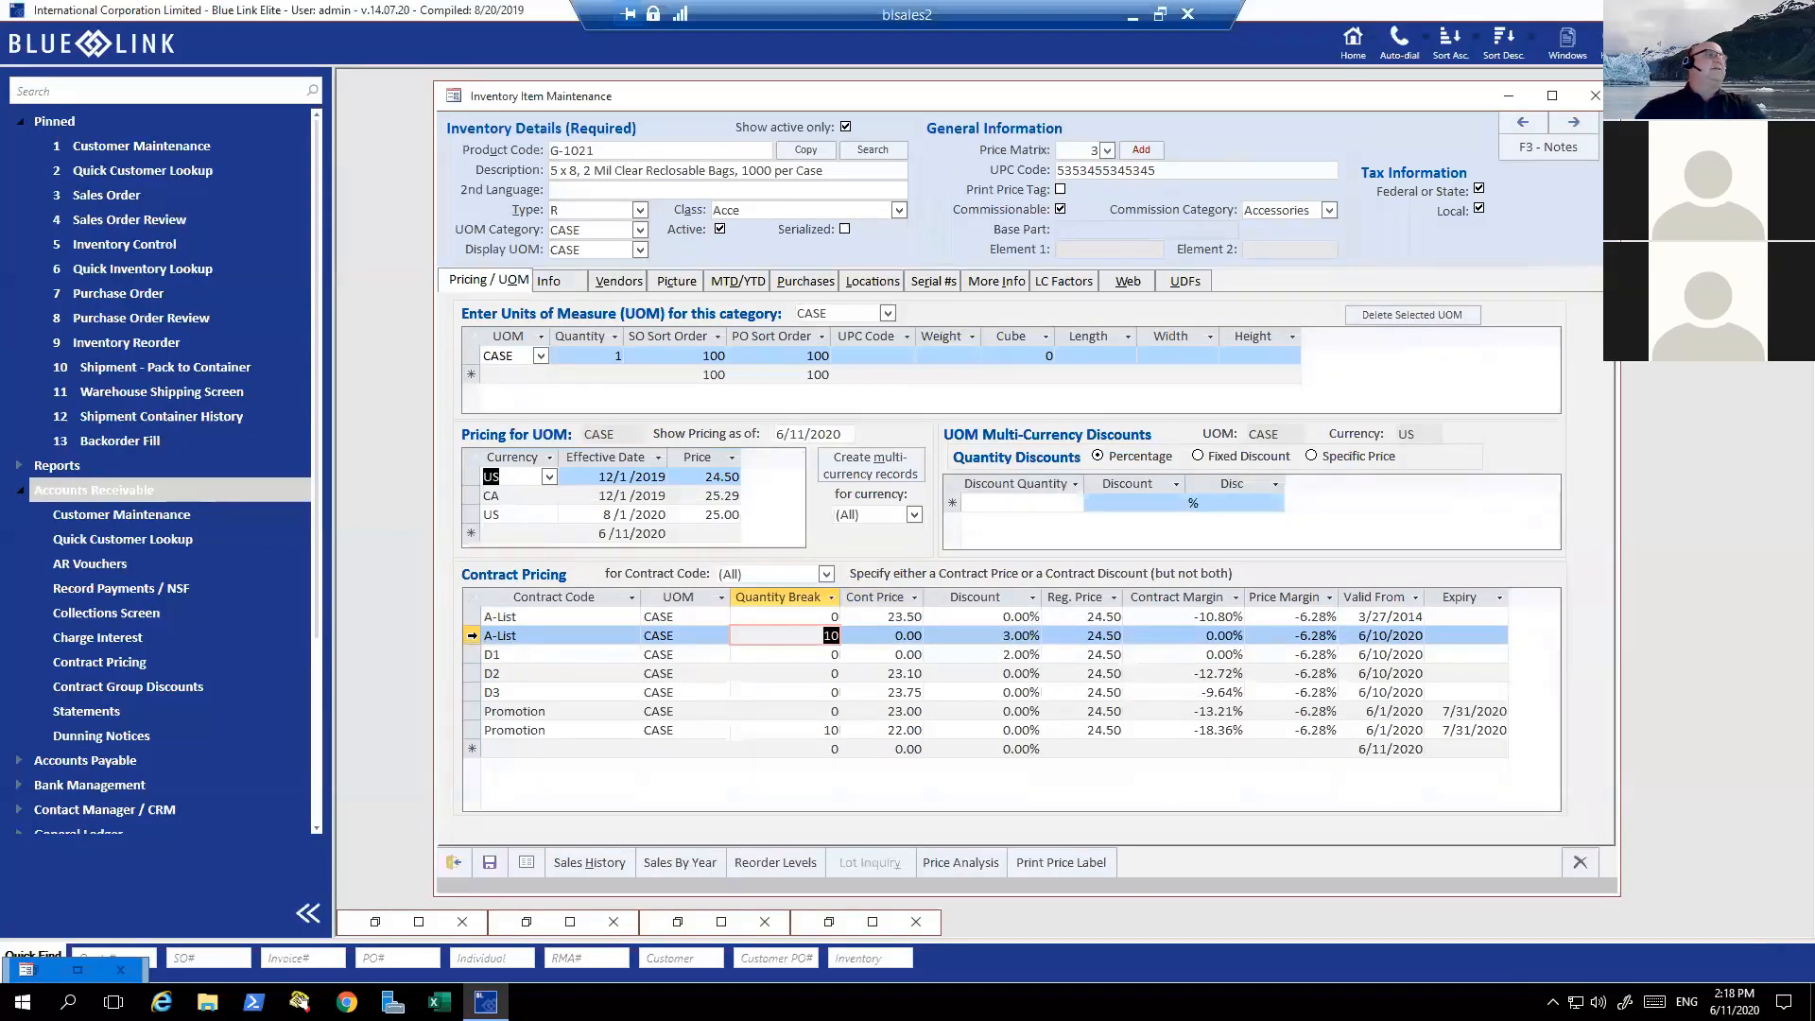
pyautogui.click(472, 635)
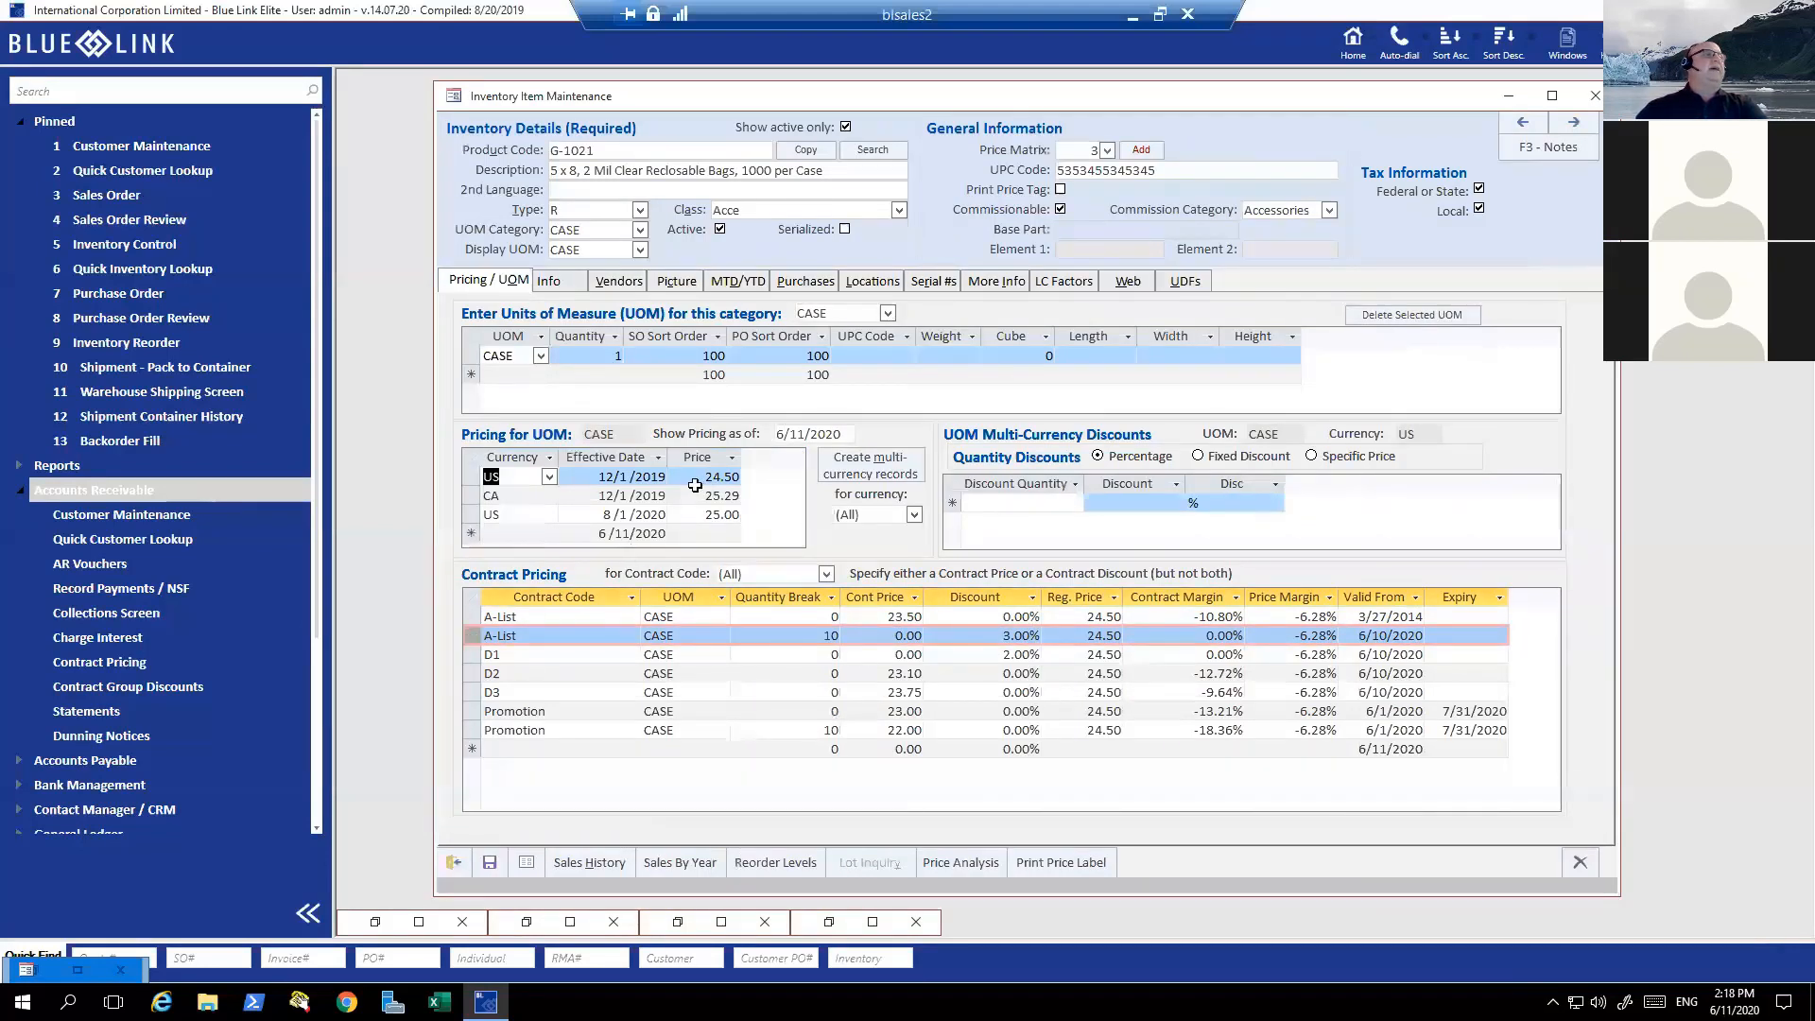
pyautogui.moveTo(707, 479); pyautogui.dragTo(747, 478)
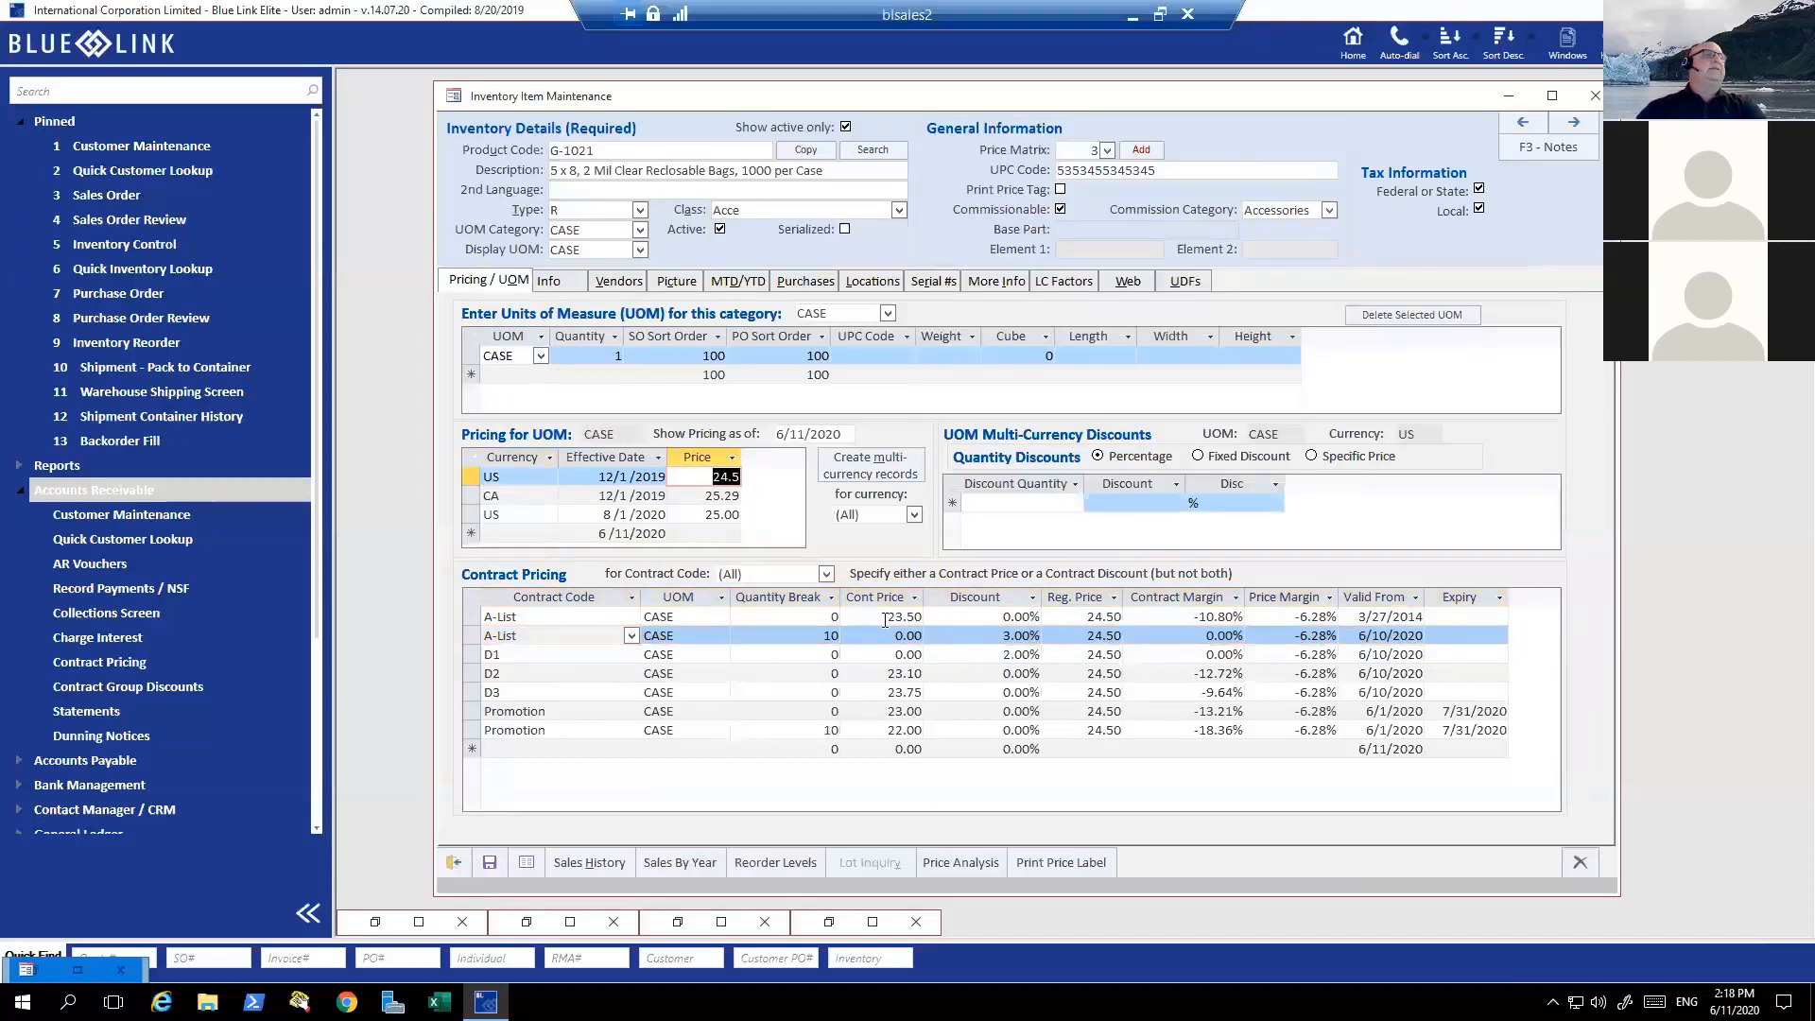
pyautogui.moveTo(885, 620); pyautogui.dragTo(931, 620)
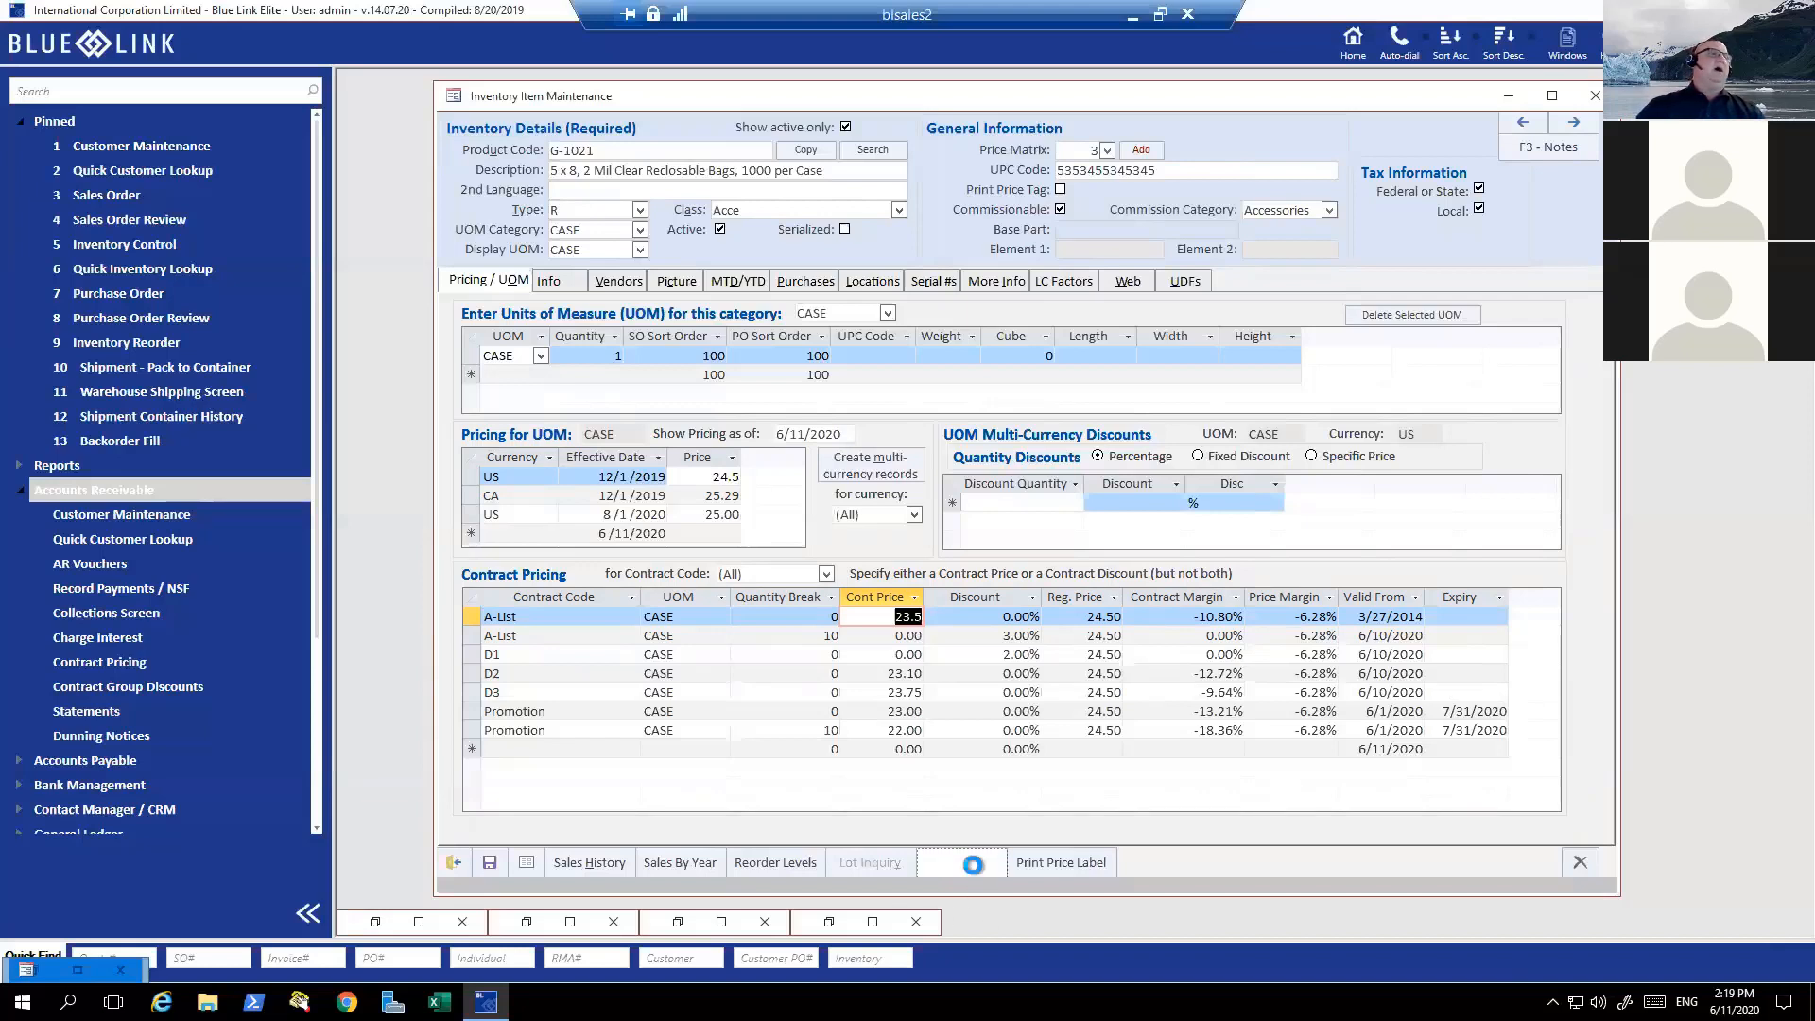
# - Run a price analysis of item G-1021 for Black Eyed US Home Developer-2, and move and widen it clear of the contract pricing
pyautogui.click(972, 865)
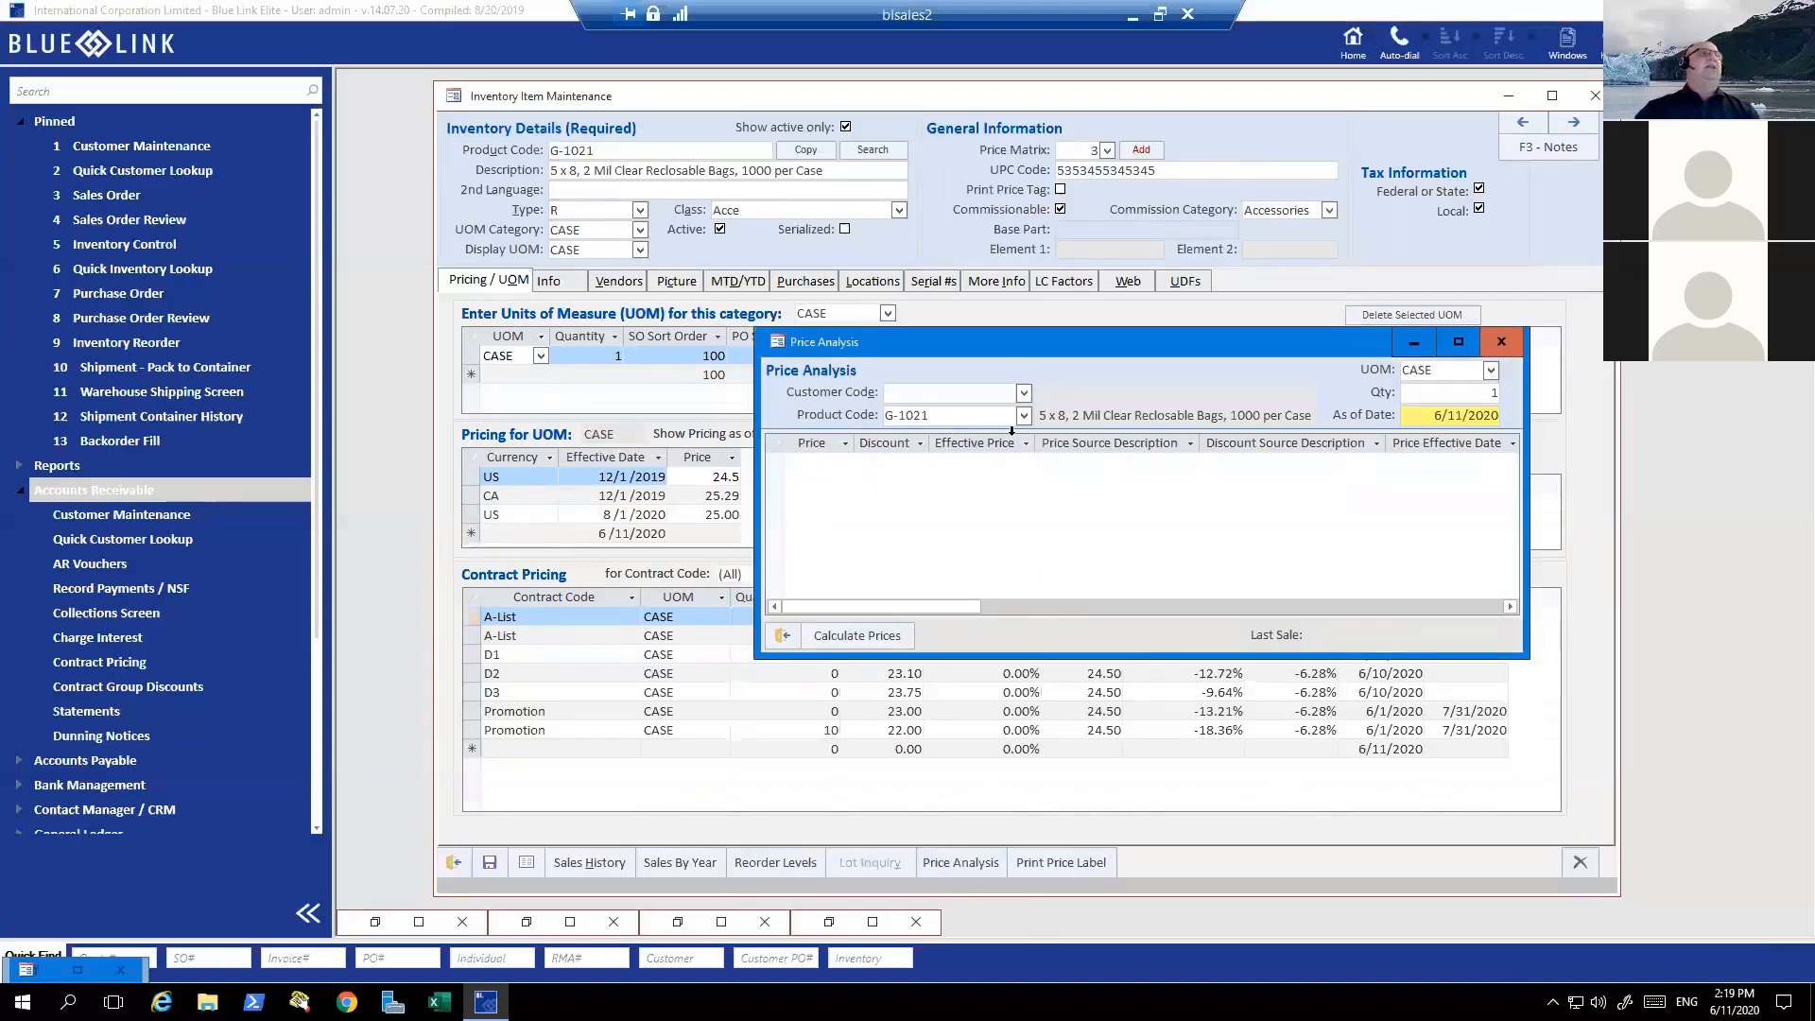
pyautogui.click(1022, 392)
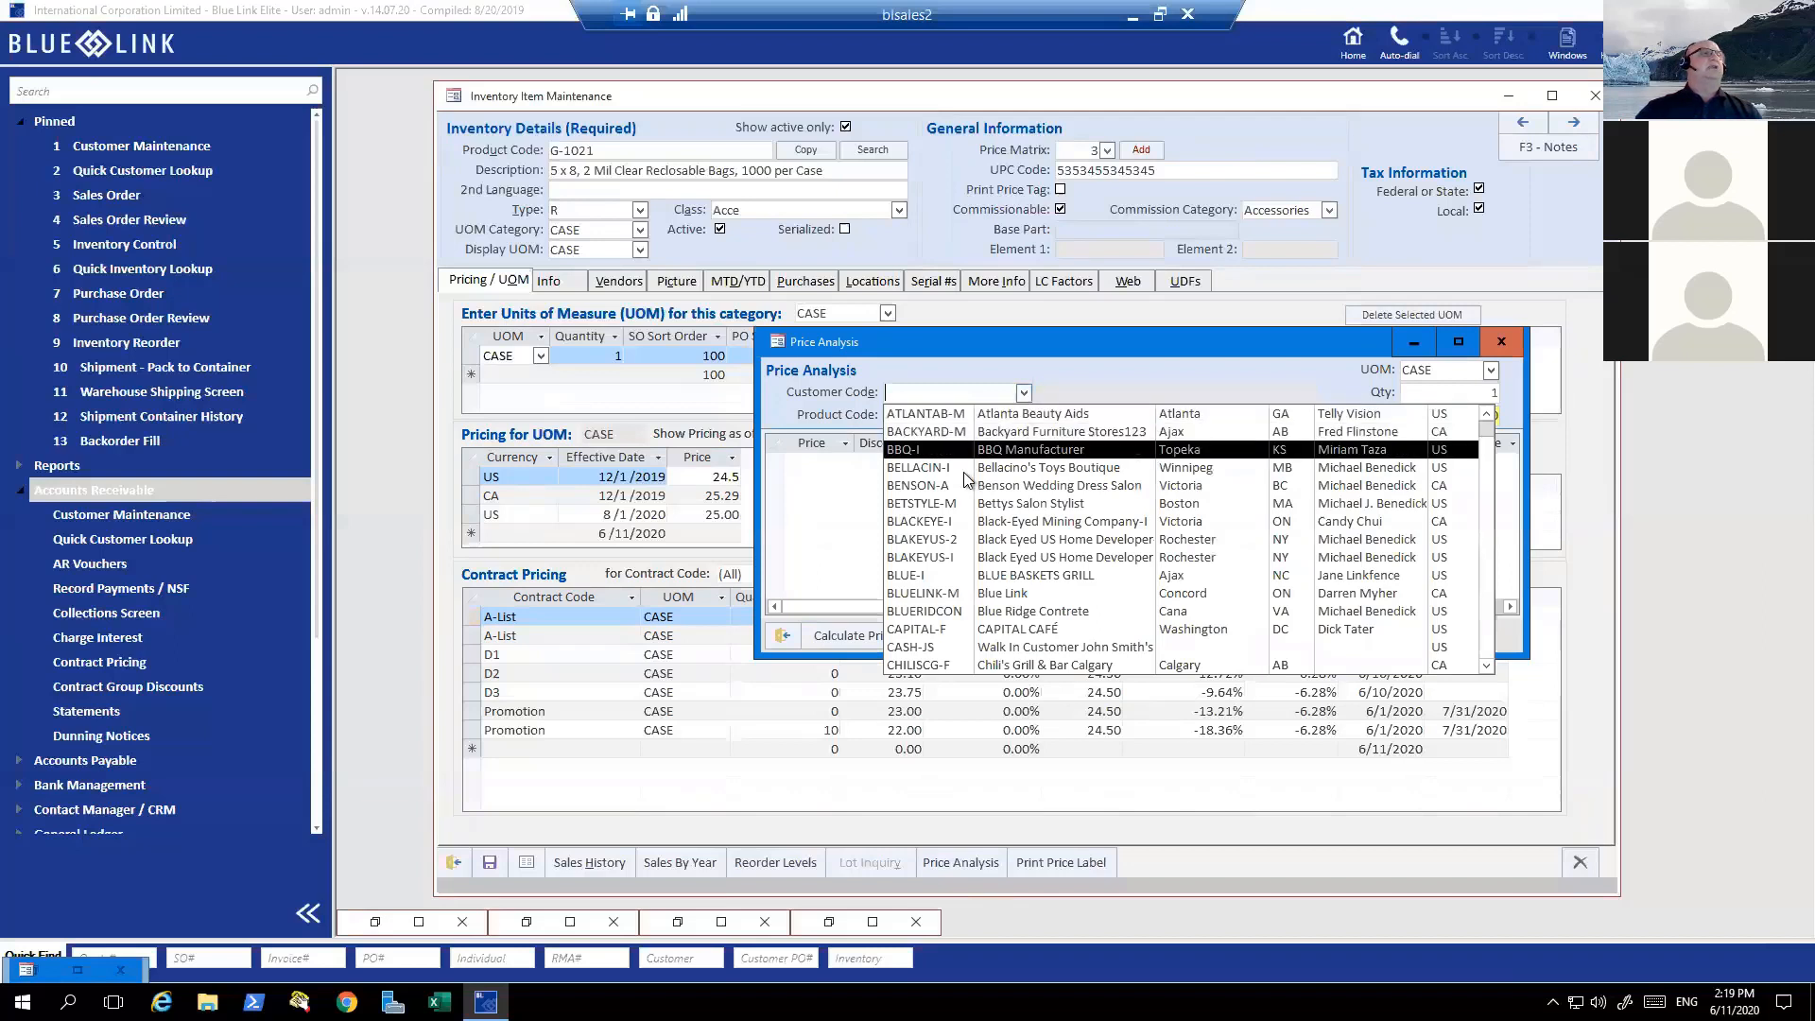
pyautogui.click(953, 538)
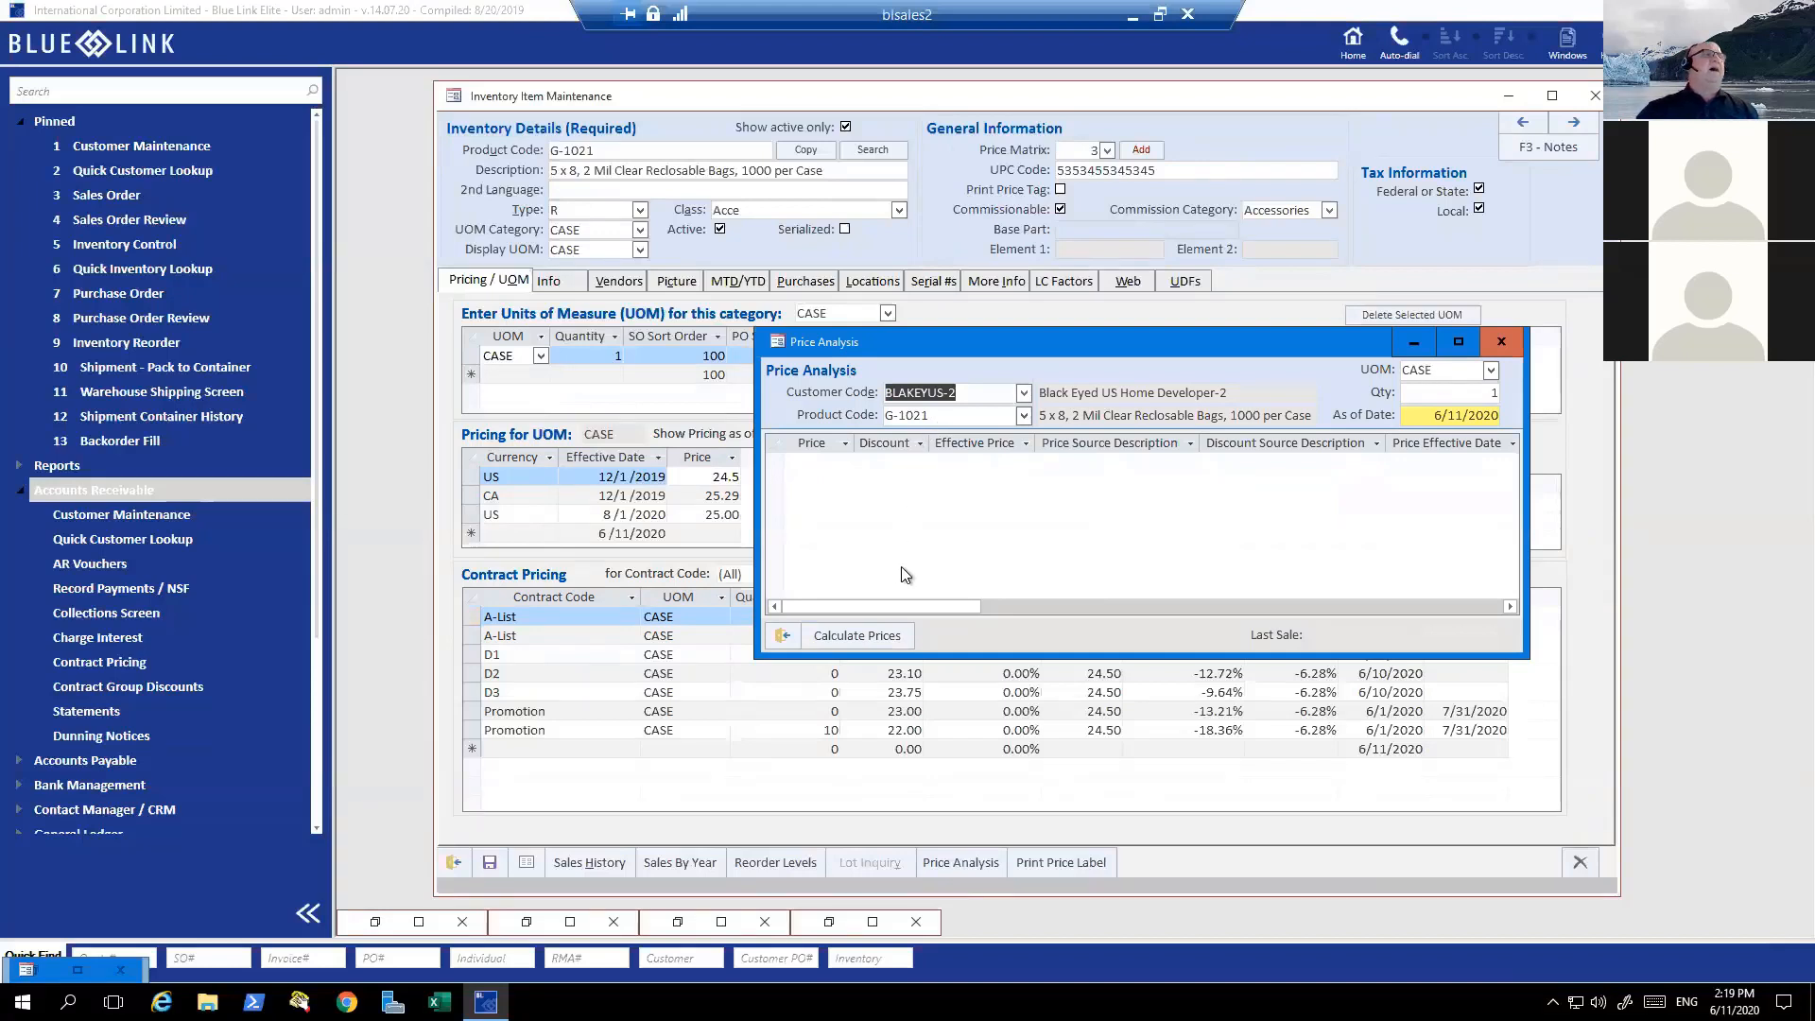
pyautogui.click(856, 636)
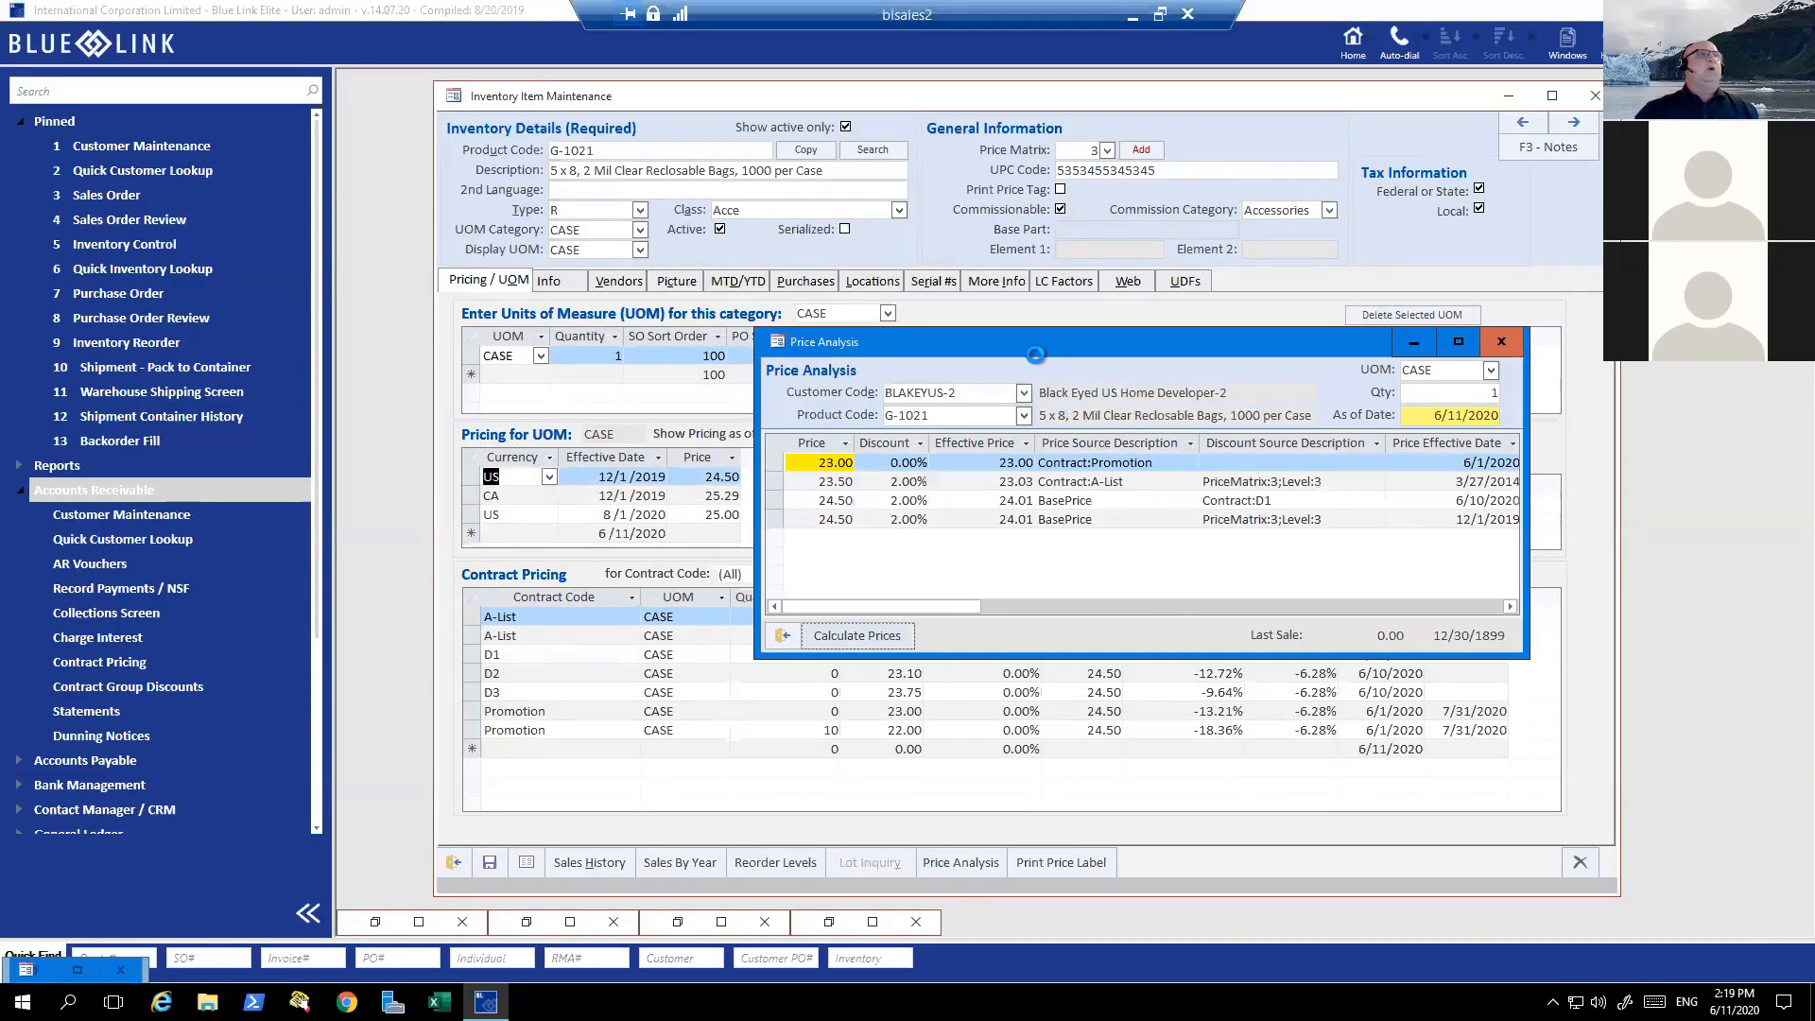
pyautogui.moveTo(1034, 347); pyautogui.dragTo(965, 224)
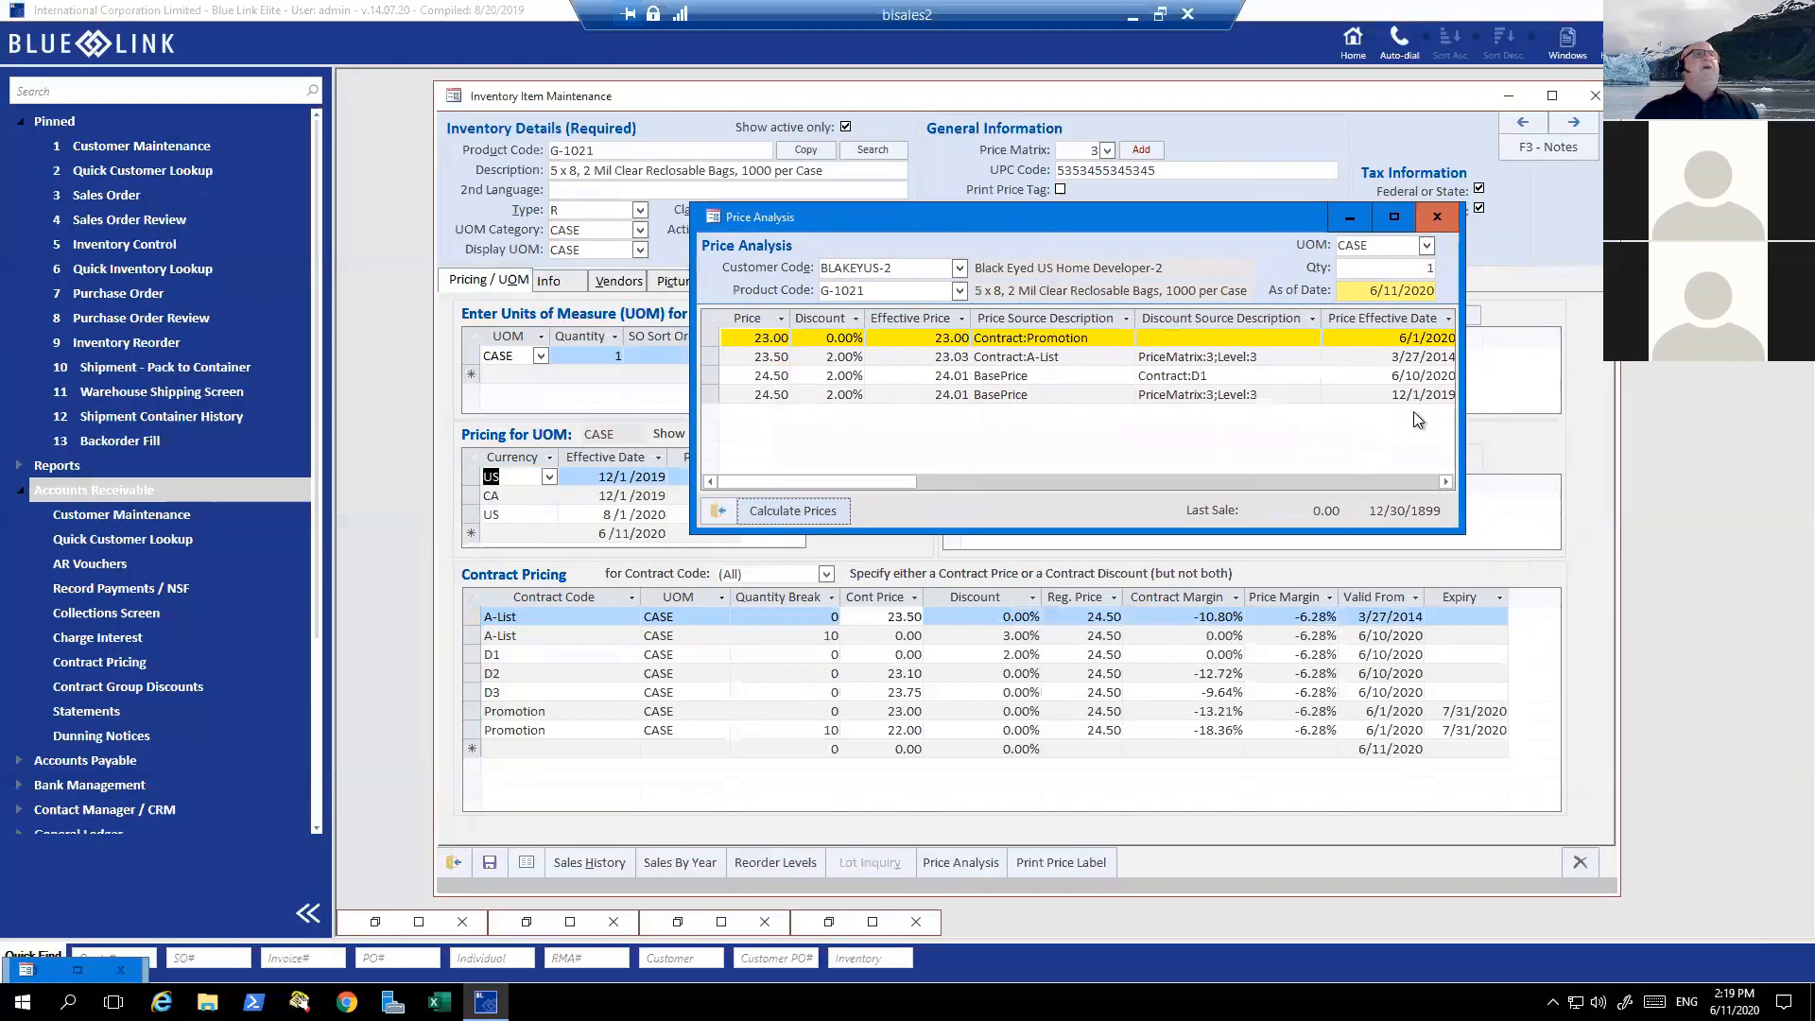
pyautogui.moveTo(1461, 416); pyautogui.dragTo(1607, 422)
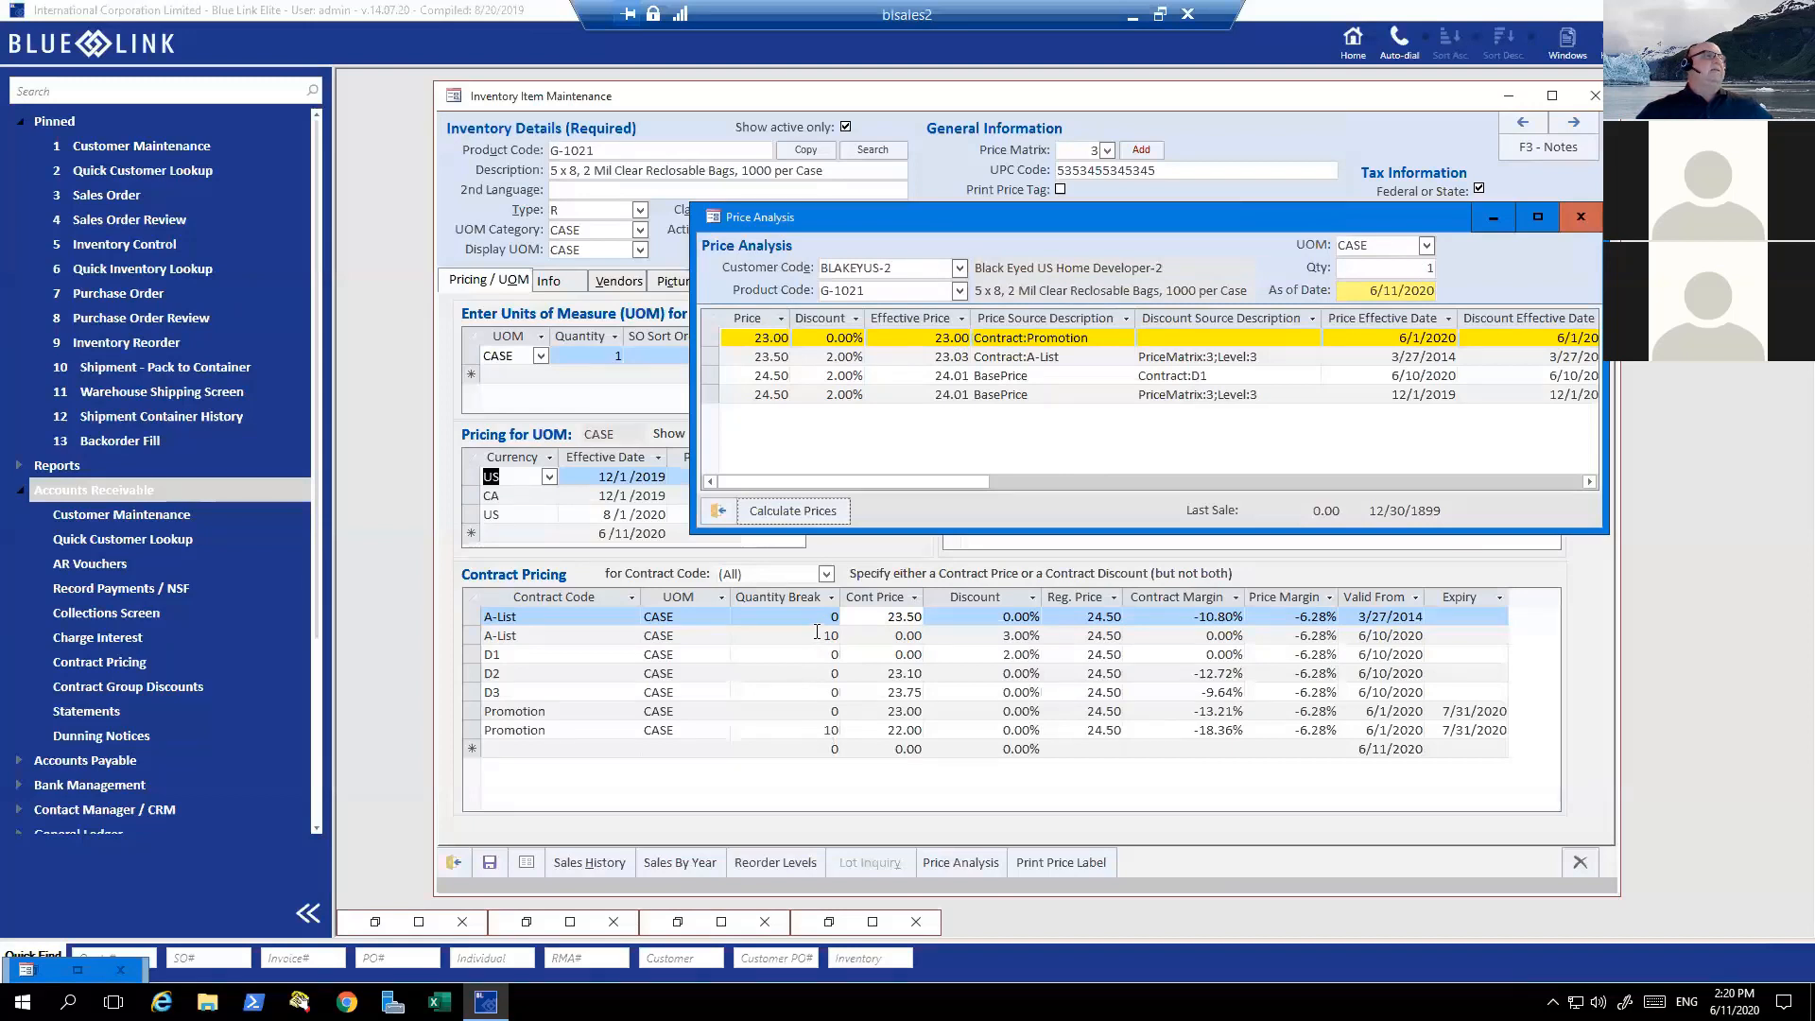
# - Recalculate the customer's prices for a quantity of 10, and close the price analysis
pyautogui.moveTo(1415, 268); pyautogui.dragTo(1436, 268)
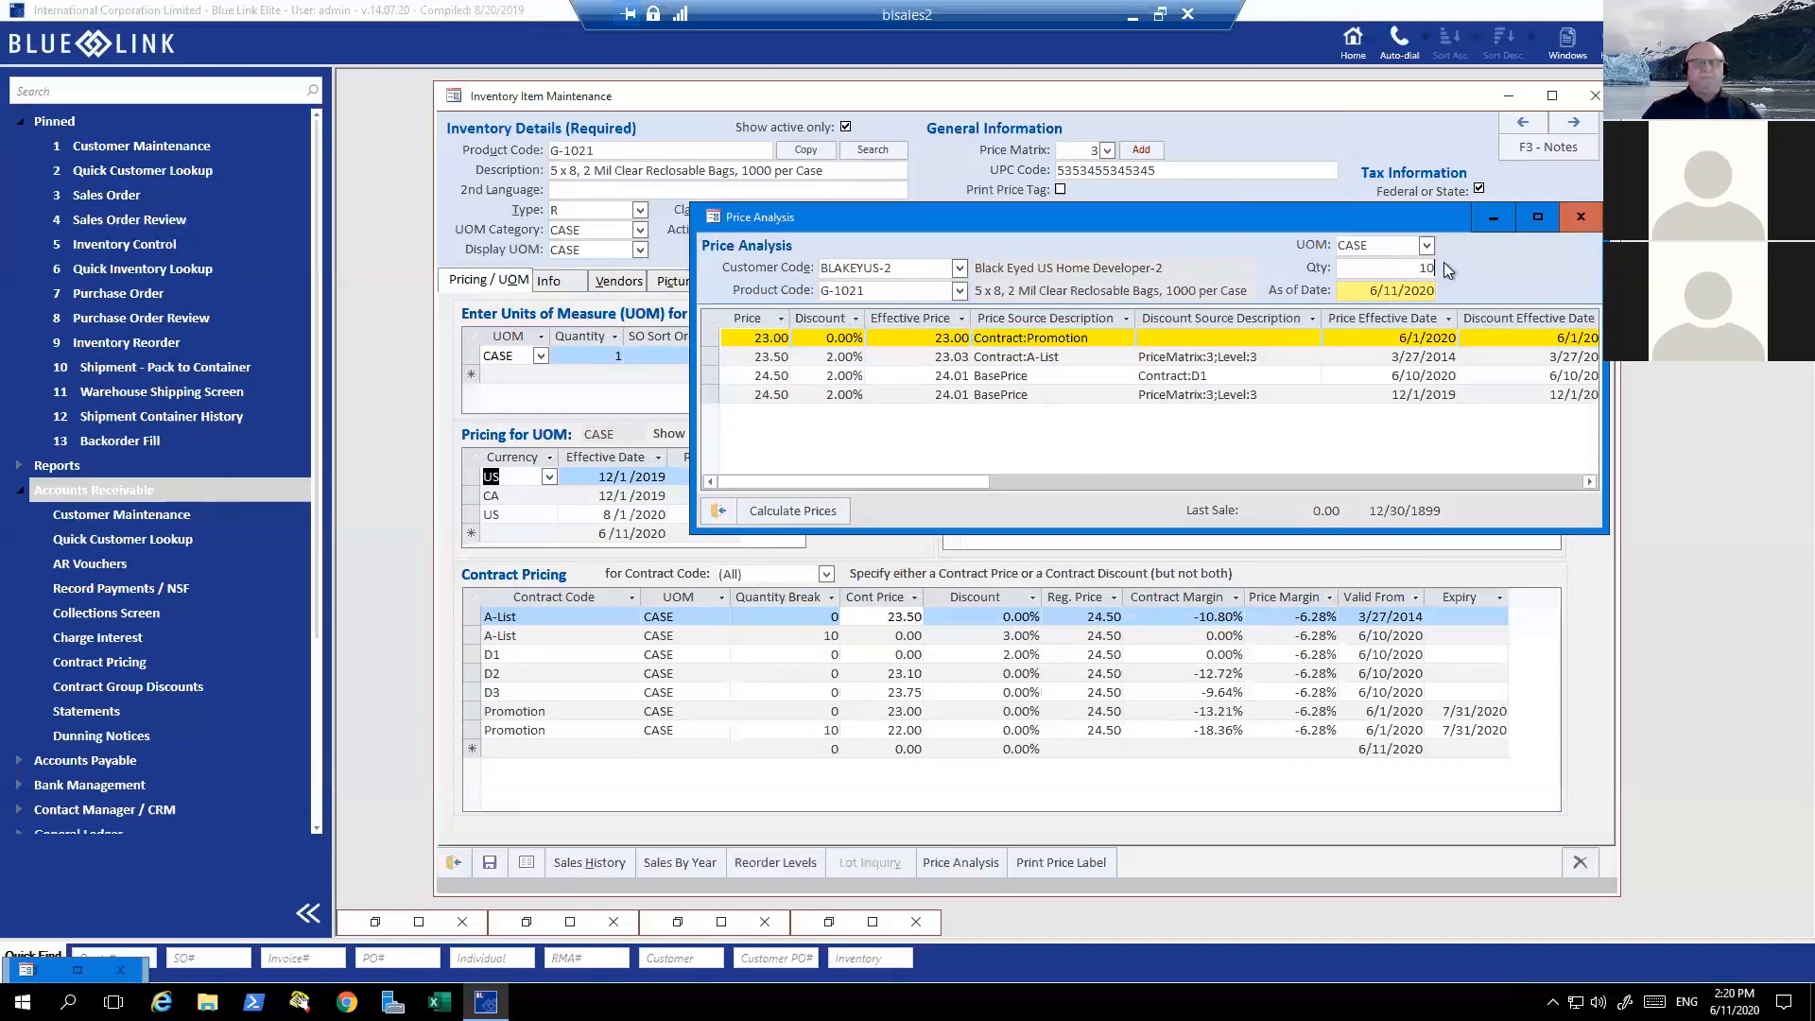
pyautogui.write('10')
pyautogui.press('Tab')
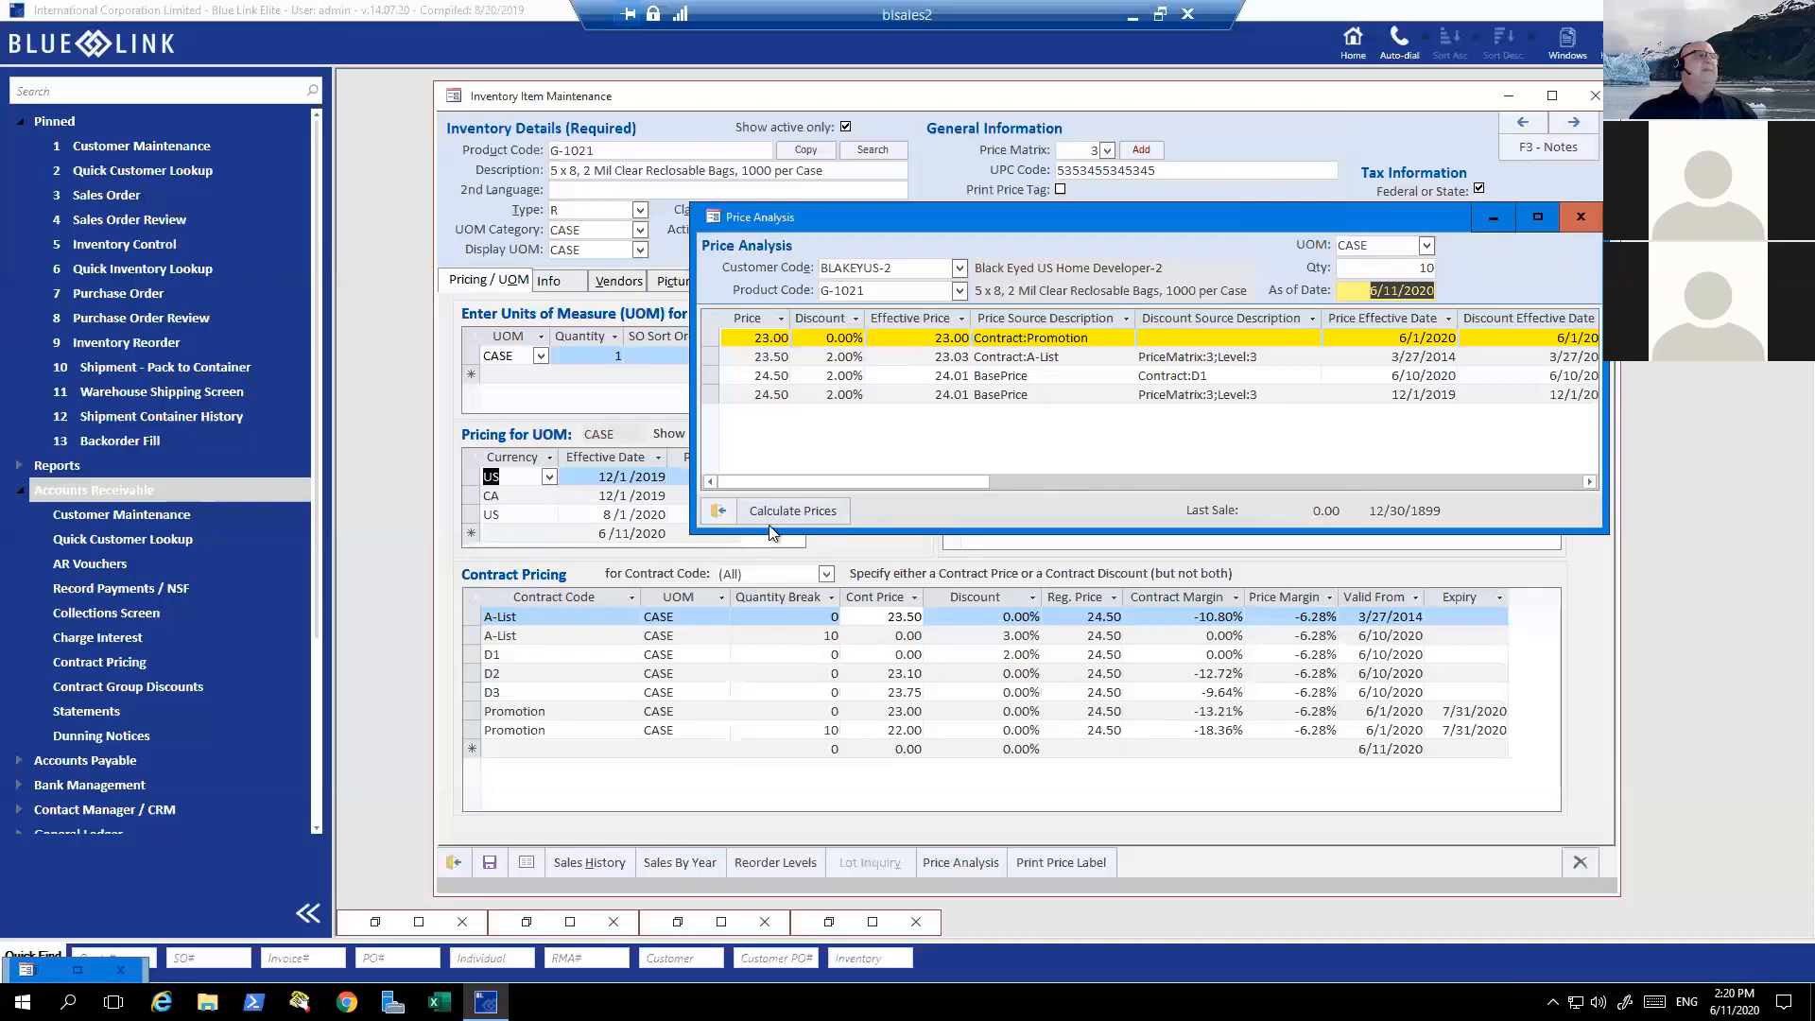
pyautogui.click(798, 513)
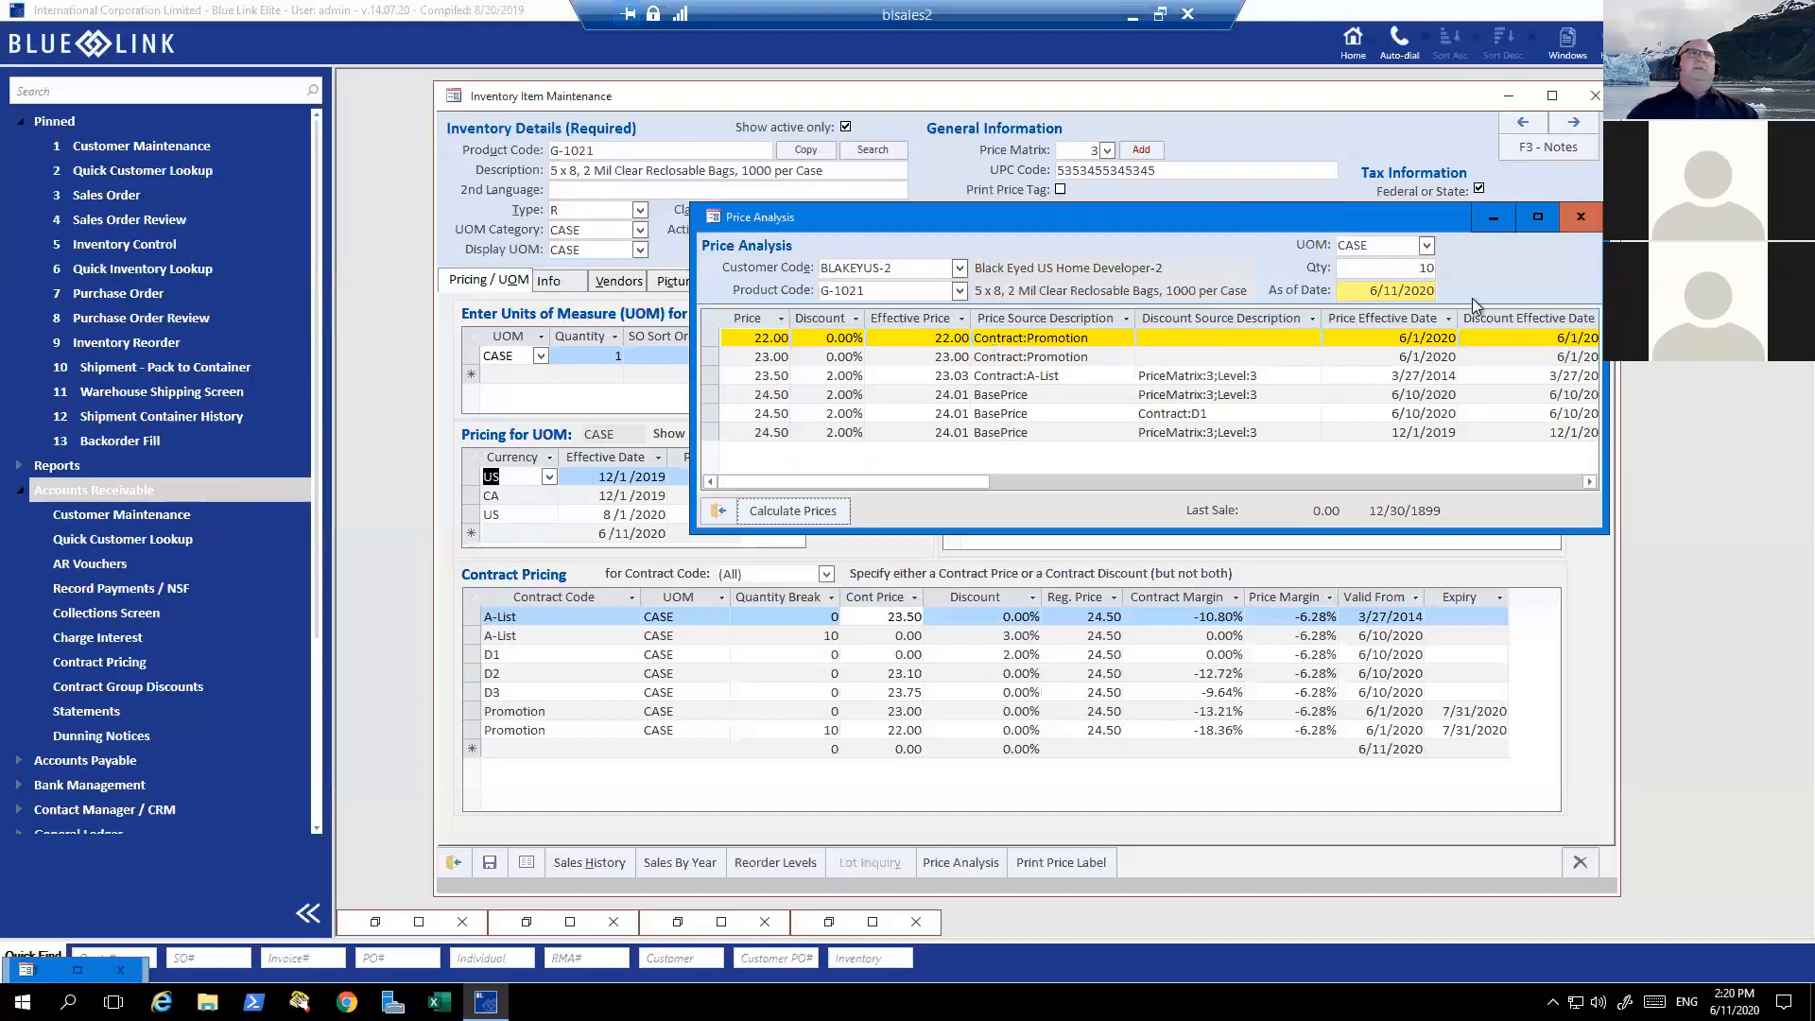
pyautogui.click(1586, 218)
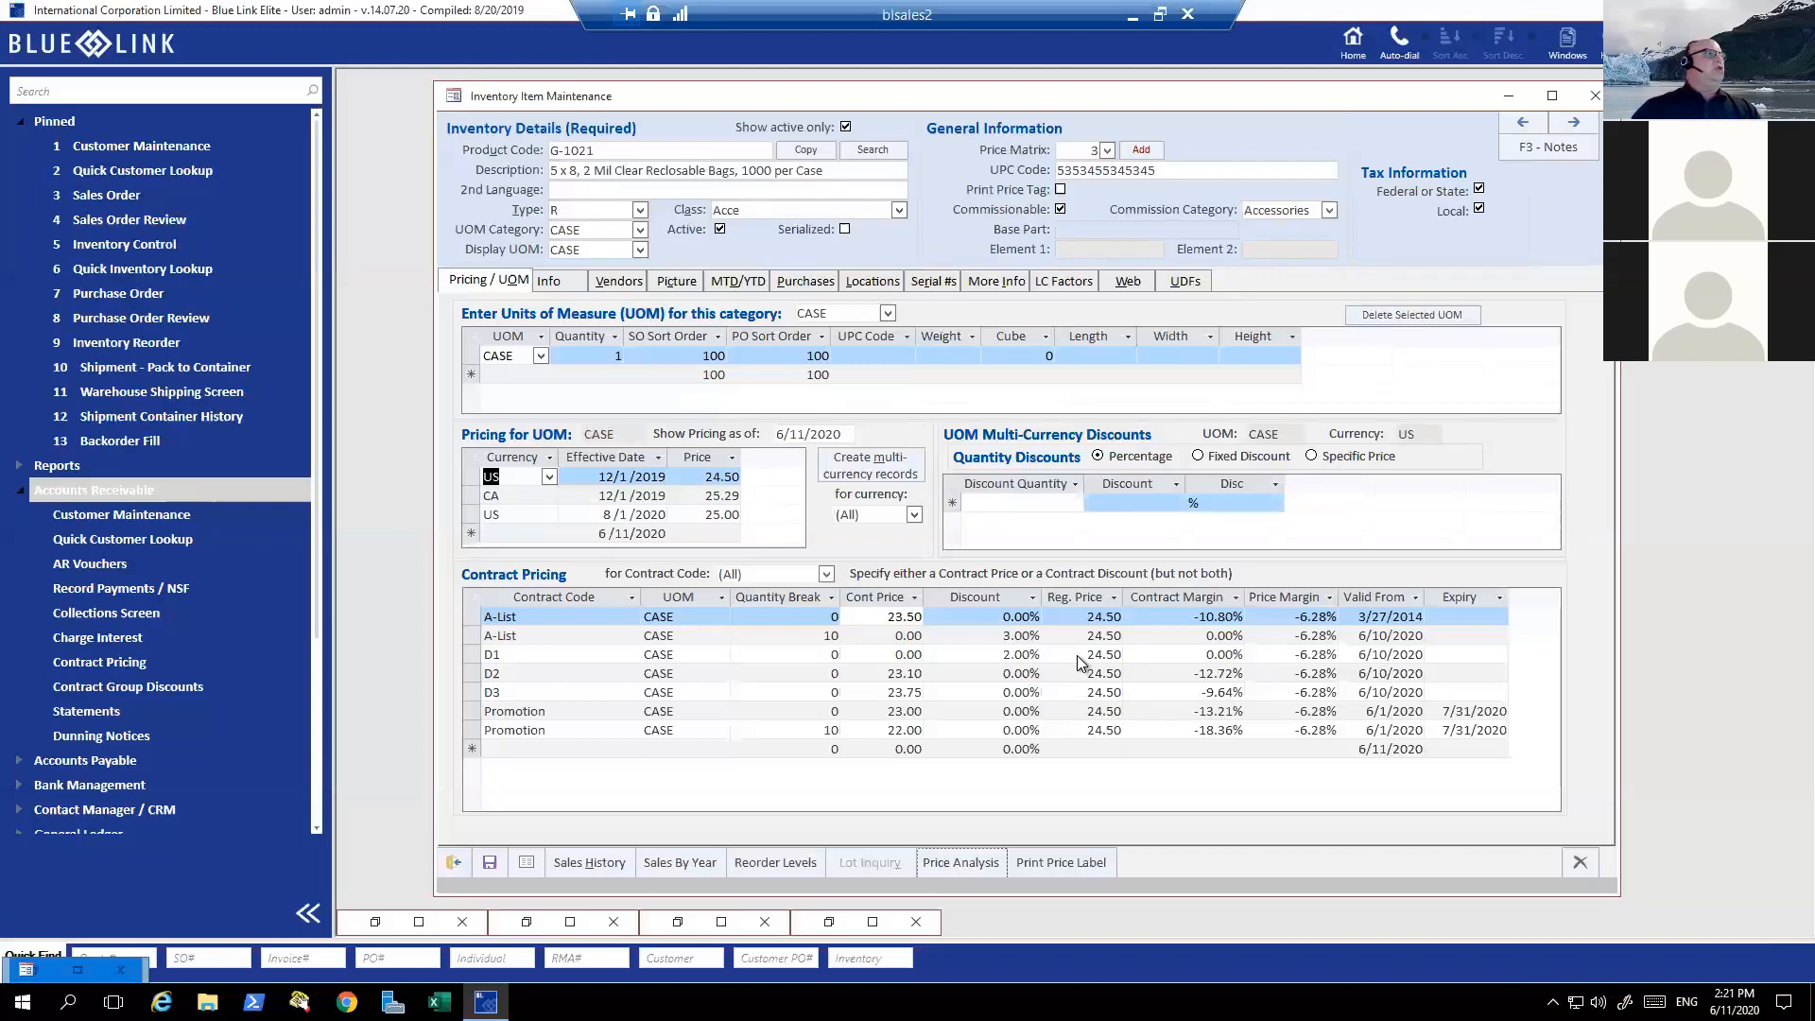
# - Review the A-List contract's items and the customers assigned to it in Contract Pricing
pyautogui.click(1567, 44)
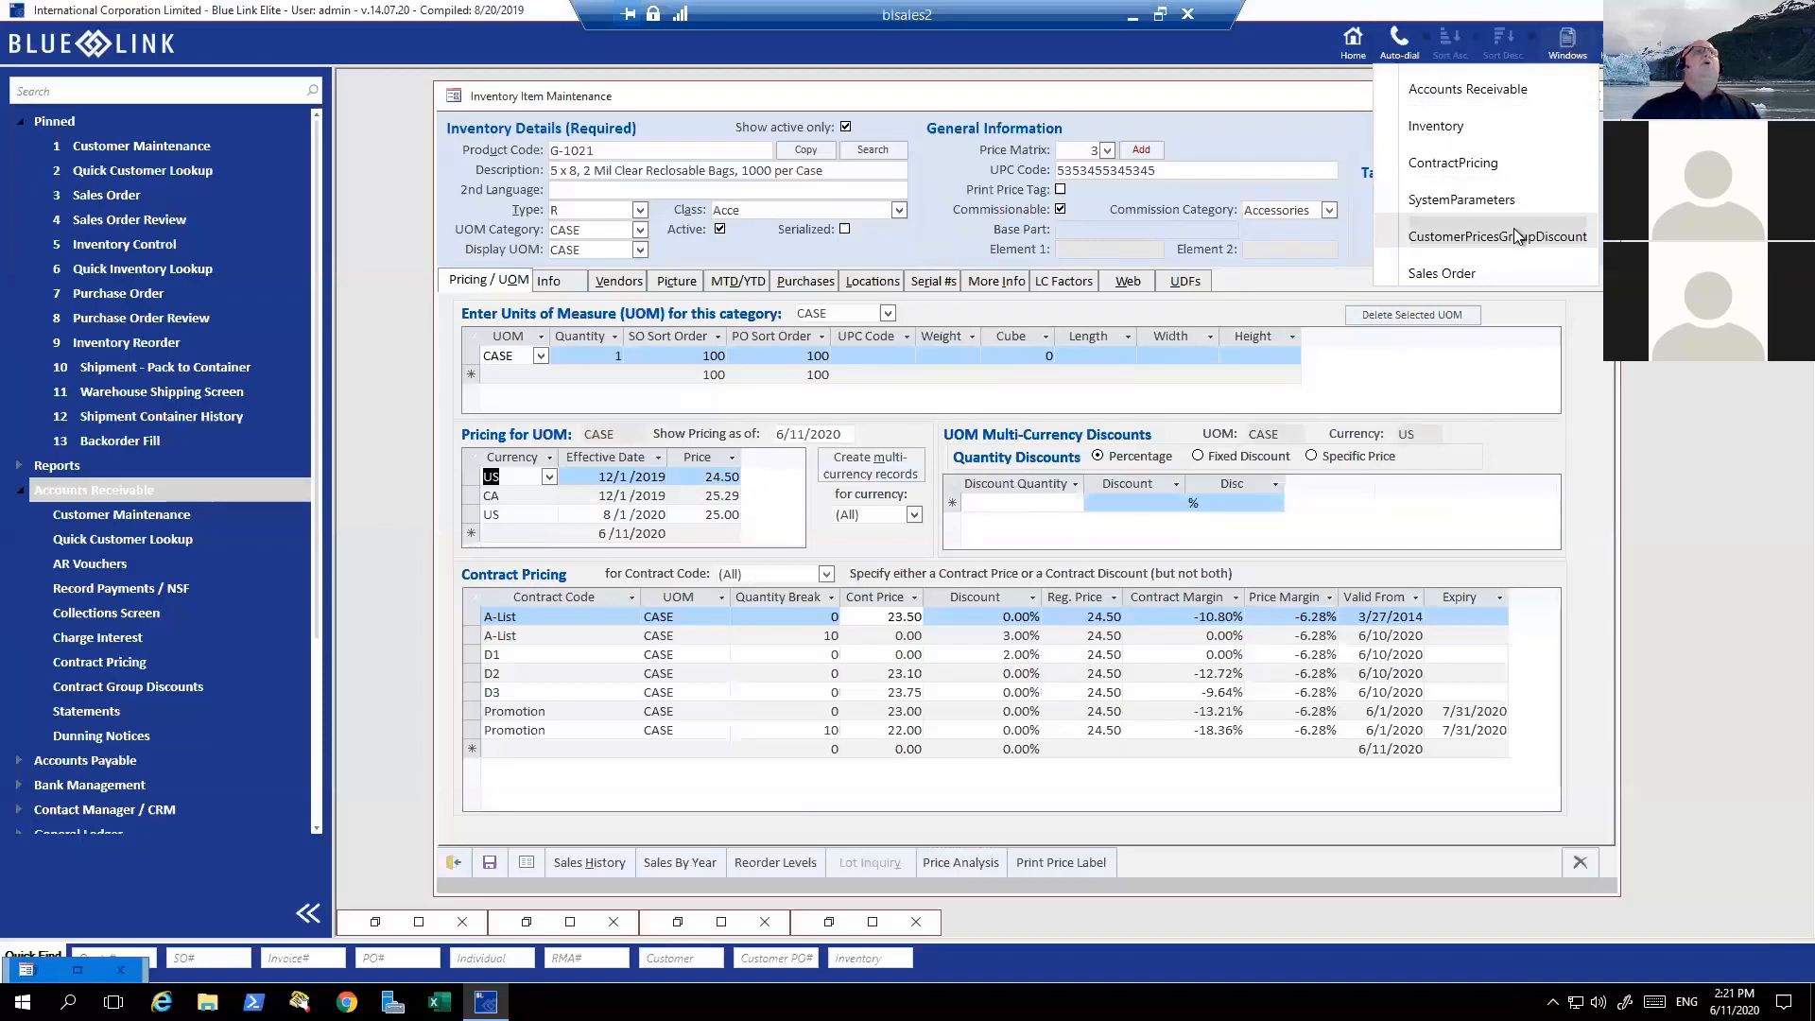
pyautogui.click(1460, 163)
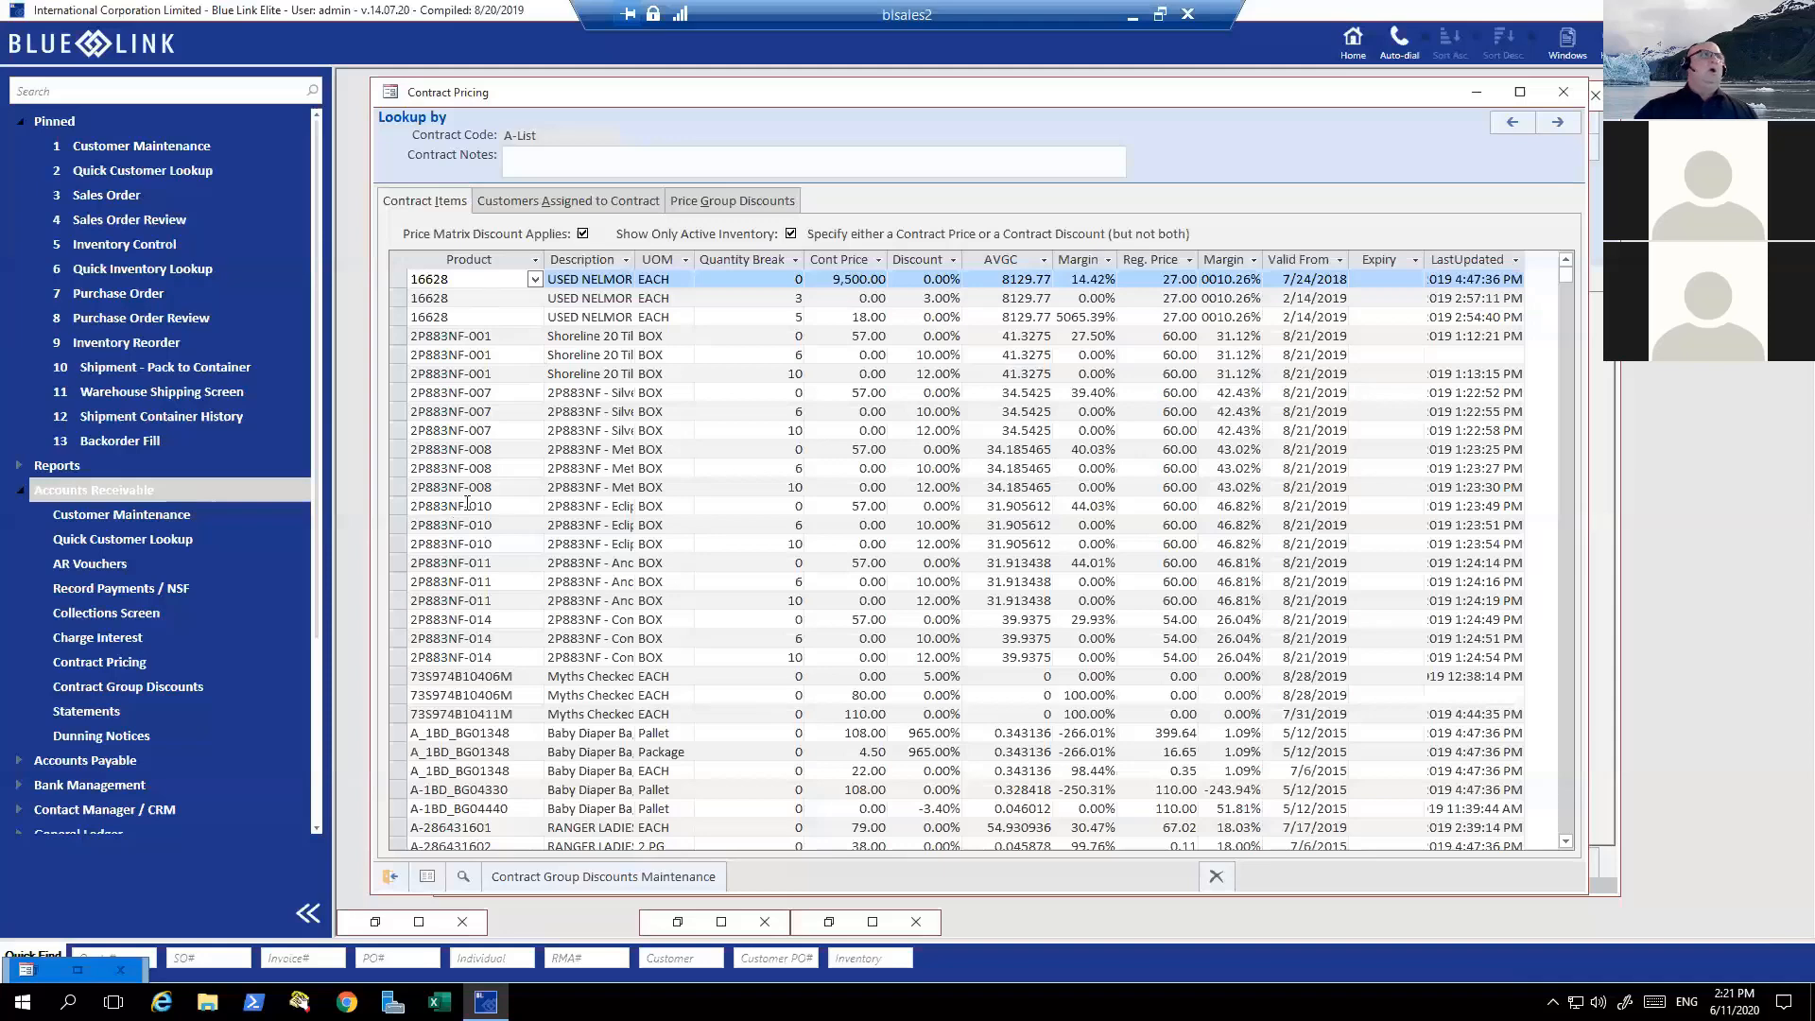
pyautogui.click(546, 89)
pyautogui.moveTo(546, 92); pyautogui.dragTo(861, 88)
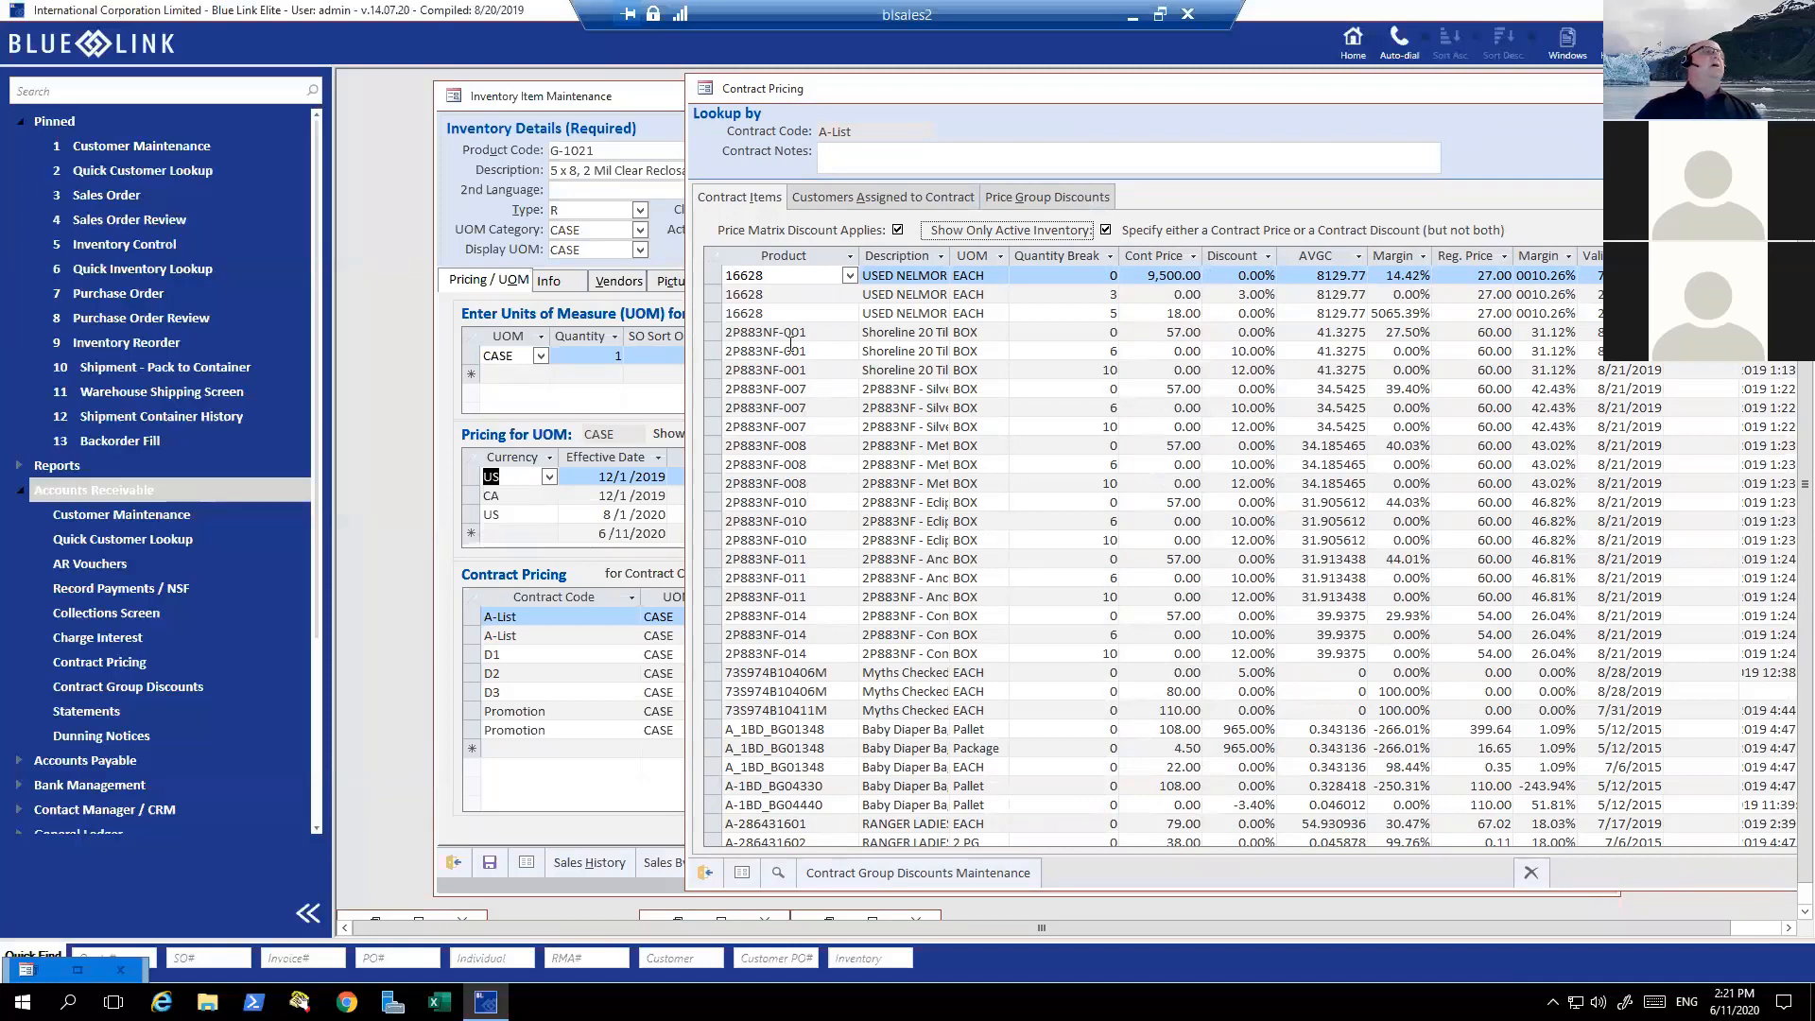
pyautogui.click(709, 276)
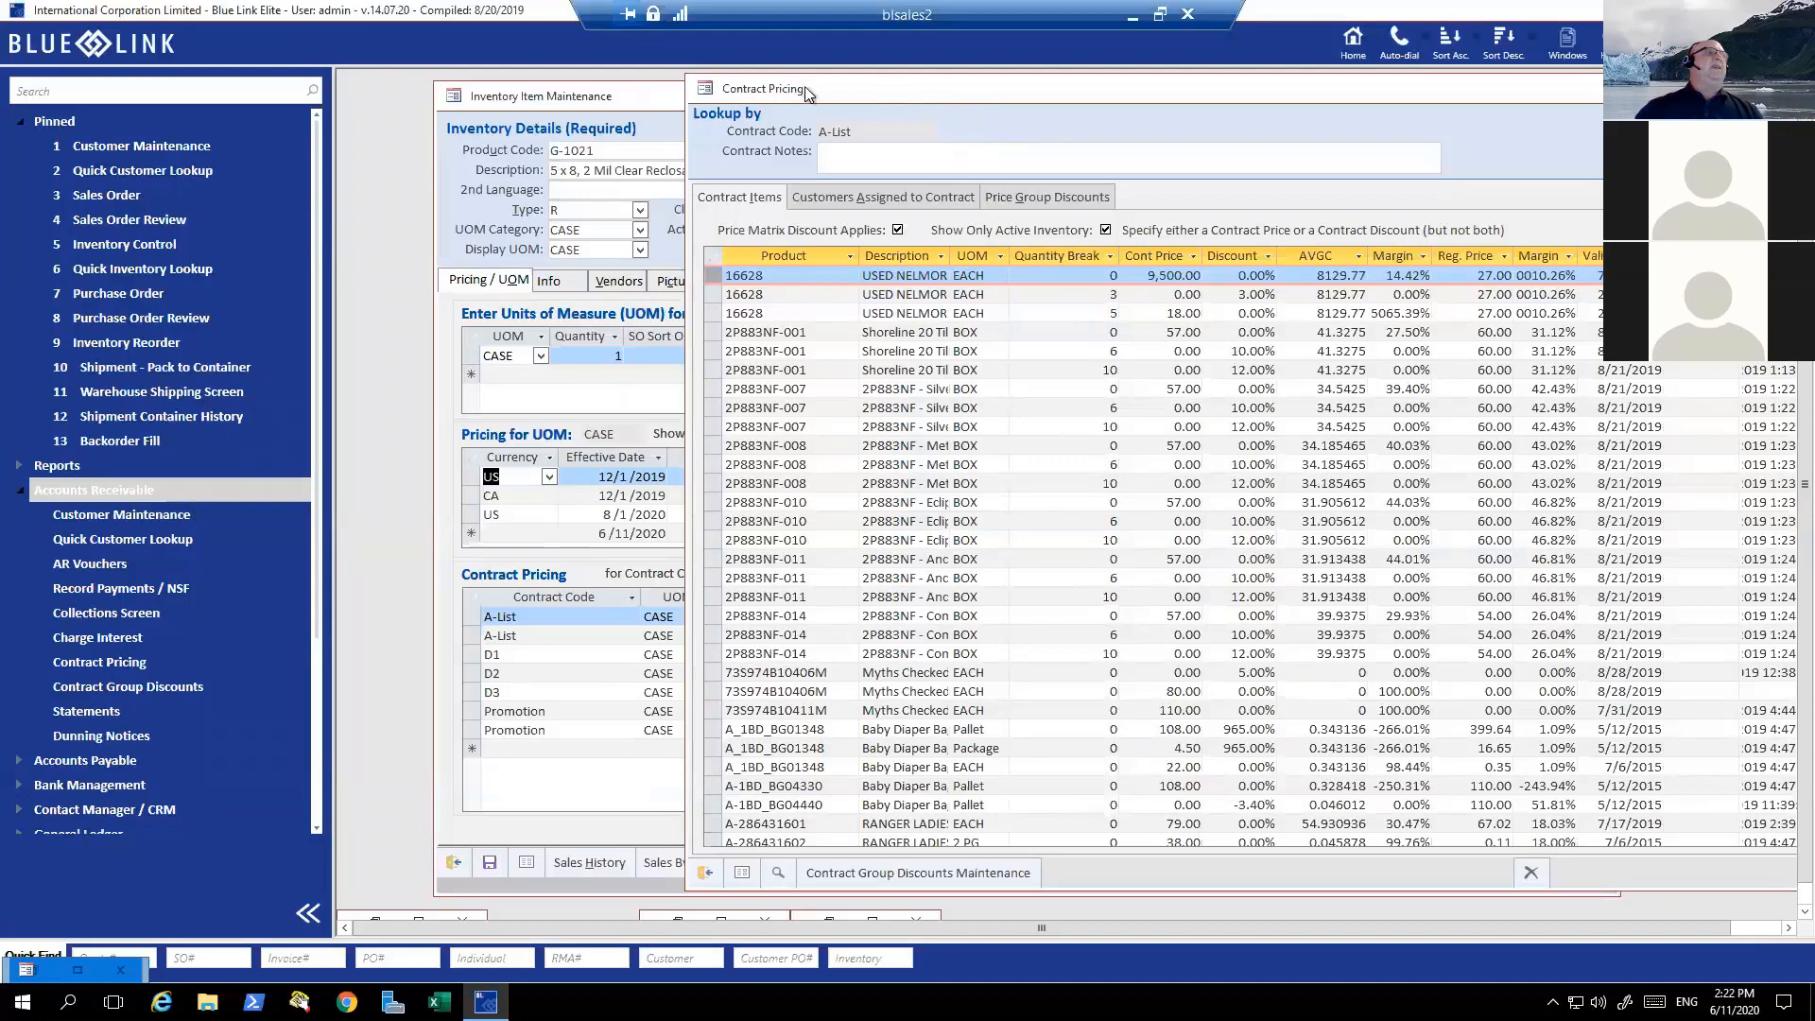
pyautogui.moveTo(848, 89); pyautogui.dragTo(594, 86)
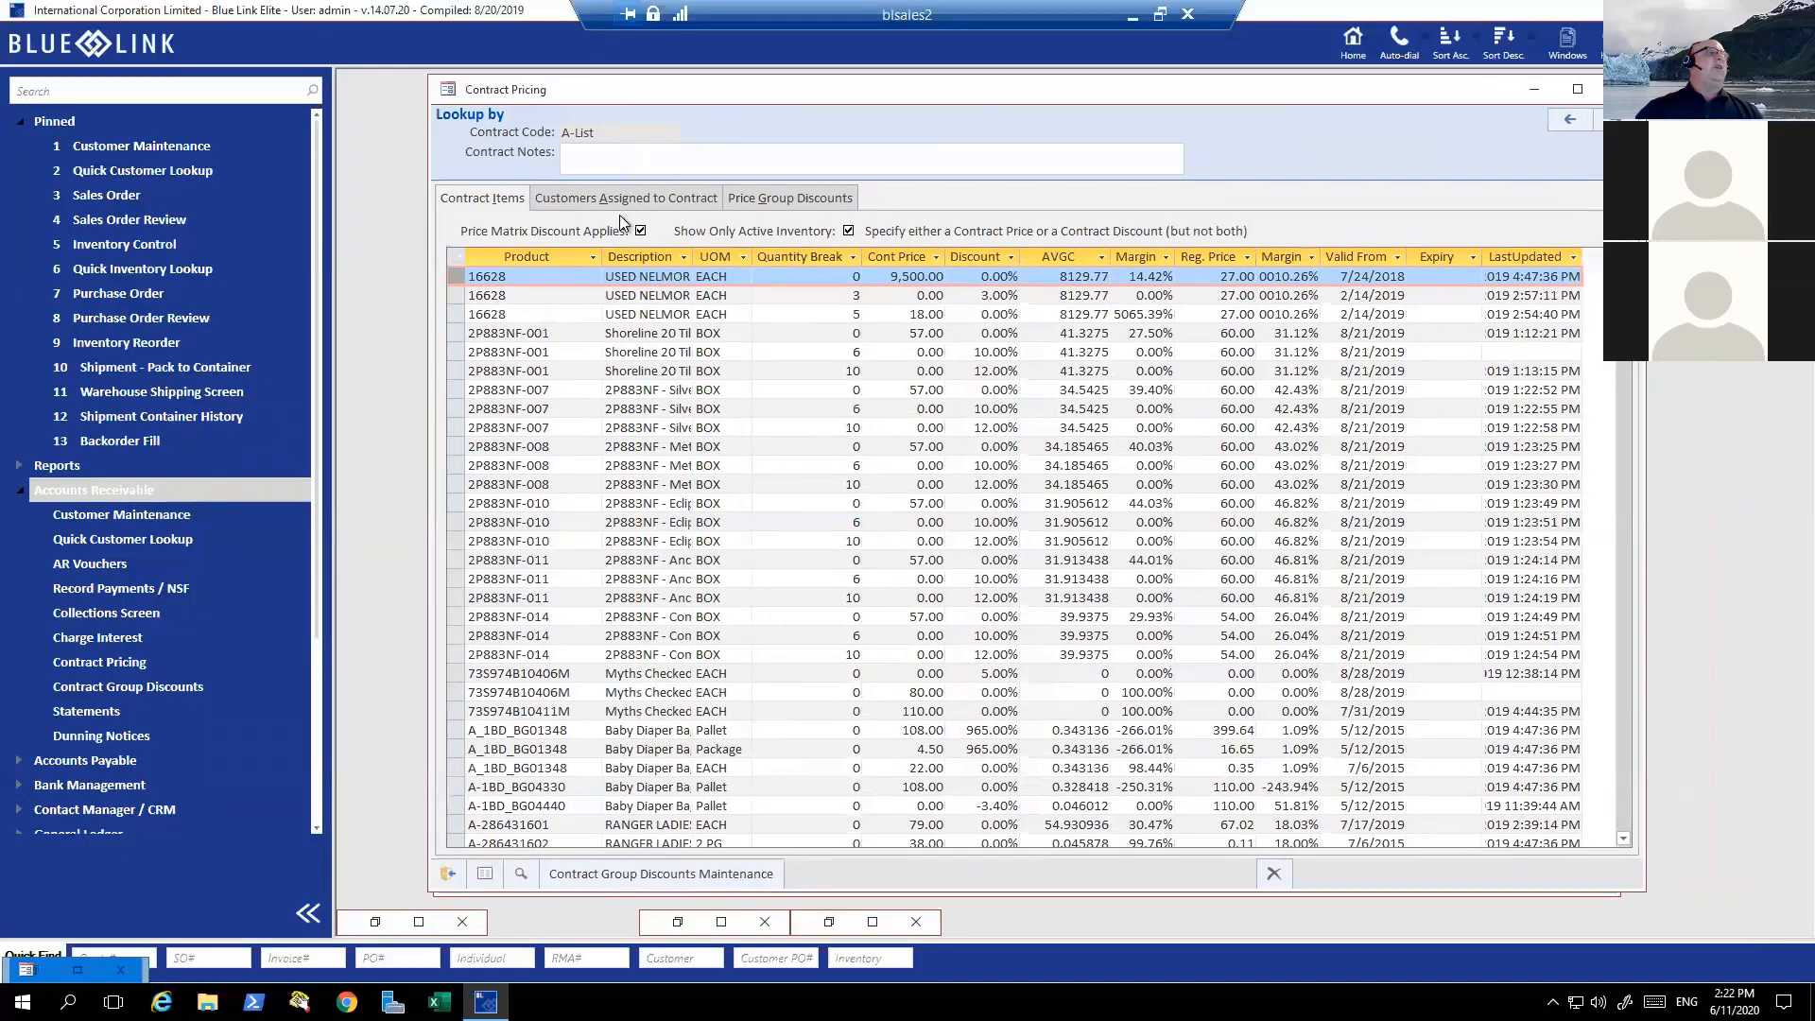
pyautogui.click(626, 197)
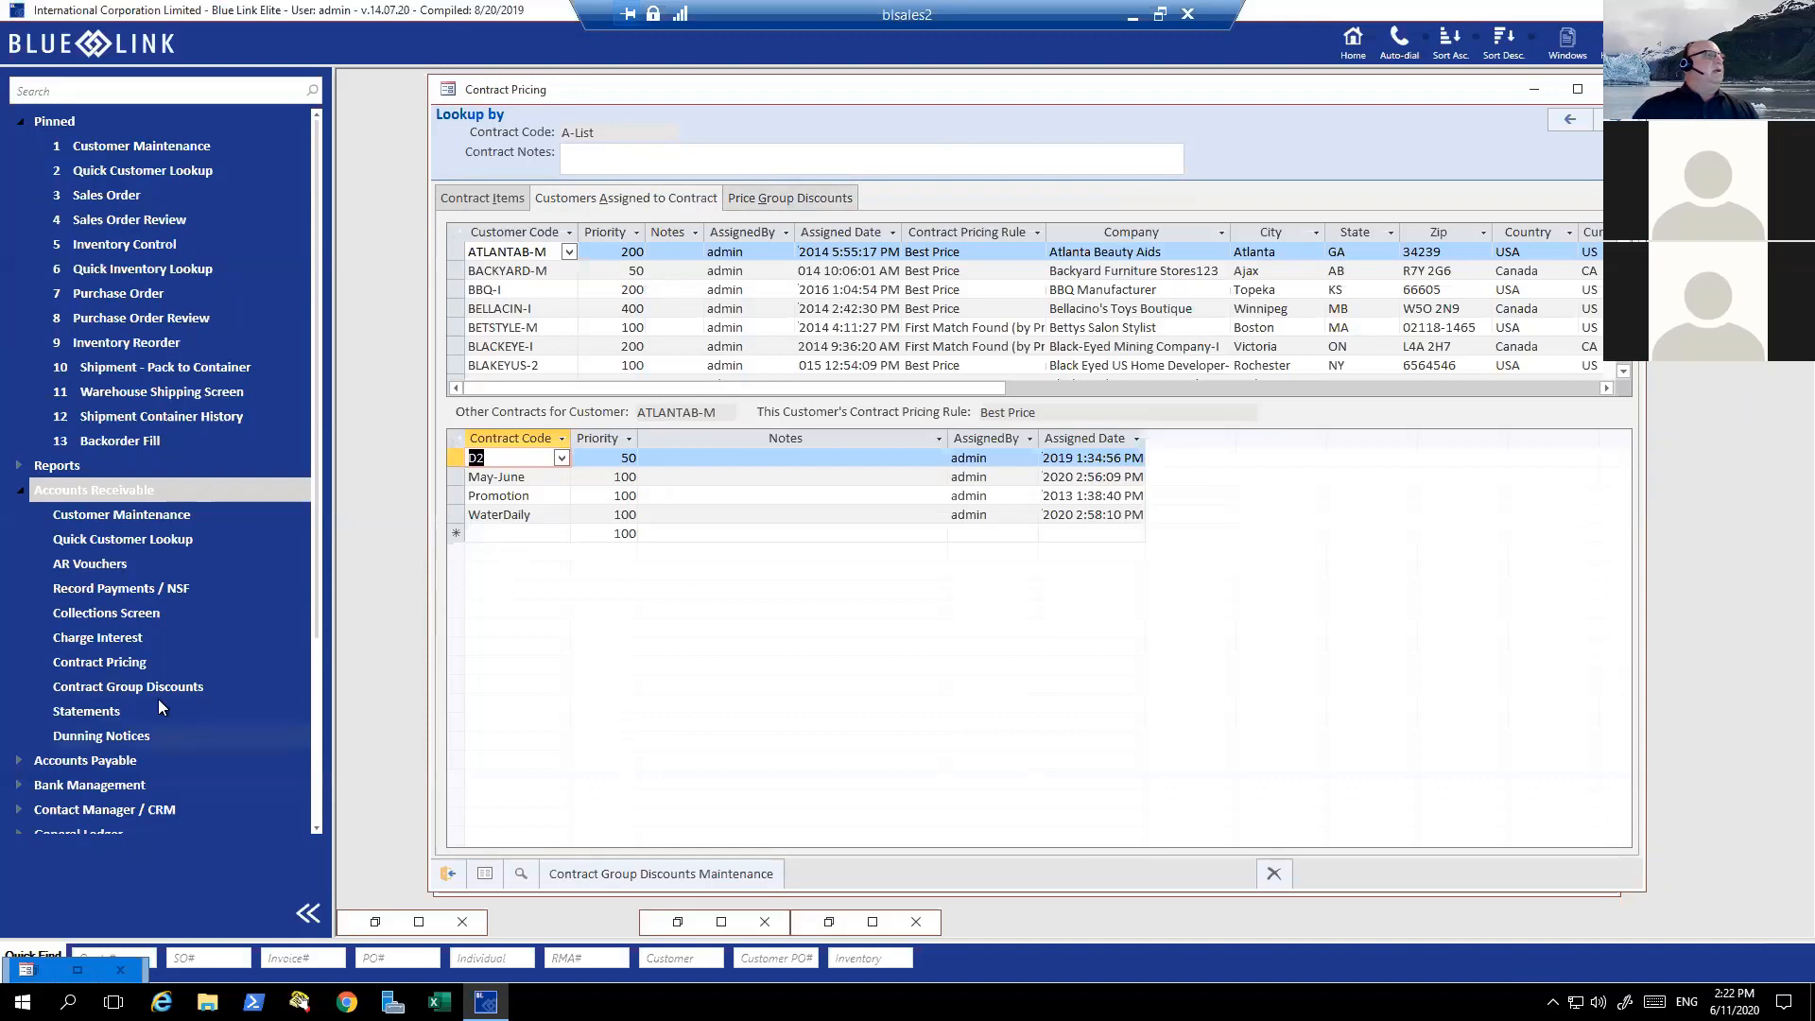
# - View the Inventory Price Groups list in the system parameters, and minimize the parameters to return to Contract Pricing
pyautogui.click(1566, 42)
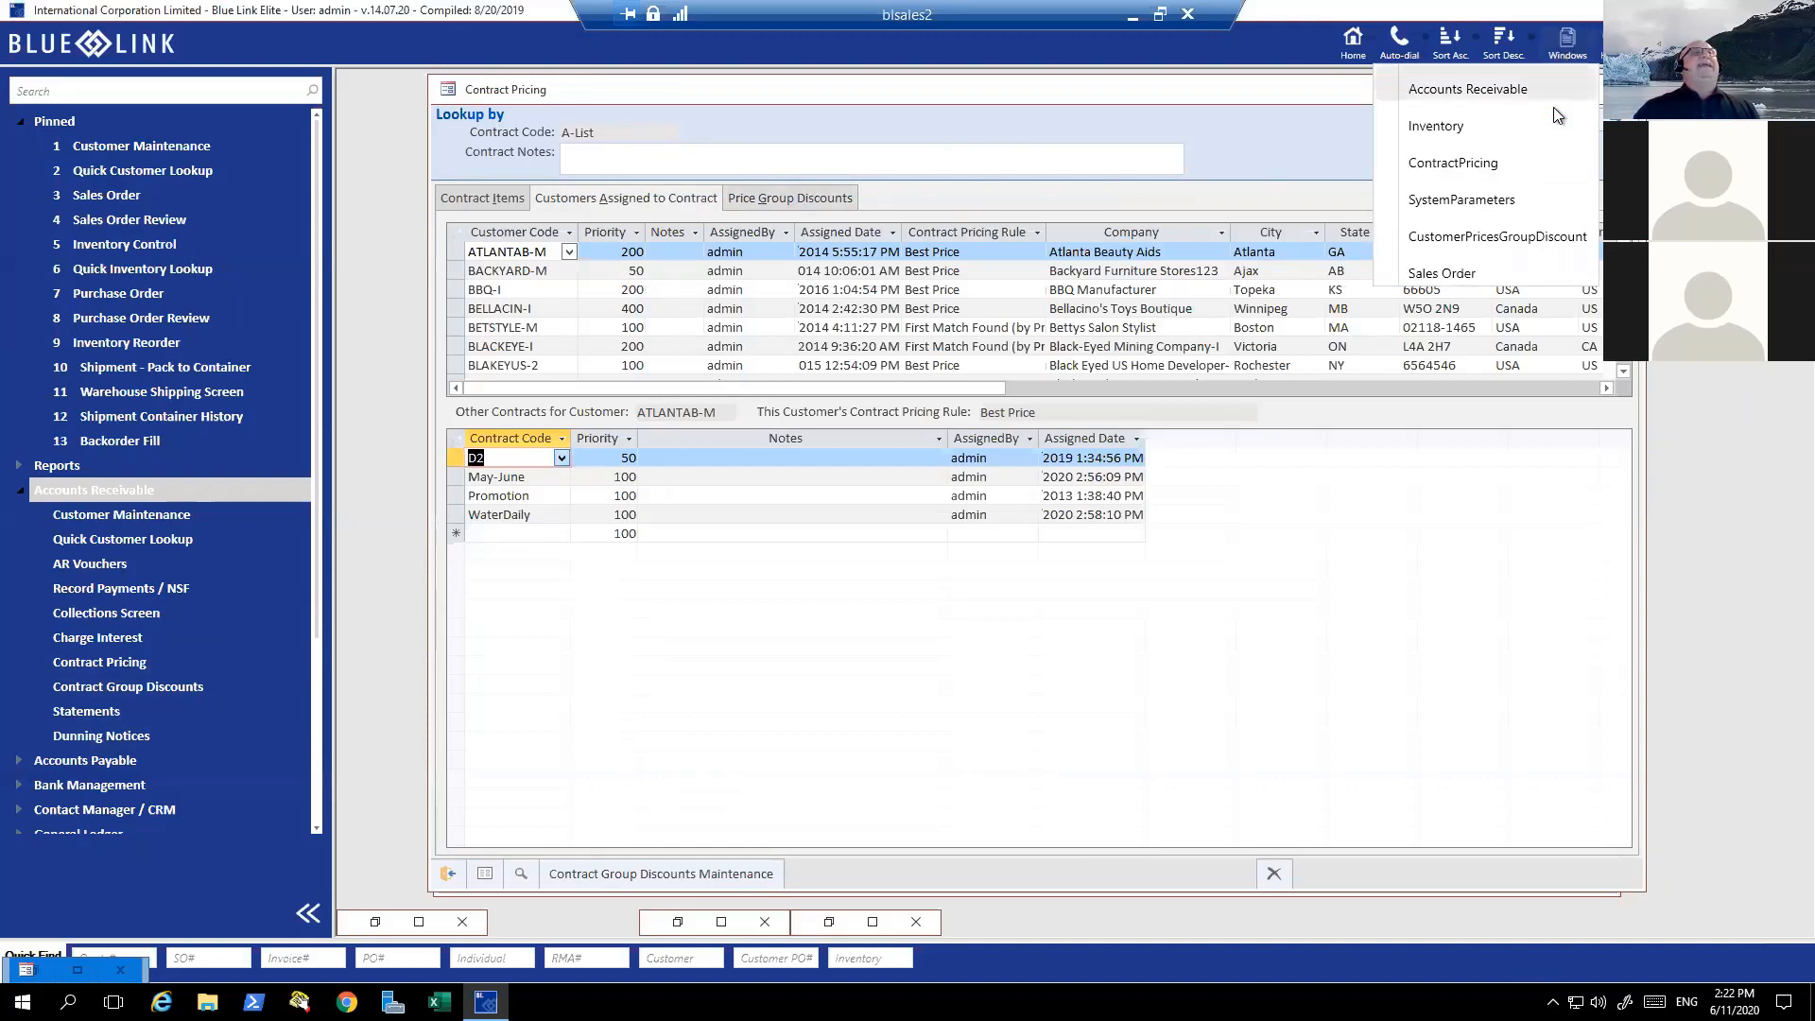
pyautogui.click(1507, 200)
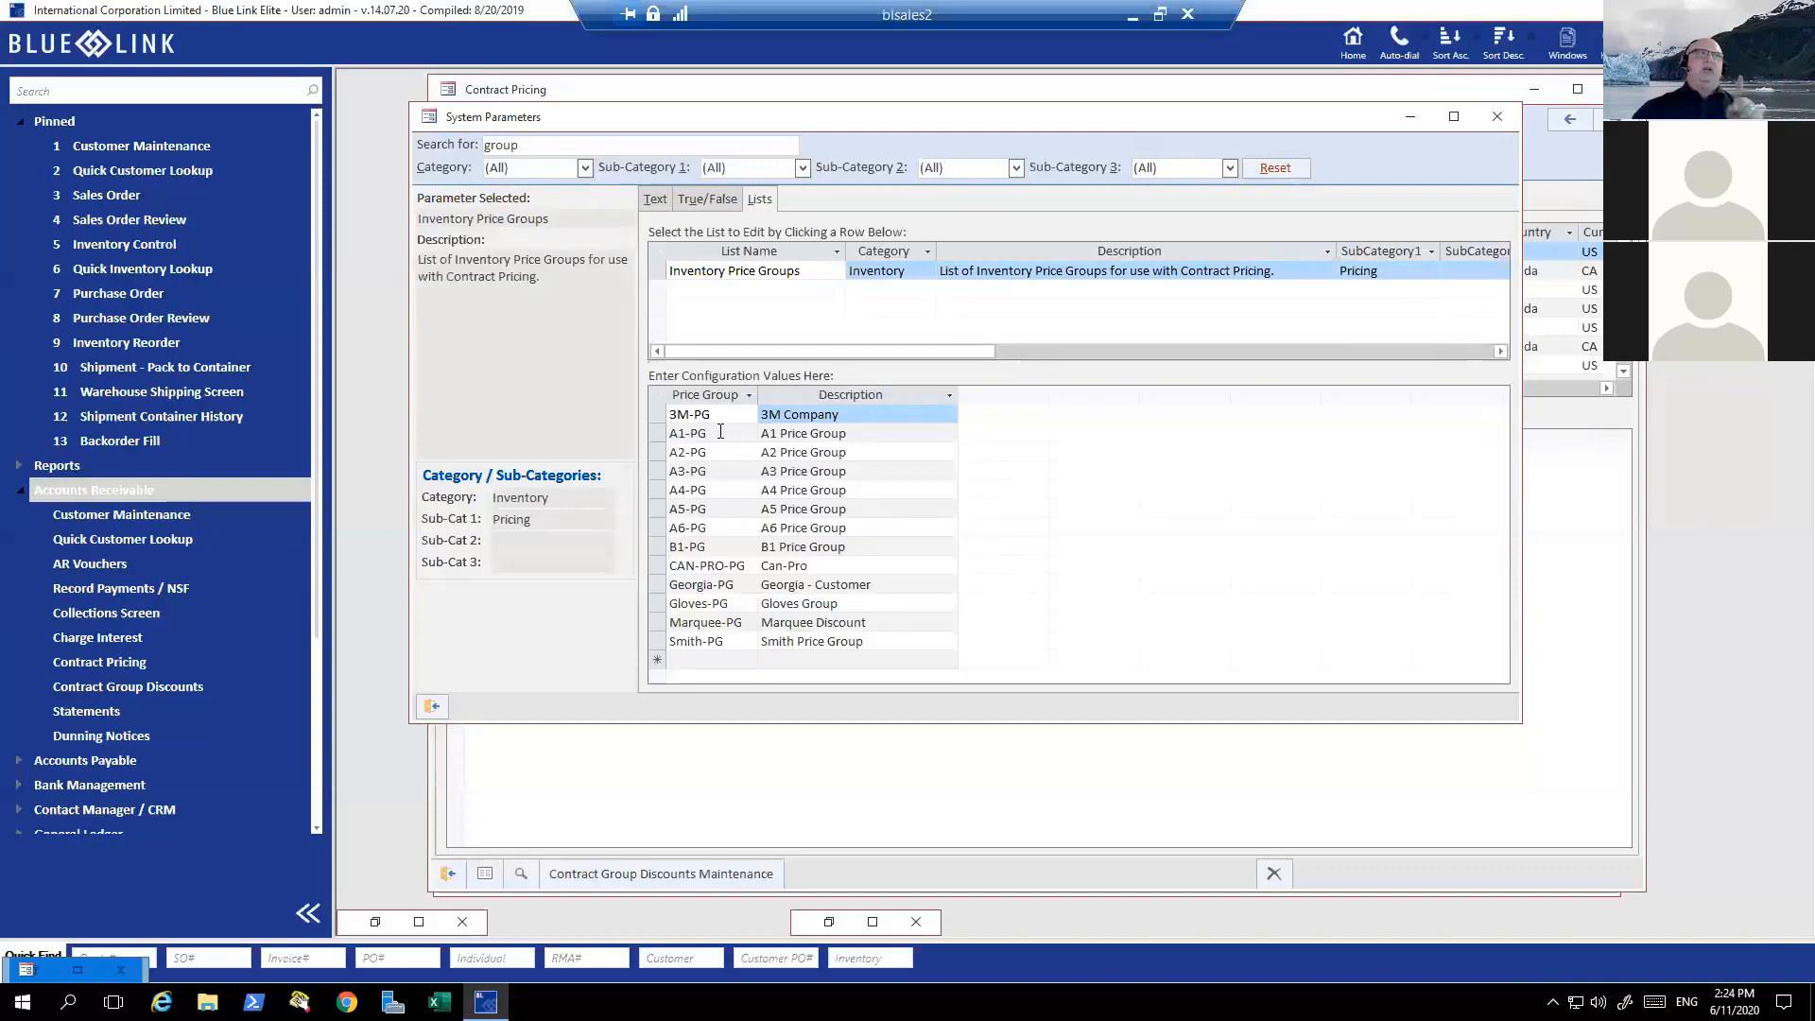
pyautogui.click(1409, 116)
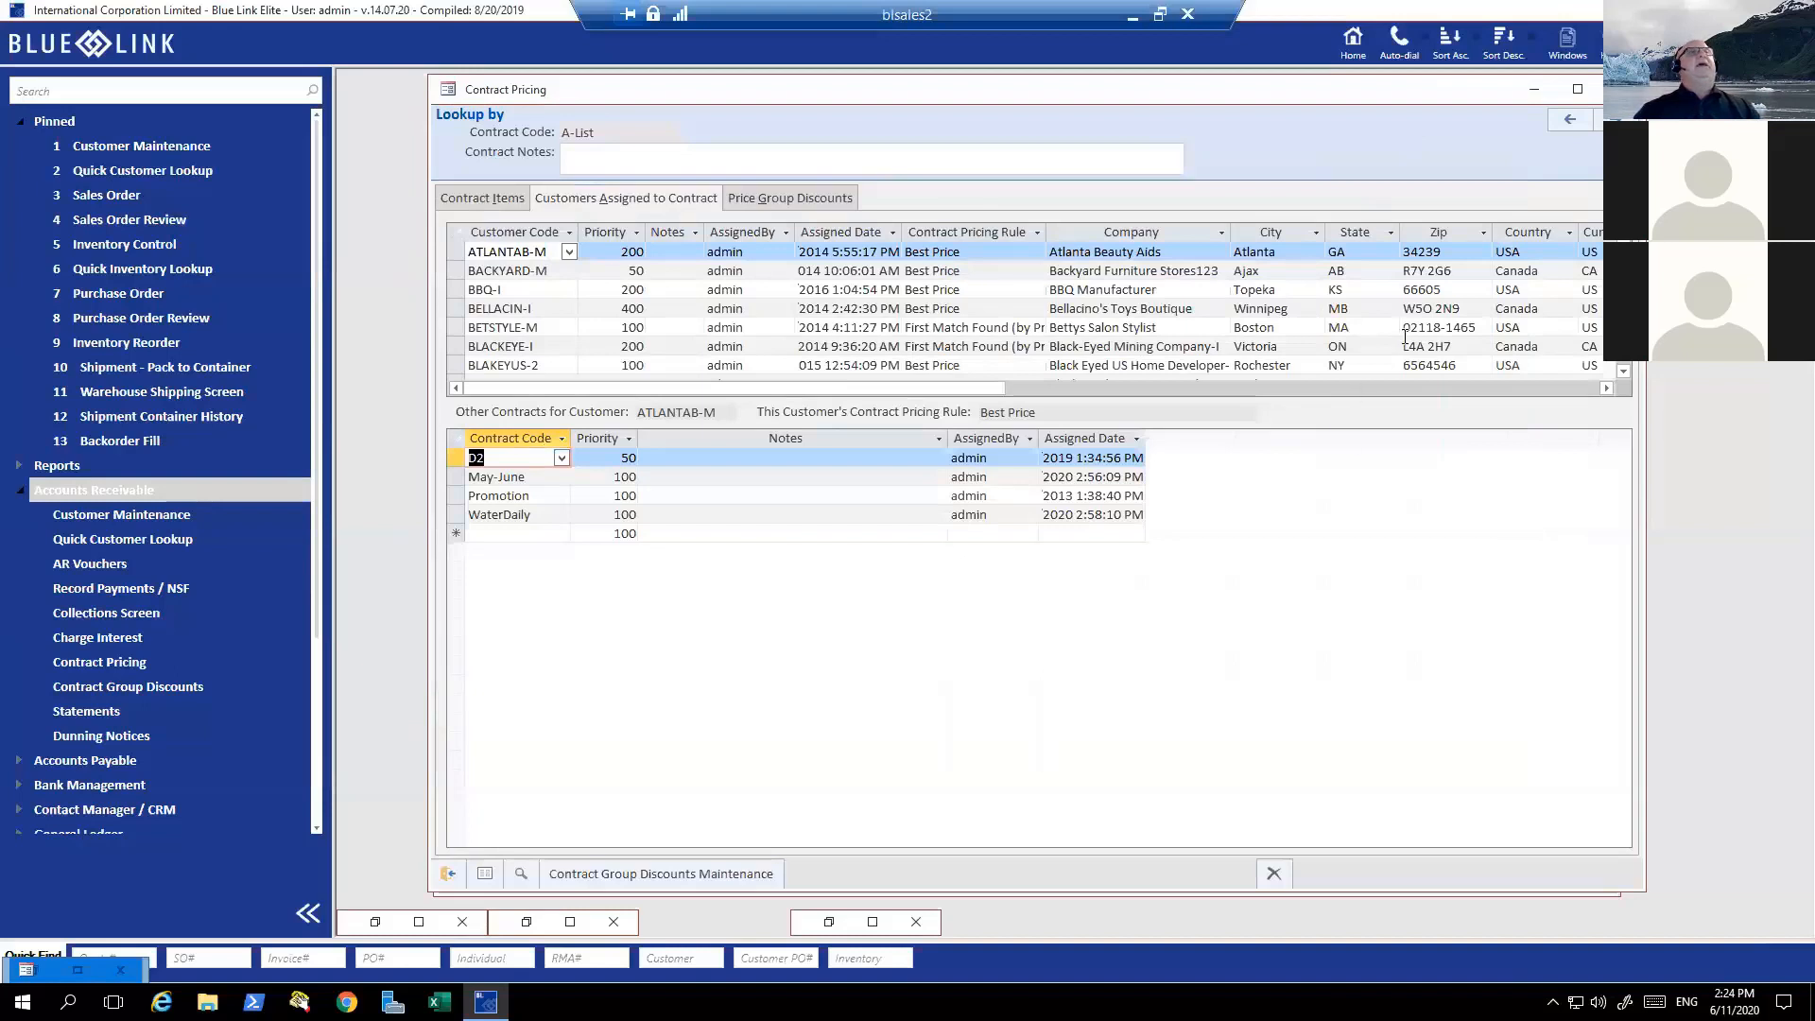
# - Switch to inventory maintenance, move on to item G-1030, and assign it the price group A1-PG
pyautogui.click(1567, 49)
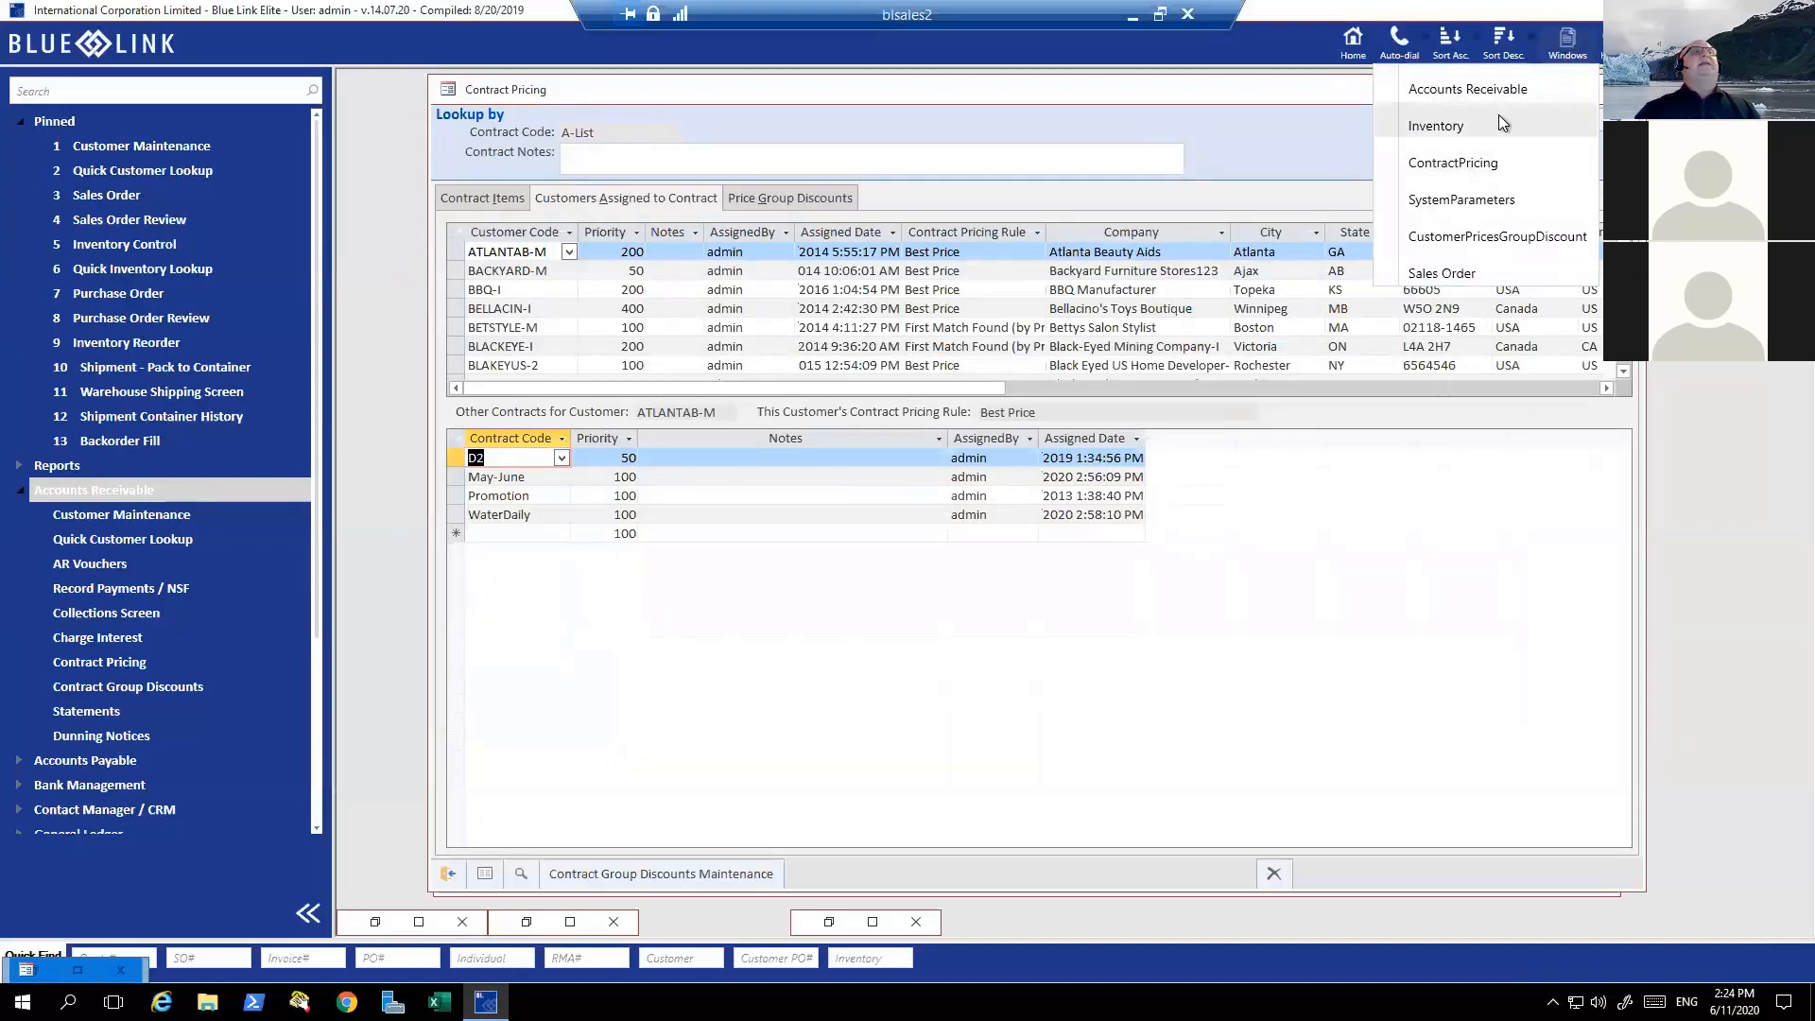
pyautogui.click(1446, 126)
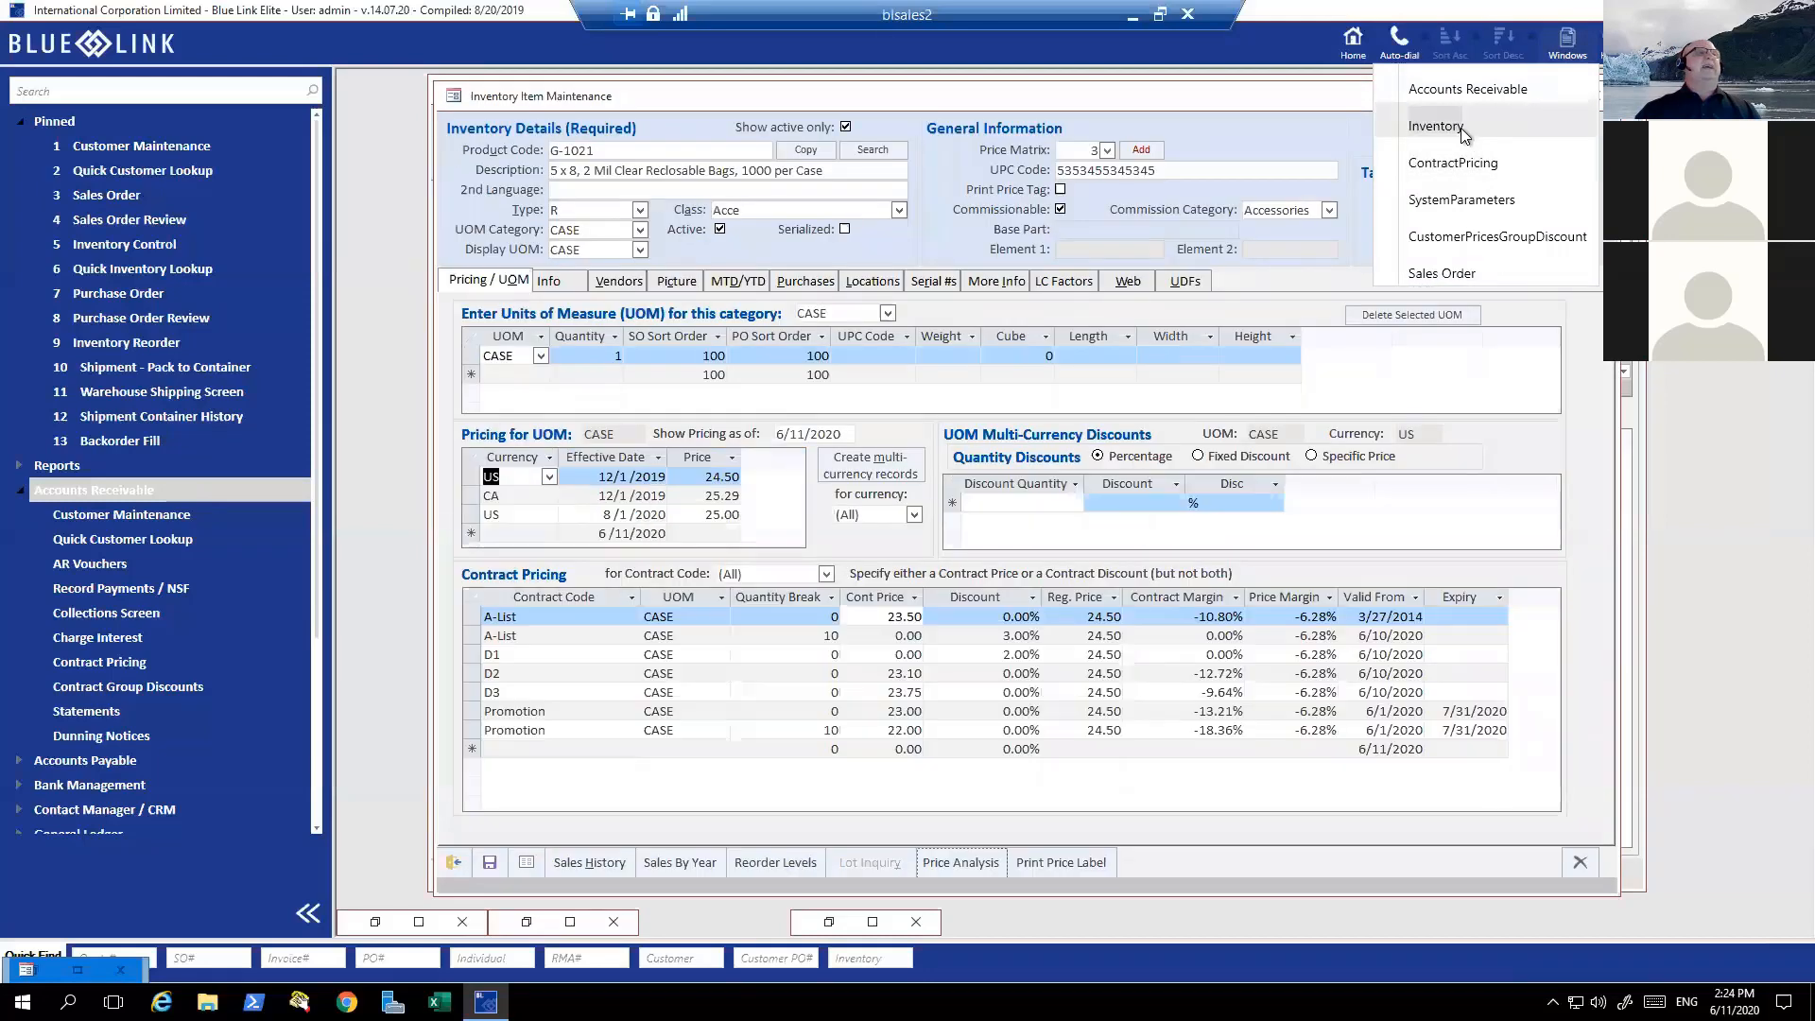
pyautogui.click(570, 282)
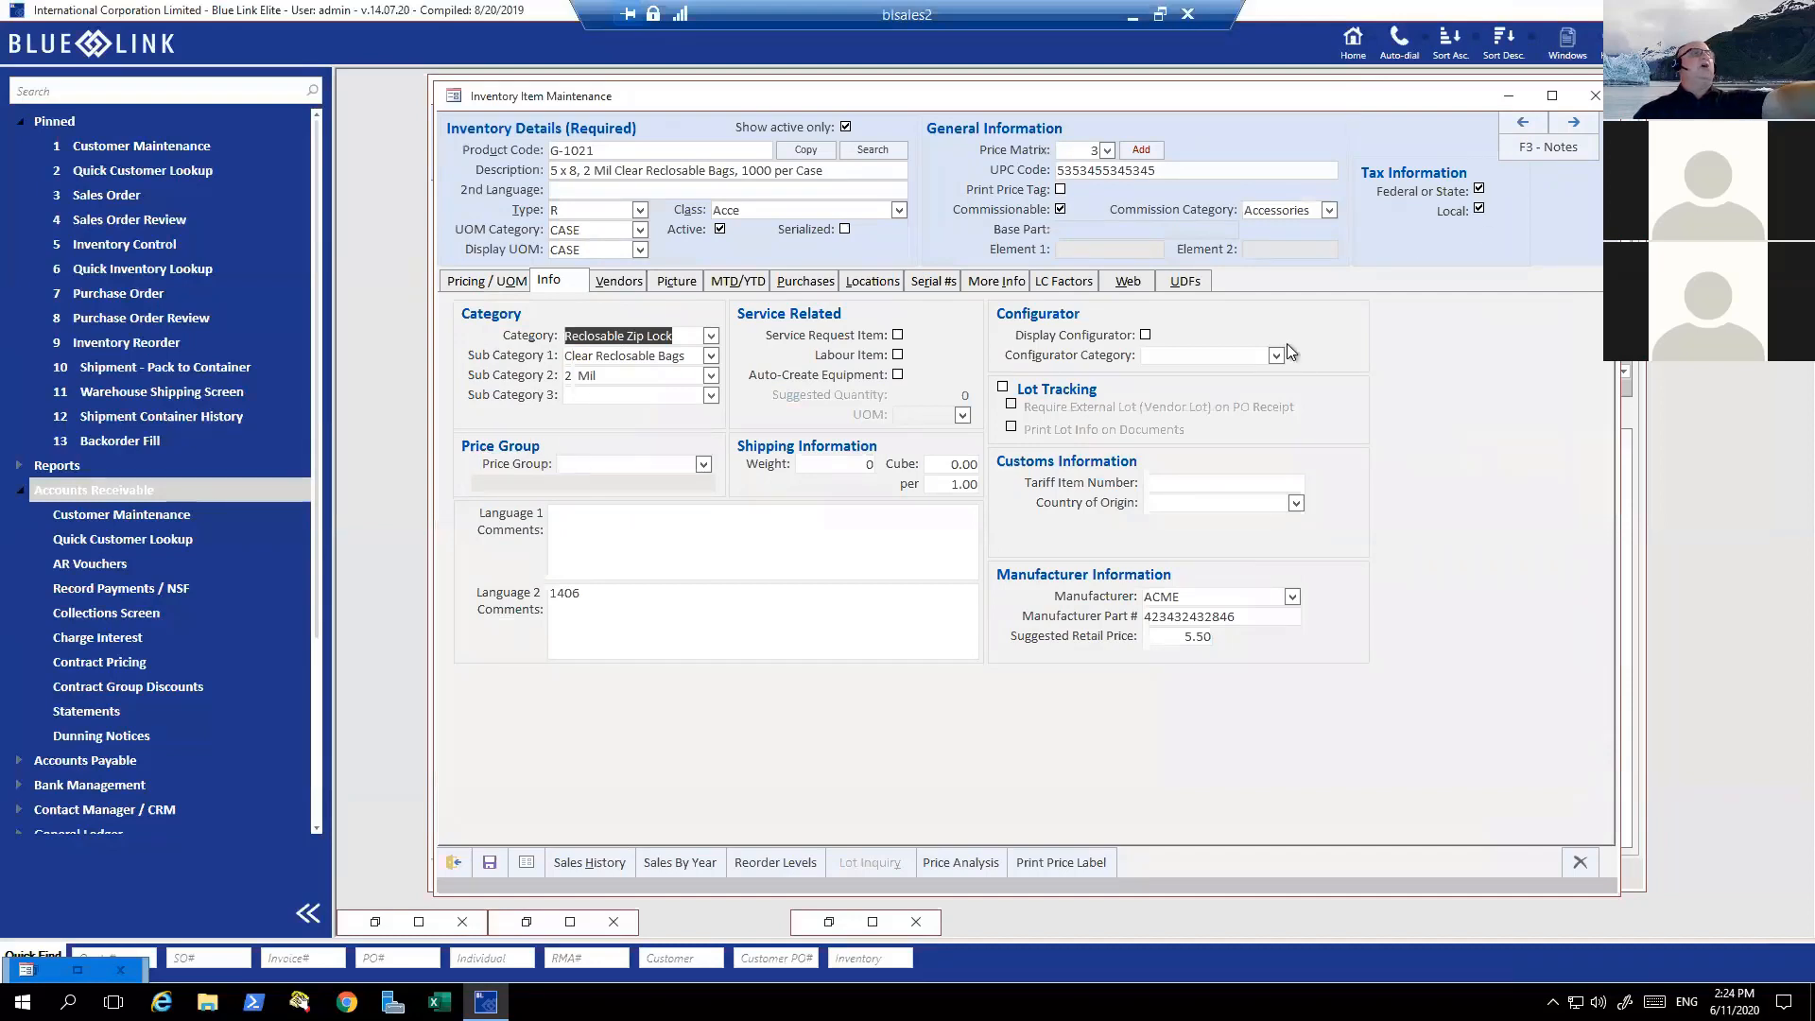
pyautogui.click(1573, 126)
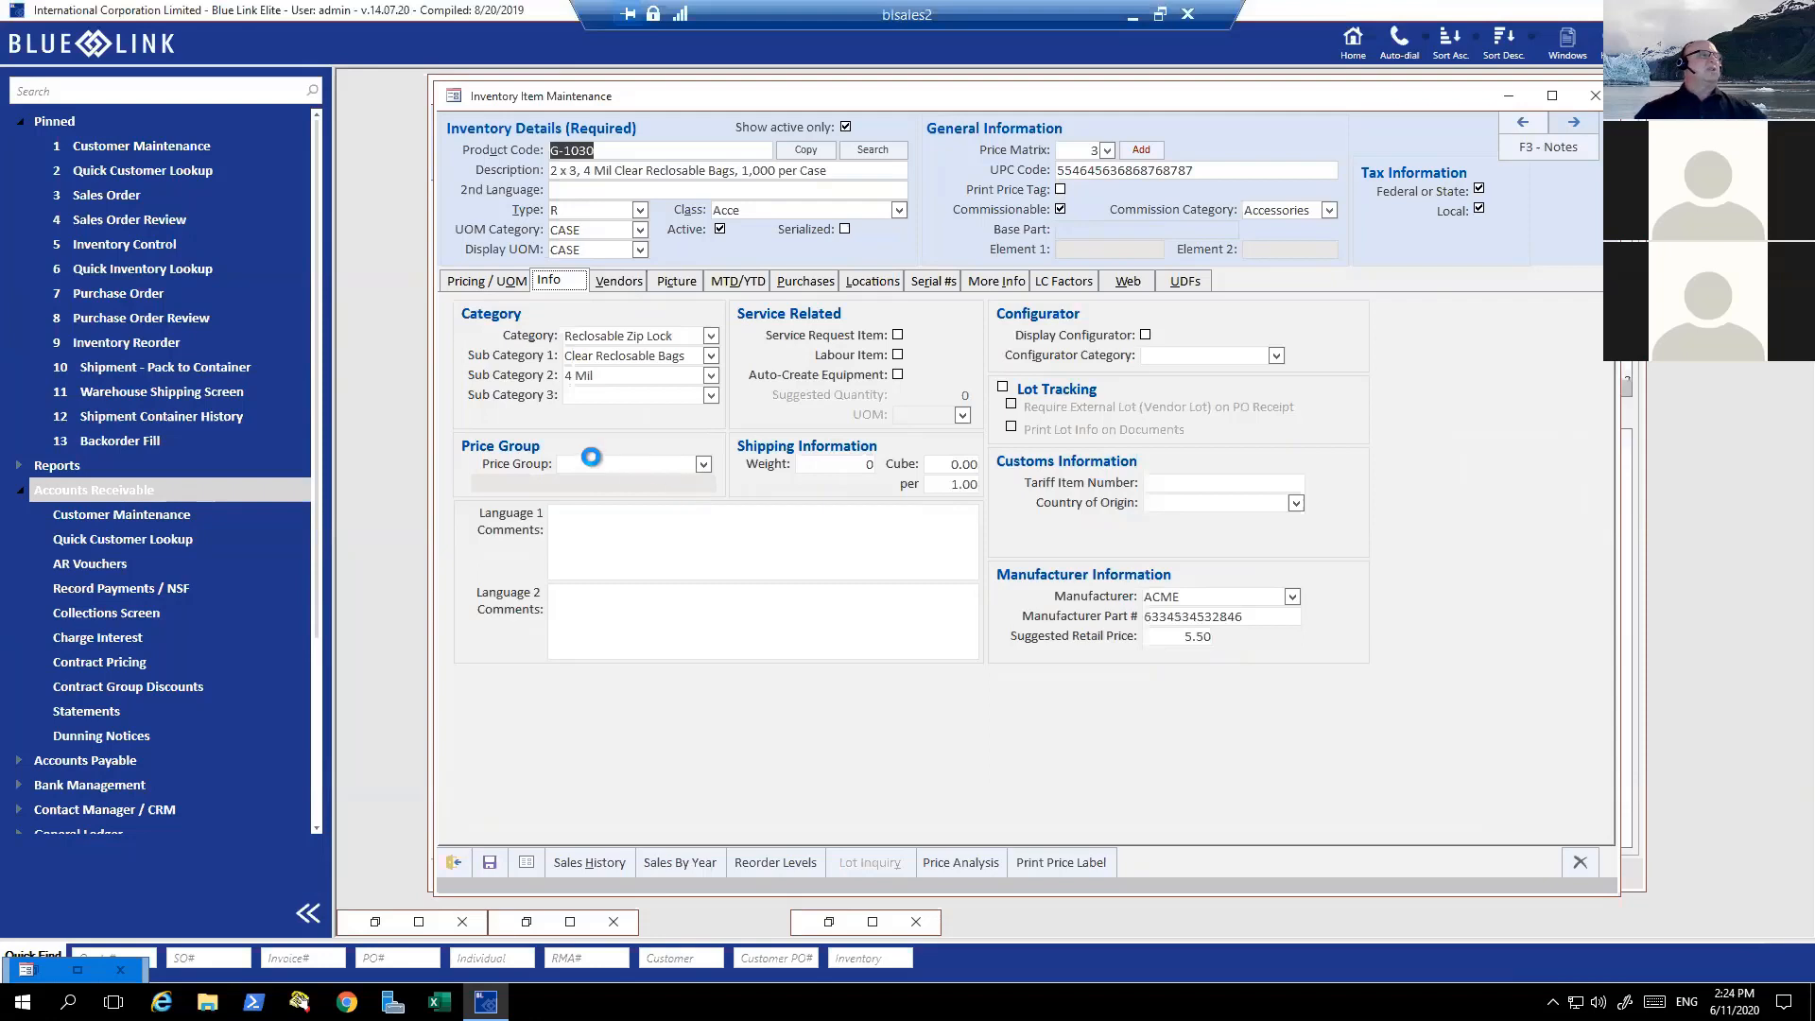
pyautogui.click(703, 464)
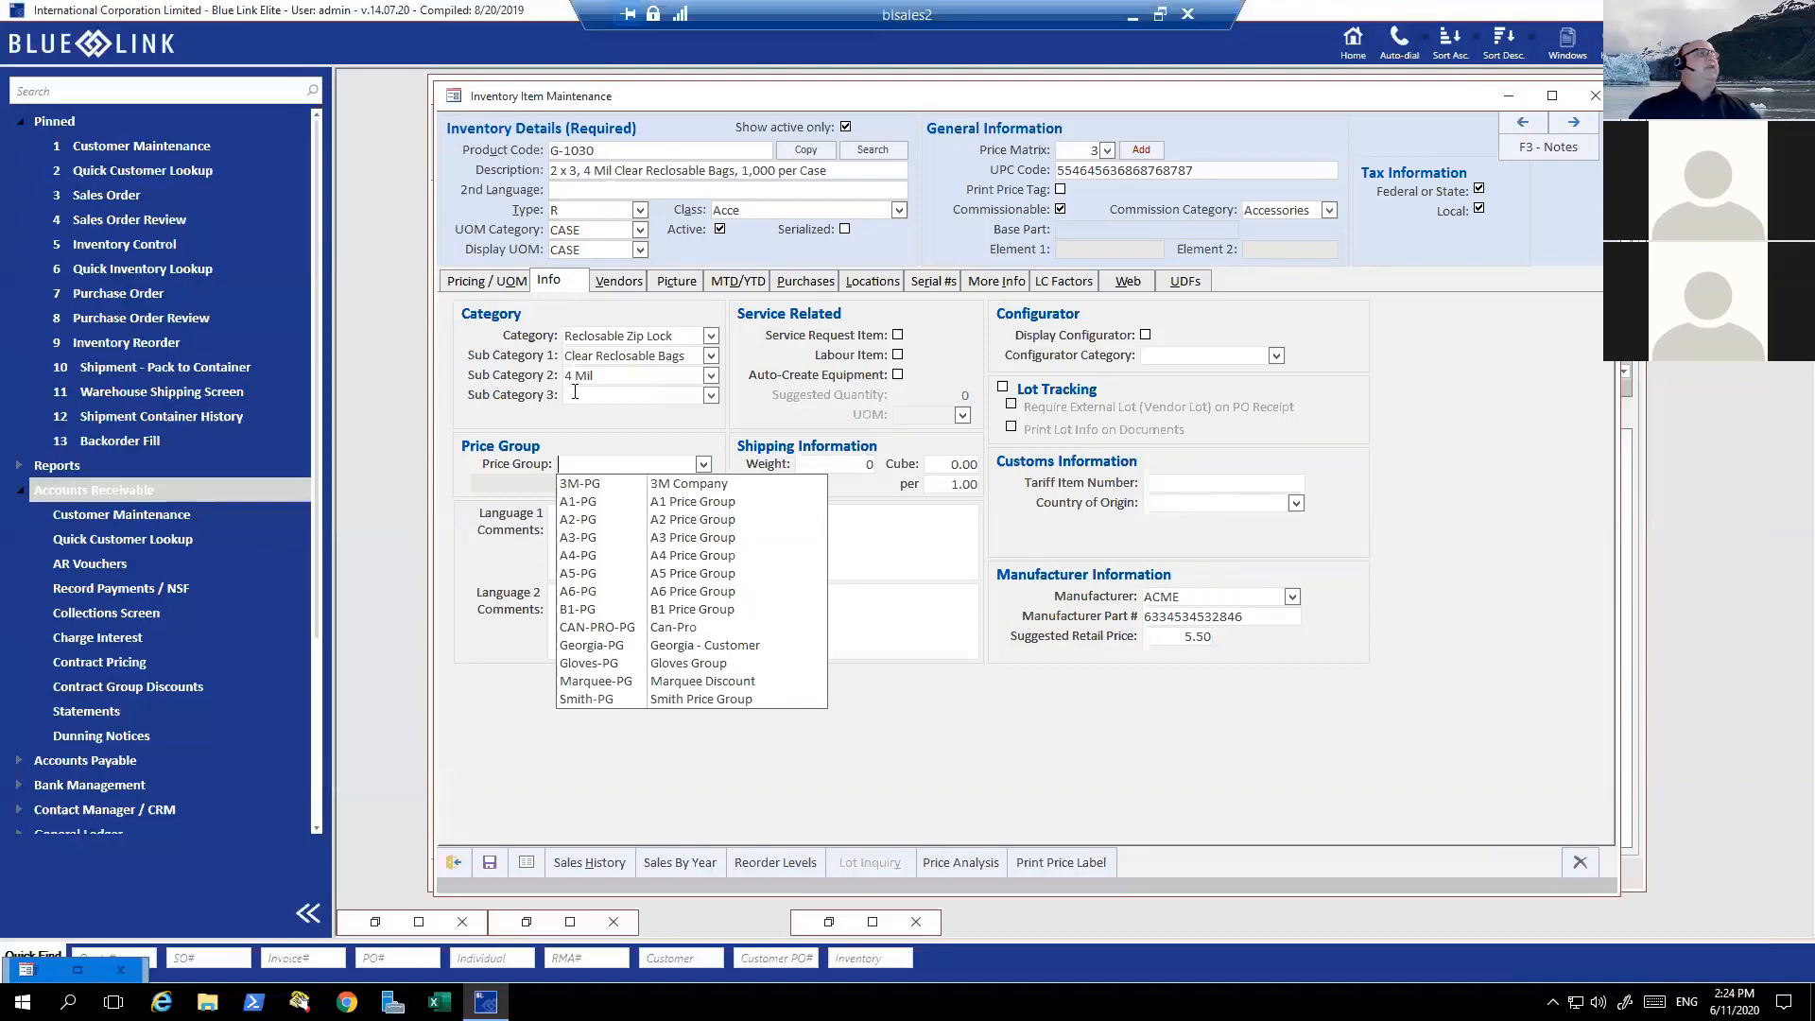
pyautogui.click(572, 501)
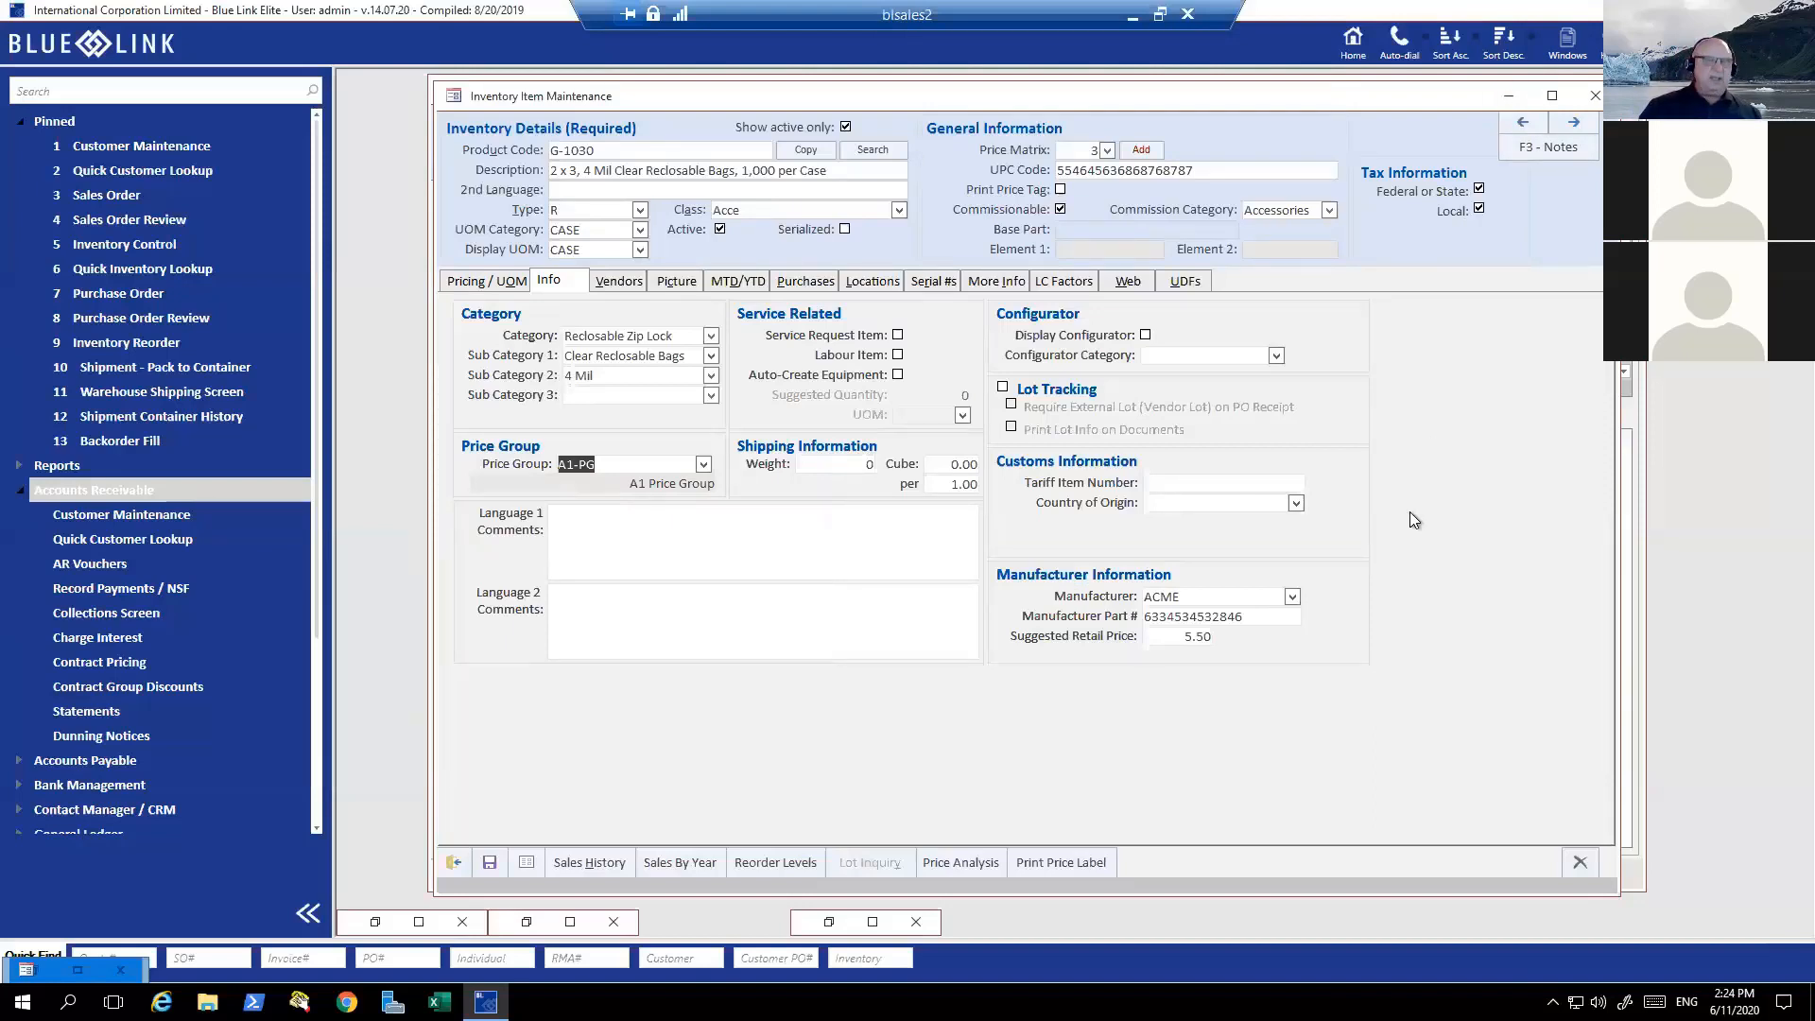
pyautogui.press('Escape')
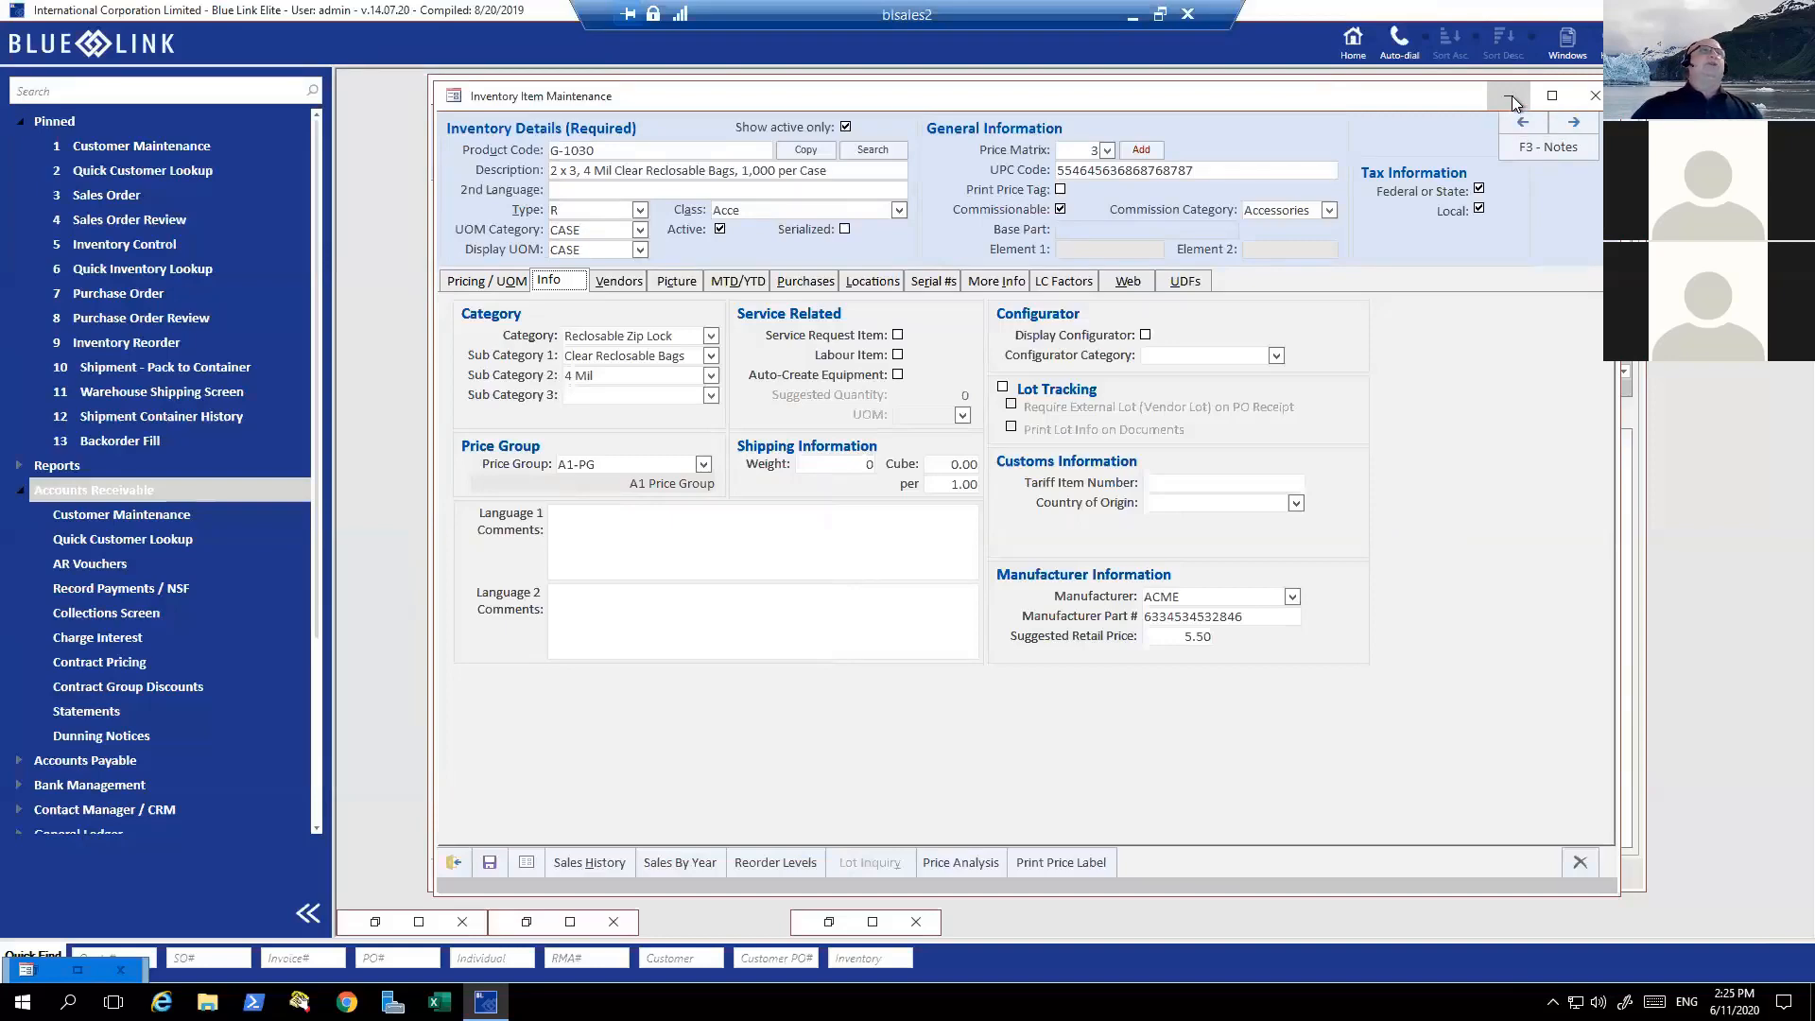
# - Minimize the item maintenance and review the A-List contract's price group discounts, including the Gloves-PG discount
pyautogui.click(1511, 97)
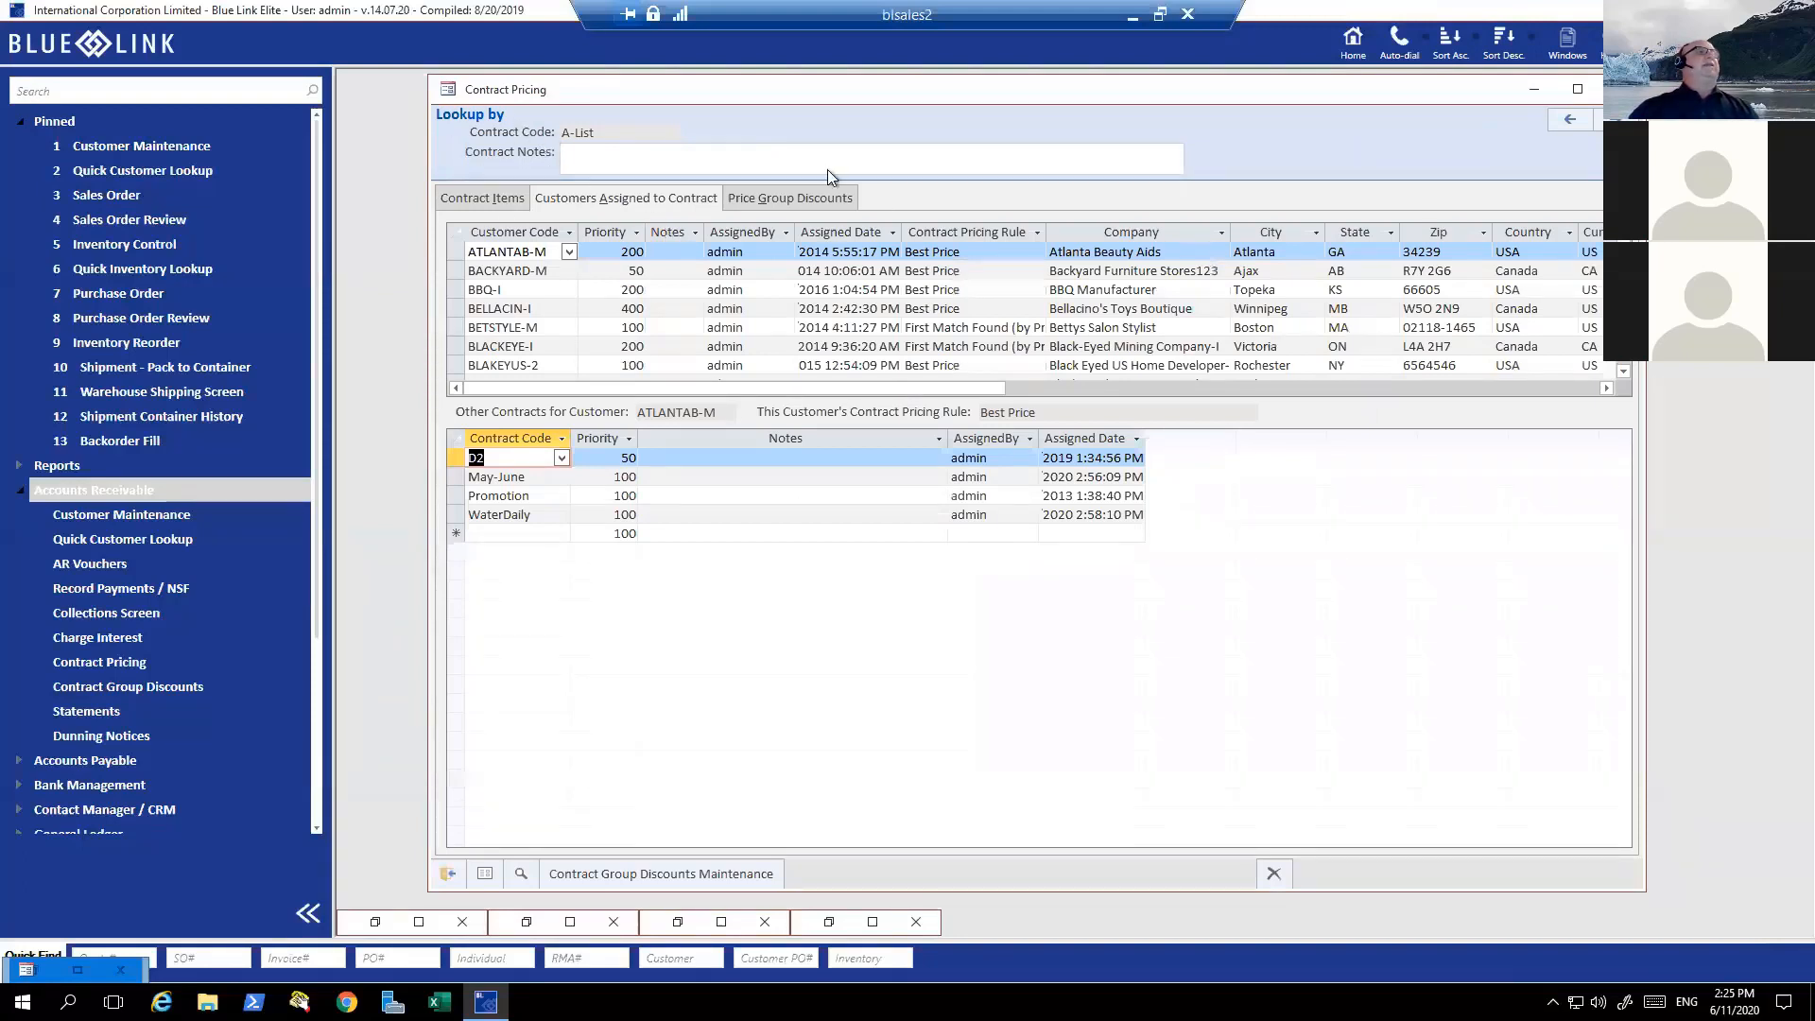
pyautogui.click(775, 202)
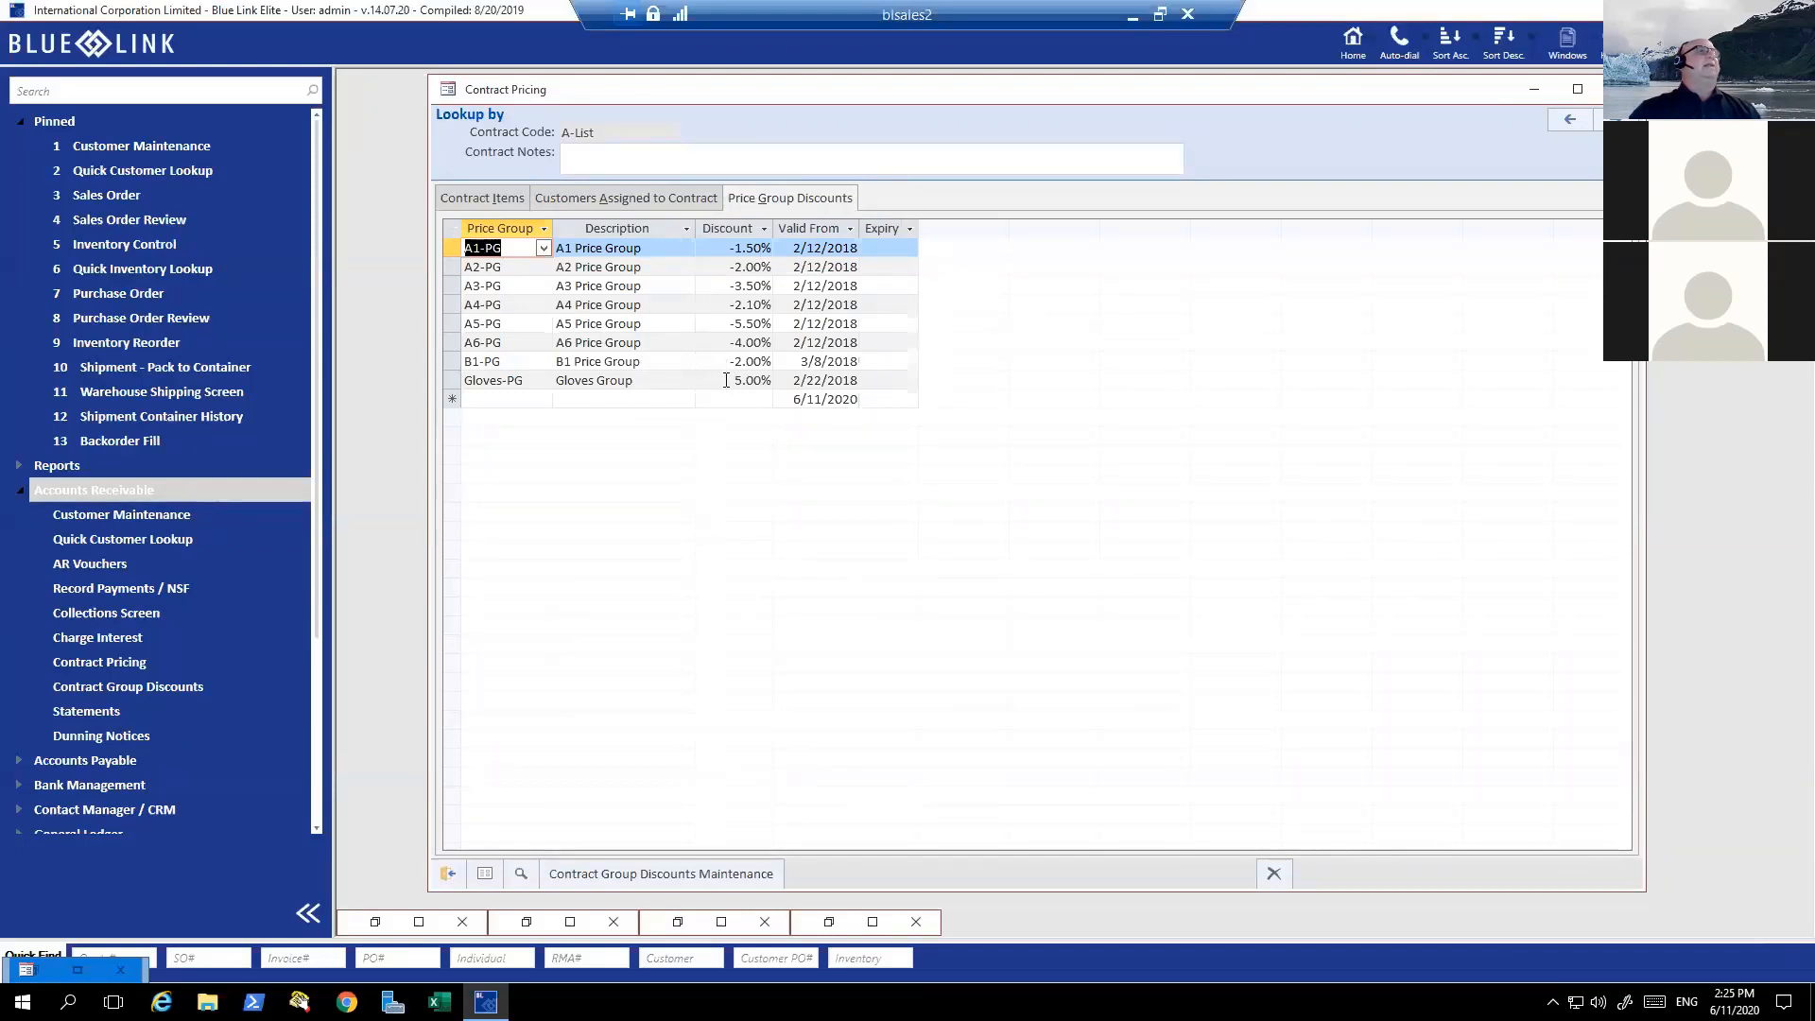
pyautogui.moveTo(726, 380); pyautogui.dragTo(771, 380)
pyautogui.click(756, 398)
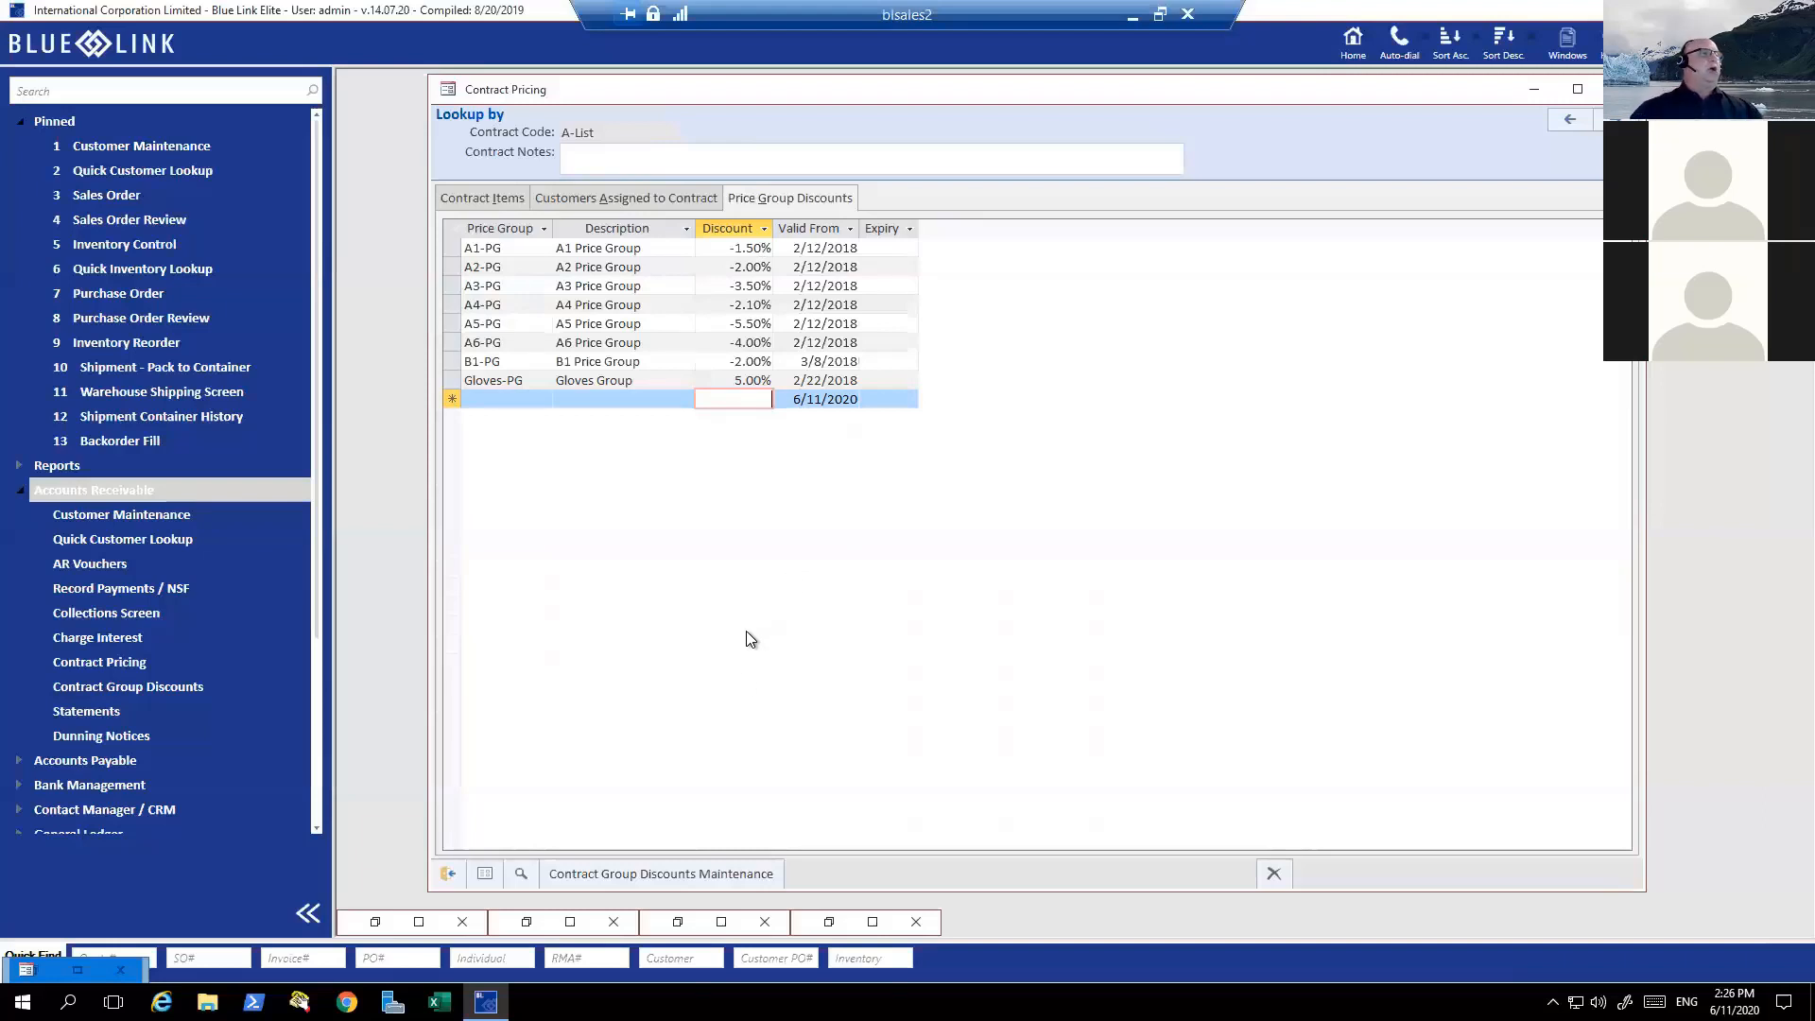
# - Open the batch increase/decrease from the contract group discounts maintenance, and limit the contracts to update to A-List only
pyautogui.click(716, 875)
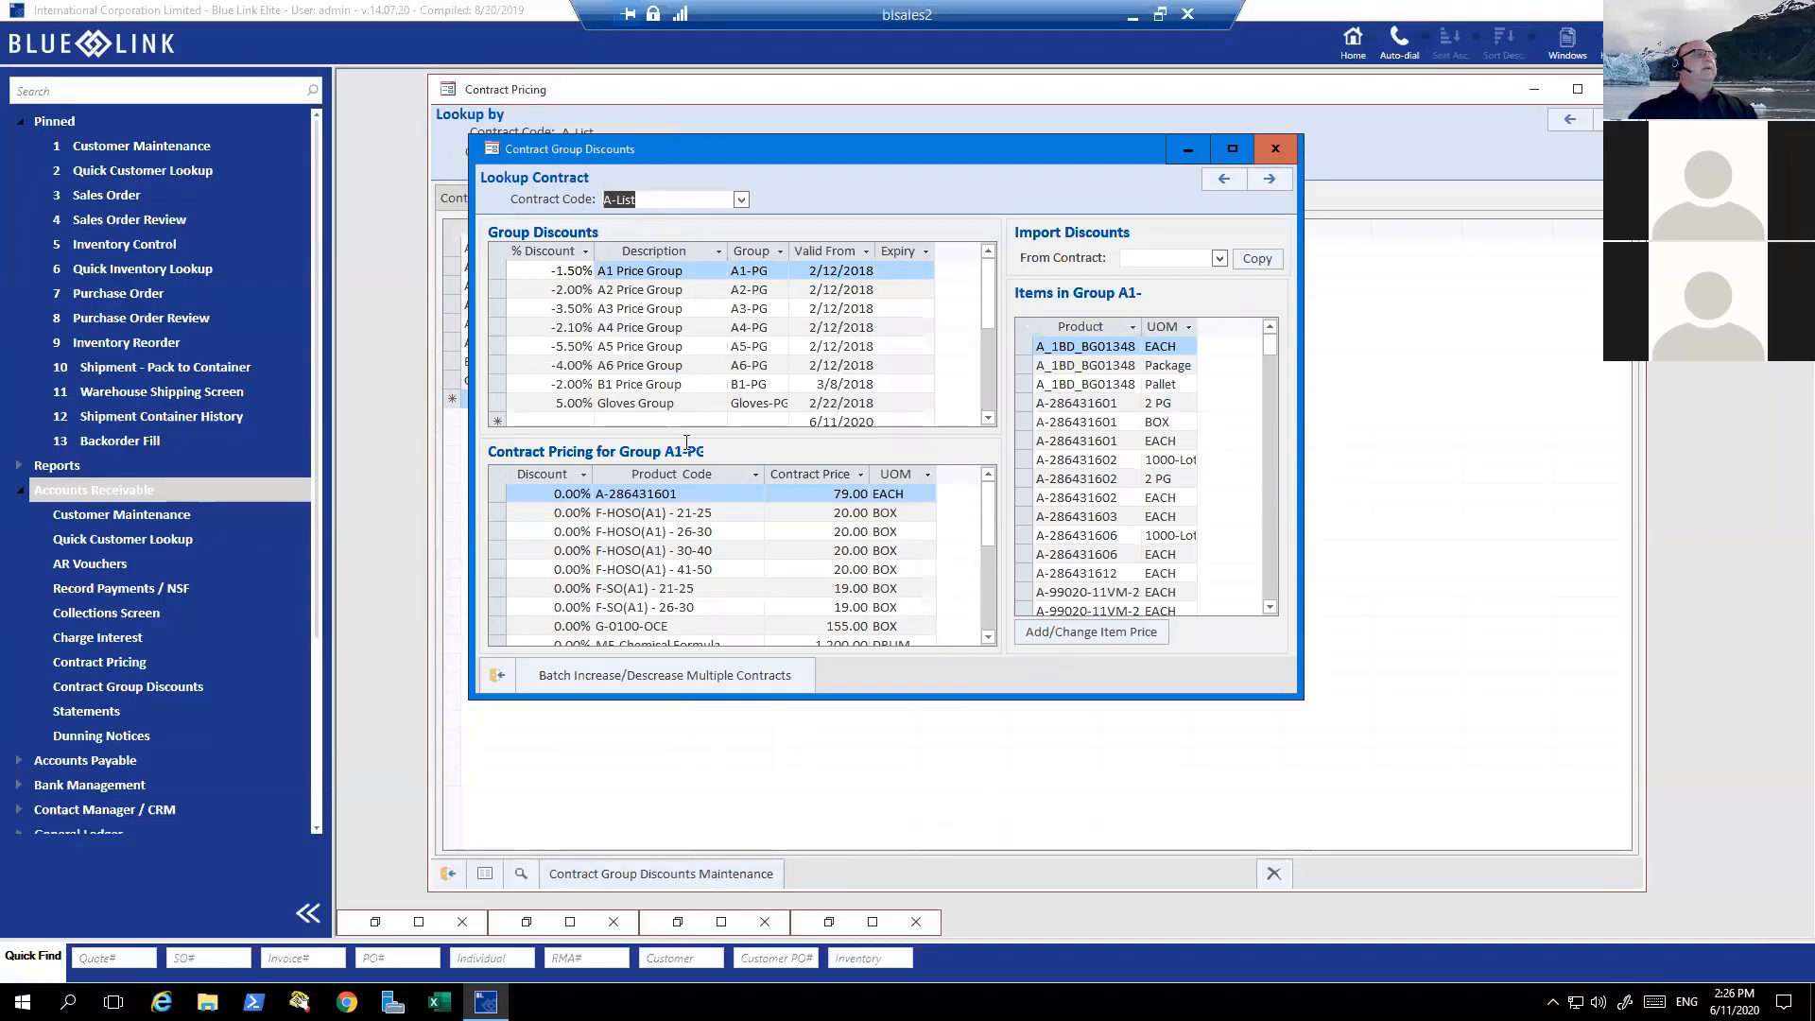
pyautogui.click(700, 673)
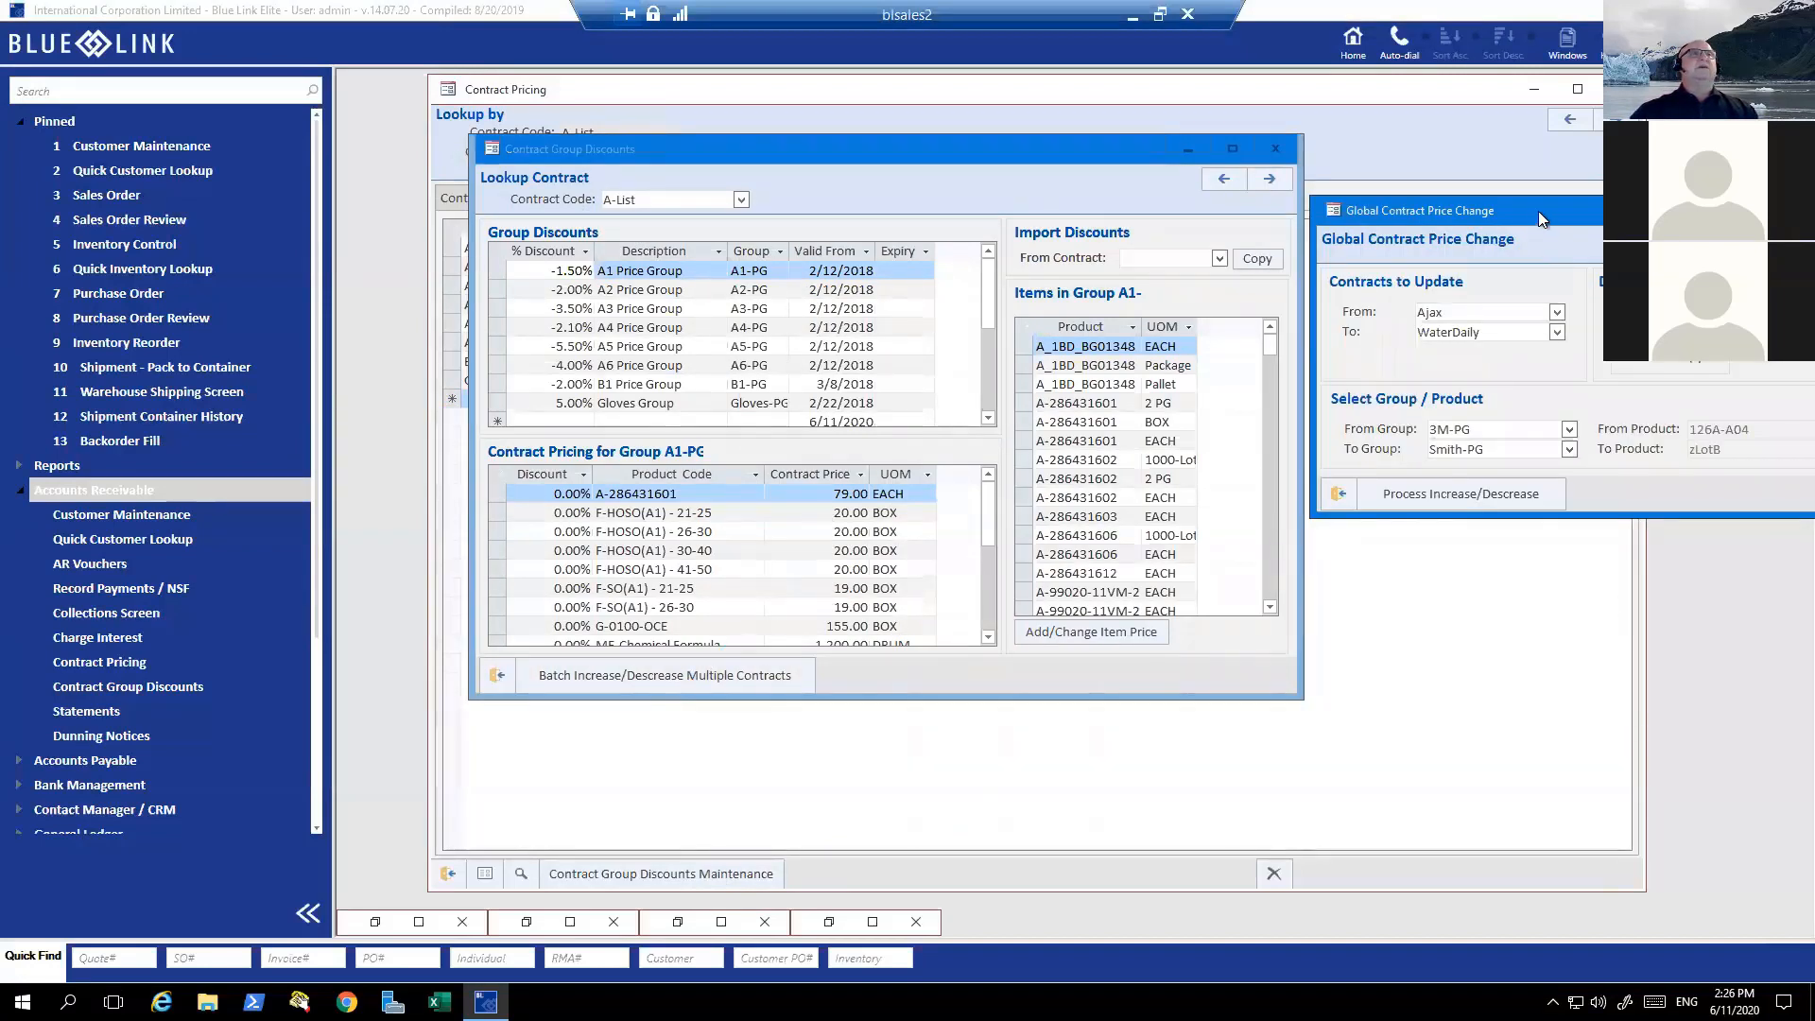
pyautogui.moveTo(1539, 212); pyautogui.dragTo(1141, 216)
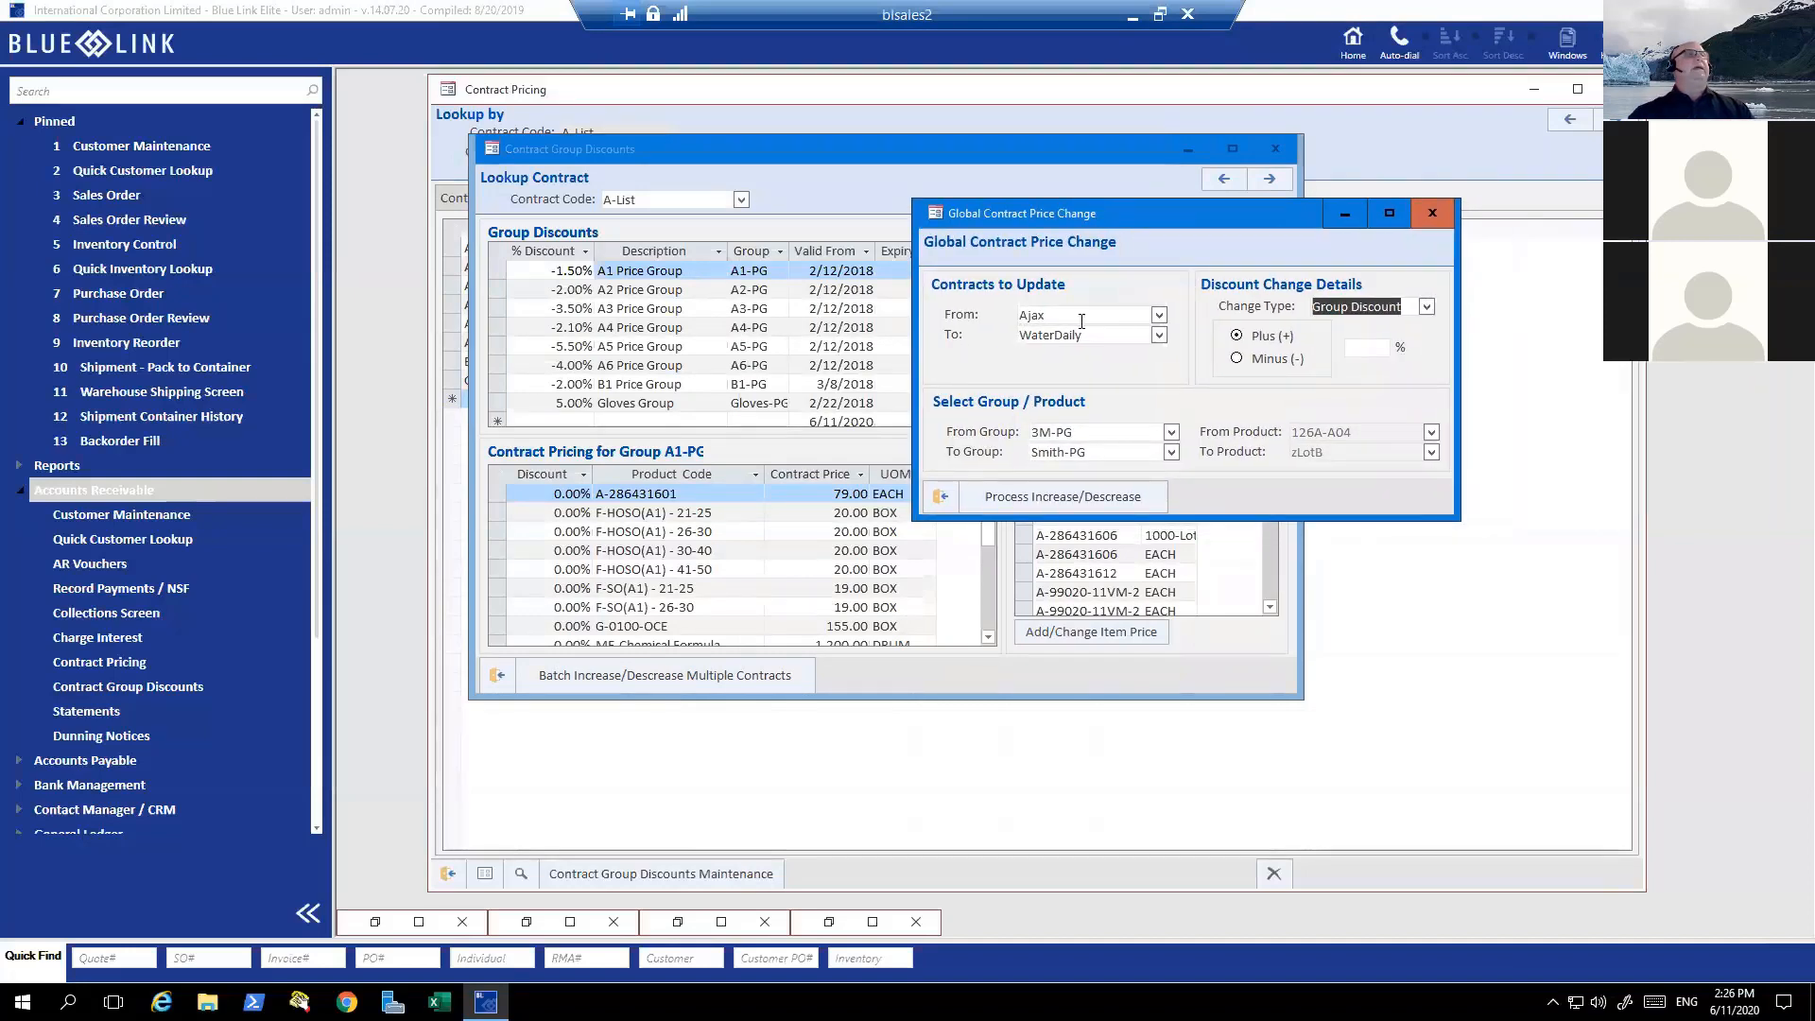
pyautogui.click(1159, 314)
pyautogui.click(1118, 353)
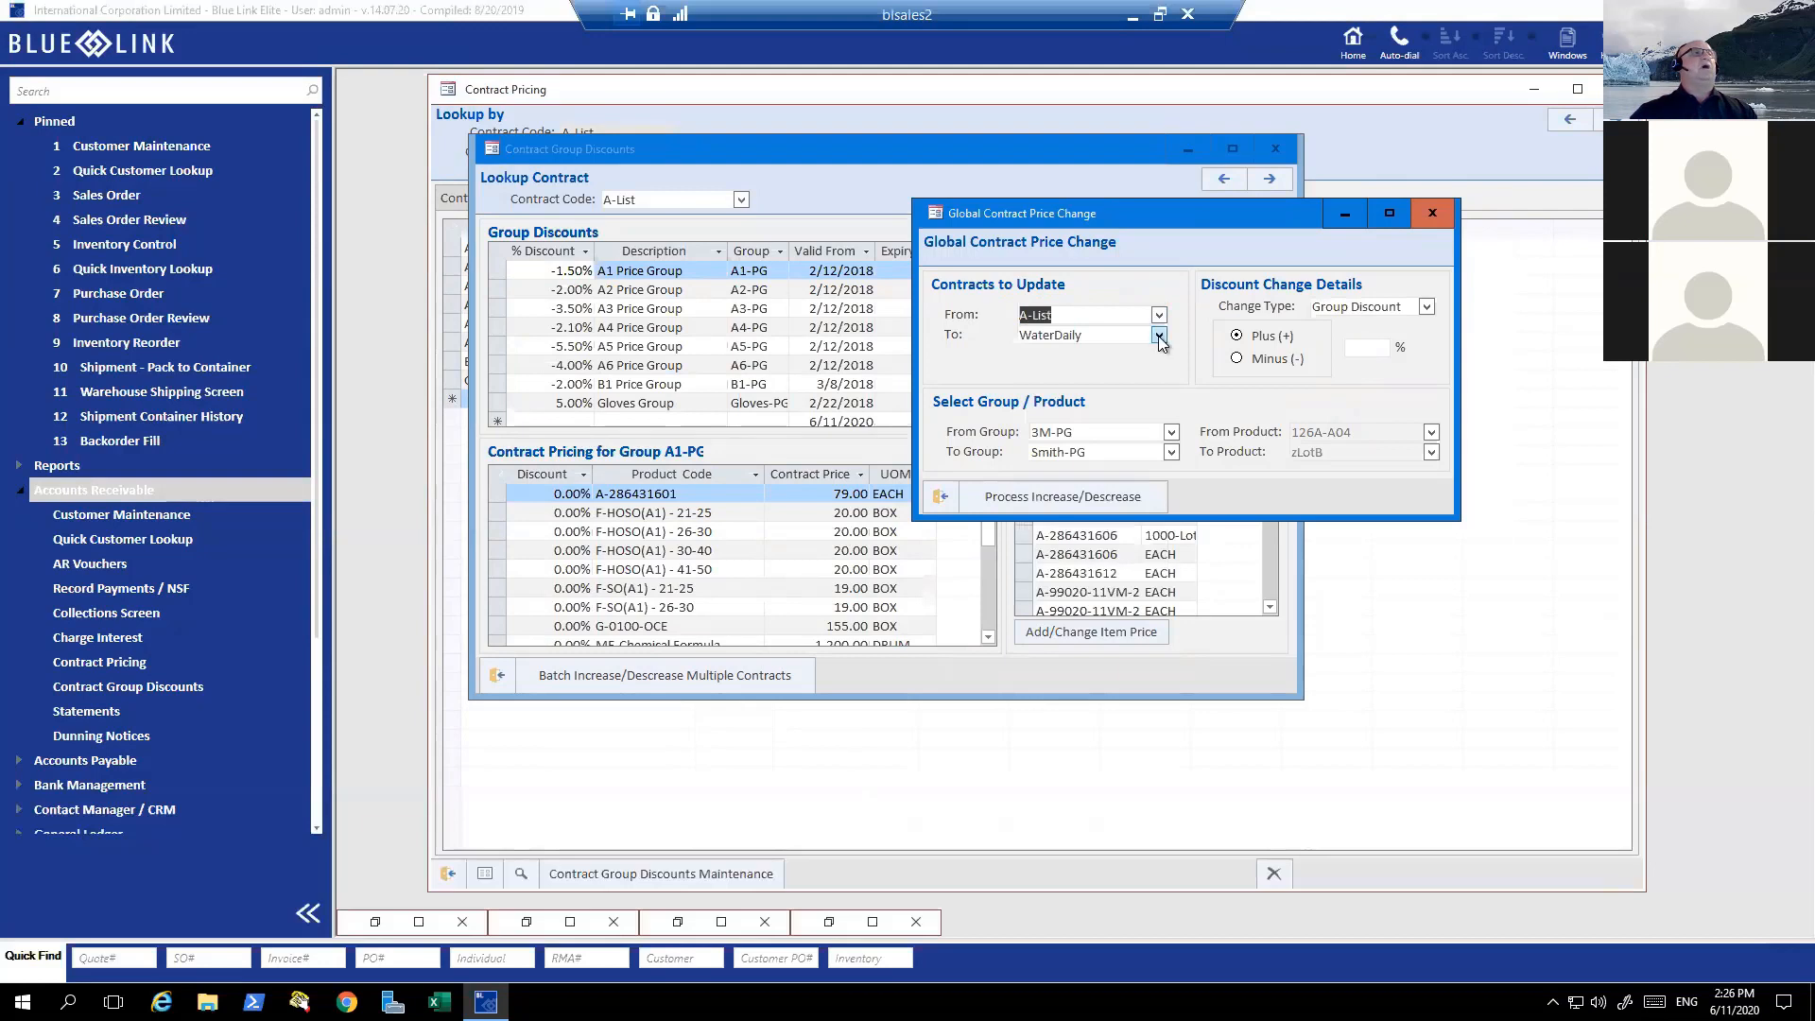
pyautogui.click(1159, 335)
pyautogui.scroll(4, 1111, 378)
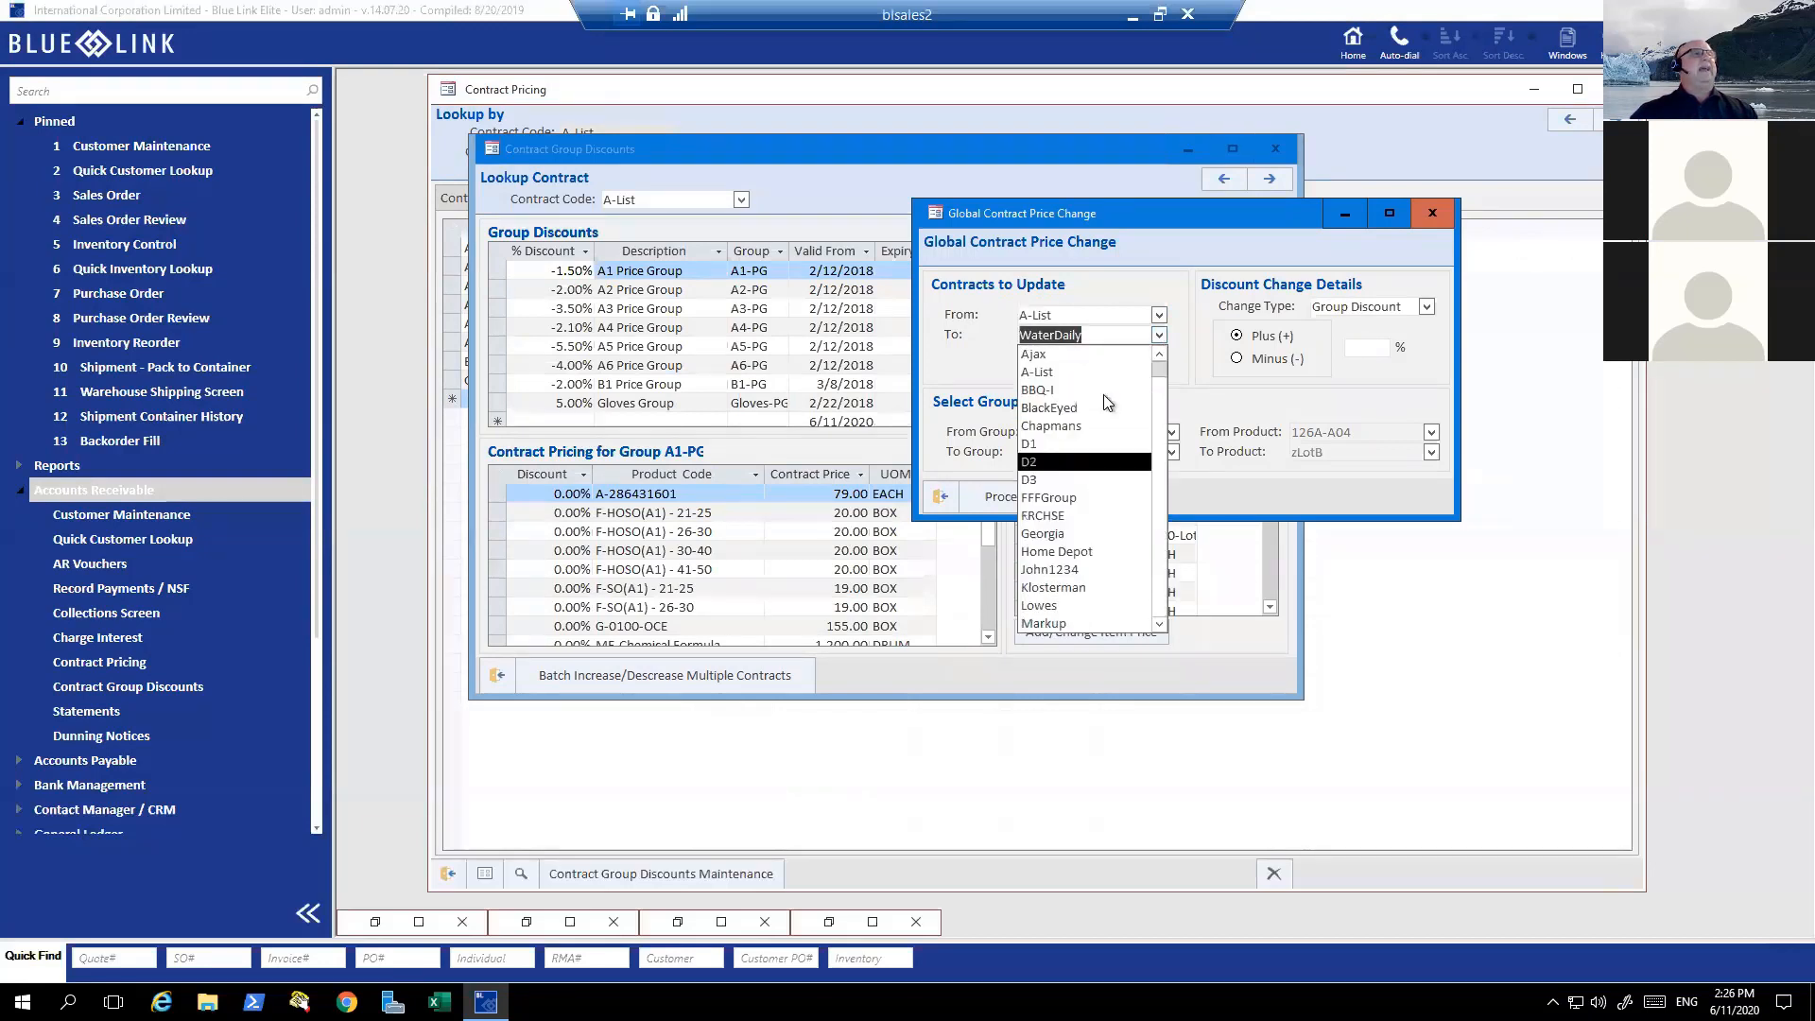
pyautogui.click(1098, 374)
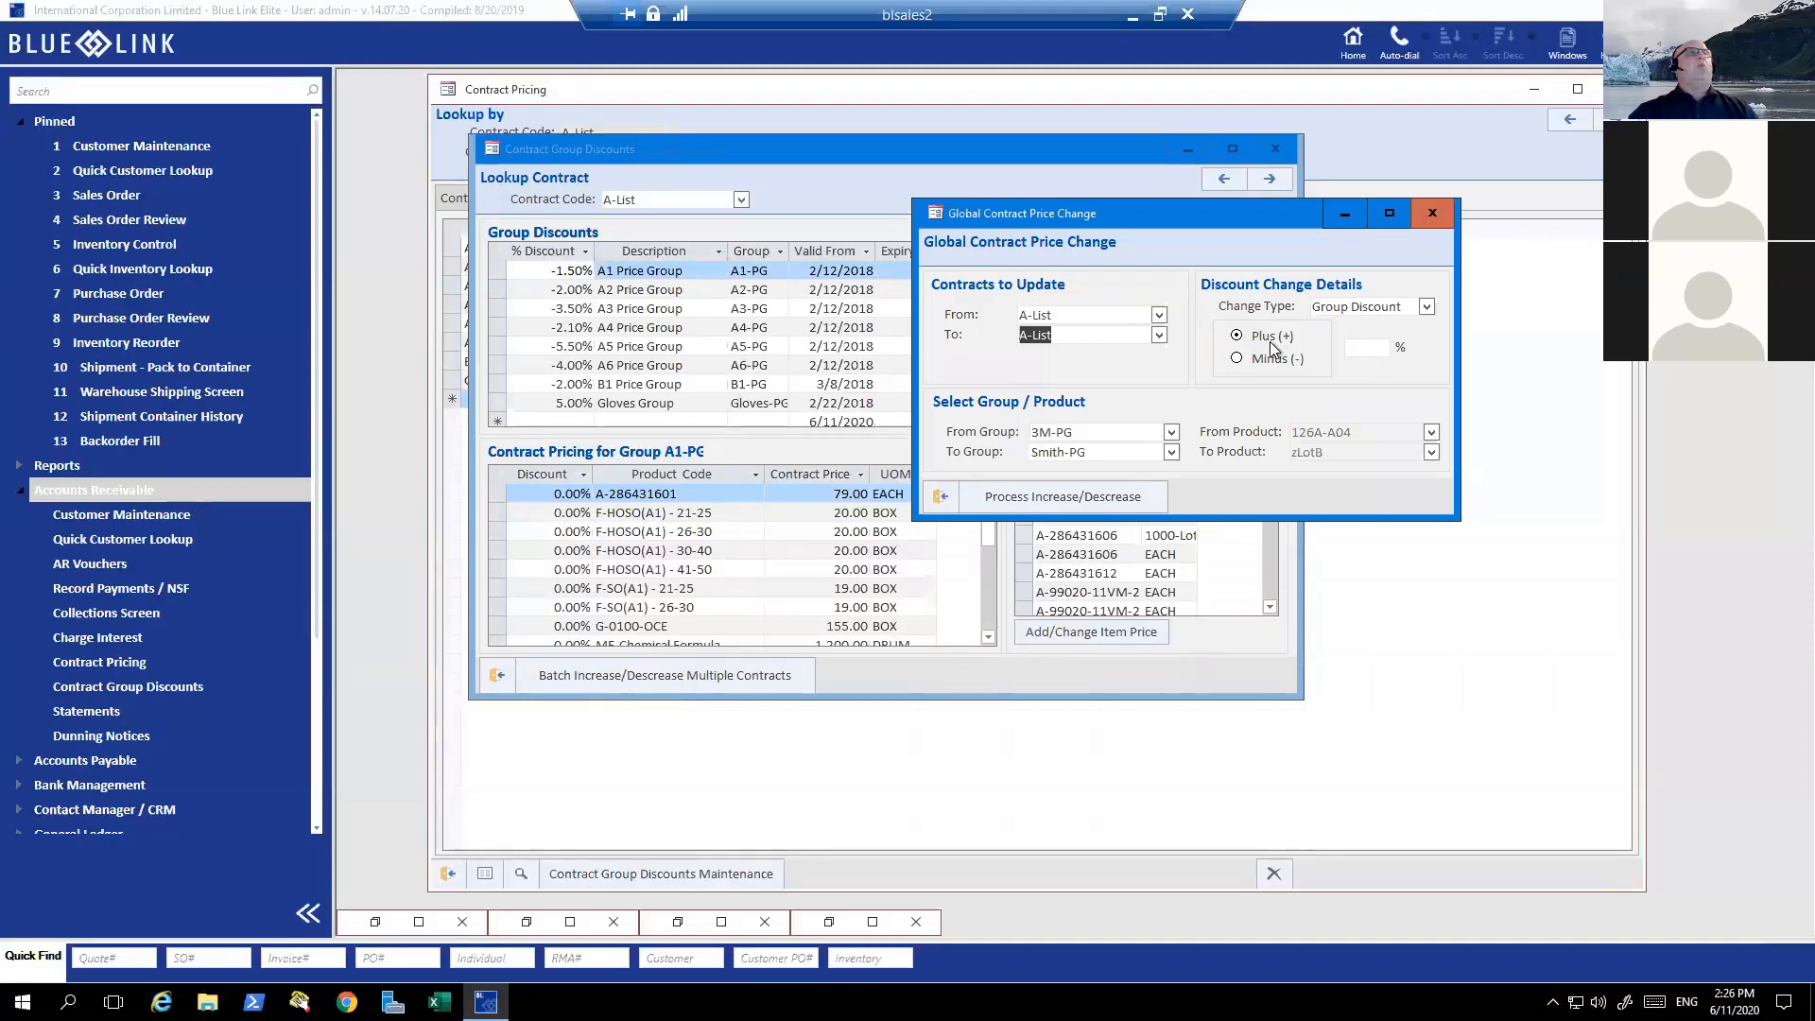
# - Increase all A-List group discounts from 3M-PG to Smith-PG by 0.5%, and confirm the change
pyautogui.click(1378, 350)
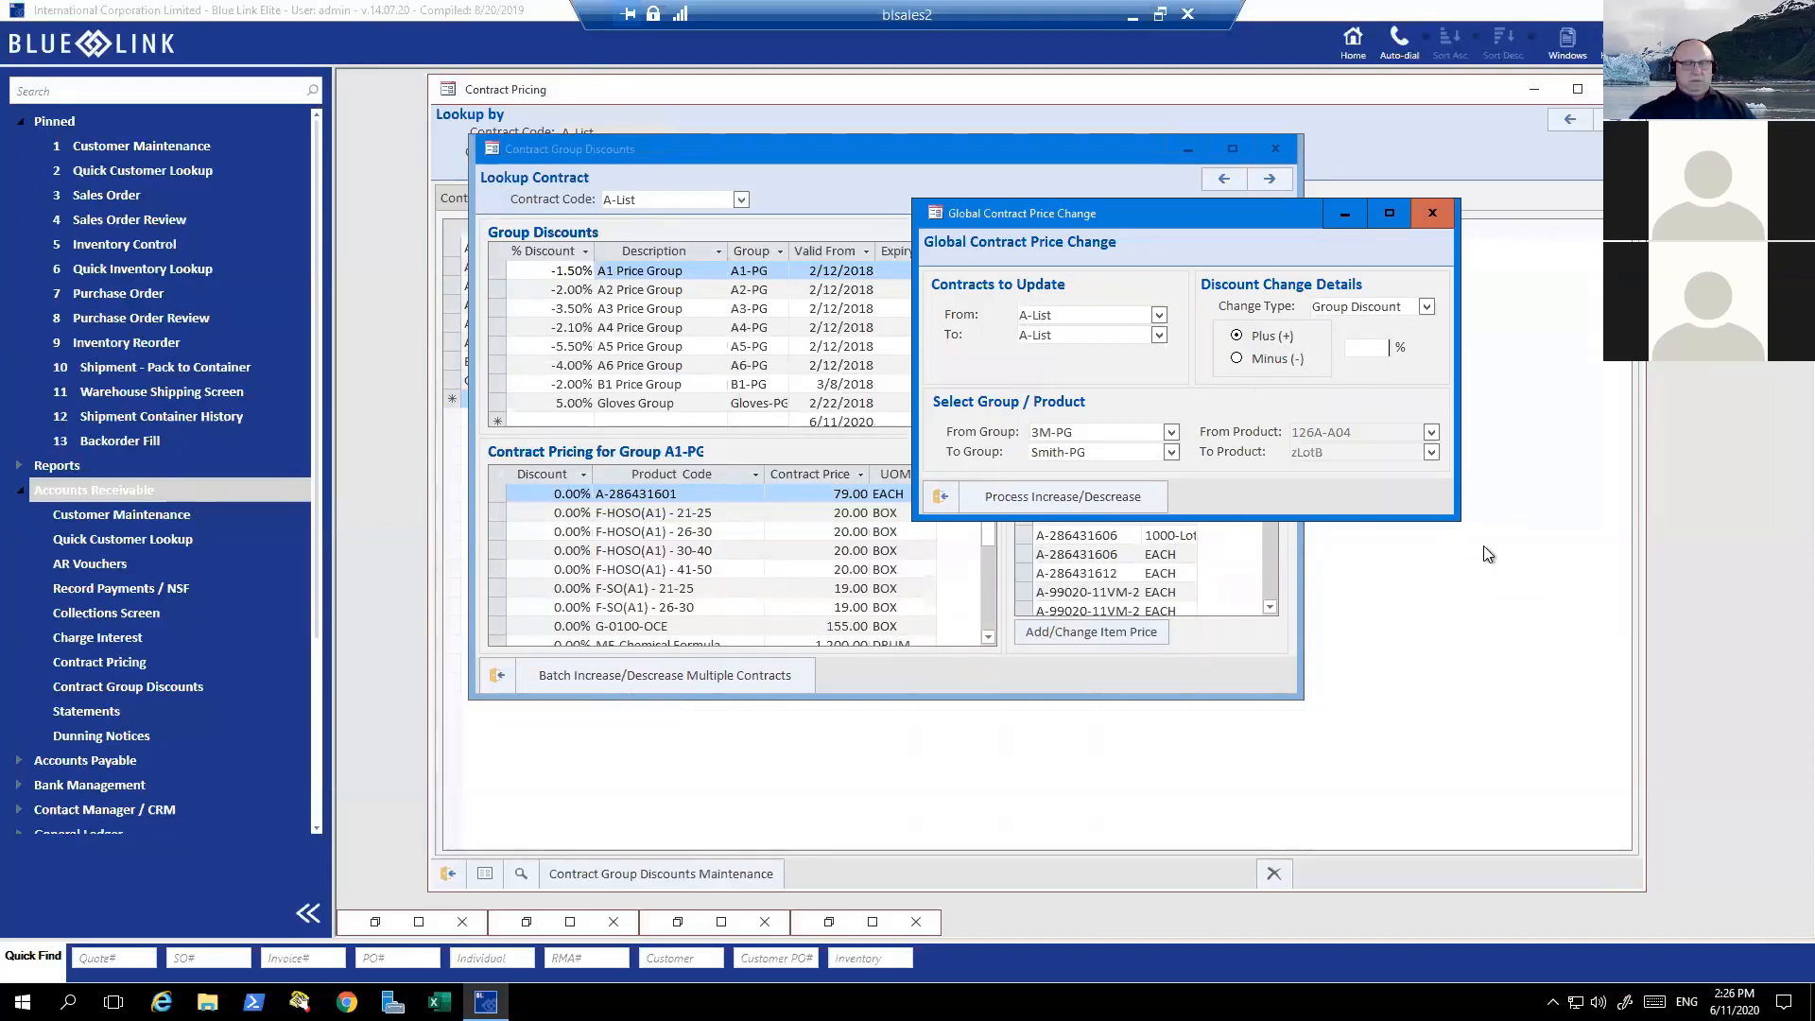
pyautogui.write('.5')
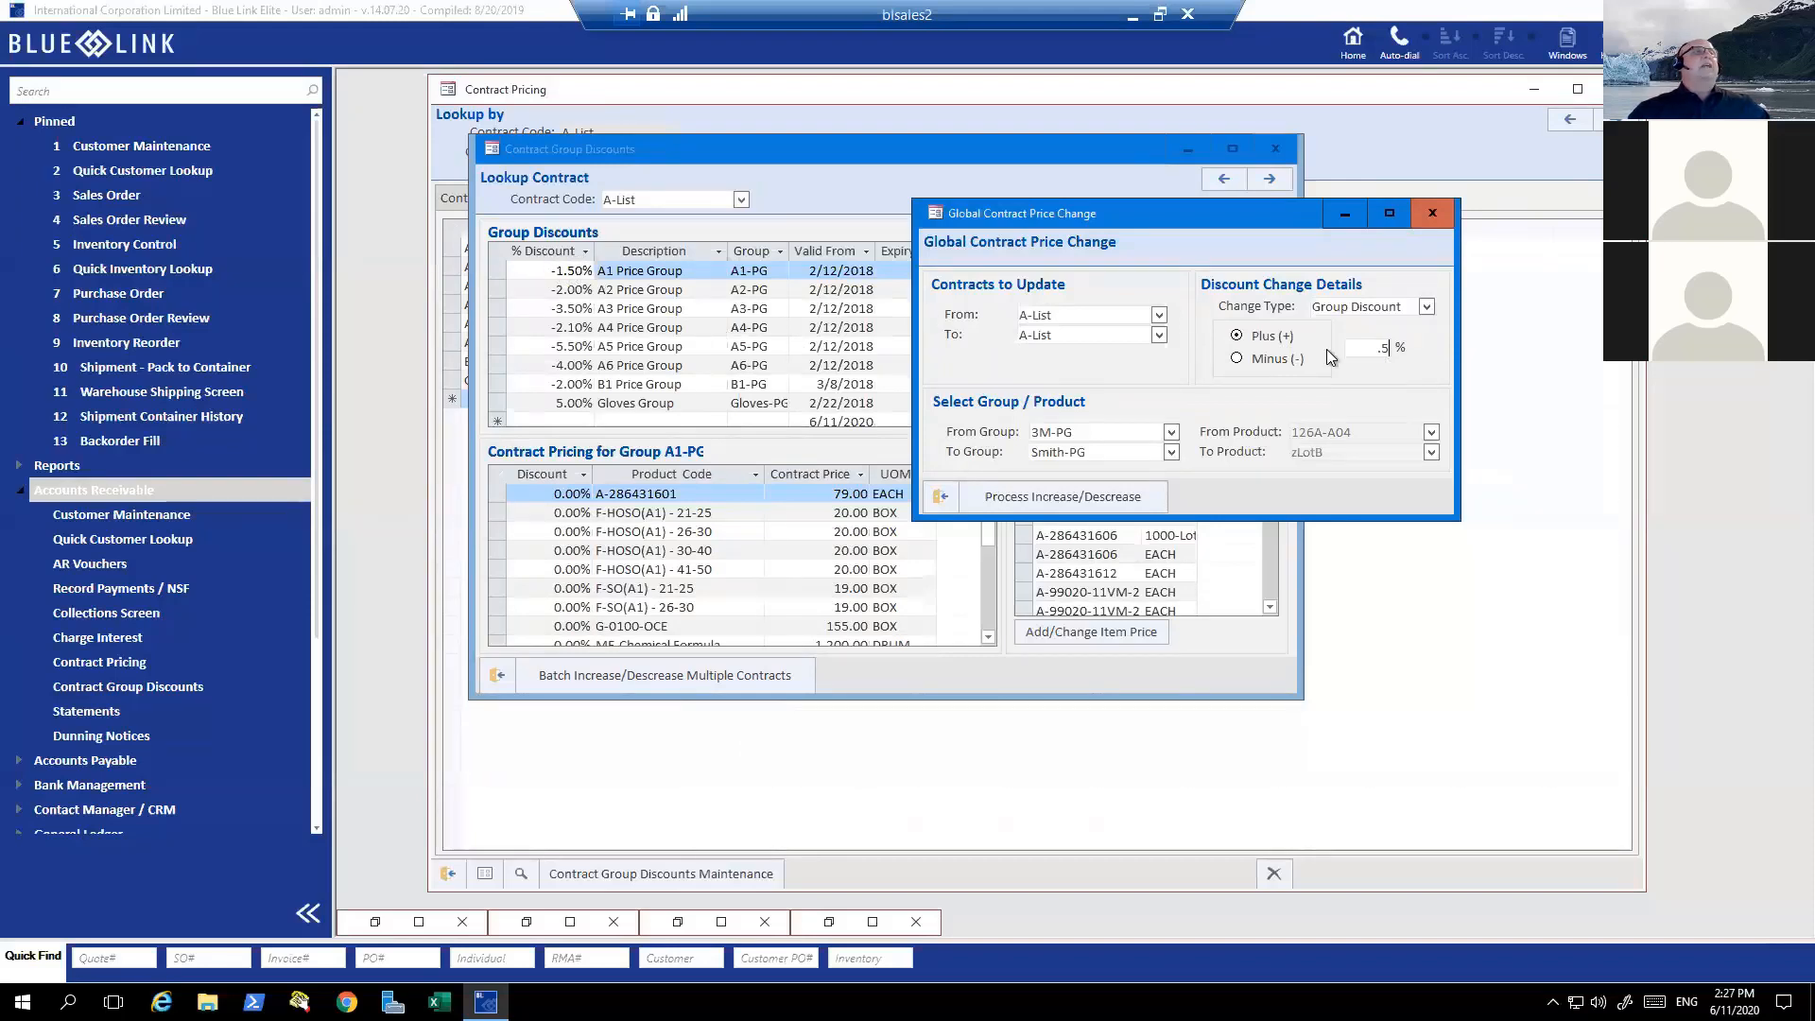
pyautogui.click(1076, 497)
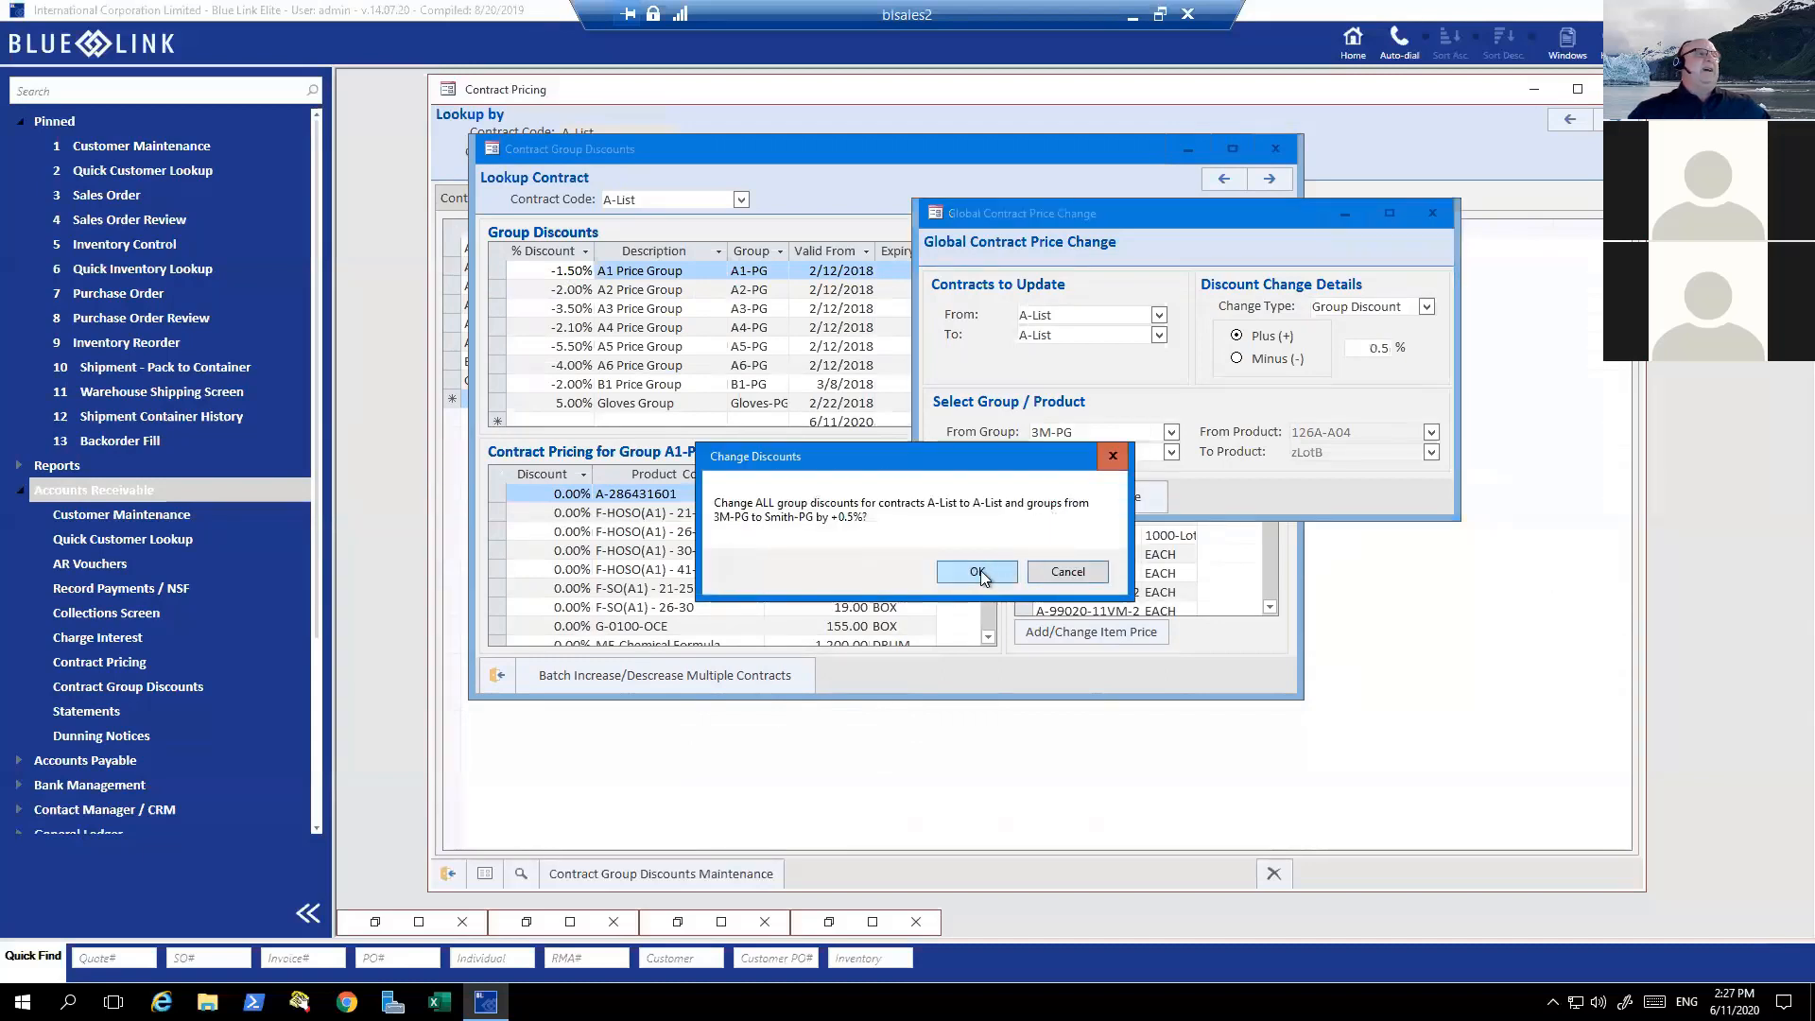
pyautogui.click(978, 573)
pyautogui.click(958, 571)
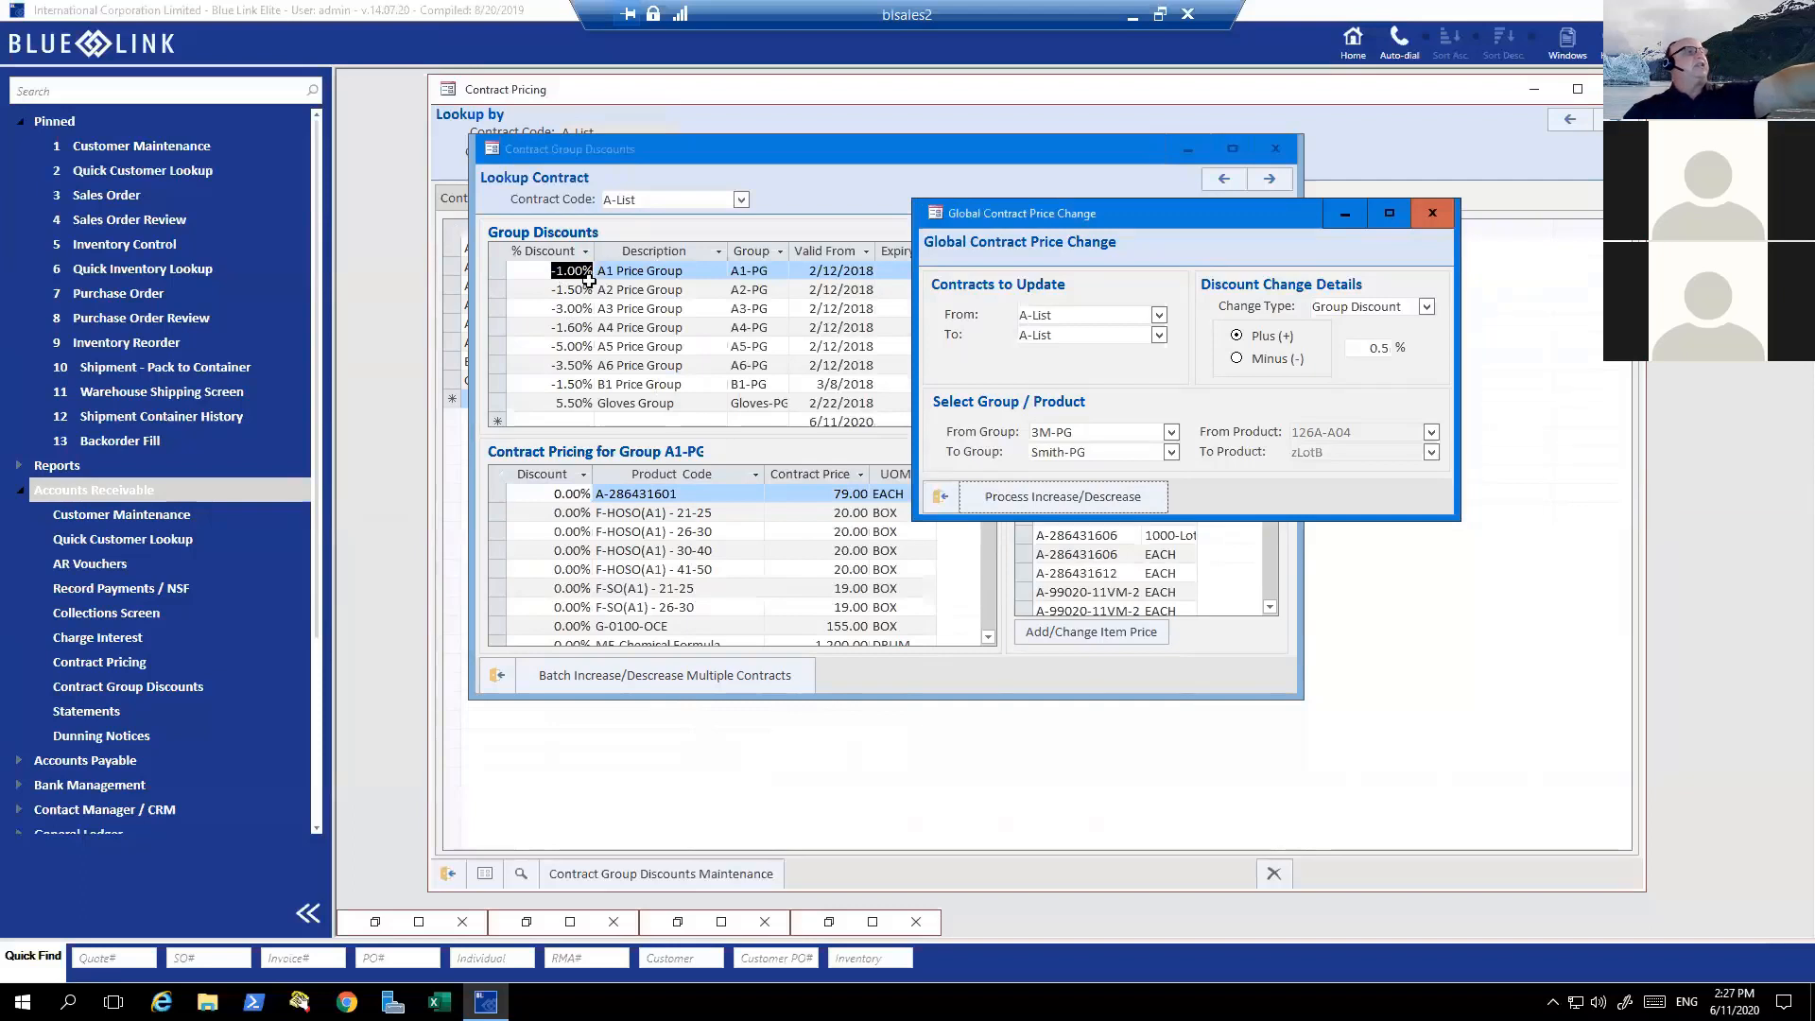
# - Decrease all A-List group discounts from 3M-PG to Smith-PG by 2%, and confirm the change
pyautogui.click(1236, 360)
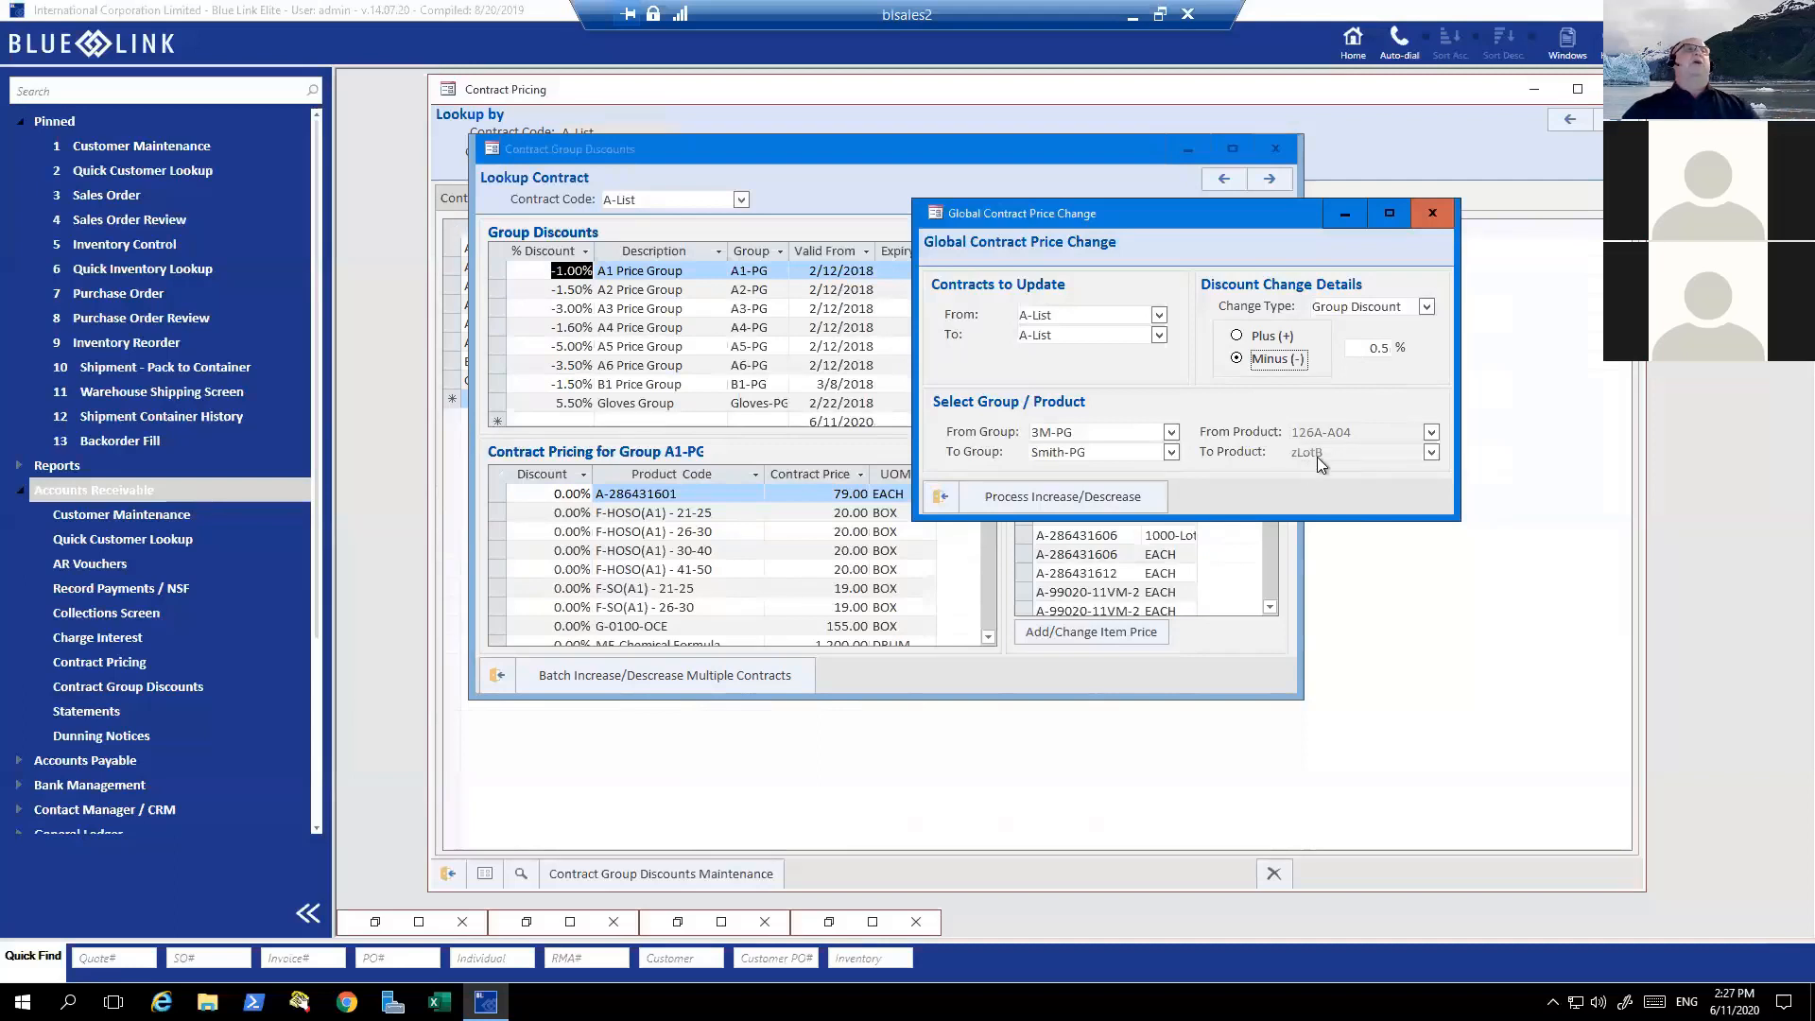
pyautogui.moveTo(1372, 348); pyautogui.dragTo(1400, 348)
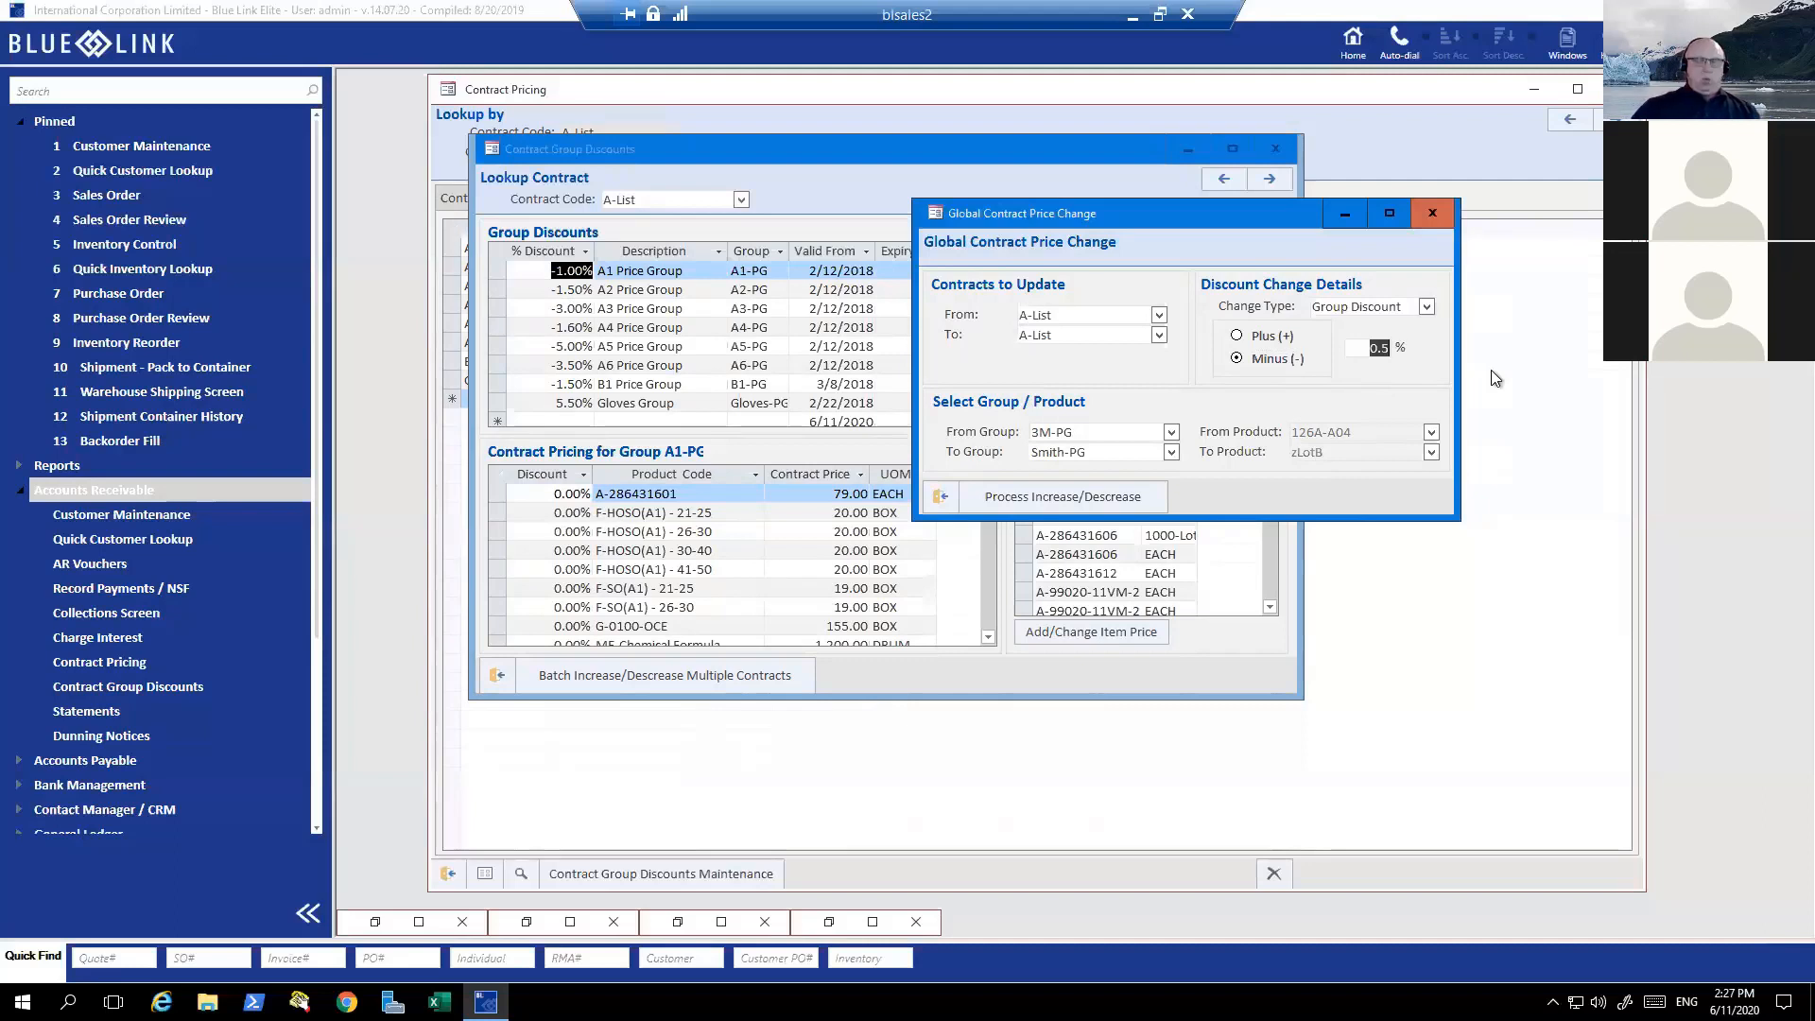
pyautogui.write('2')
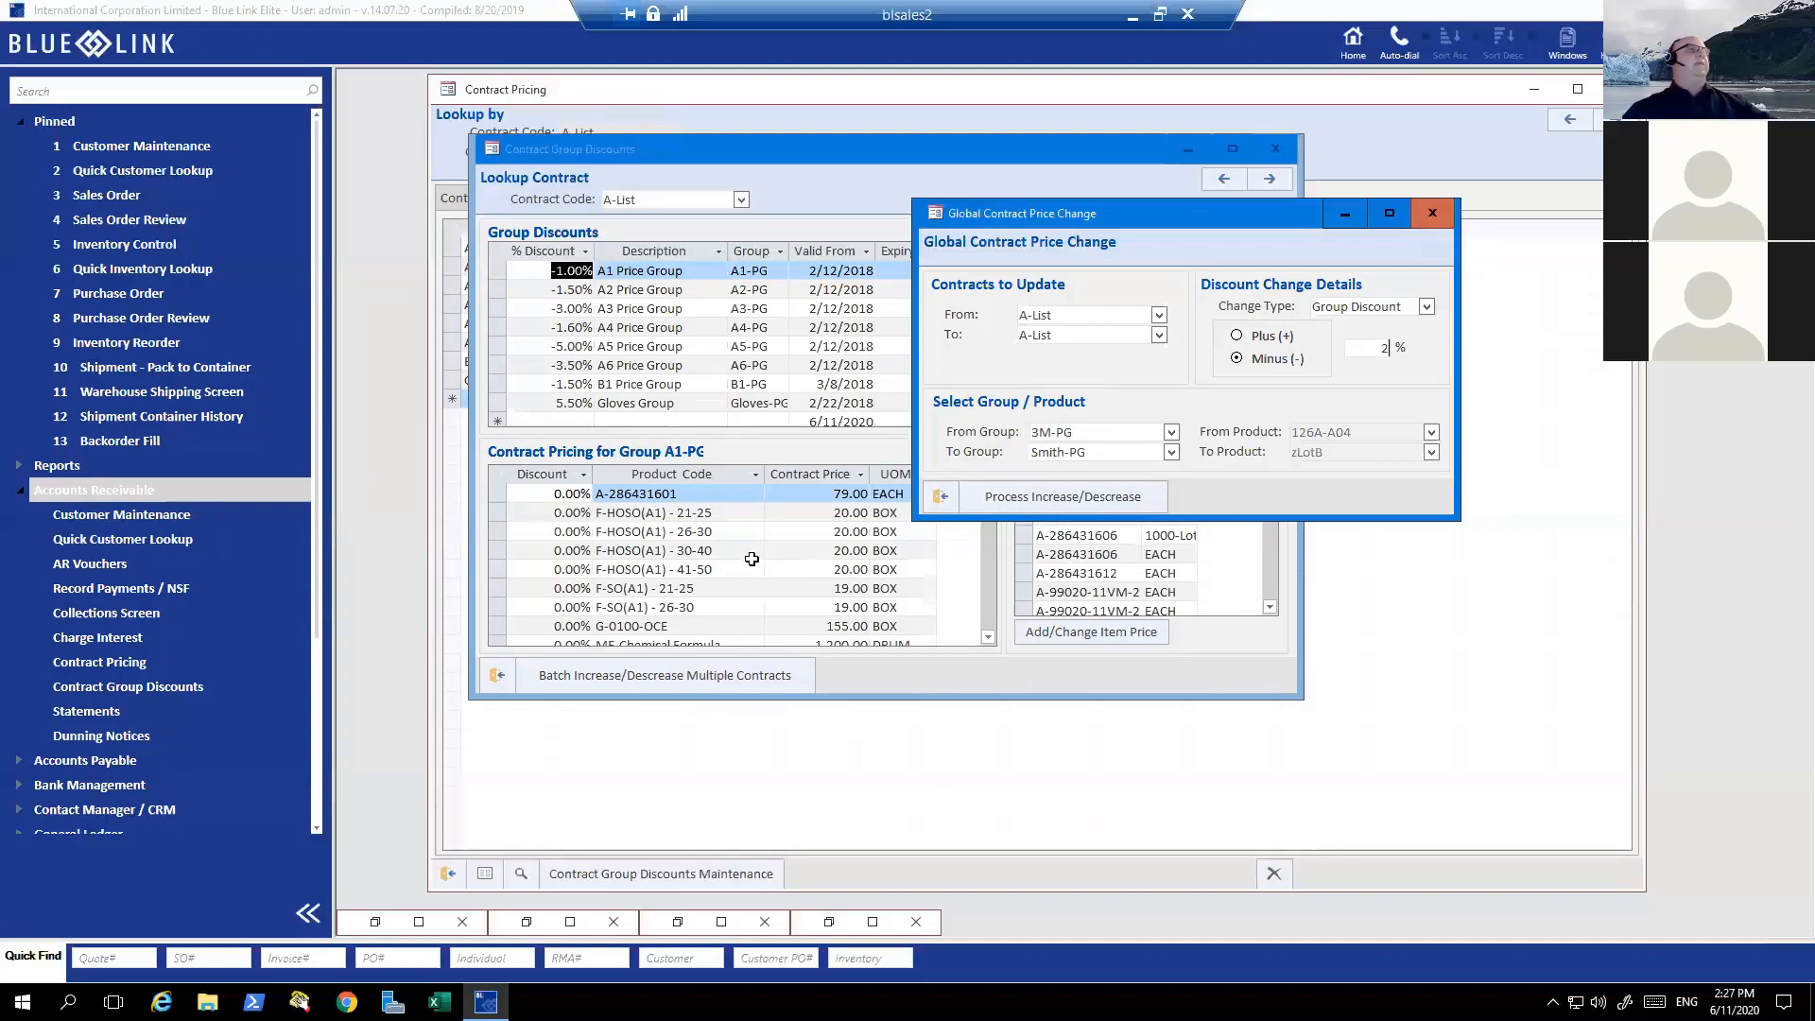
pyautogui.click(1086, 501)
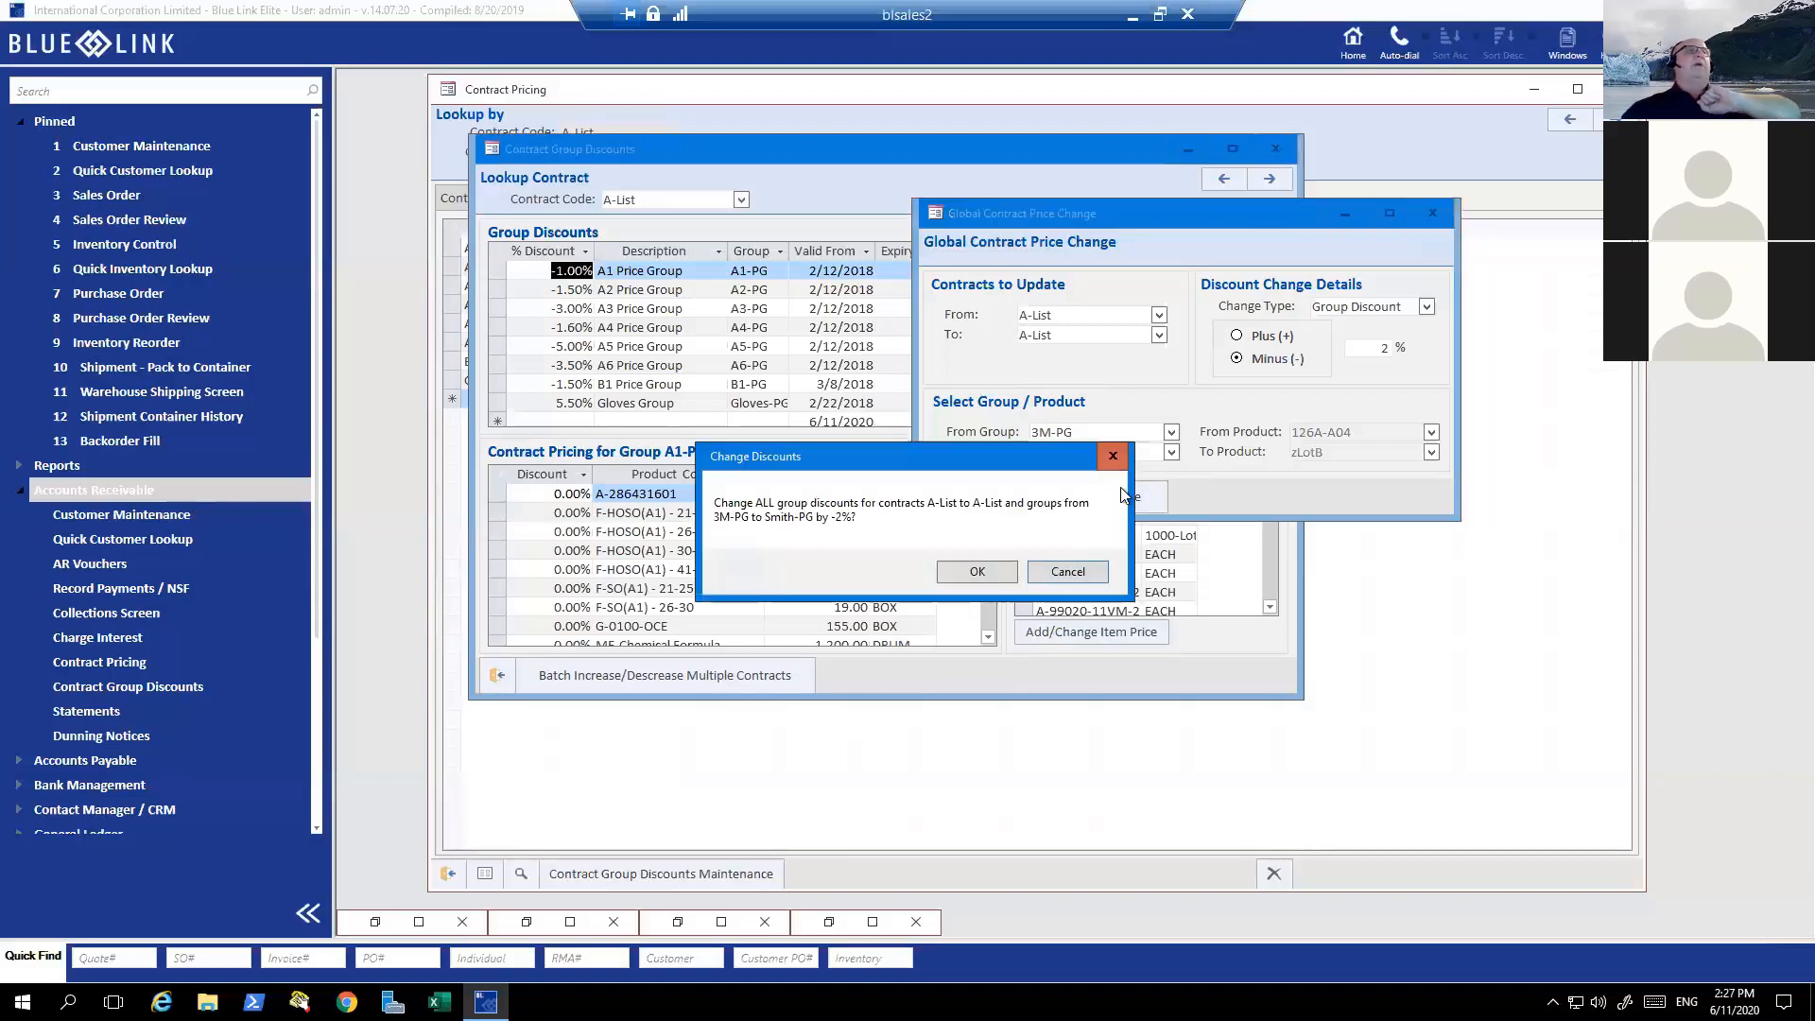
pyautogui.click(1001, 575)
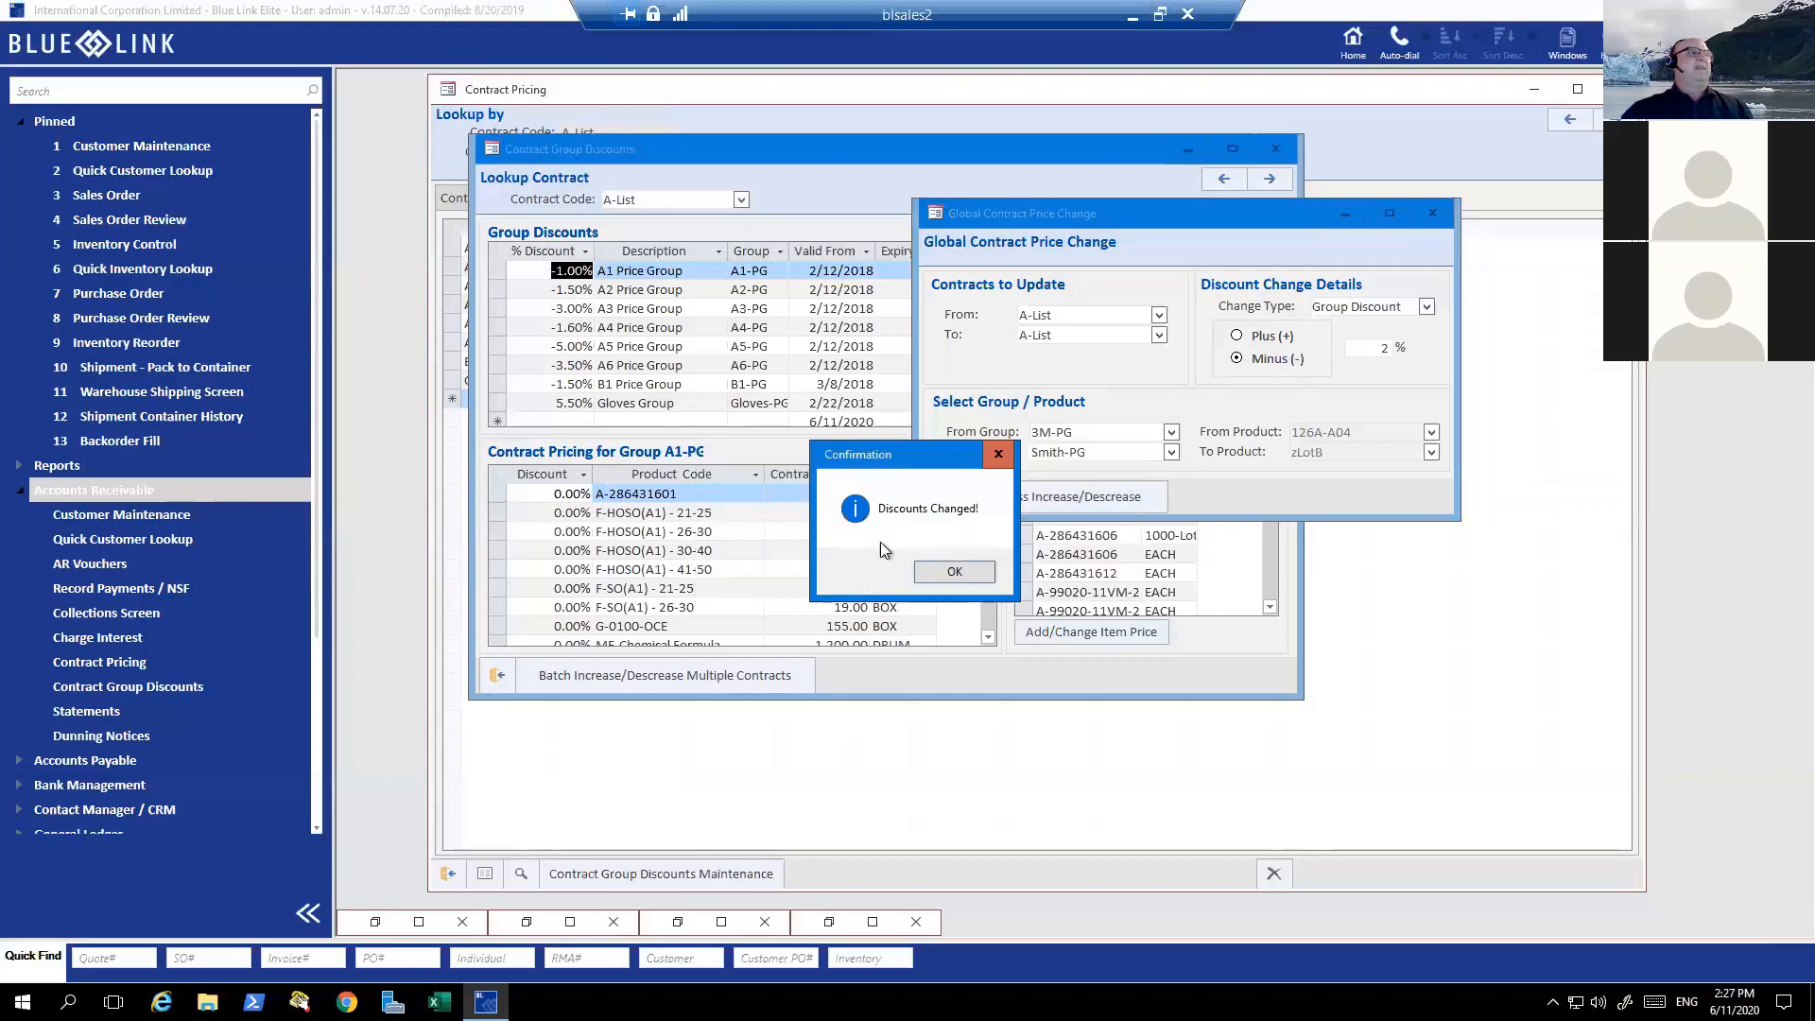
pyautogui.click(944, 580)
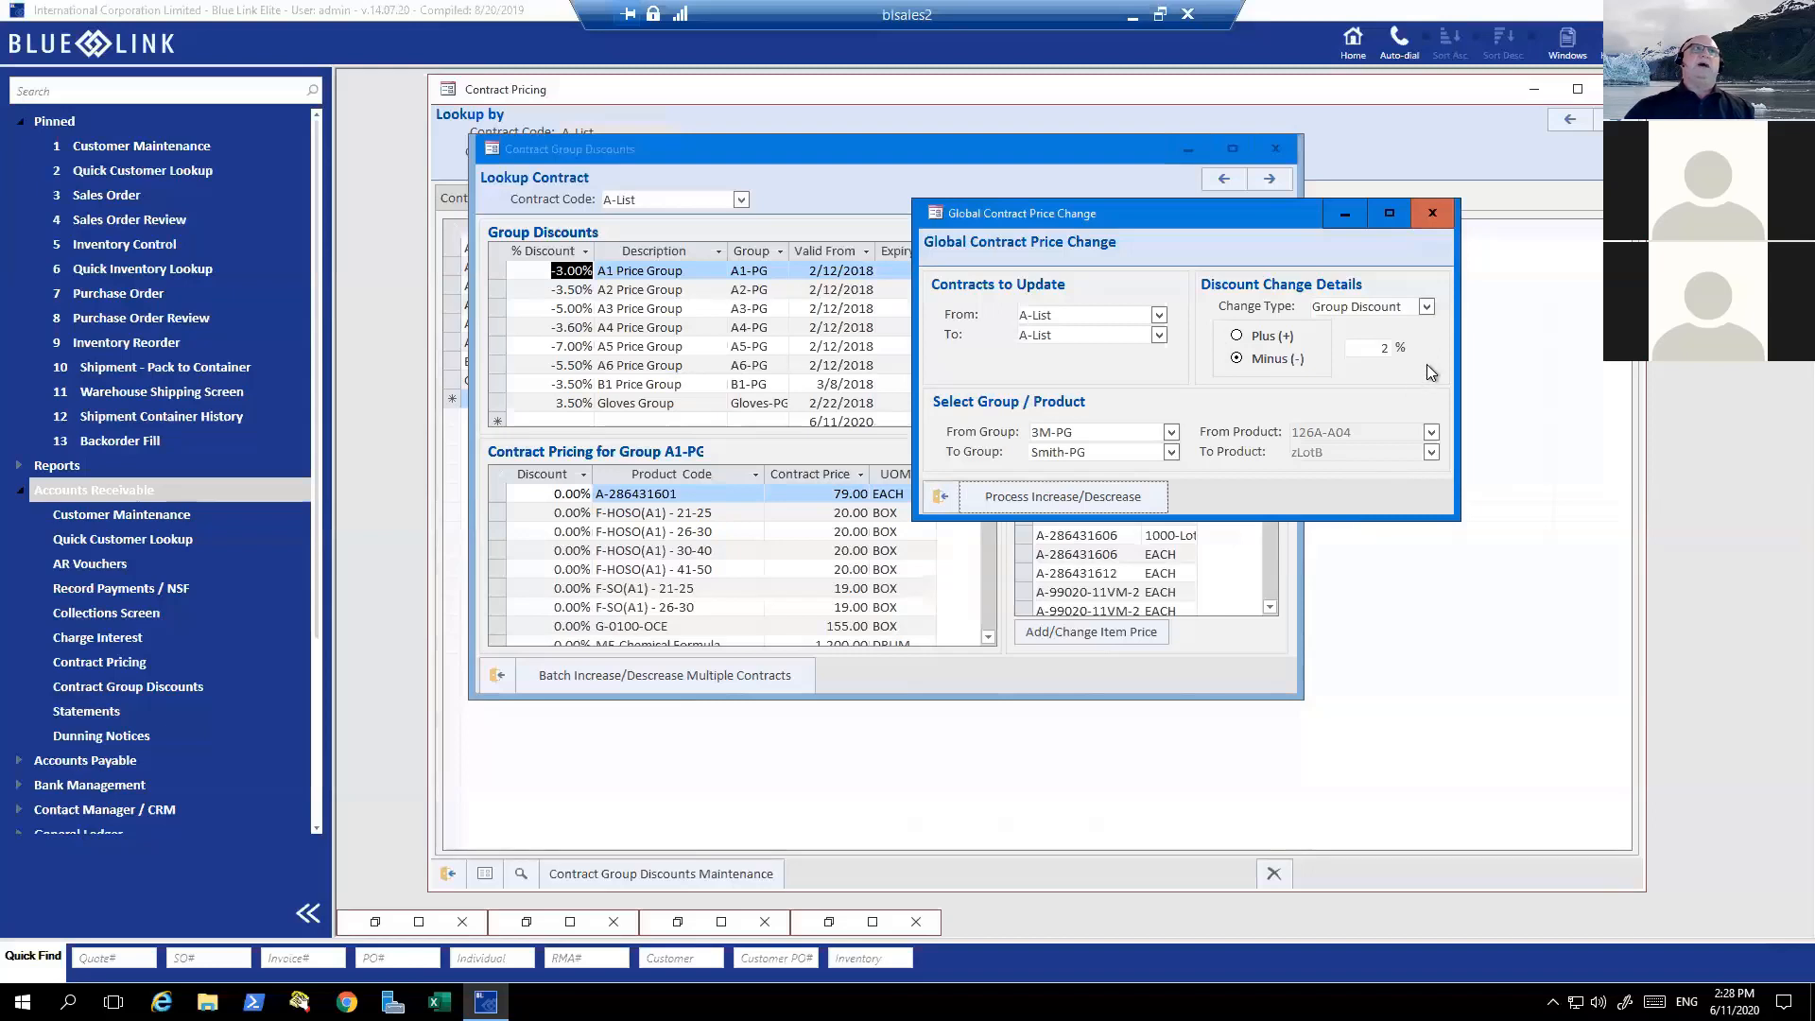
# - Close the global contract price change, the contract group discounts and Contract Pricing
pyautogui.click(1432, 215)
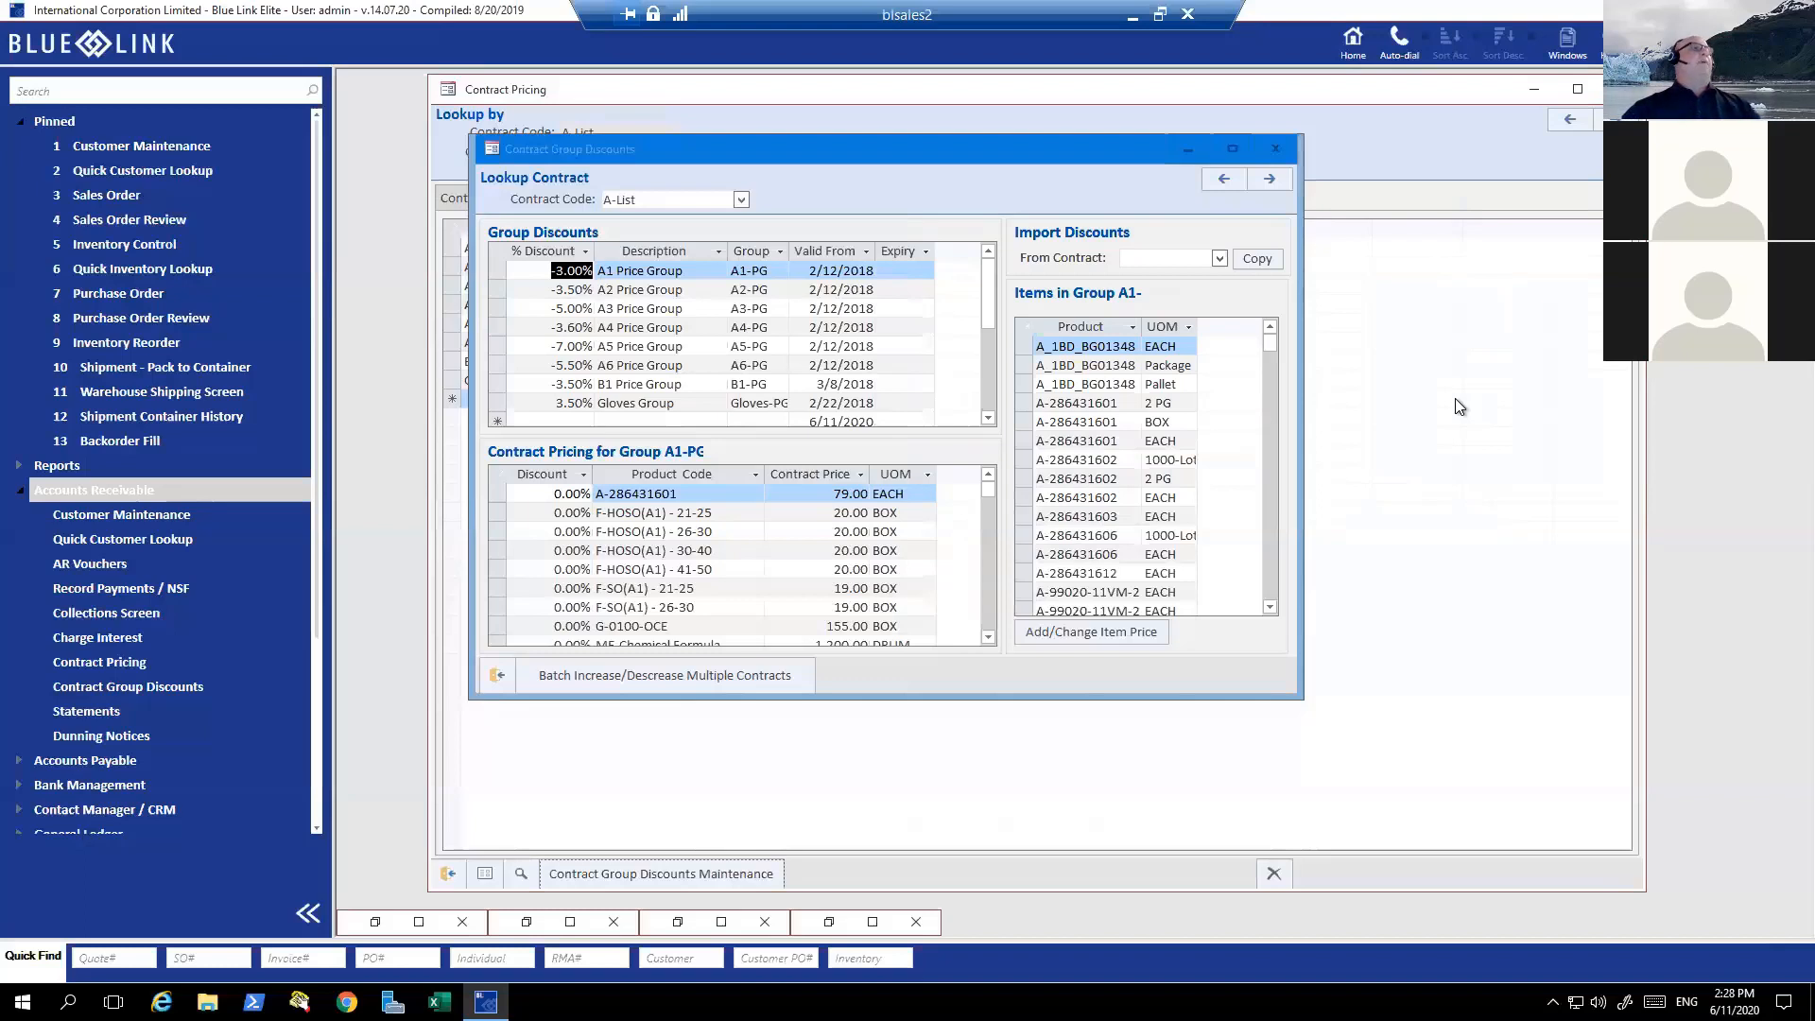
pyautogui.click(1271, 150)
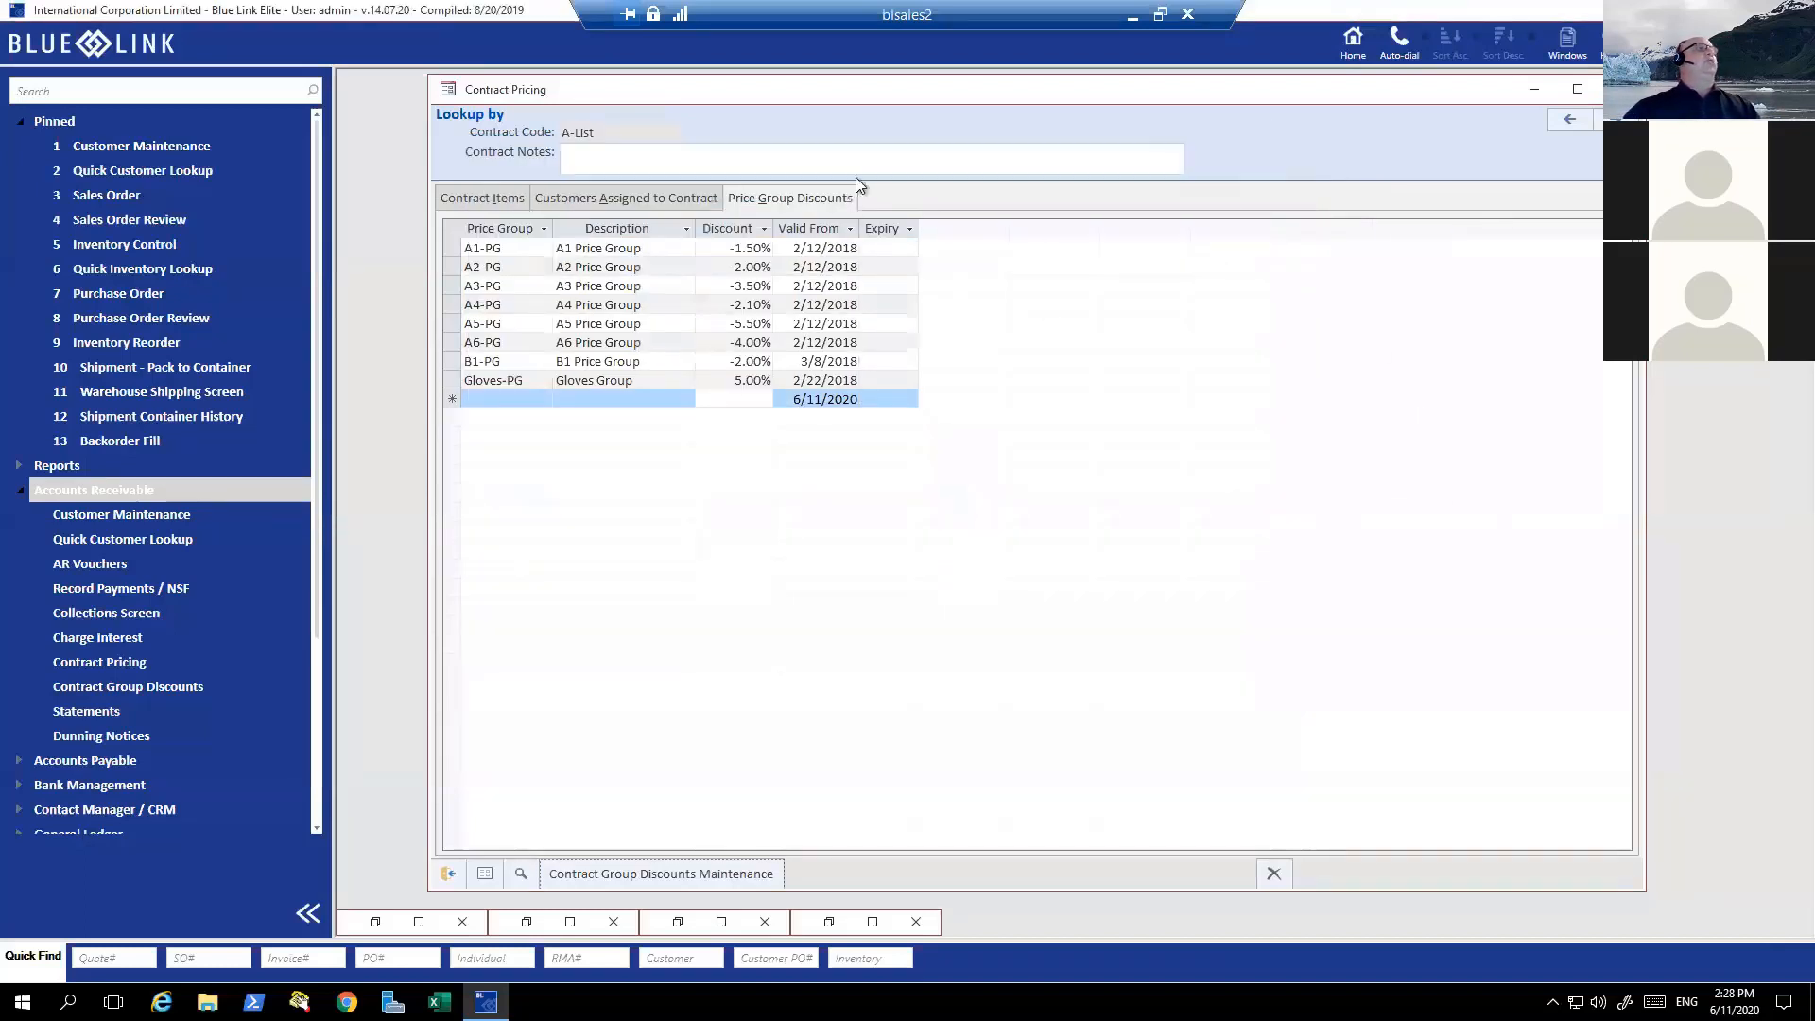
pyautogui.click(1619, 89)
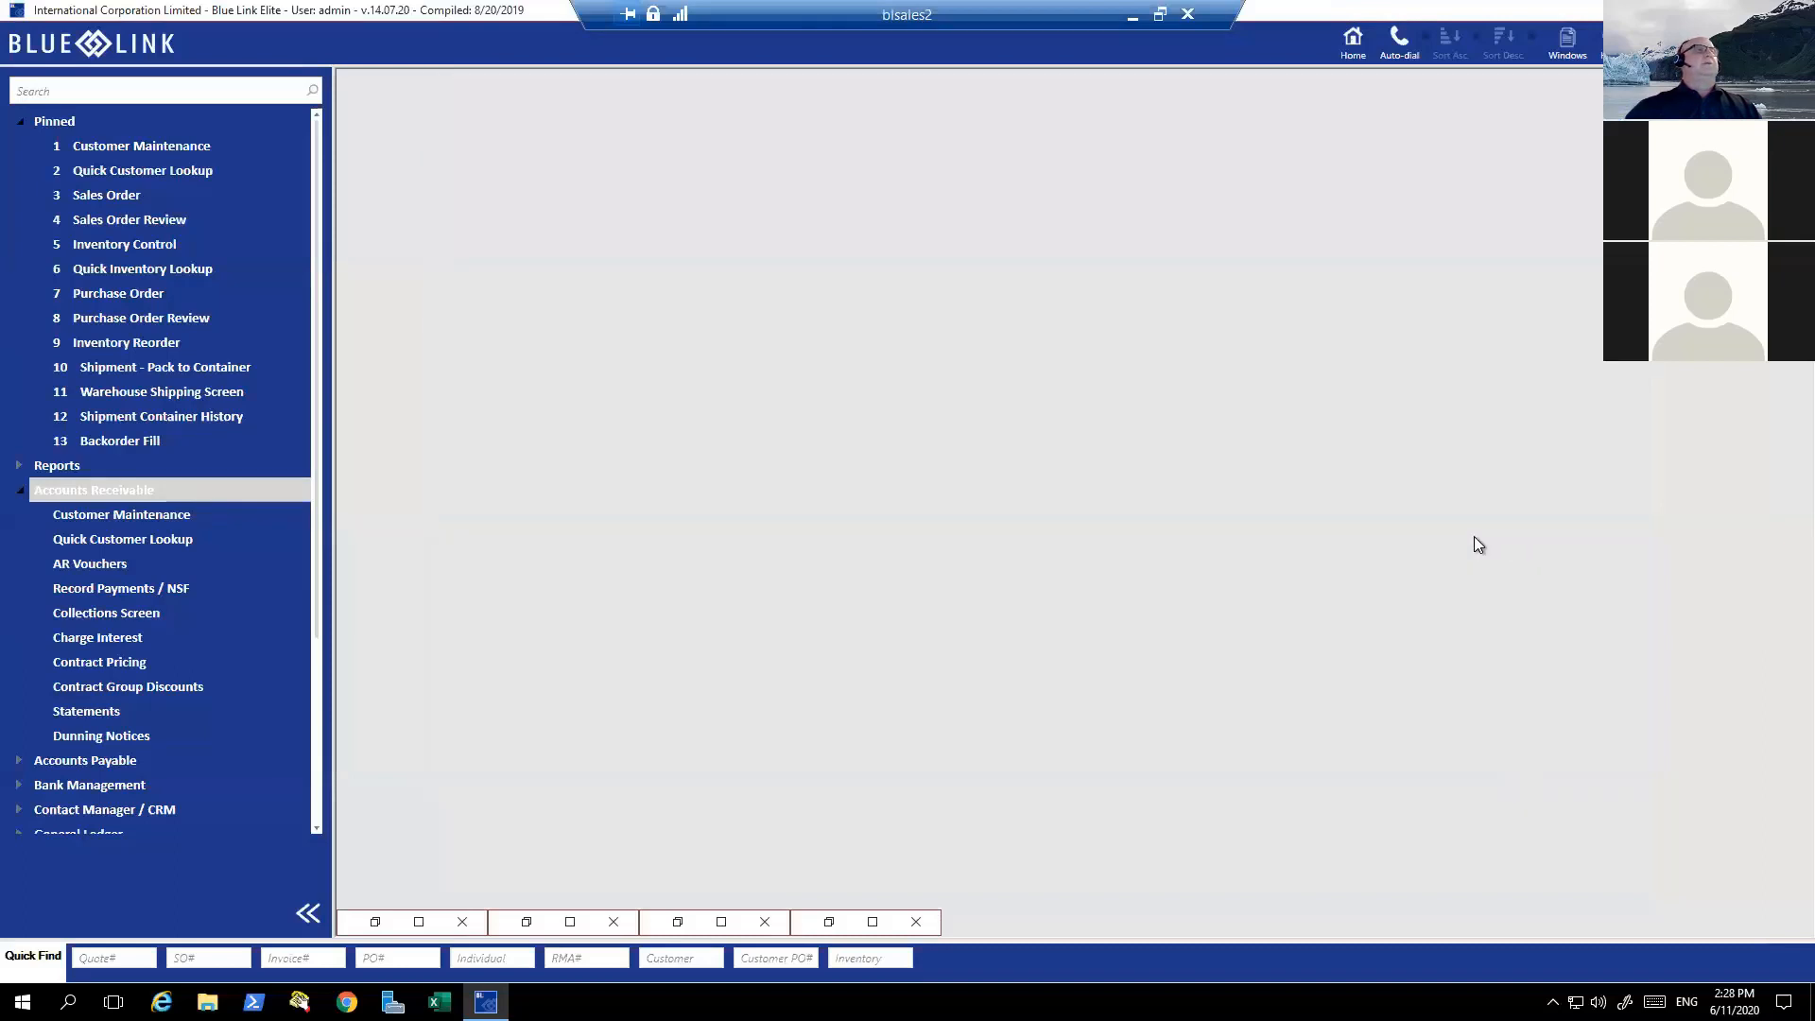
# - Return to the open inventory item G-1030 and show its unit-of-measure and contract pricing after checking its price group
pyautogui.click(1562, 35)
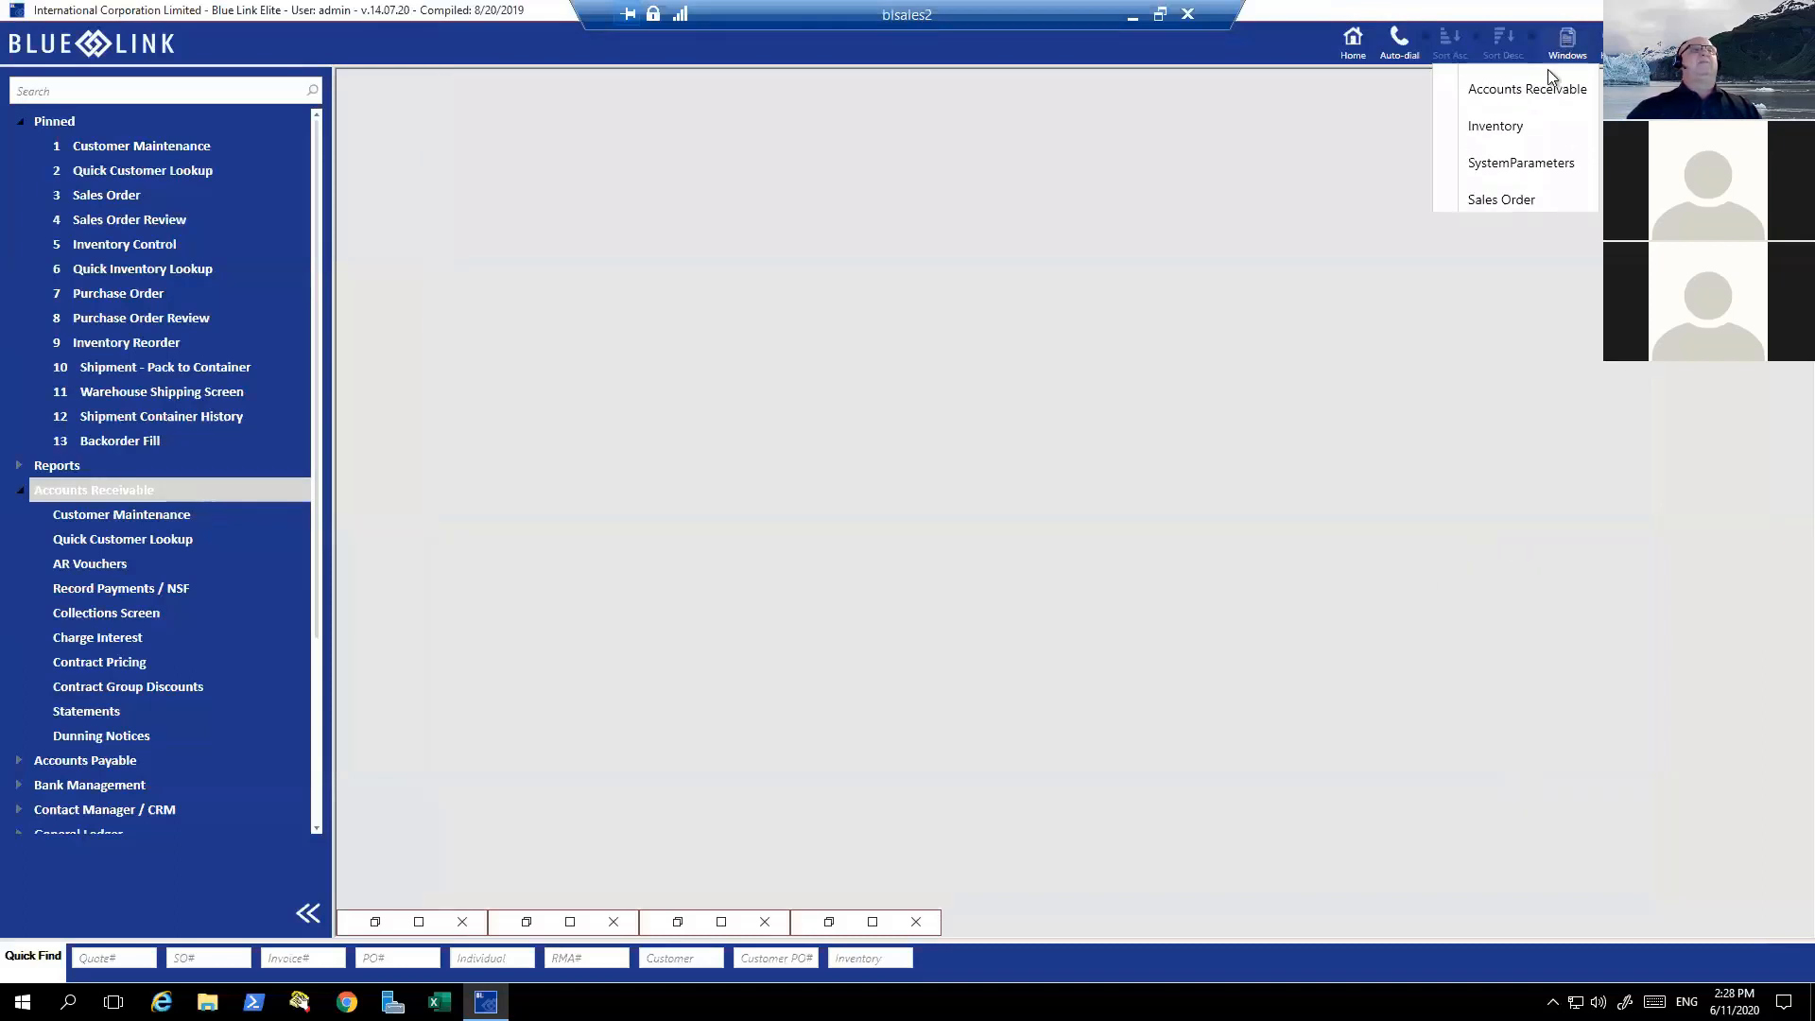
pyautogui.click(1522, 127)
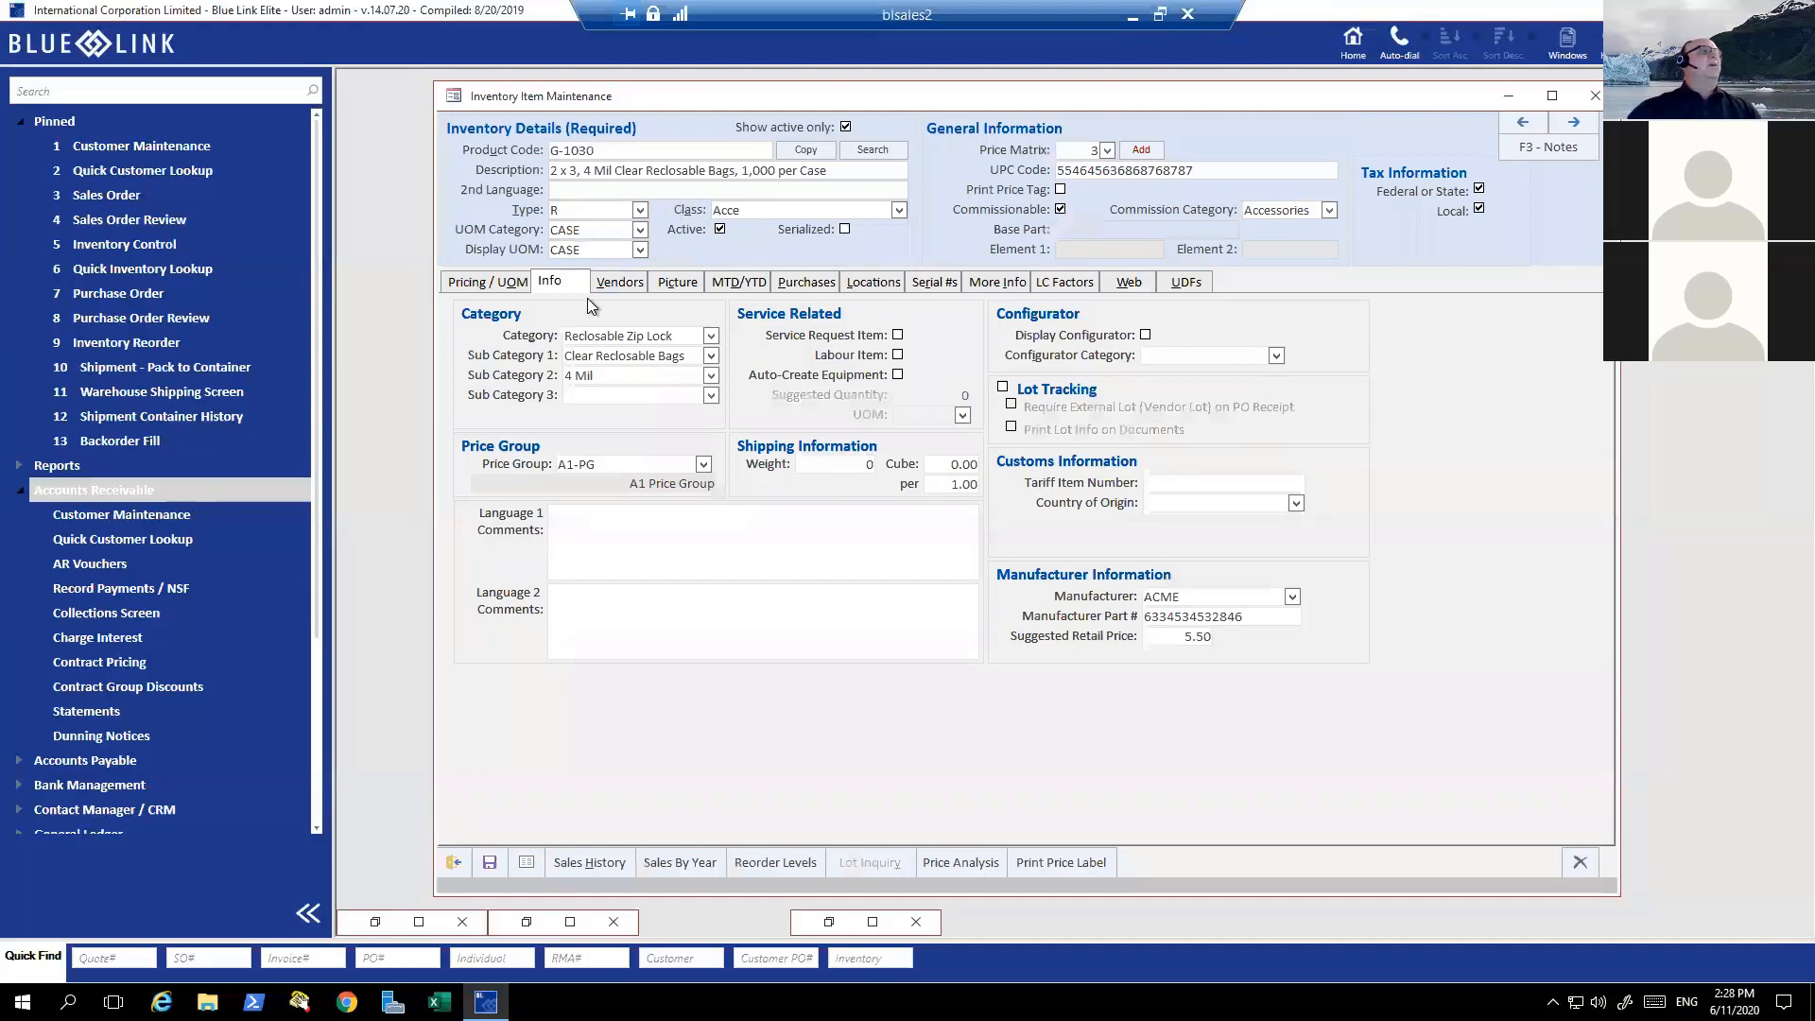
pyautogui.click(510, 284)
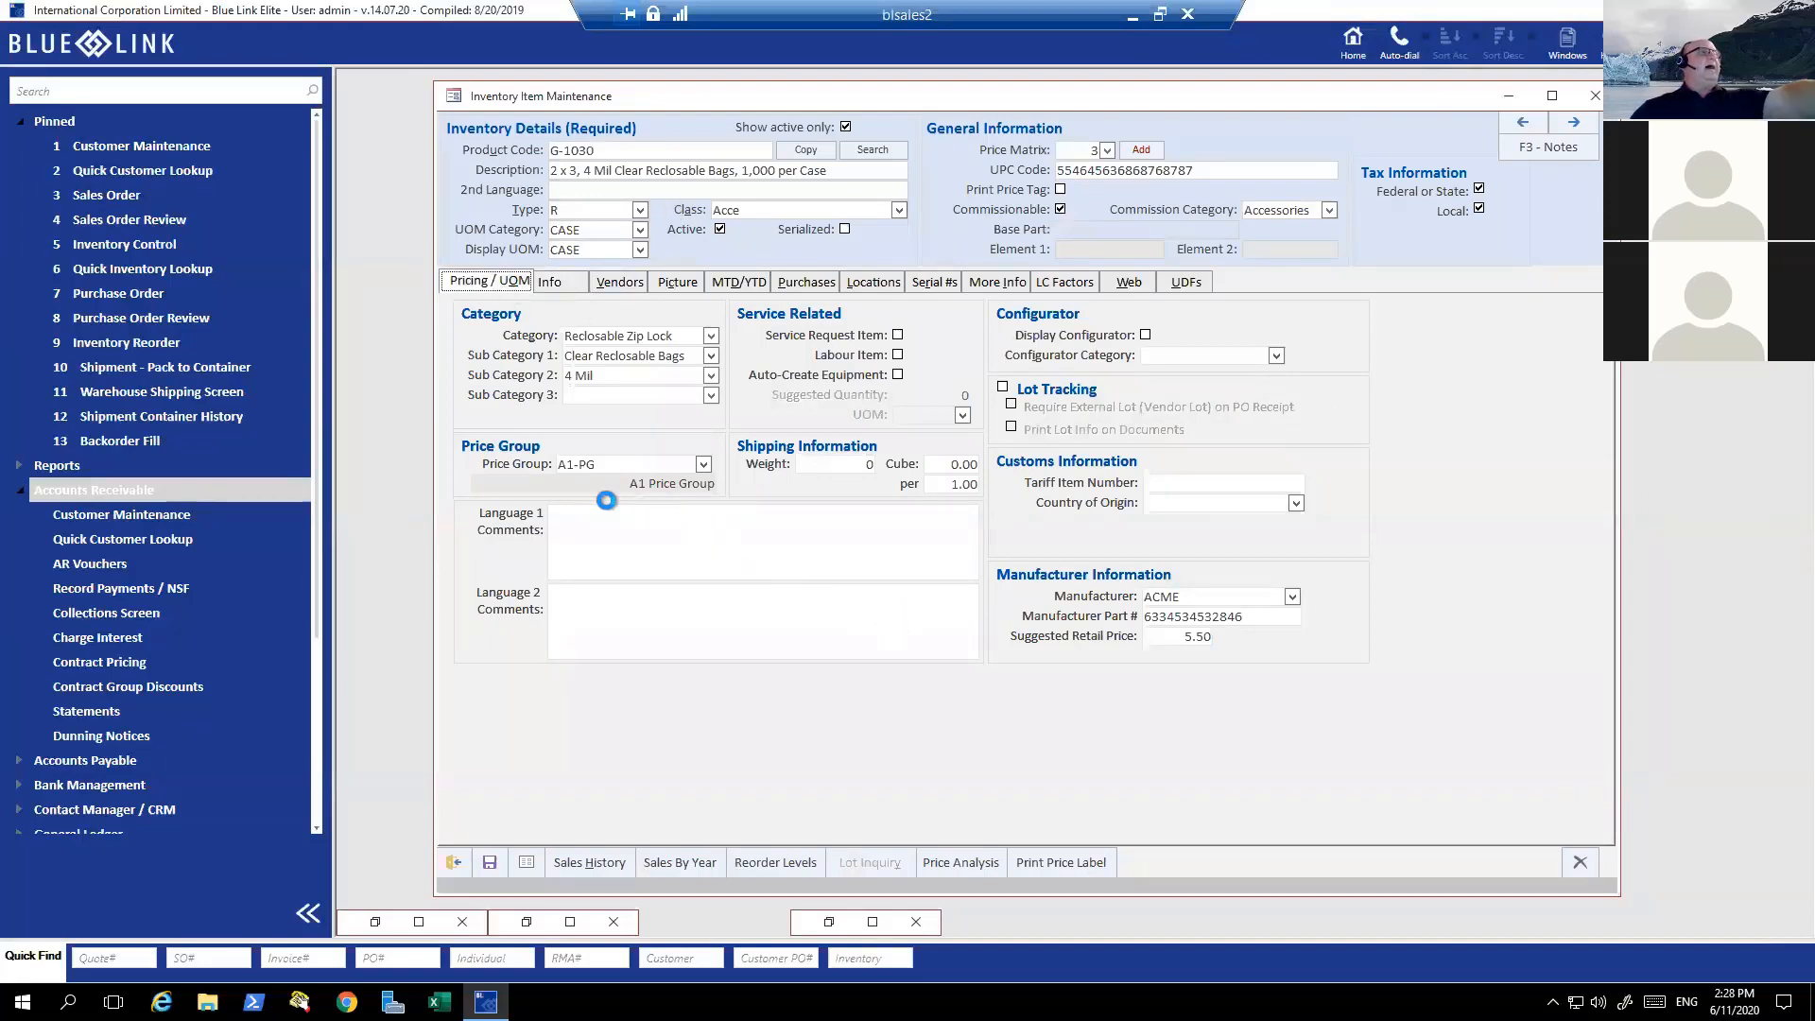
pyautogui.click(558, 285)
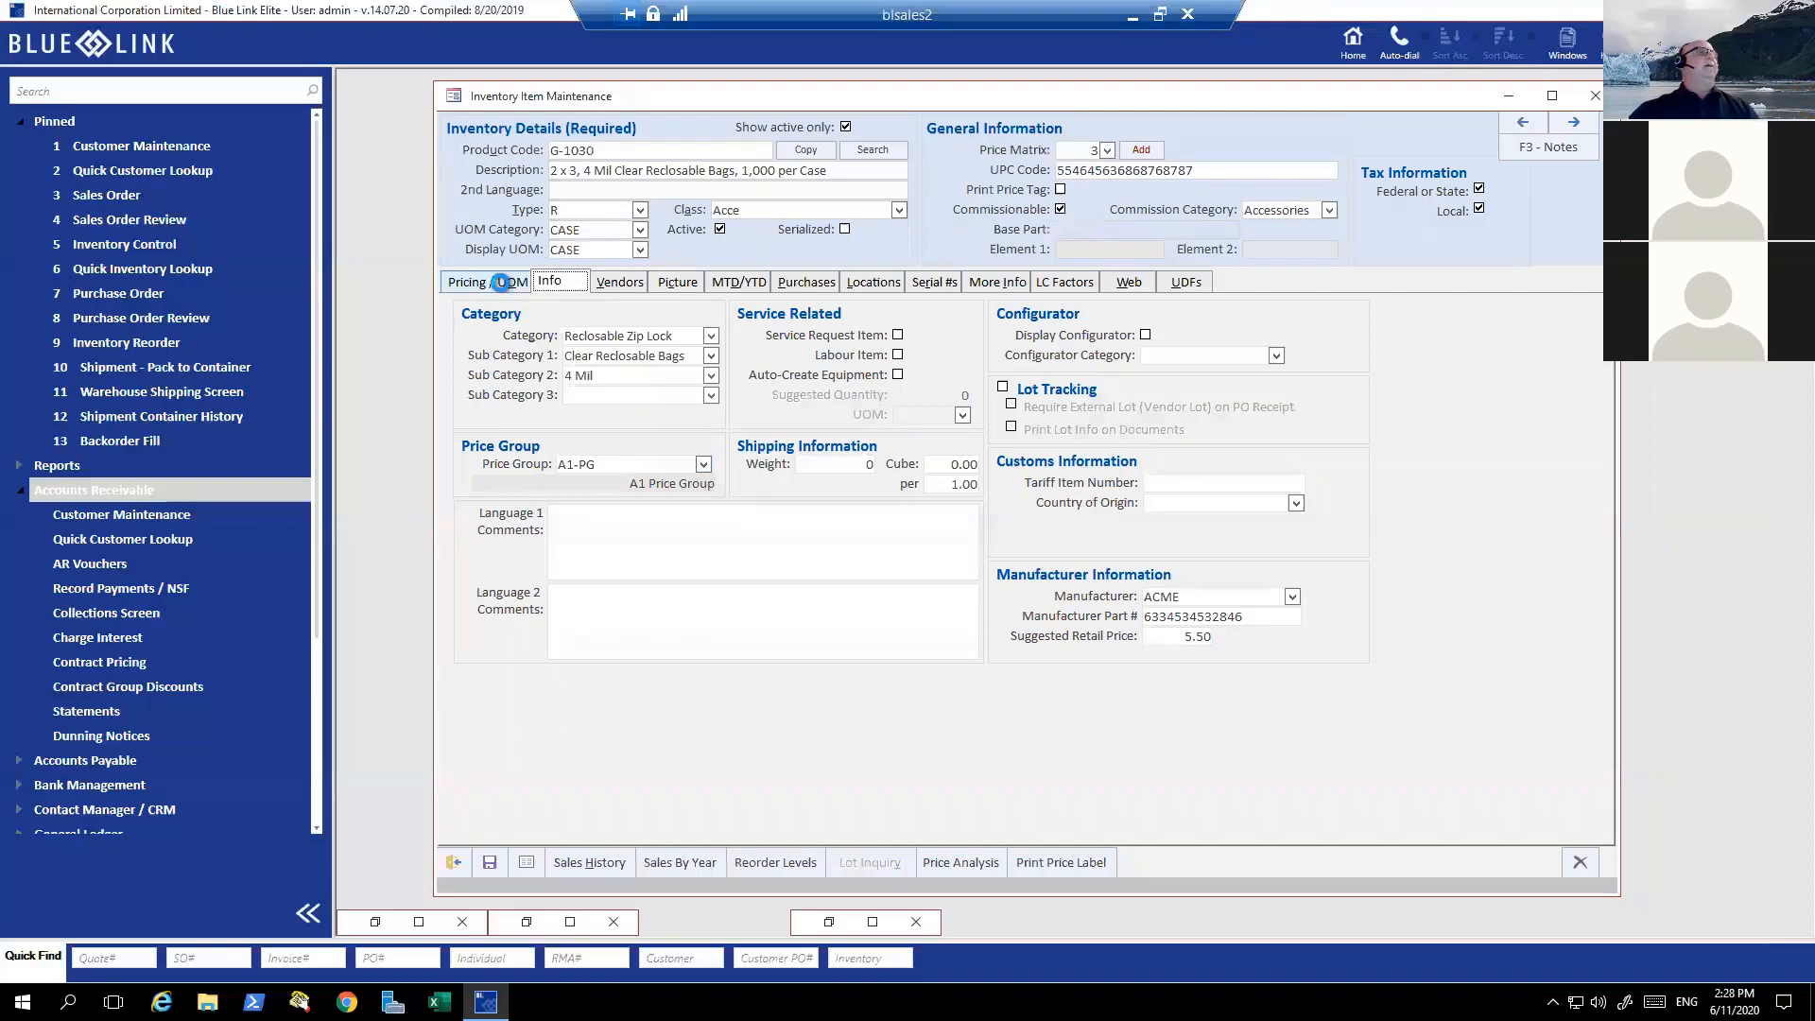
pyautogui.click(498, 283)
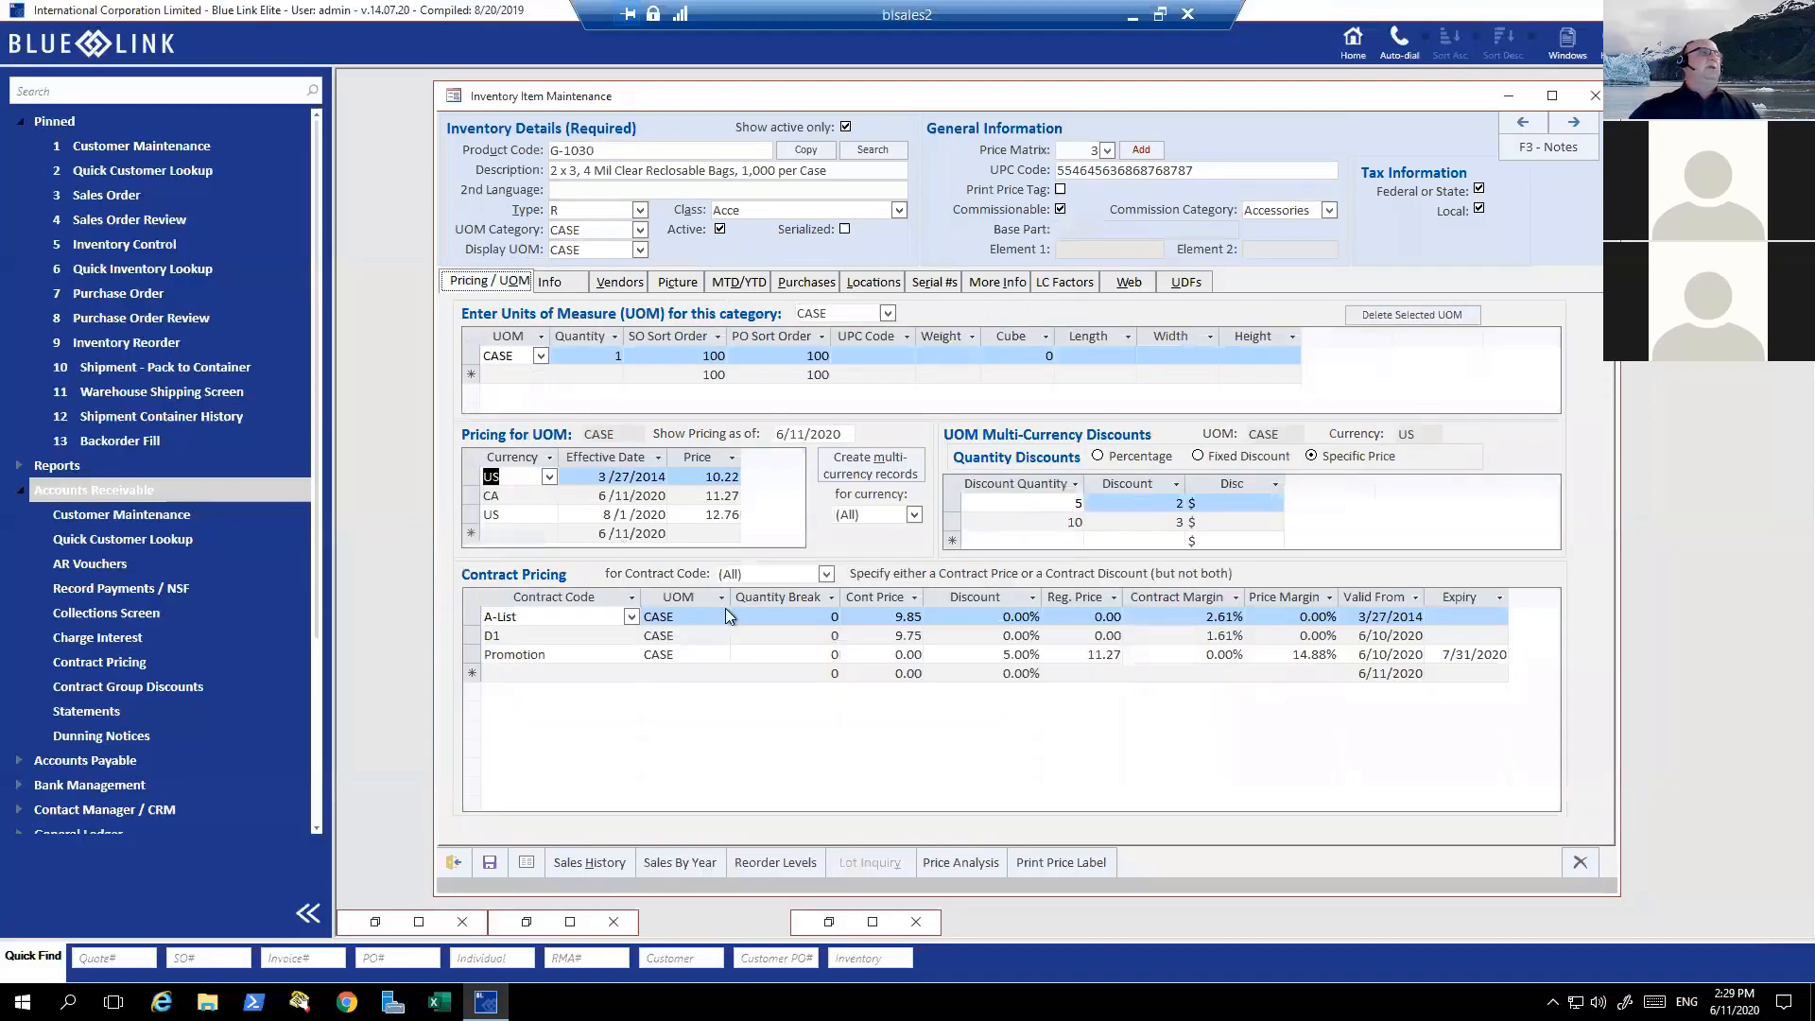
# - Run a price analysis of G-1030 for the customer Black Eyed US Home Developer-2, calculating the prices for one CASE
pyautogui.click(972, 864)
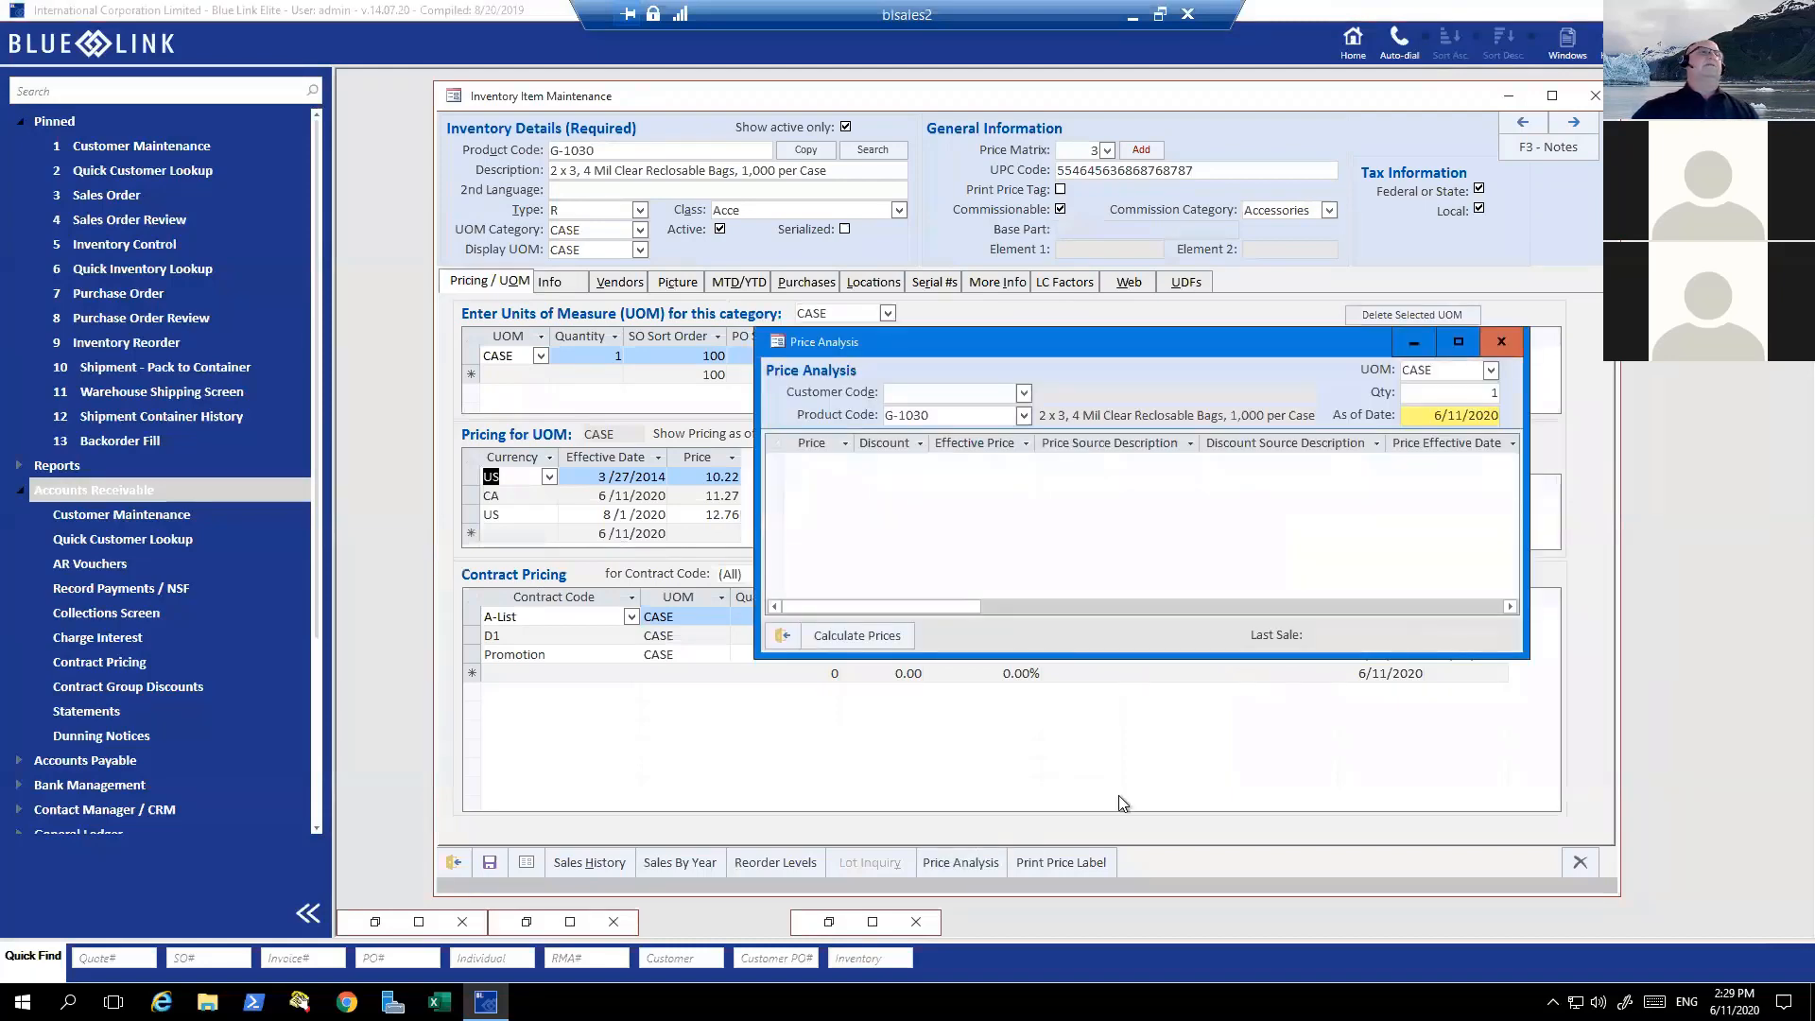
pyautogui.click(1023, 392)
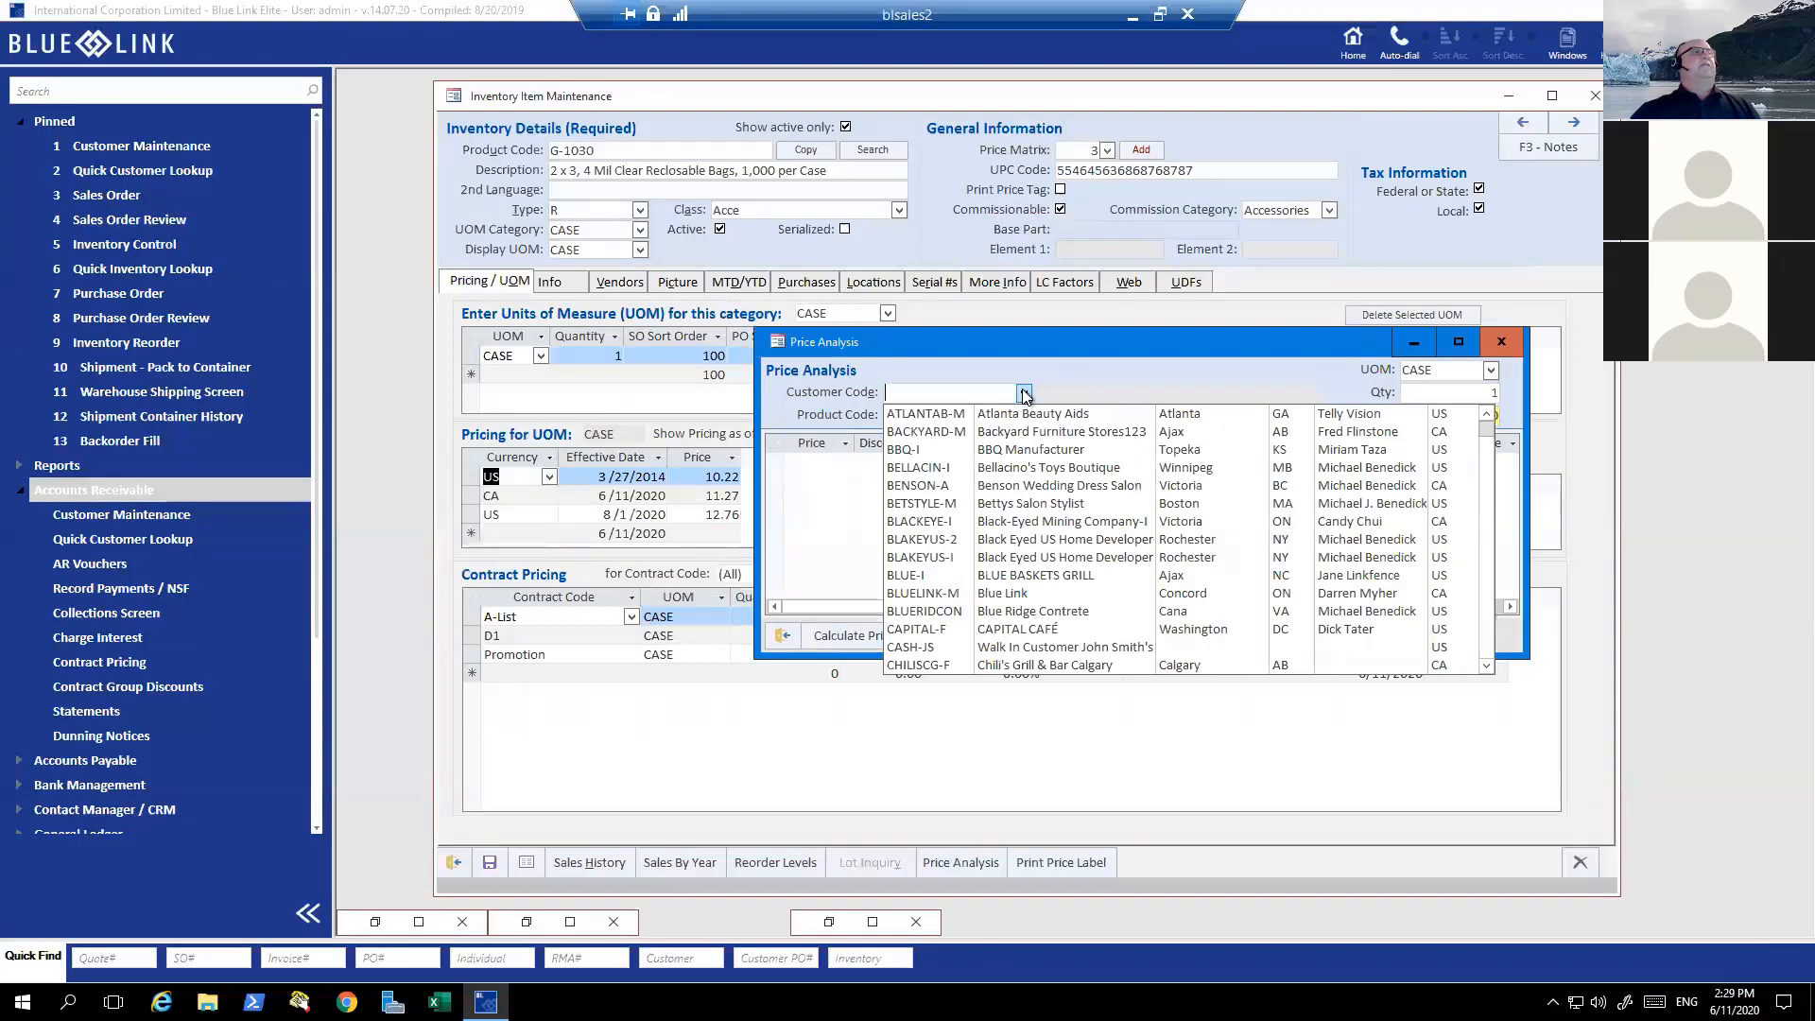
pyautogui.click(952, 540)
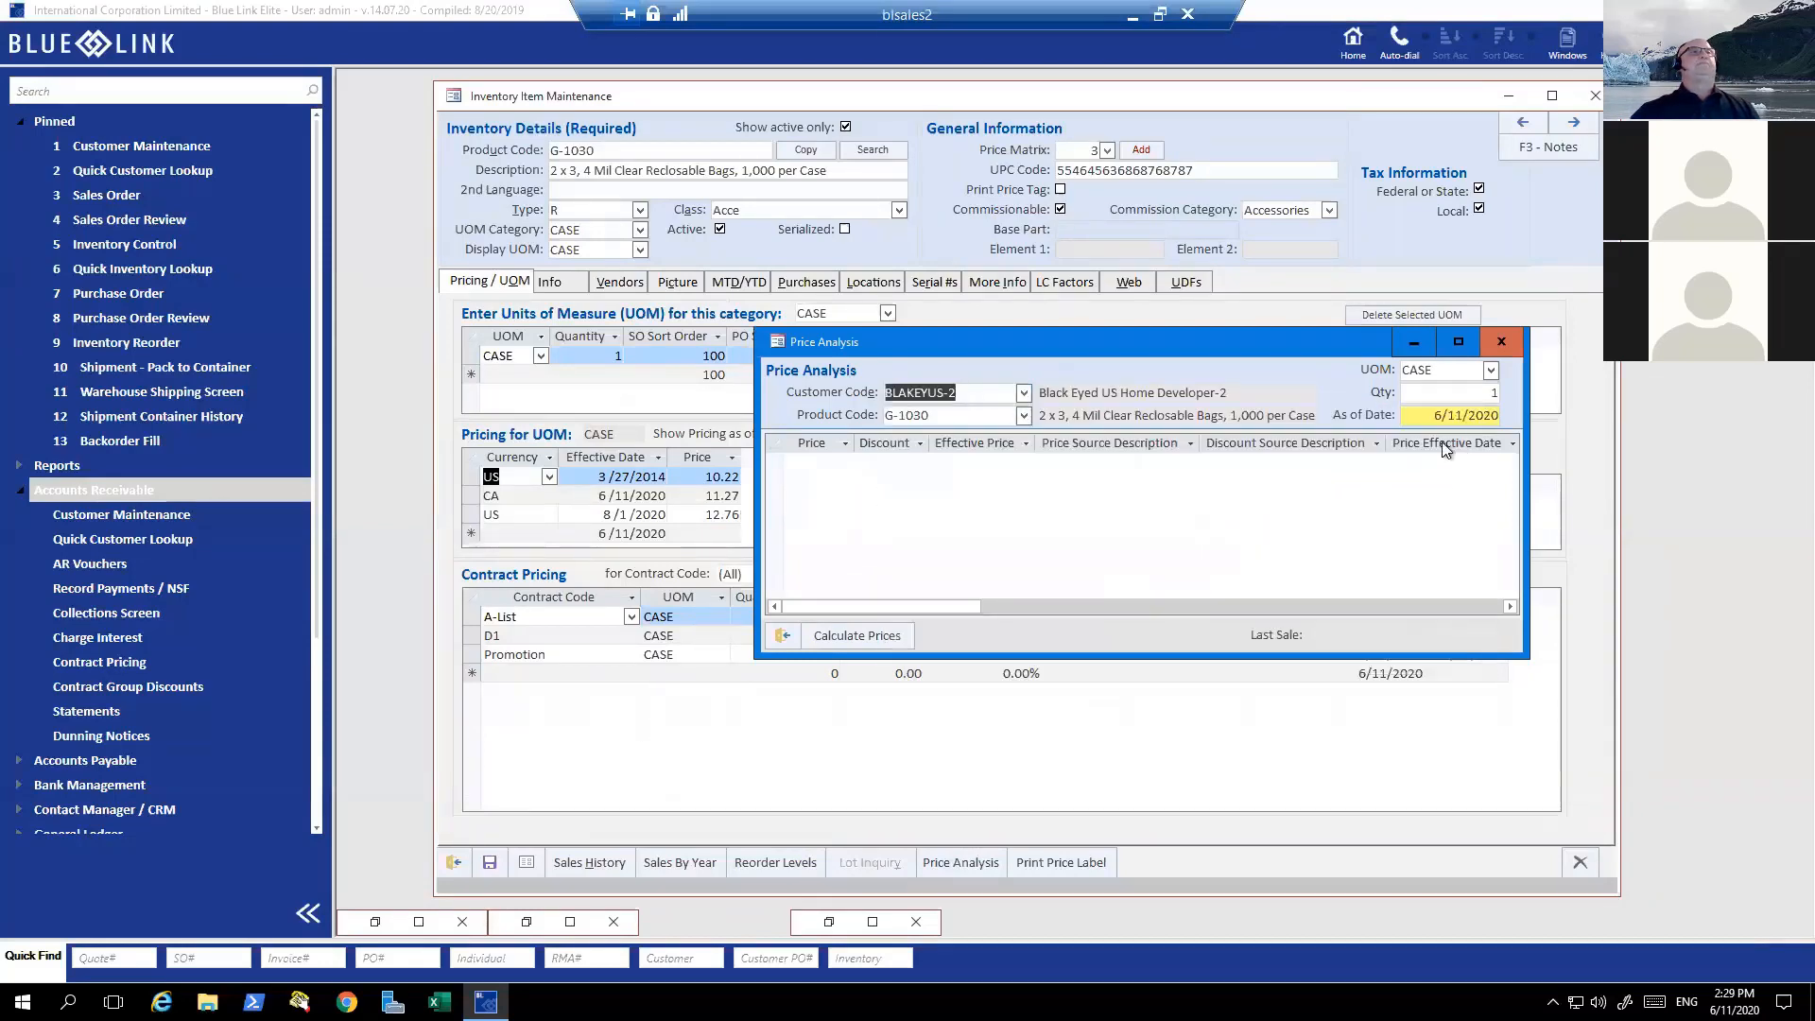
pyautogui.click(852, 639)
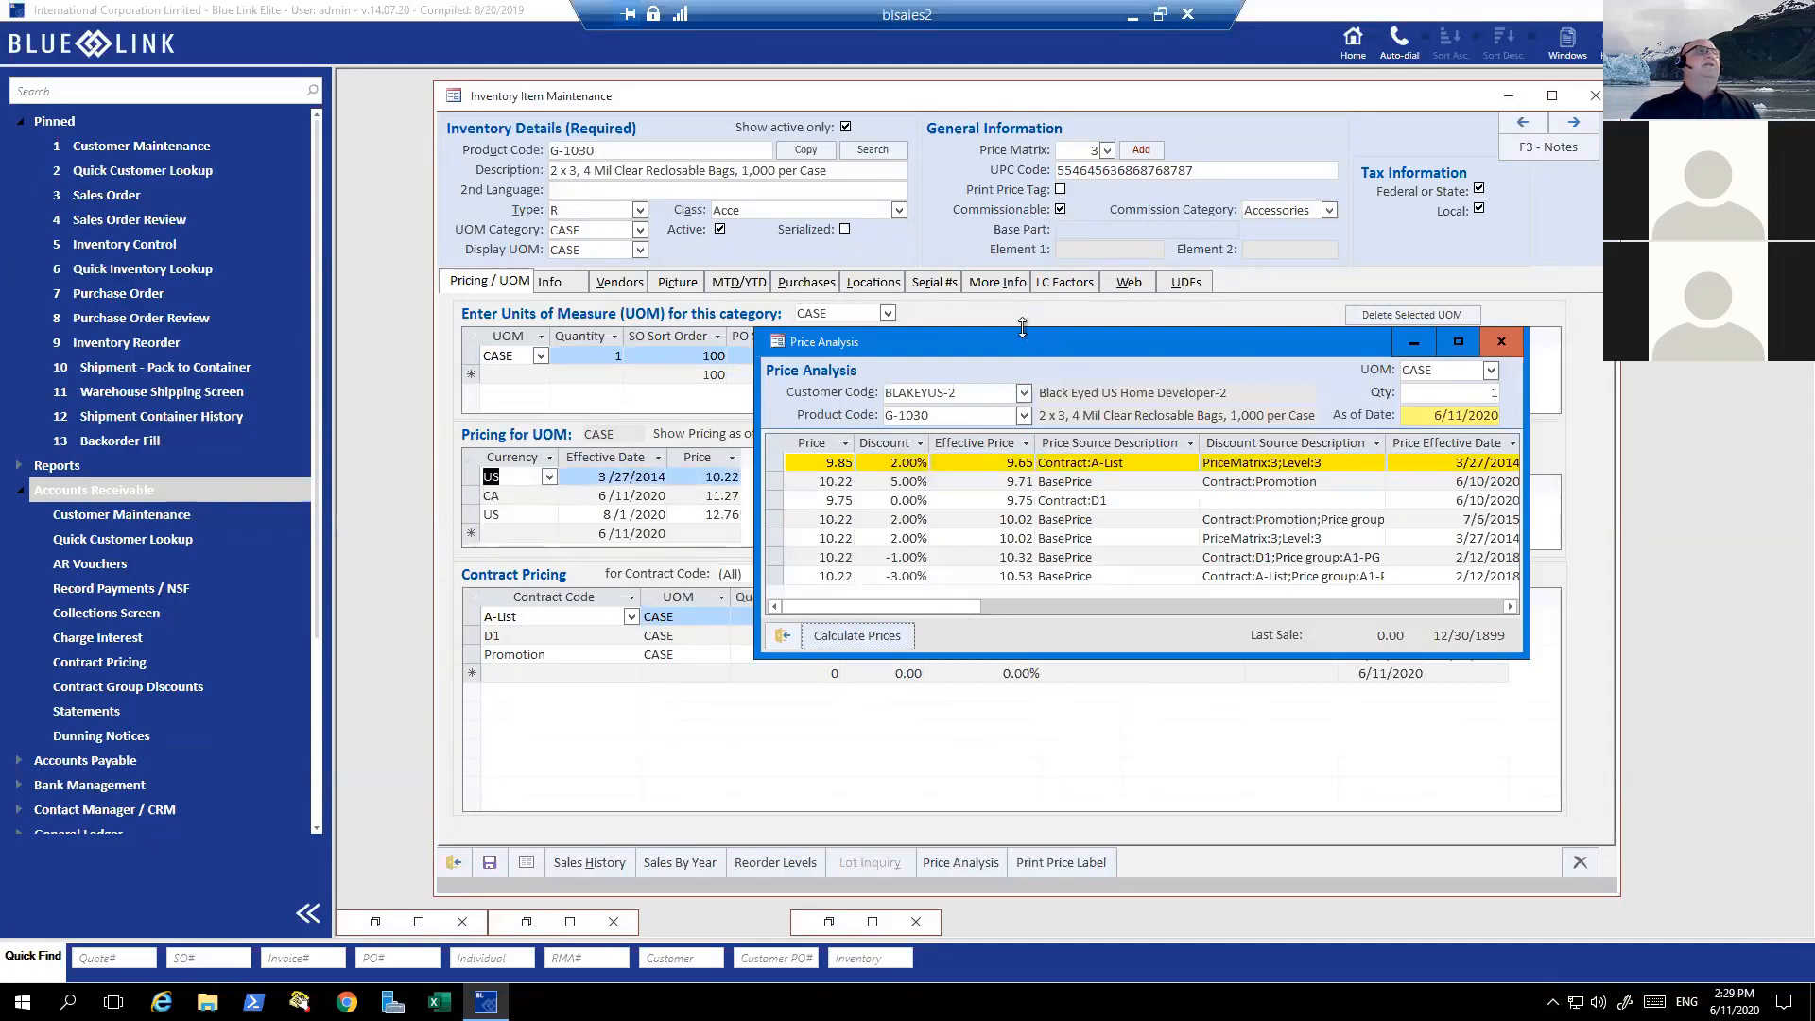
# - Enlarge the price analysis and widen the discount source descriptions, highlighting the A1-PG price group in the D1 contract row
pyautogui.moveTo(1022, 327); pyautogui.dragTo(1021, 197)
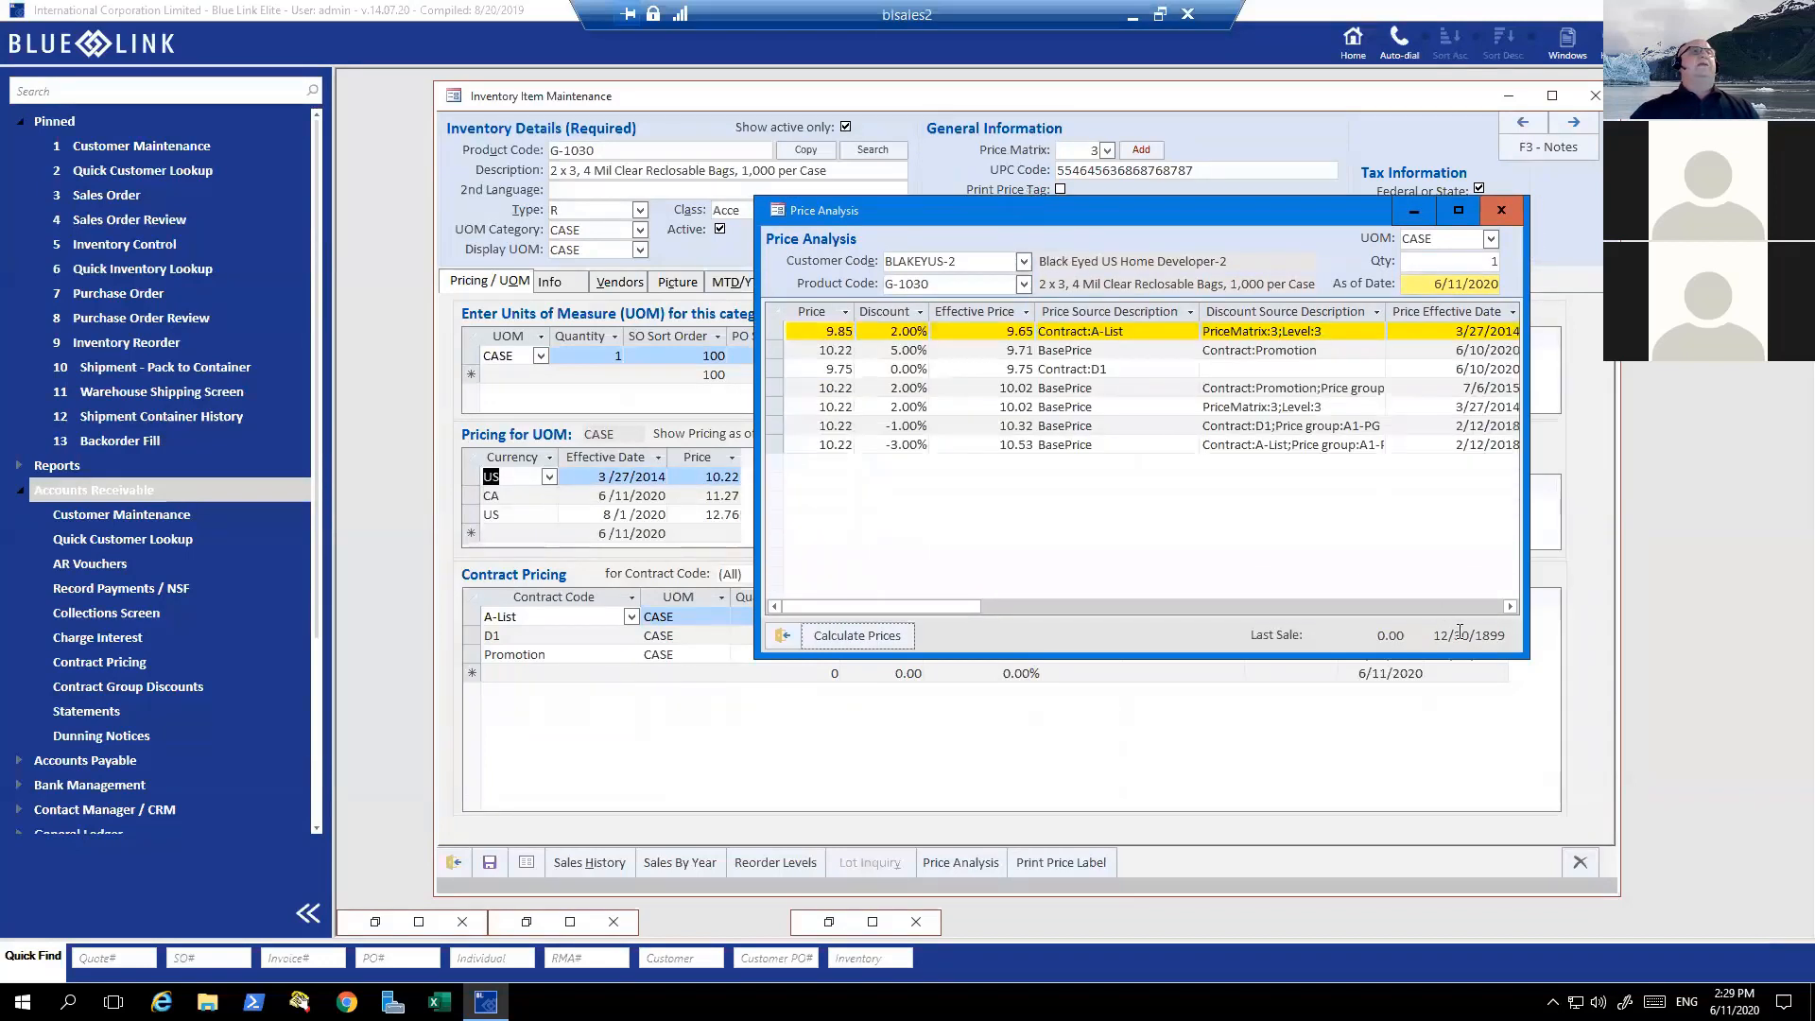
pyautogui.moveTo(1386, 311); pyautogui.dragTo(1403, 311)
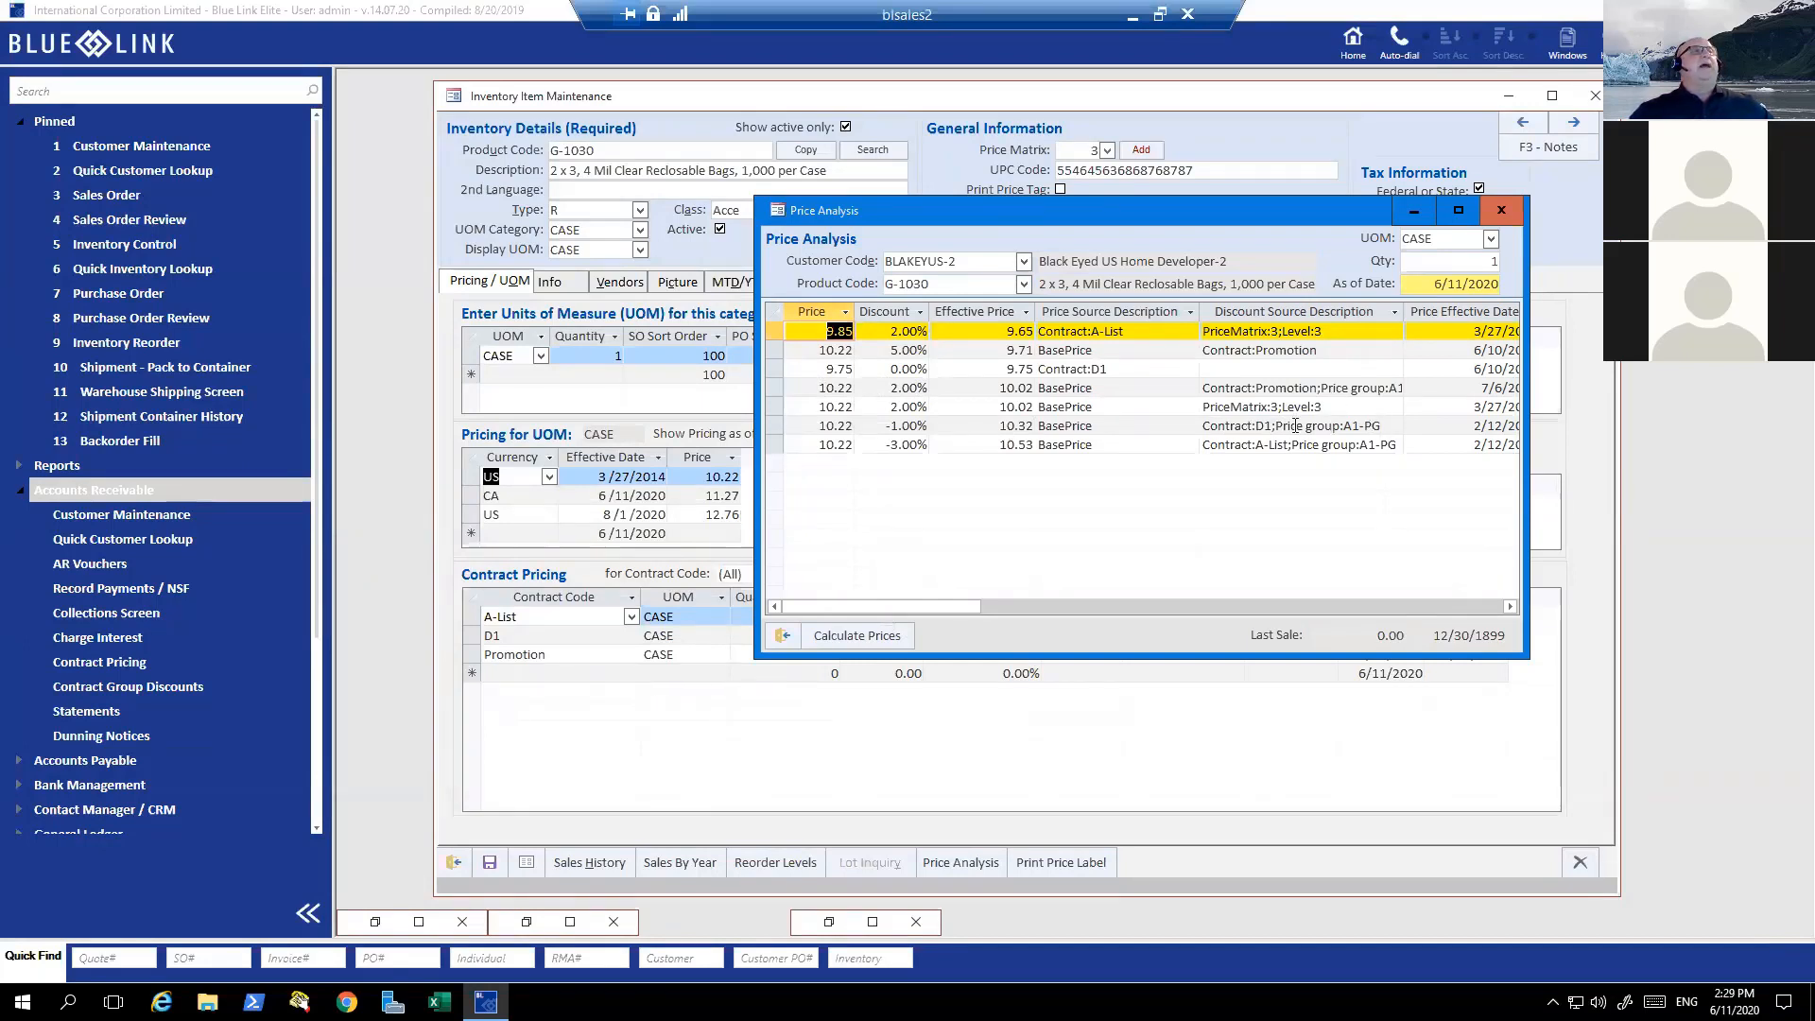
pyautogui.moveTo(1382, 425); pyautogui.dragTo(1343, 425)
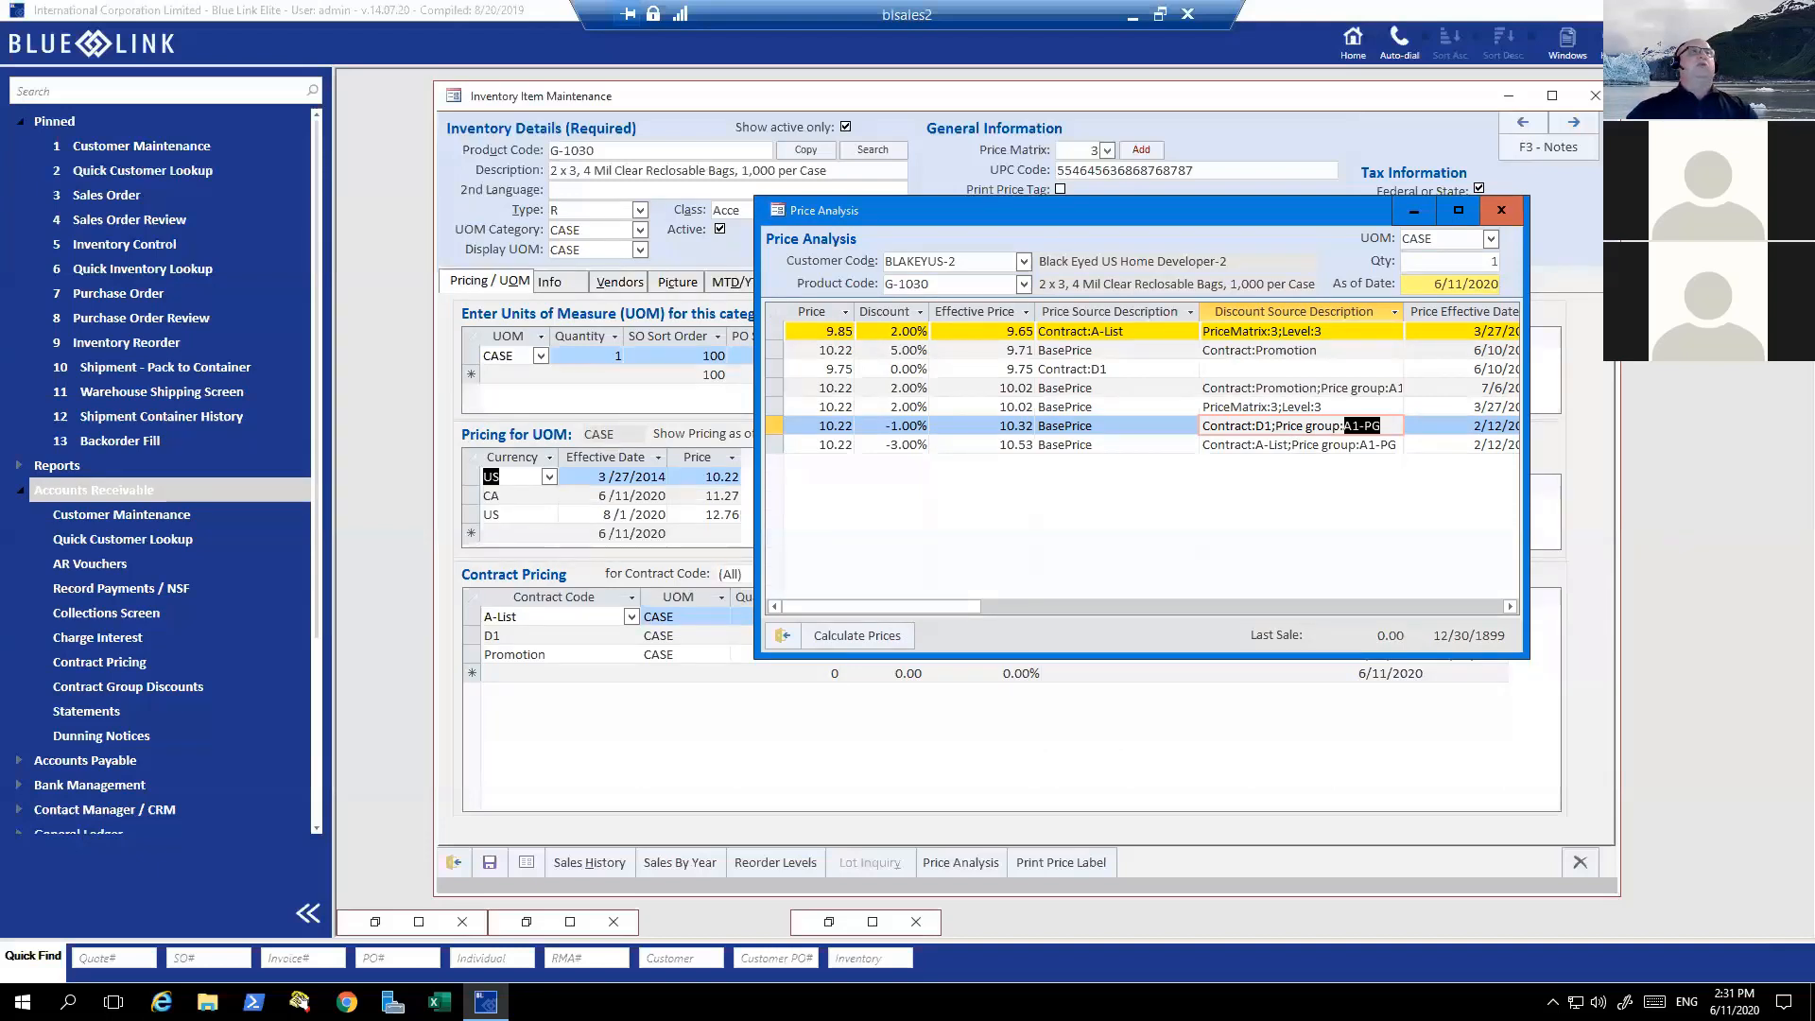
# - Close the price analysis and highlight the Promotion contract code in the item's contract pricing
pyautogui.click(1503, 208)
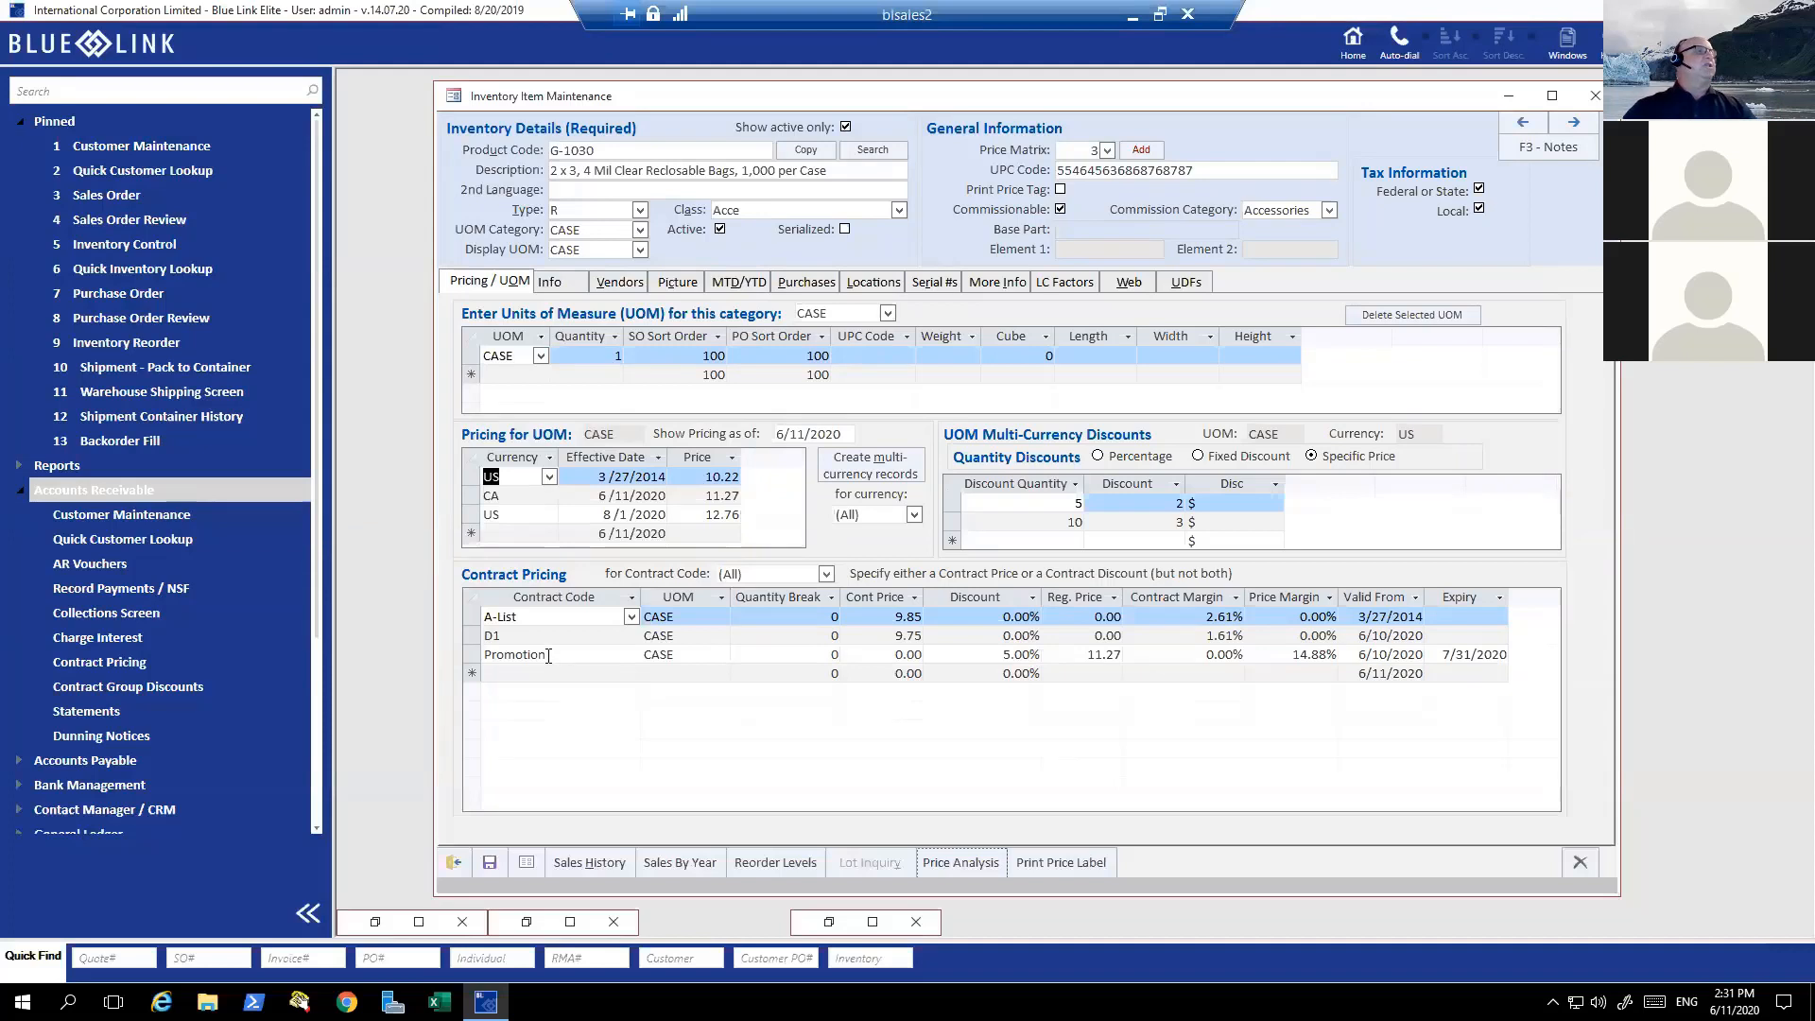
pyautogui.moveTo(550, 655); pyautogui.dragTo(484, 655)
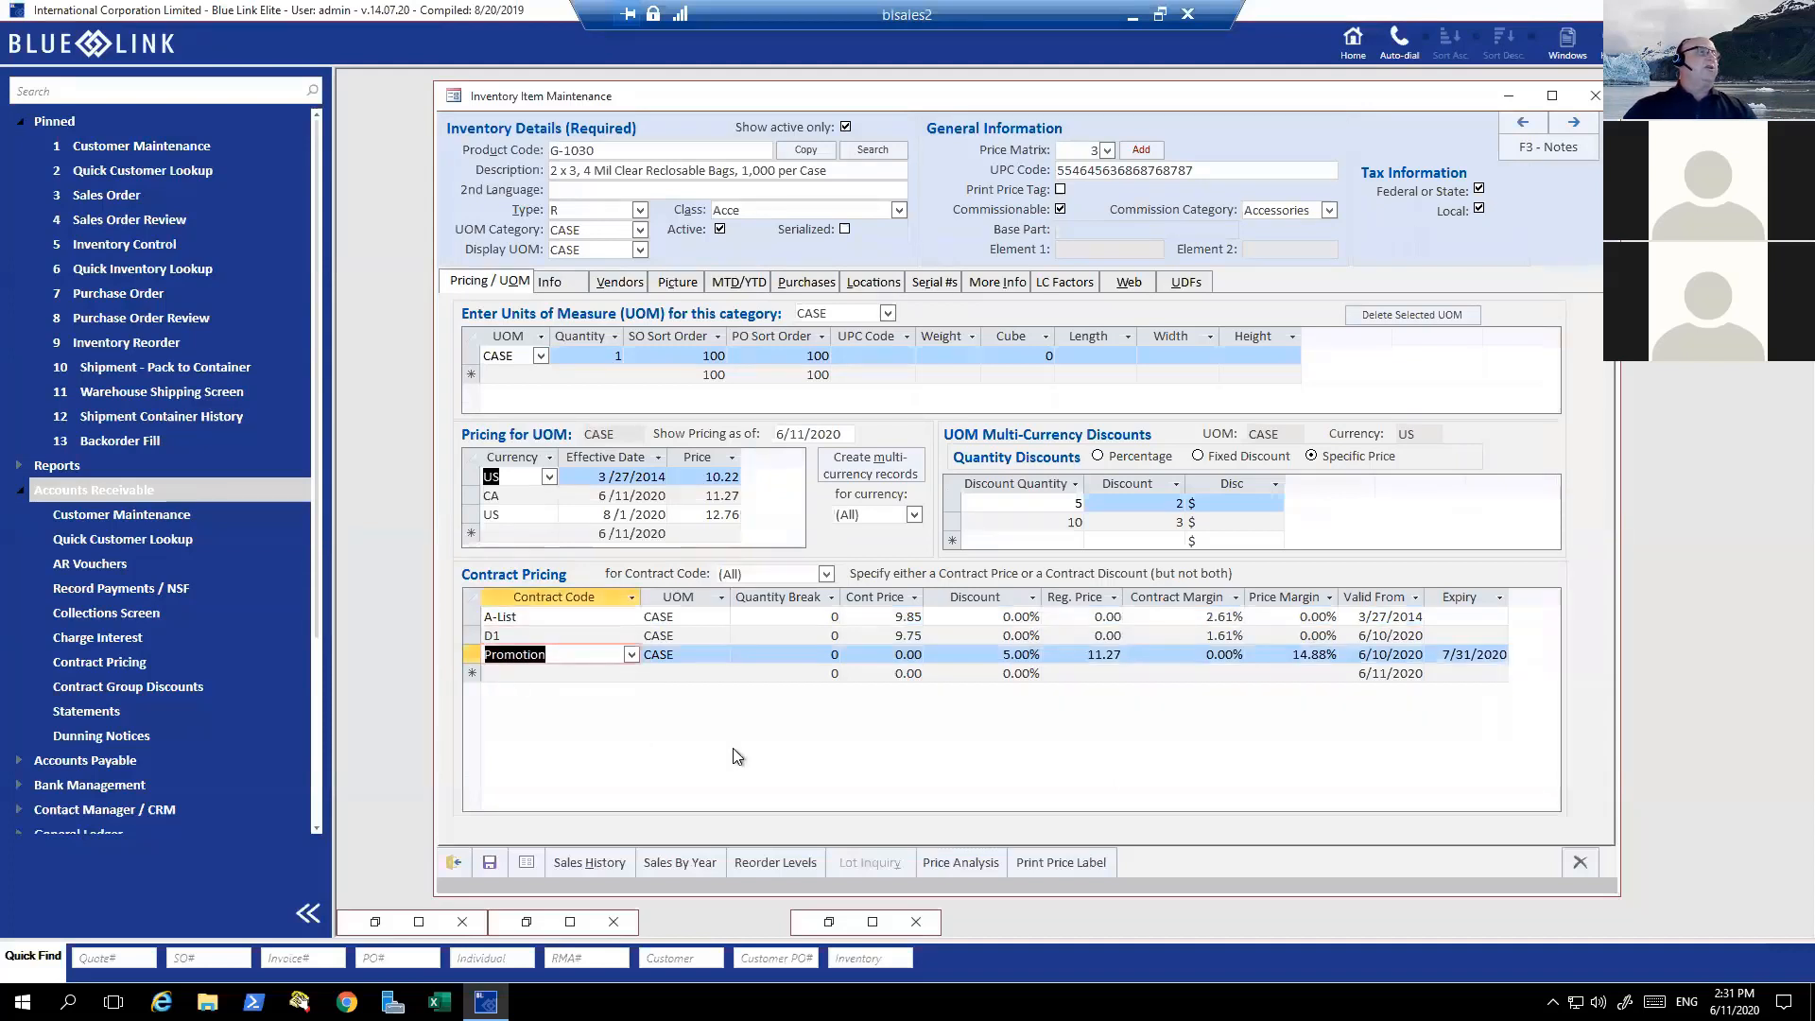